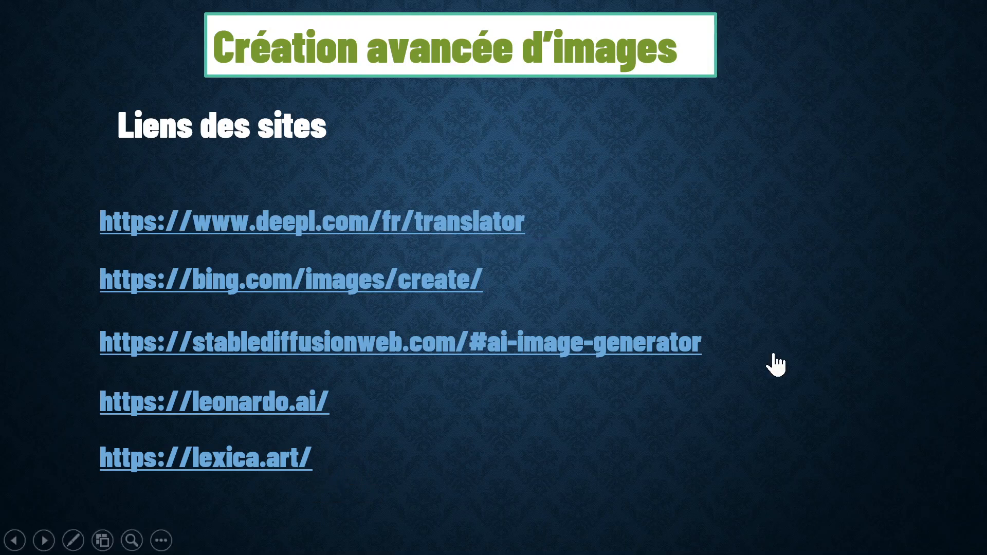
End the slideshow, switch to Chrome and open the DeepL translator at deepl.com/fr/translator.
key("Escape")
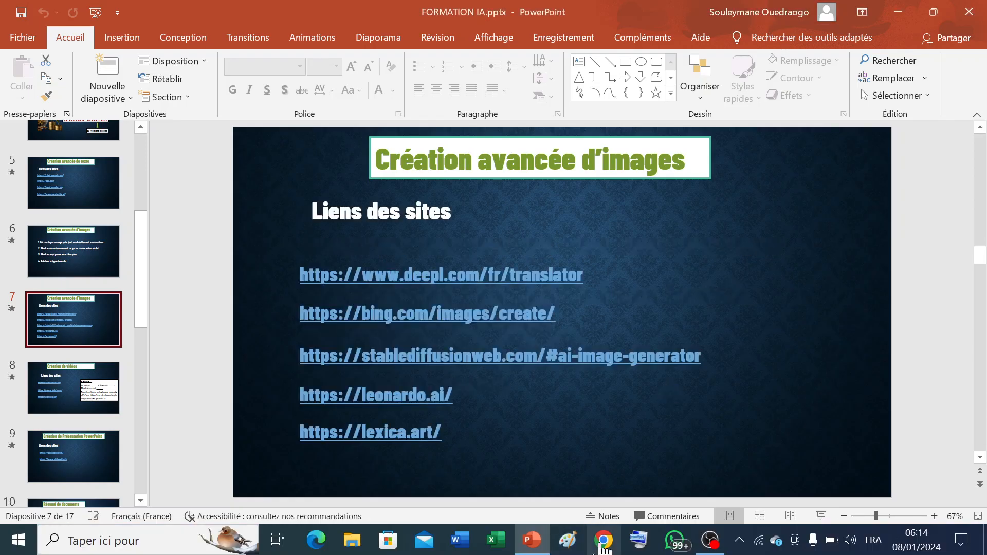
left_click(602, 548)
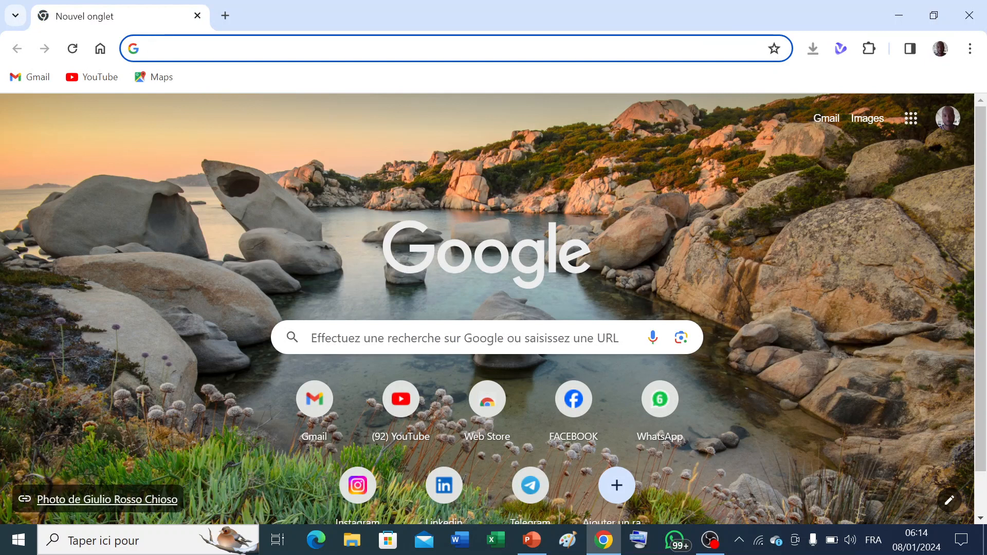
type("Dee")
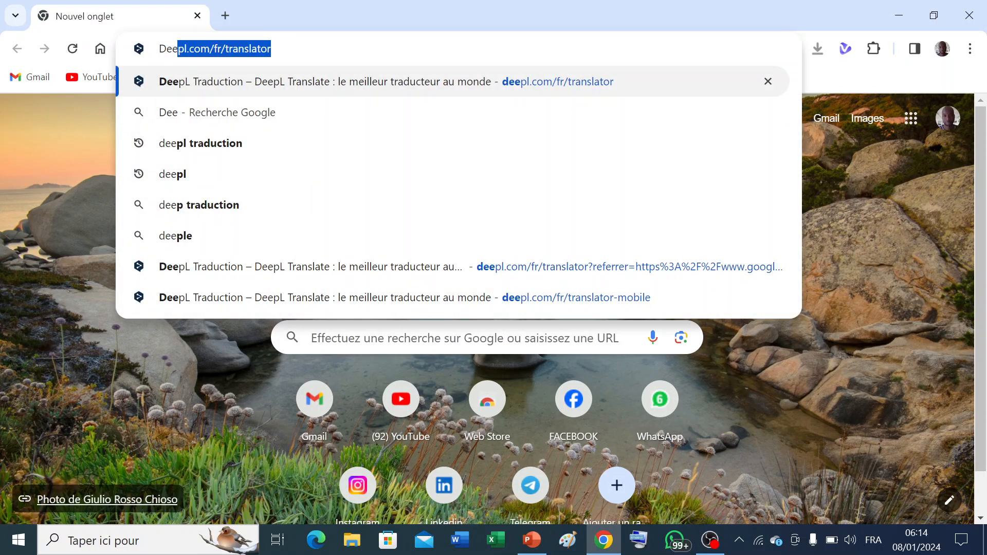
type("pl")
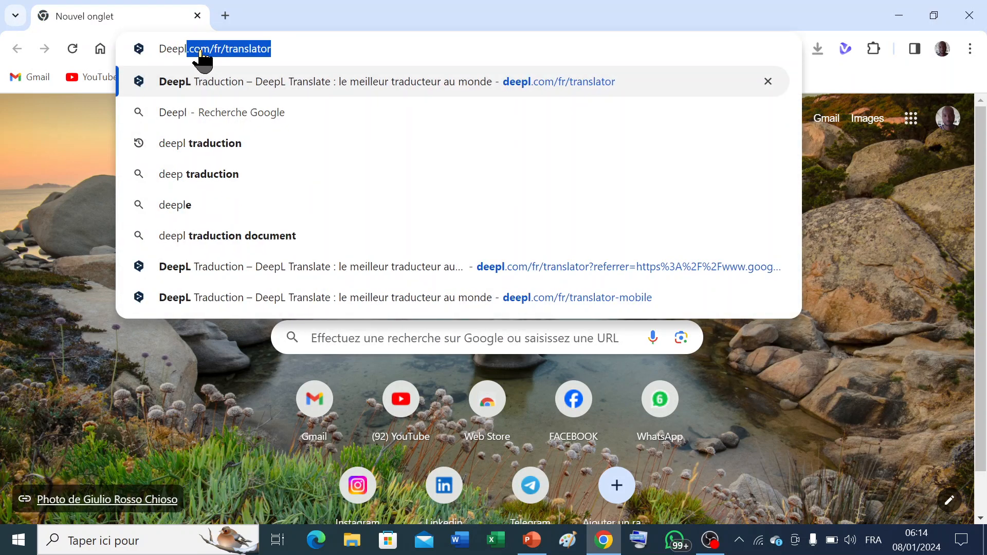
type(".com")
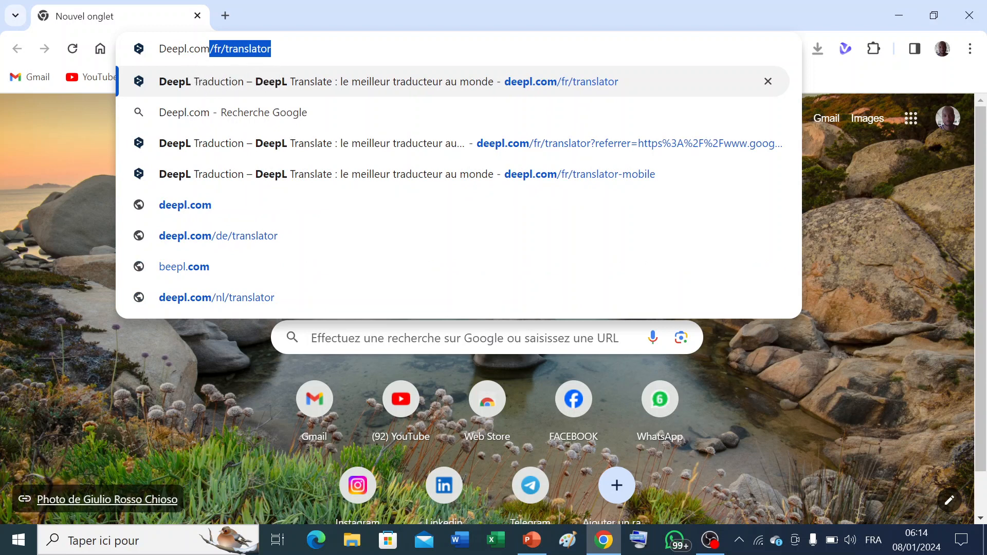
key("Return")
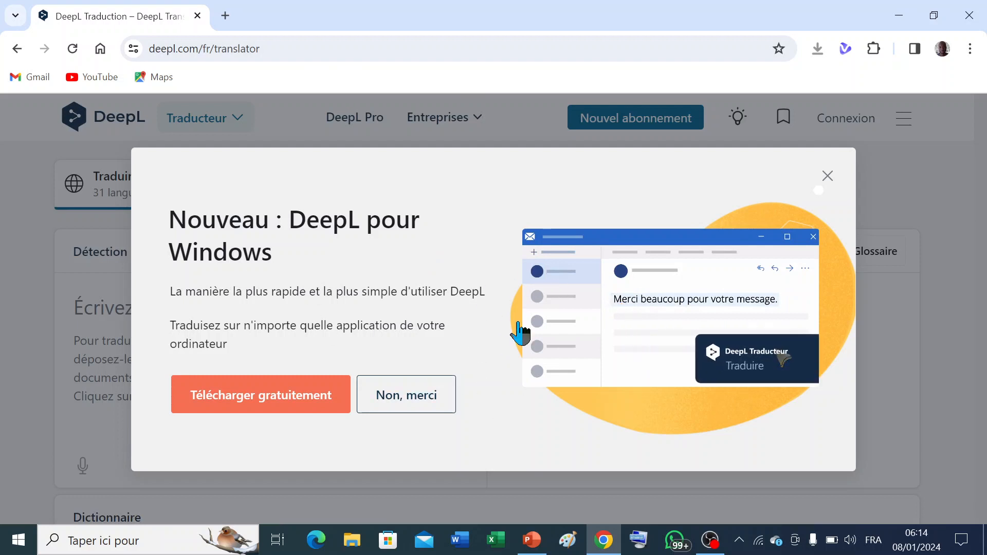
Decline the DeepL for Windows offer and set the source language to français, ready for text entry.
left_click(422, 406)
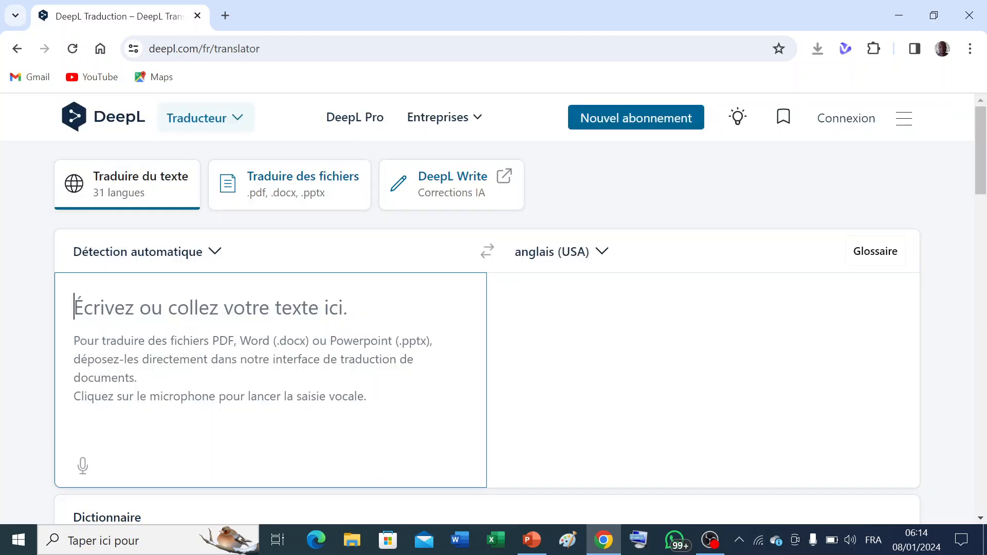
left_click(219, 256)
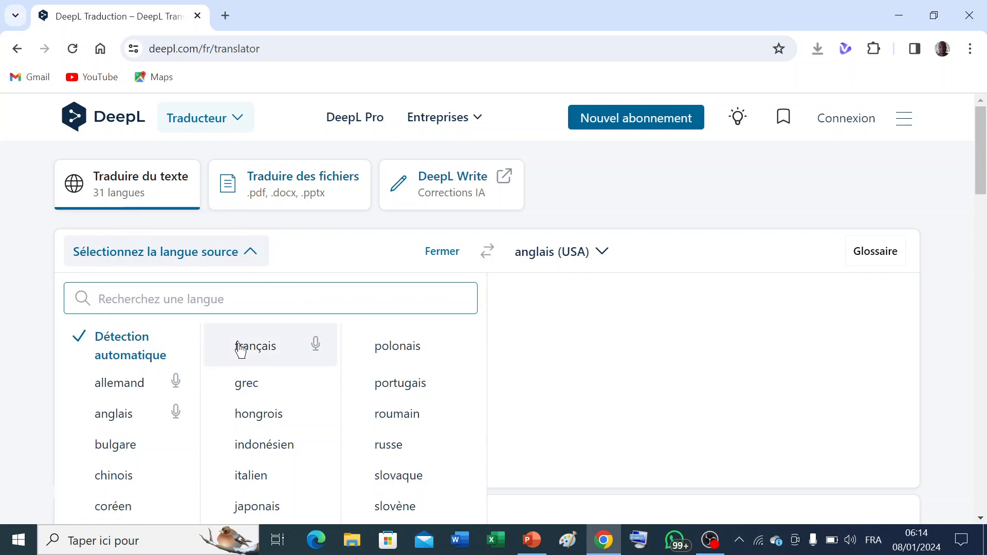
left_click(257, 348)
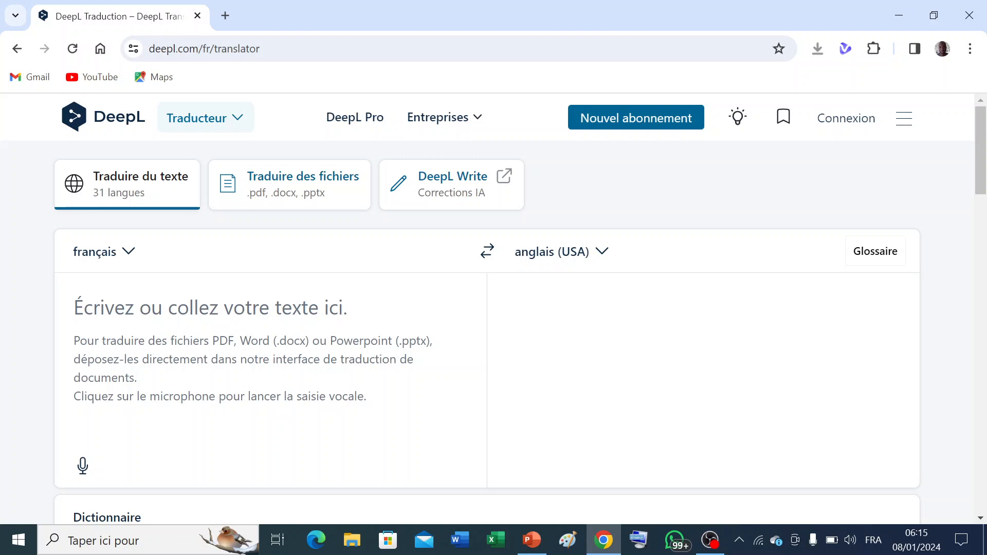
left_click(75, 307)
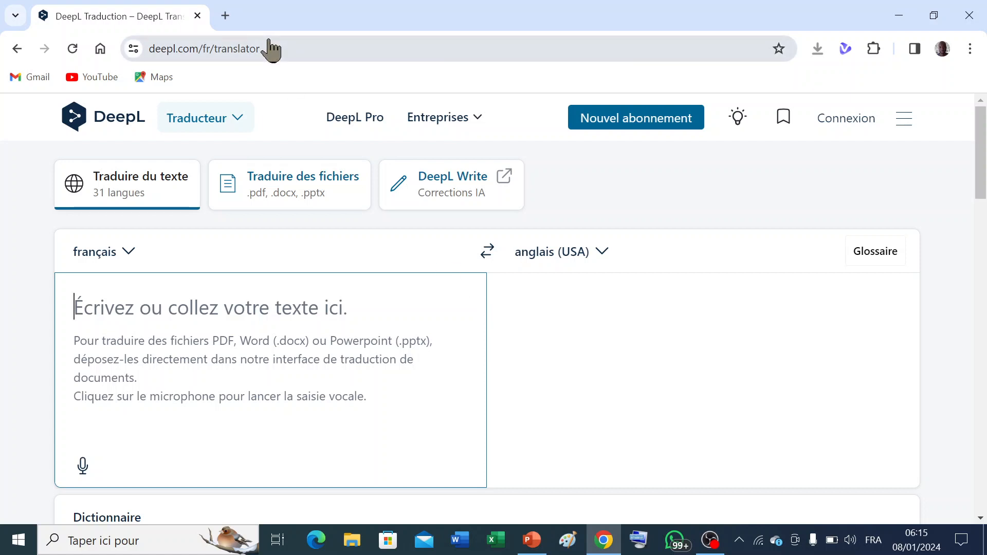
Open the Bing image creator at bing.com/images/create in a new browser tab.
left_click(225, 16)
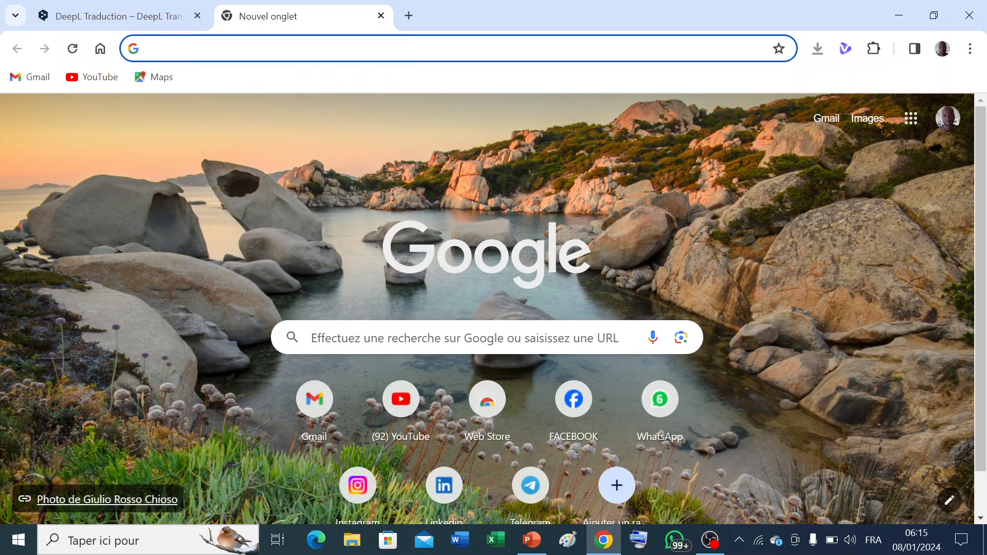
type("b")
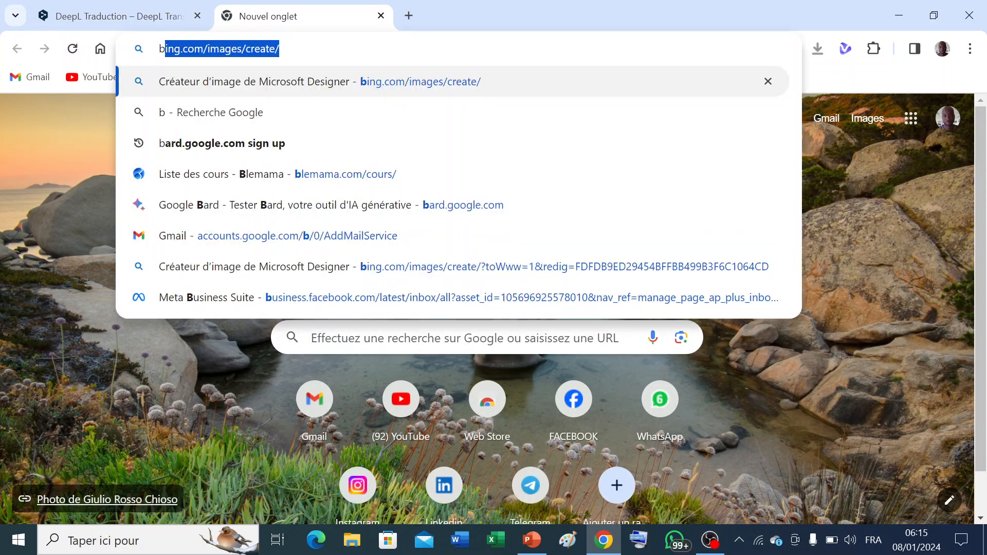
type("ing")
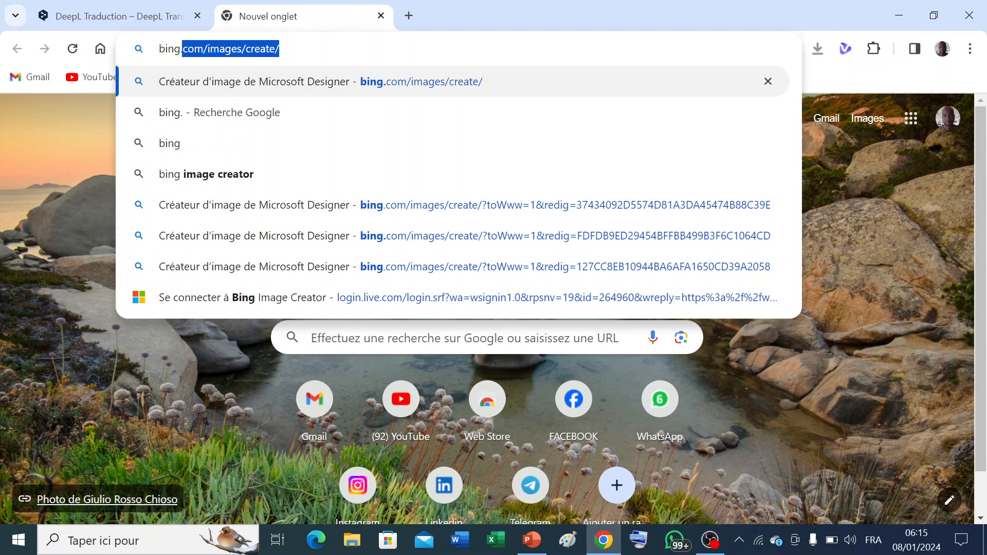
type(".com")
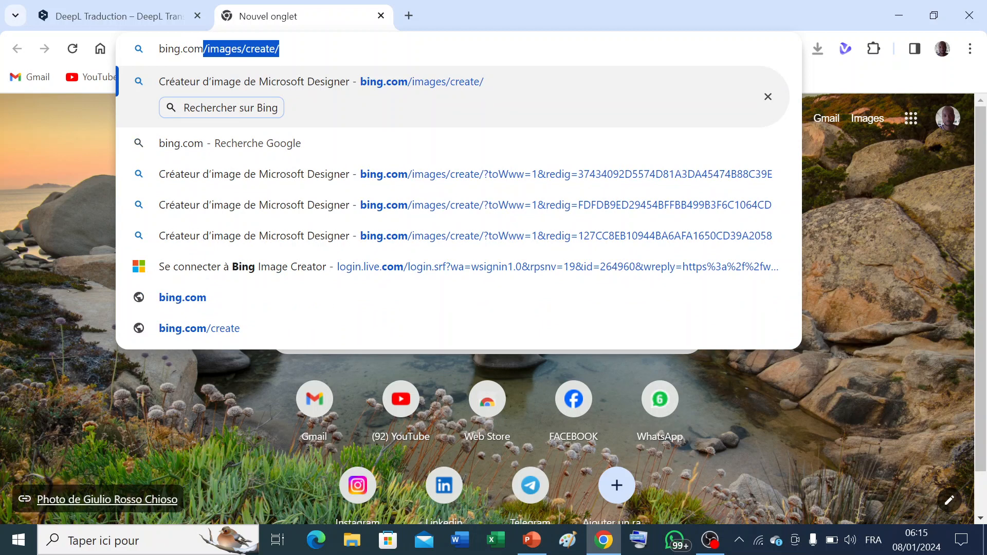
key("Return")
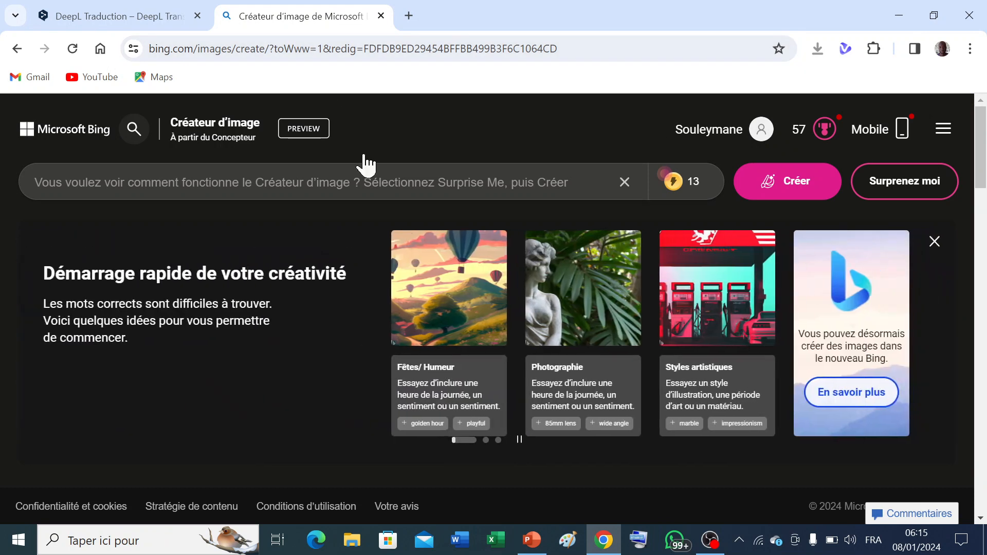
Open the Stable Diffusion generator at stablediffusionweb.com/#ai-image-generator in another new browser tab.
left_click(410, 15)
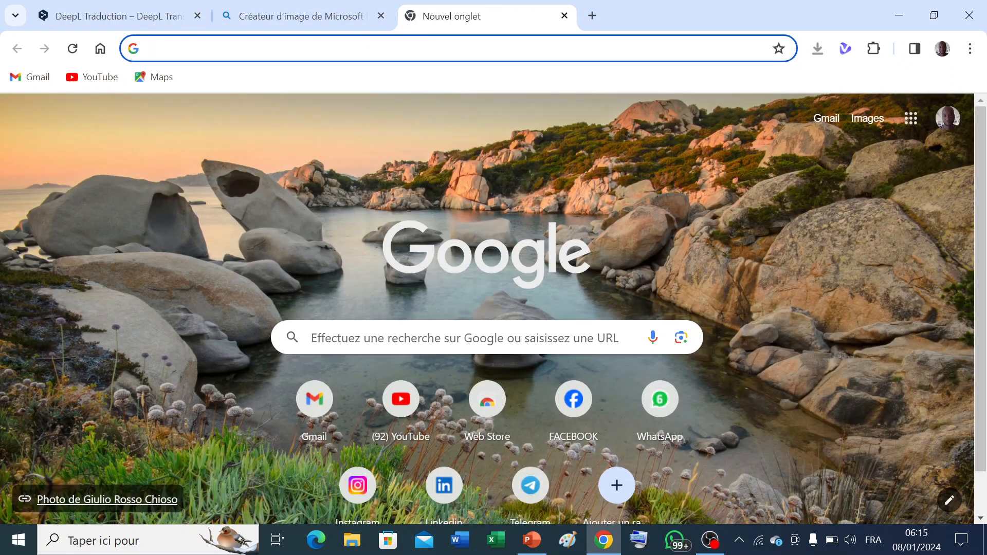
type("sta")
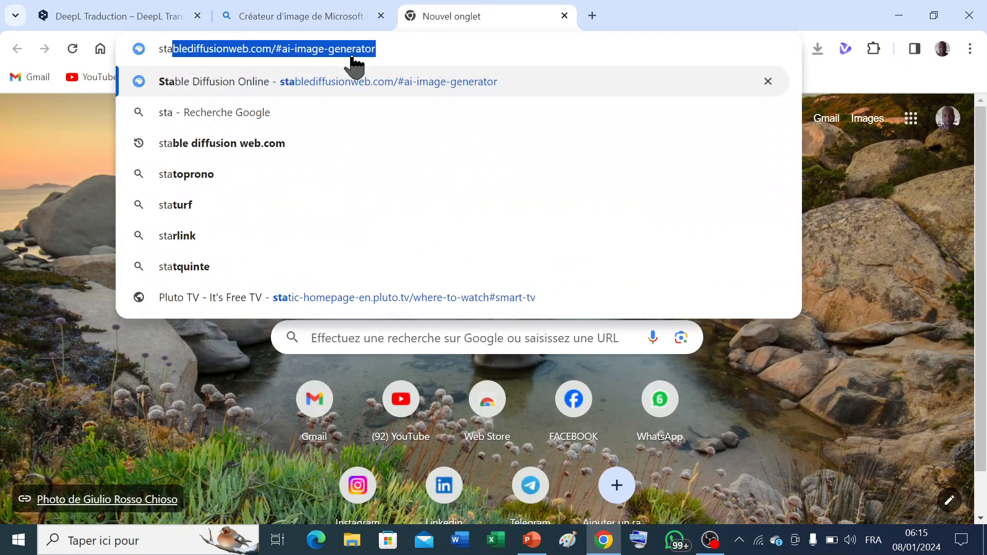
type("ble")
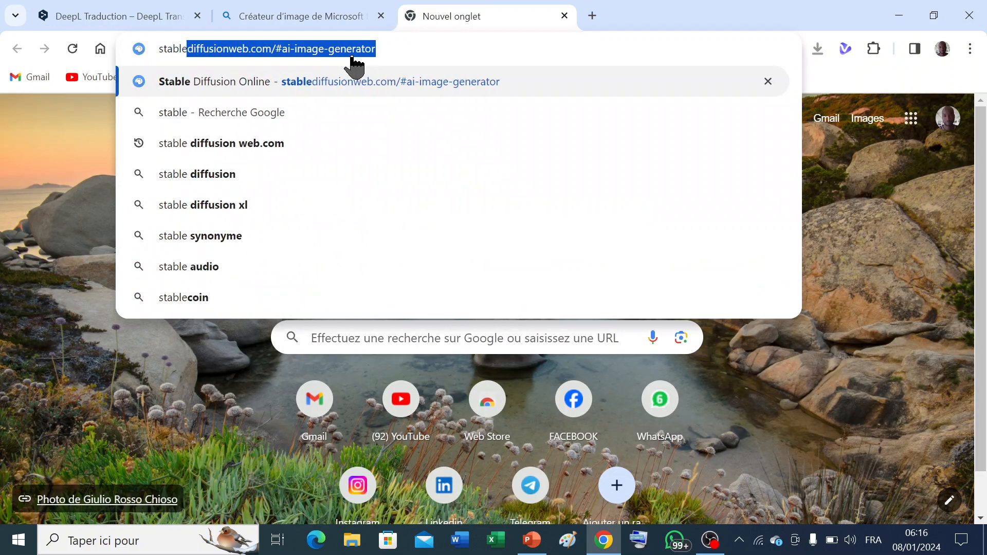
type("diffu")
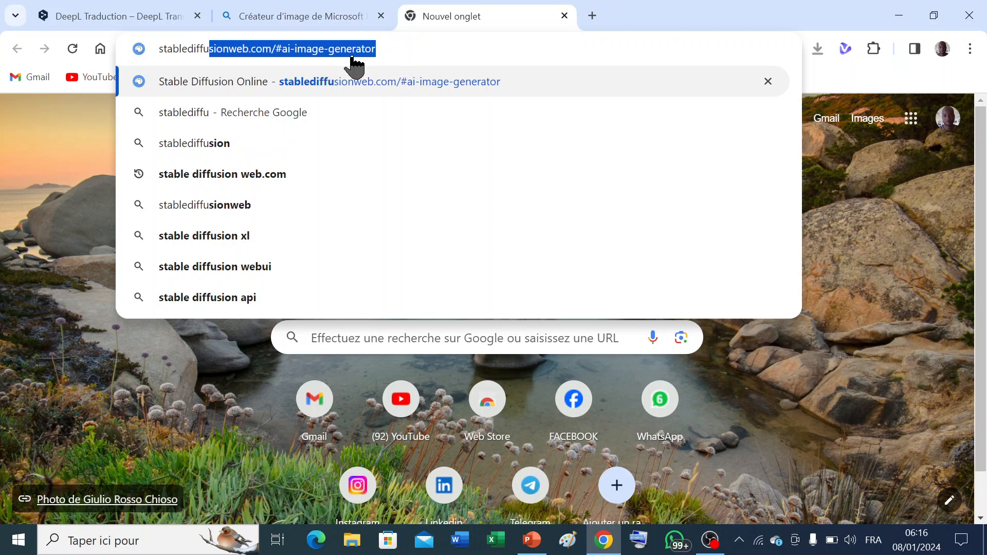
type("s")
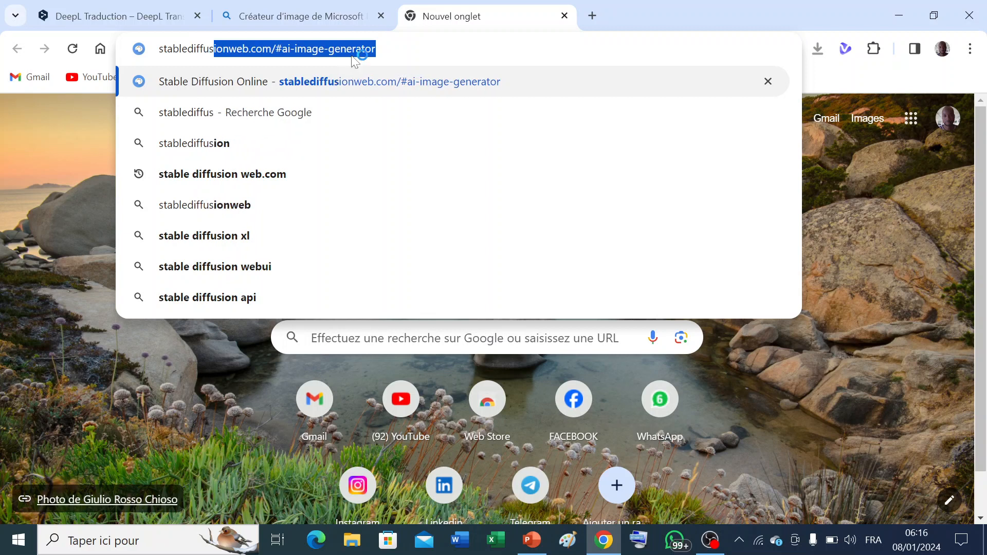
type("ionweb")
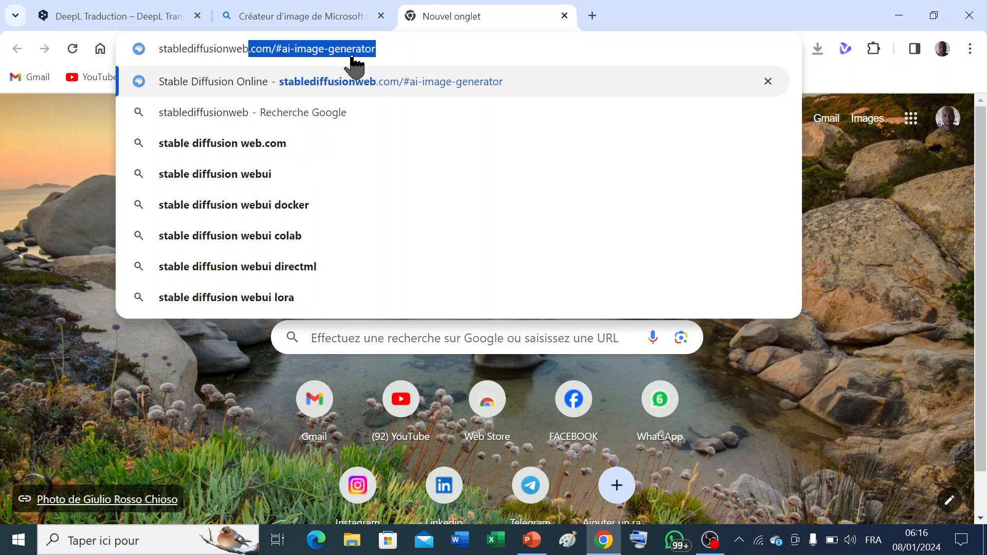
type(".c")
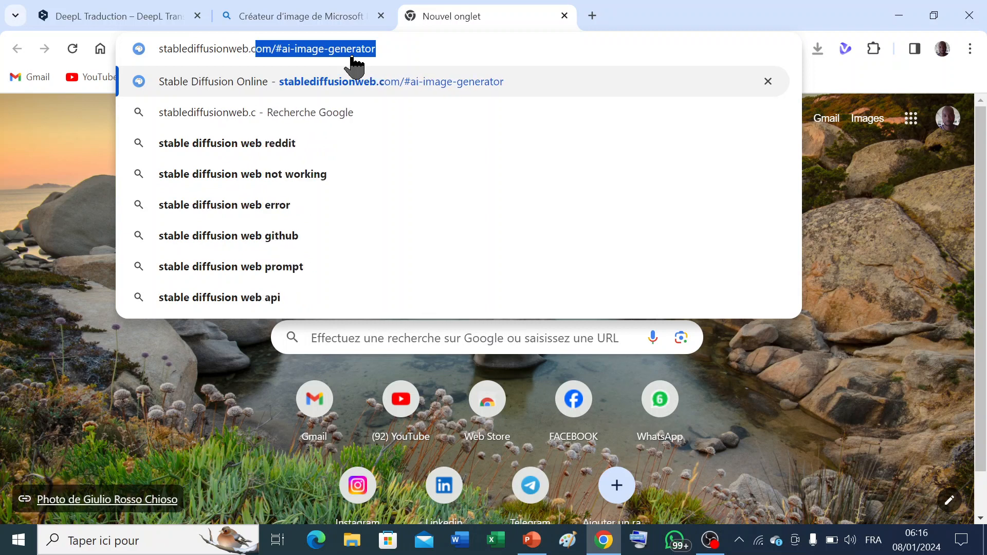
type("om")
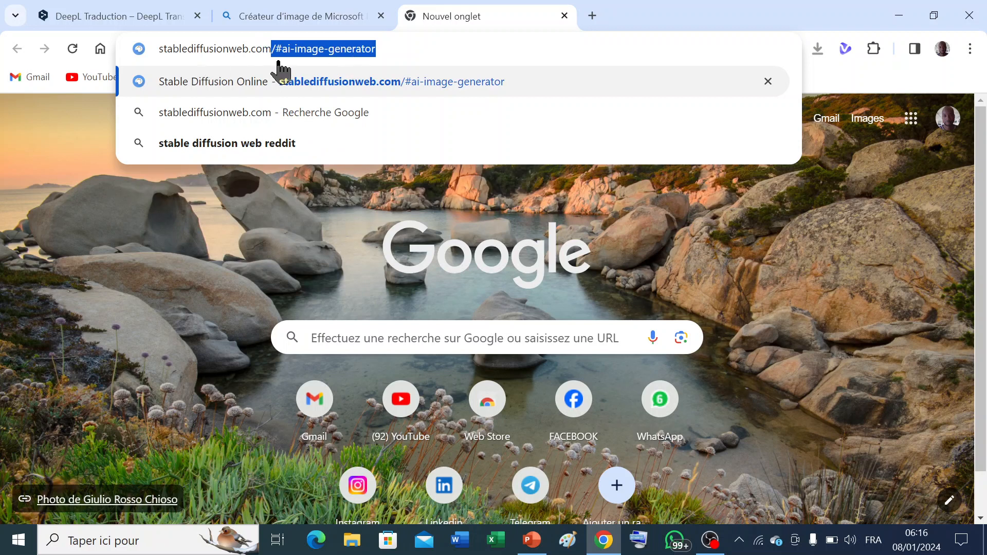
left_click(440, 78)
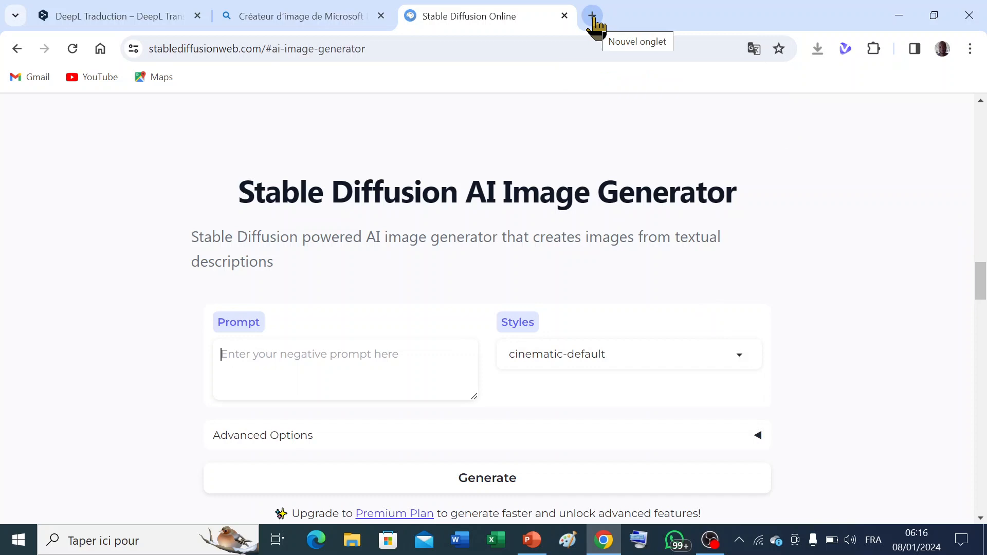
Open leonardo.ai in a new browser tab and dismiss the page translation offer.
left_click(592, 17)
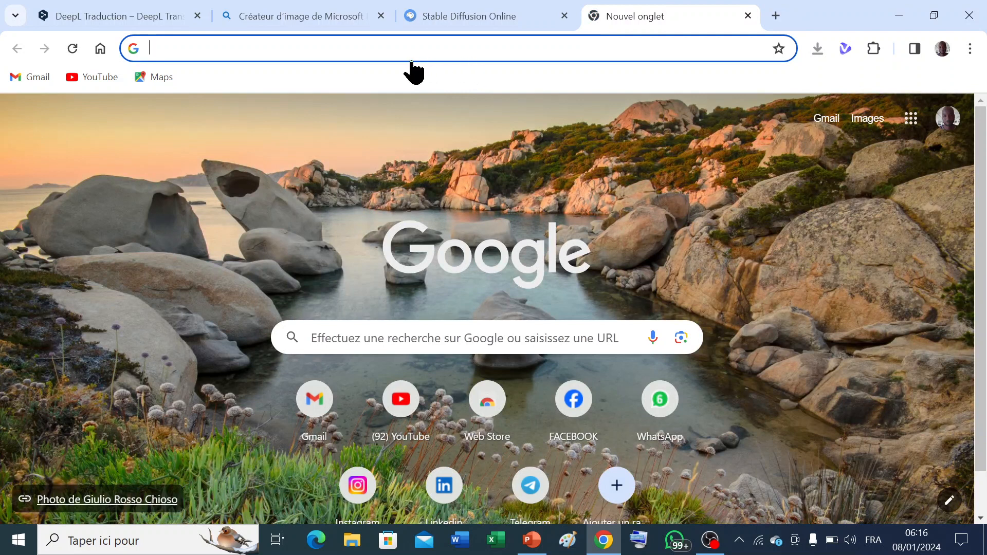
type("l")
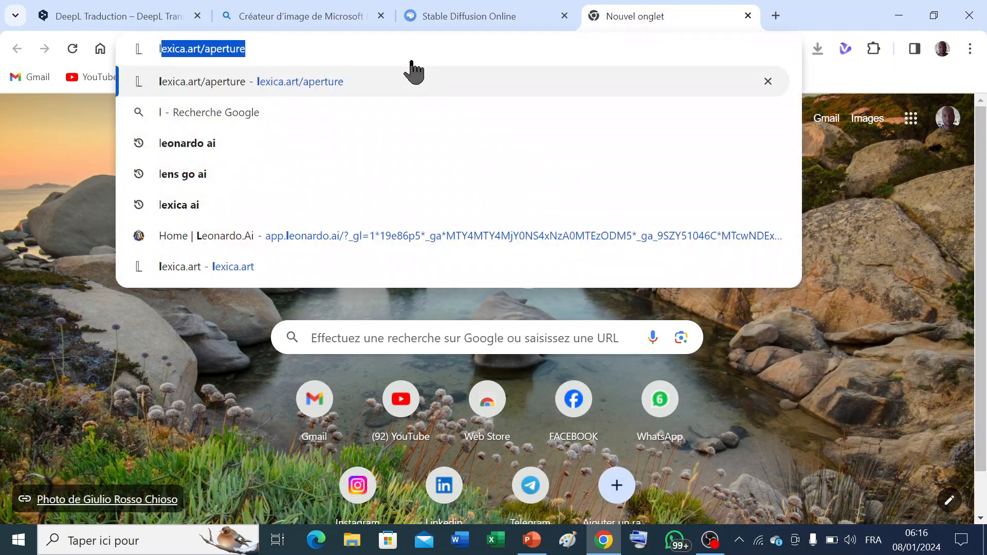
type("eo")
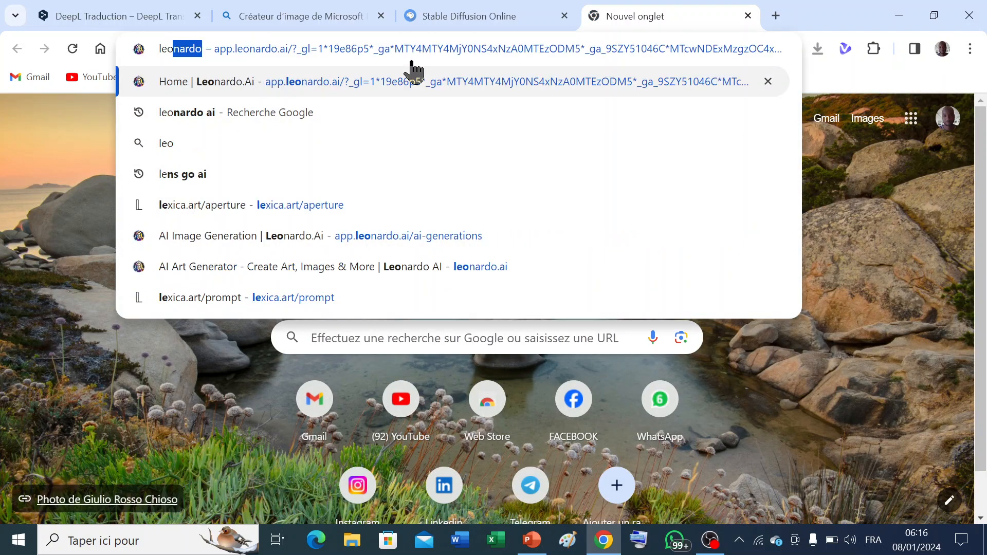
type("nardo")
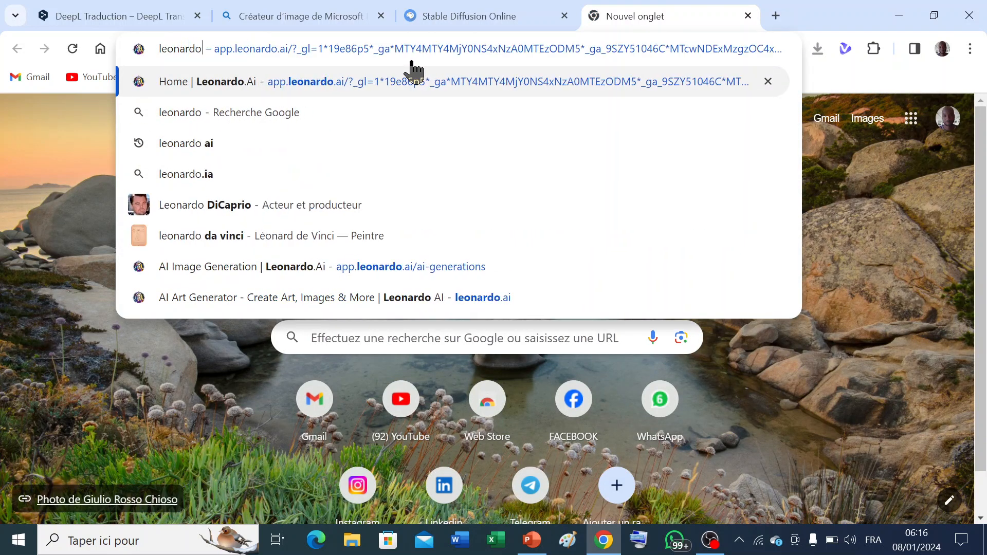
type(".ai")
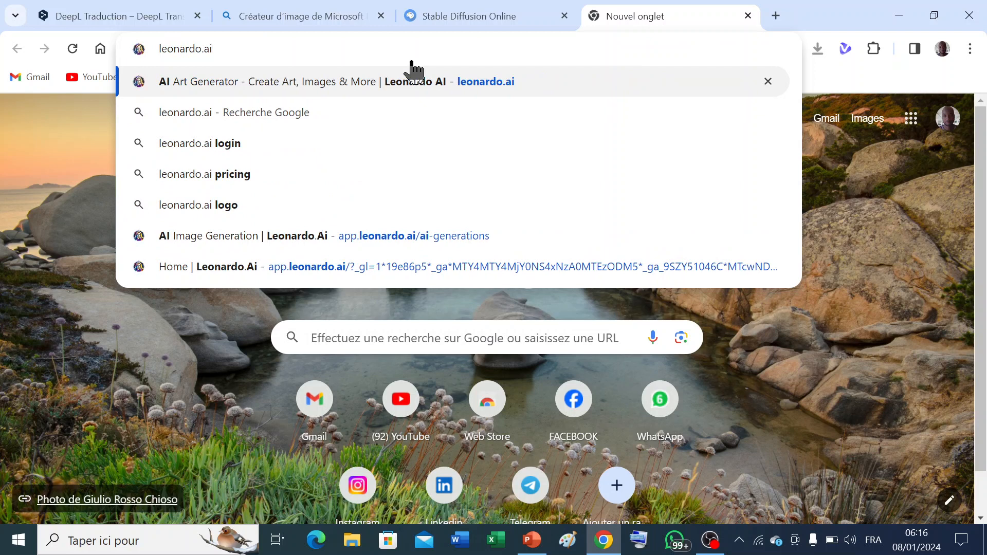
key("Return")
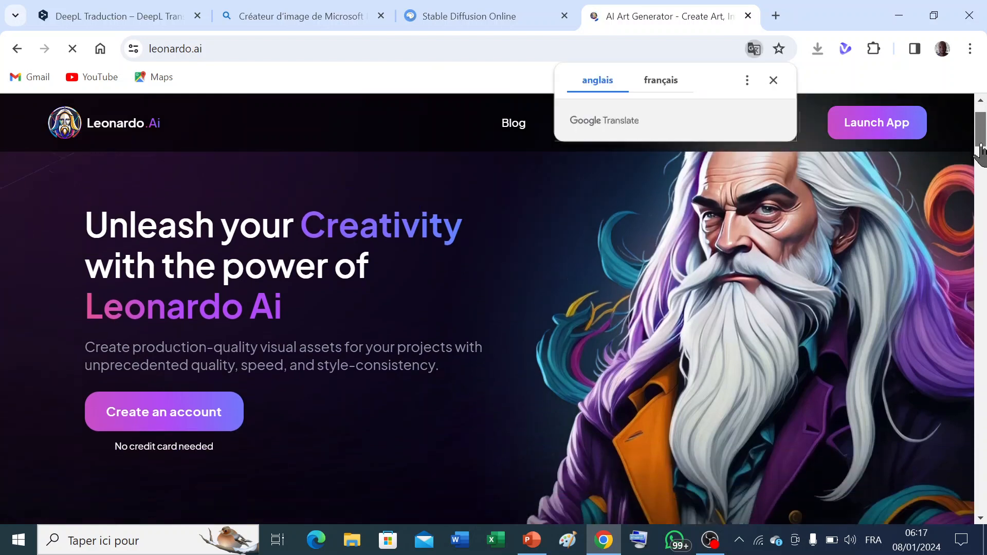
left_click_drag(980, 139, 981, 160)
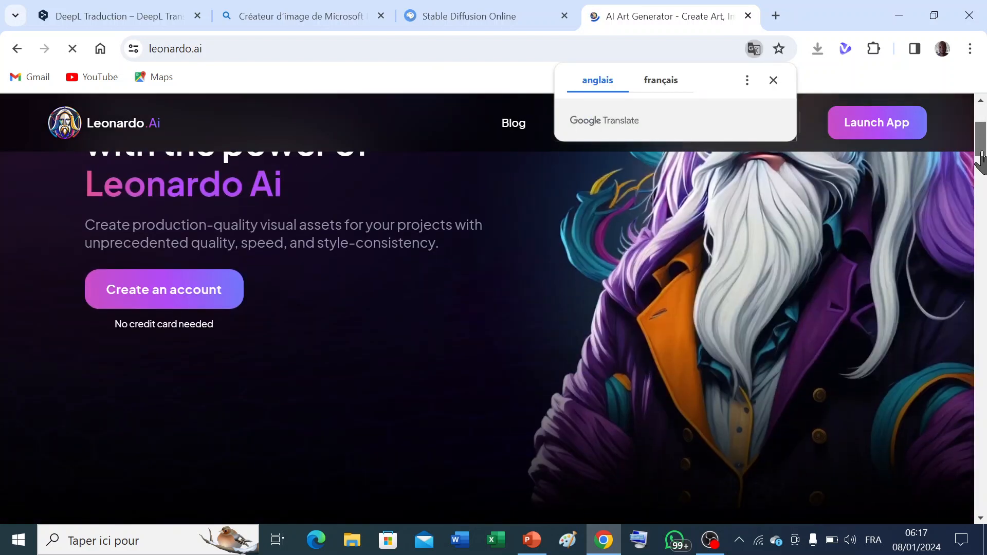
left_click_drag(981, 160, 981, 123)
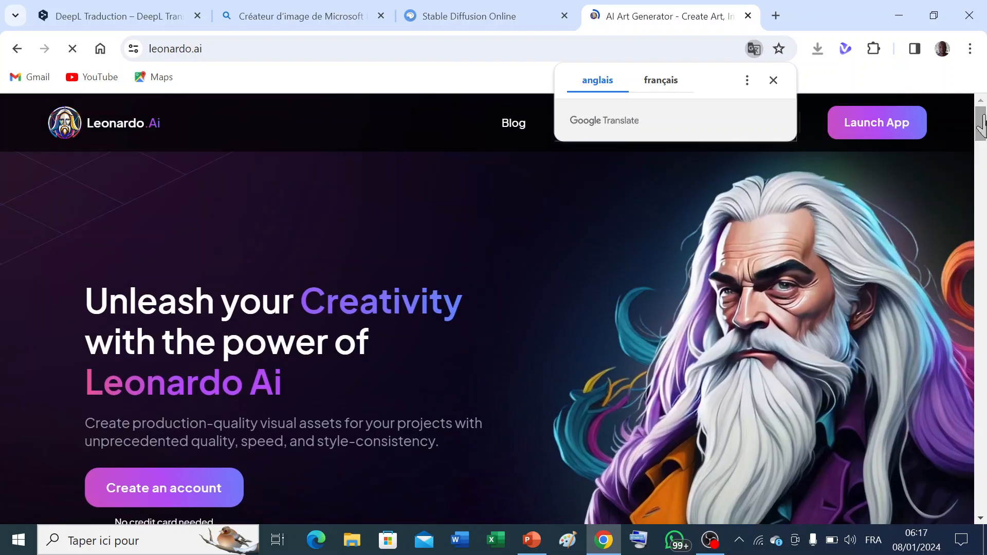
left_click(774, 81)
Enter the Leonardo.Ai app through its account creation link and open the AI Image Generation page for a new image.
mouse_move(979, 131)
left_mouse_down()
mouse_move(978, 410)
mouse_move(959, 231)
mouse_move(968, 130)
left_mouse_up()
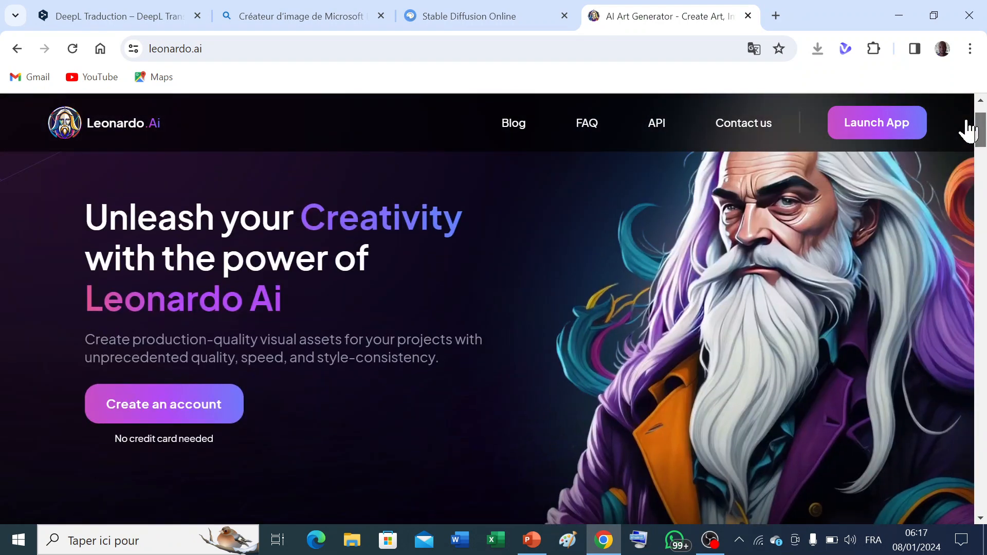
left_click_drag(968, 130, 963, 128)
left_click(210, 407)
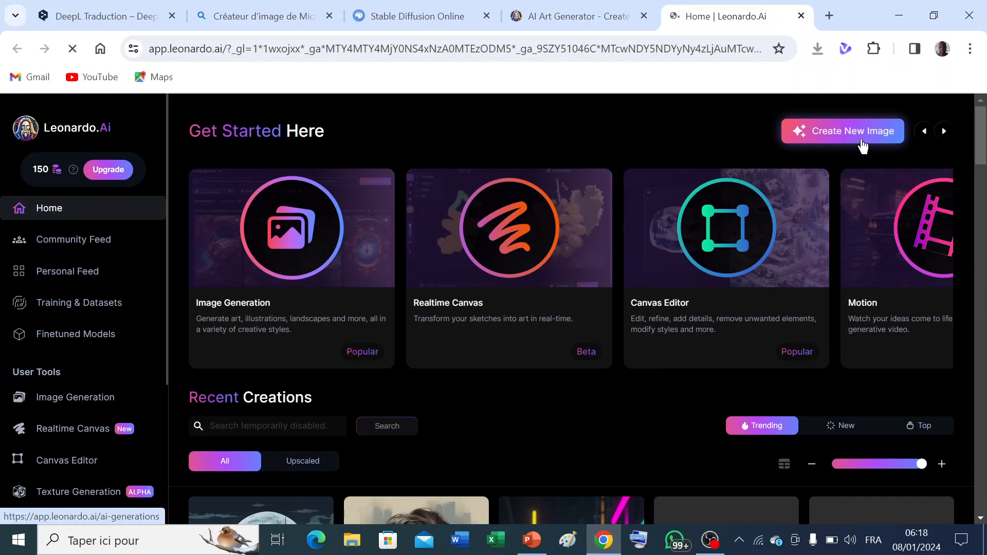
left_click(852, 138)
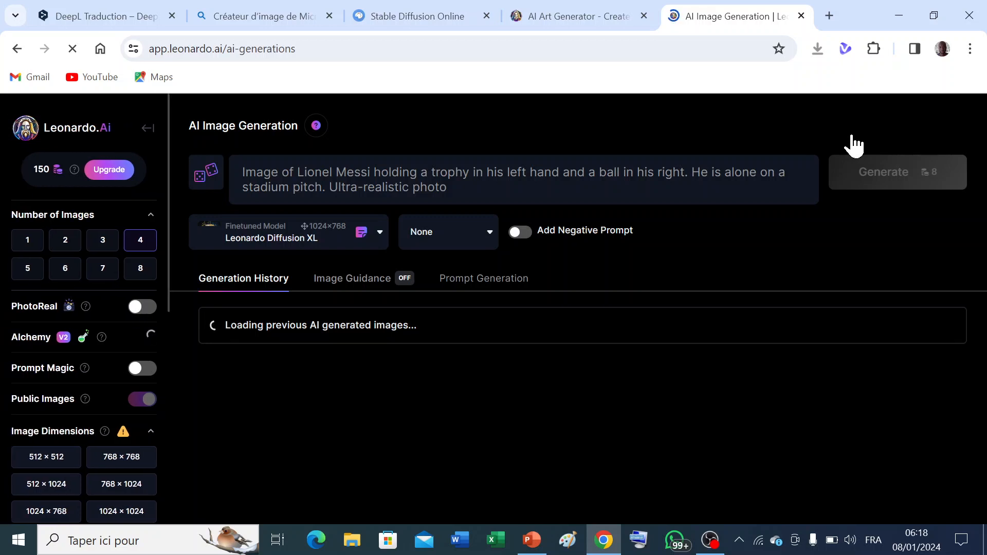
Look through the previously generated images in the Leonardo.Ai generation history.
left_click(613, 194)
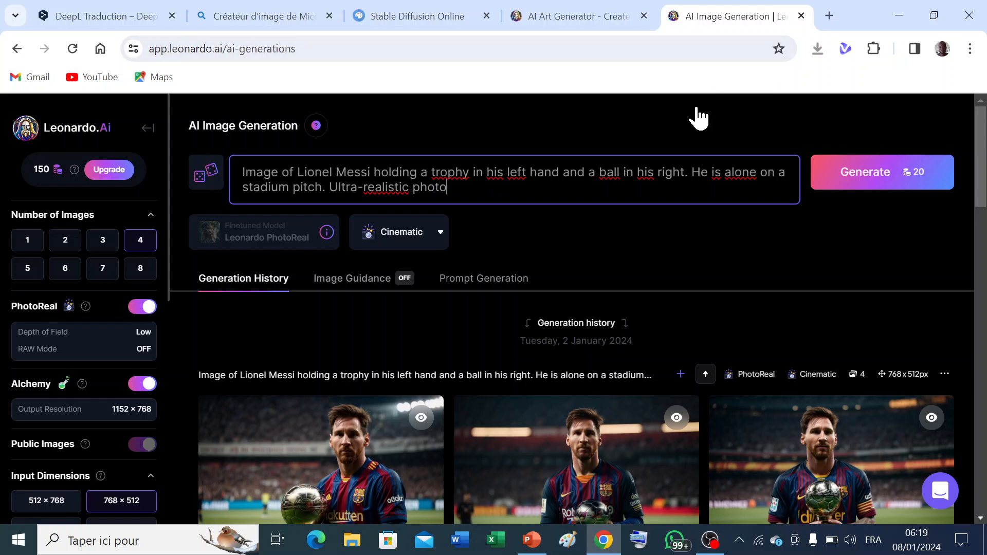
left_click_drag(979, 198, 983, 349)
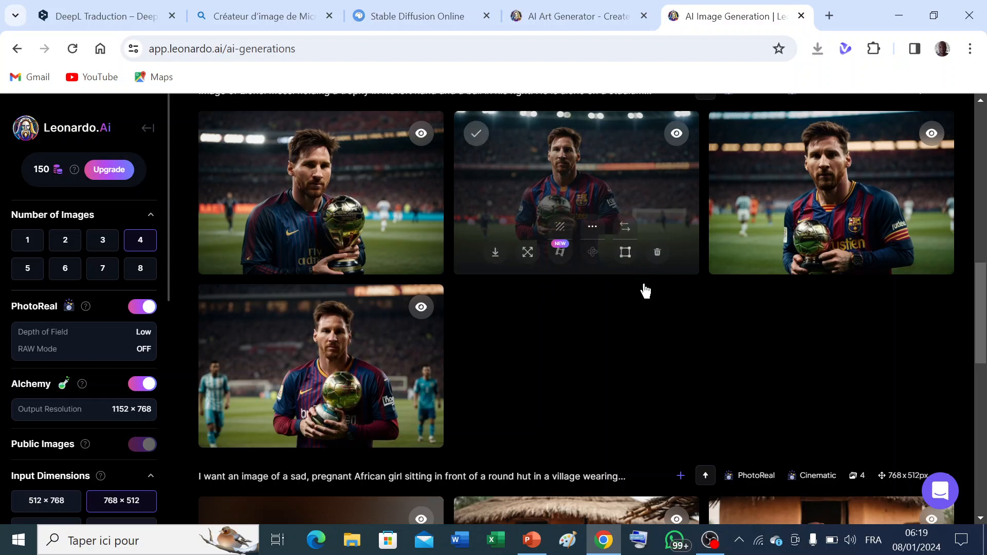
left_click_drag(980, 275, 982, 82)
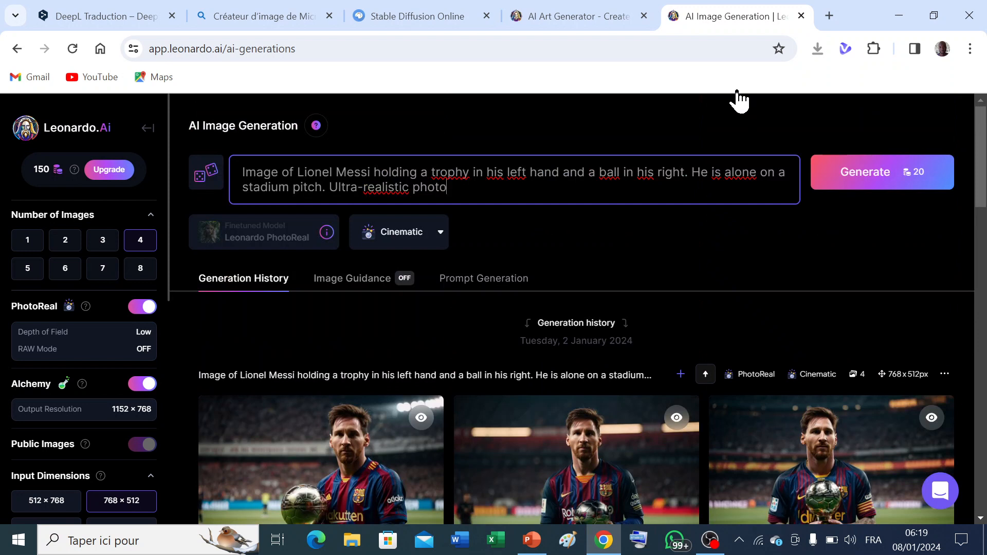
Open the Lexica generator at lexica.art/aperture in a new browser tab and activate its image description field.
left_click(829, 16)
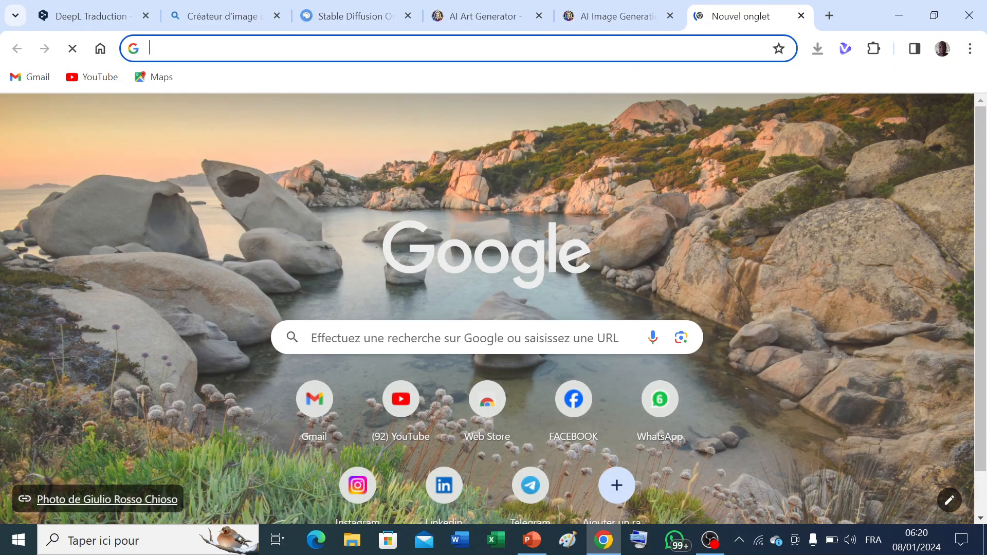
type("lexi")
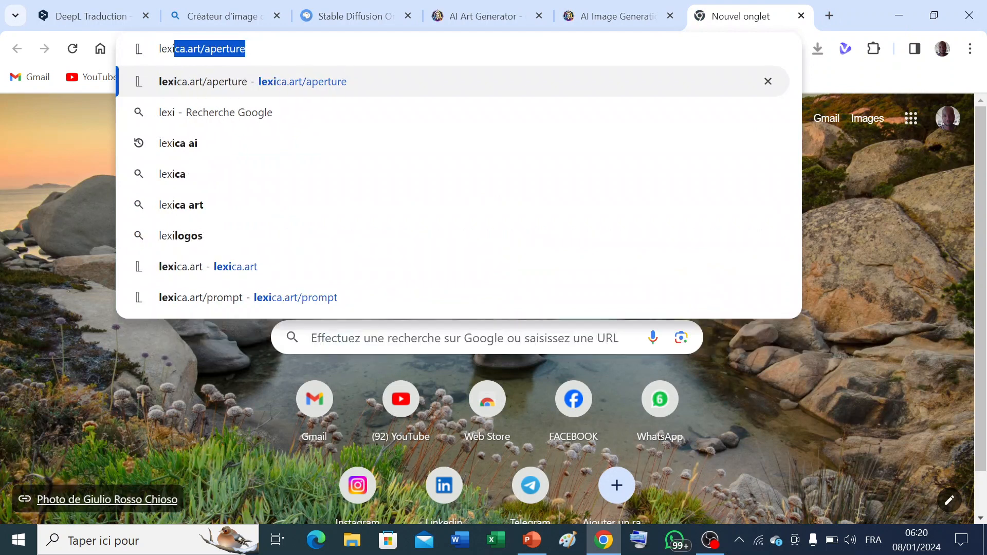
type("ca.art")
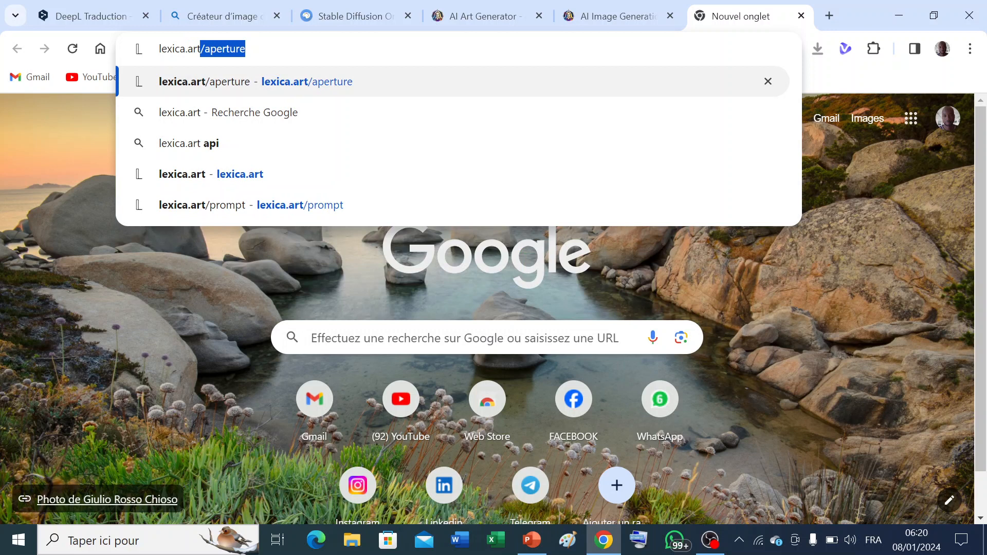
key("Return")
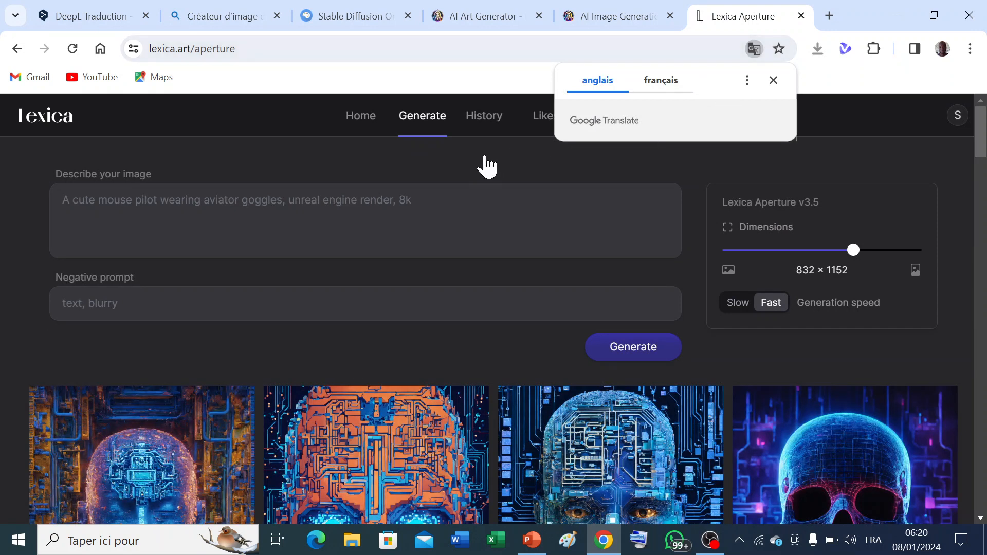
left_click(359, 216)
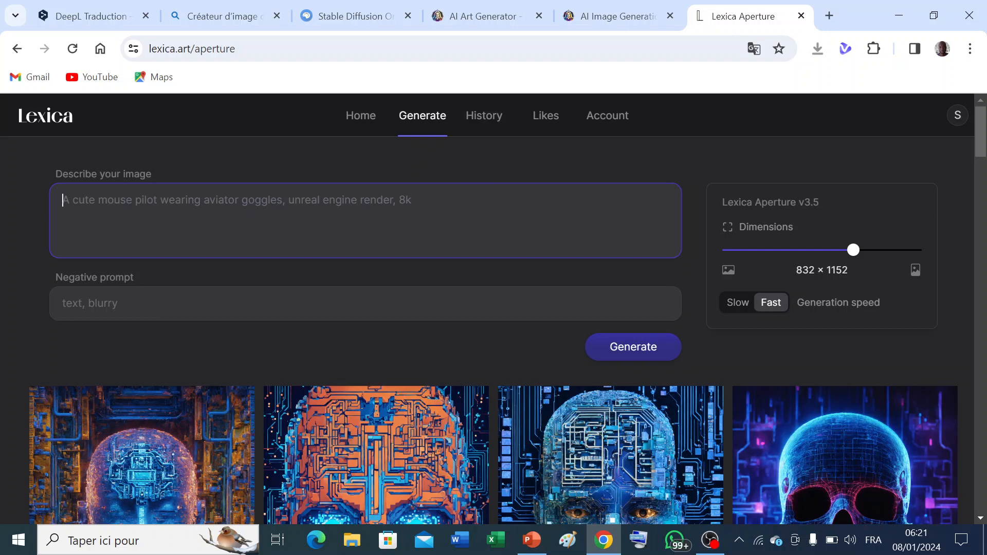
Go to the Lexica home page and browse the sample images in its gallery.
left_click_drag(980, 134, 981, 110)
left_click(361, 118)
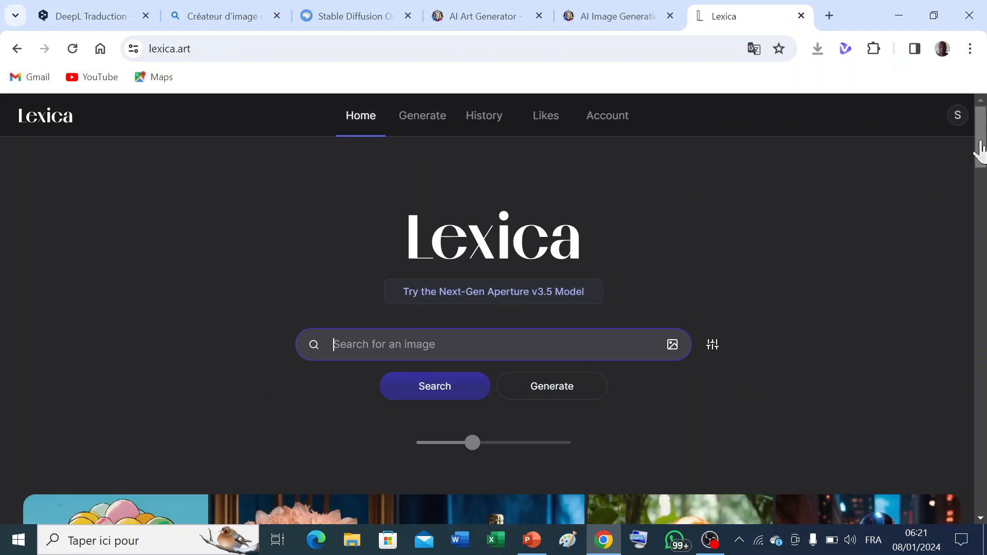
left_click_drag(980, 147, 980, 193)
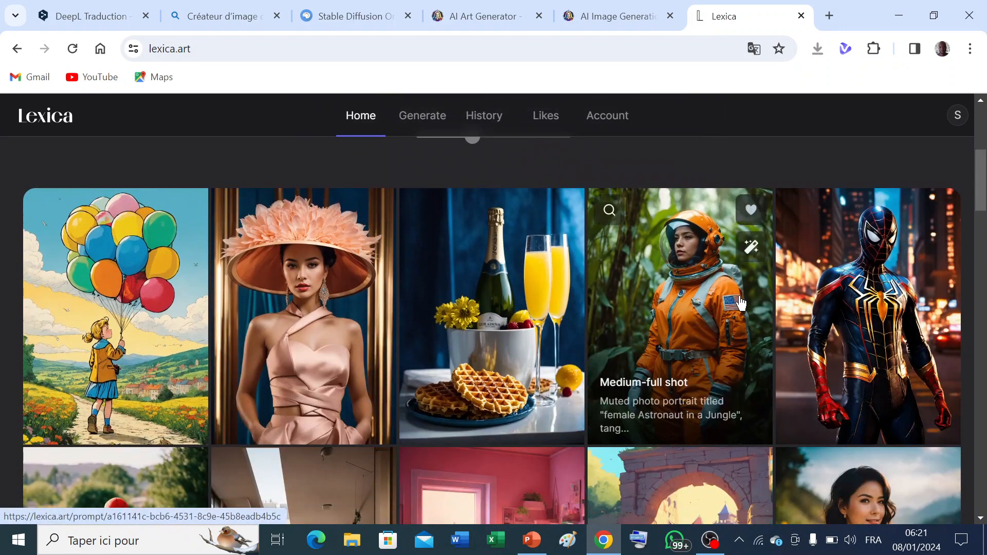
left_click_drag(980, 164, 982, 254)
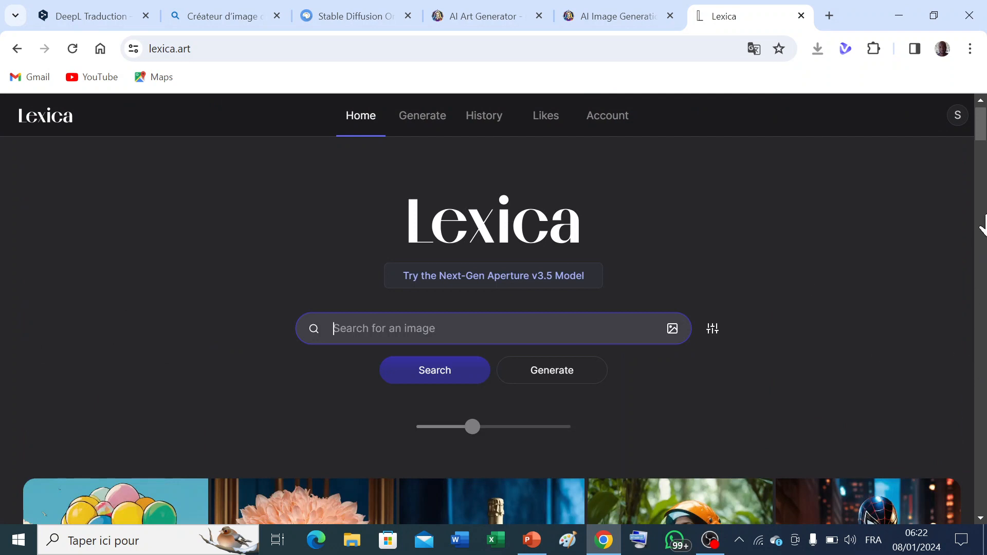
mouse_move(980, 137)
left_mouse_down()
mouse_move(980, 211)
mouse_move(980, 146)
left_mouse_up()
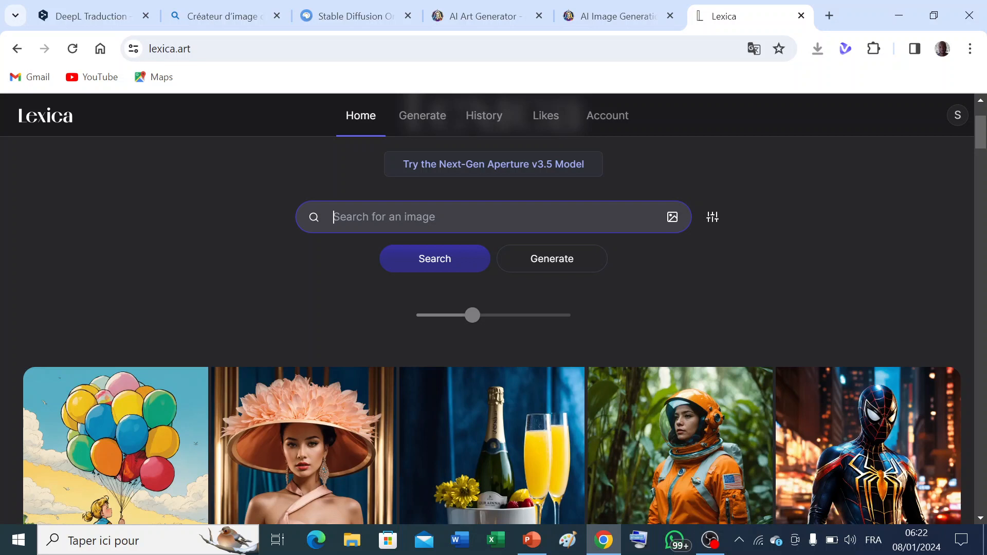
Search Lexica for "vieux africain" and browse the matching images.
type("vieux afri")
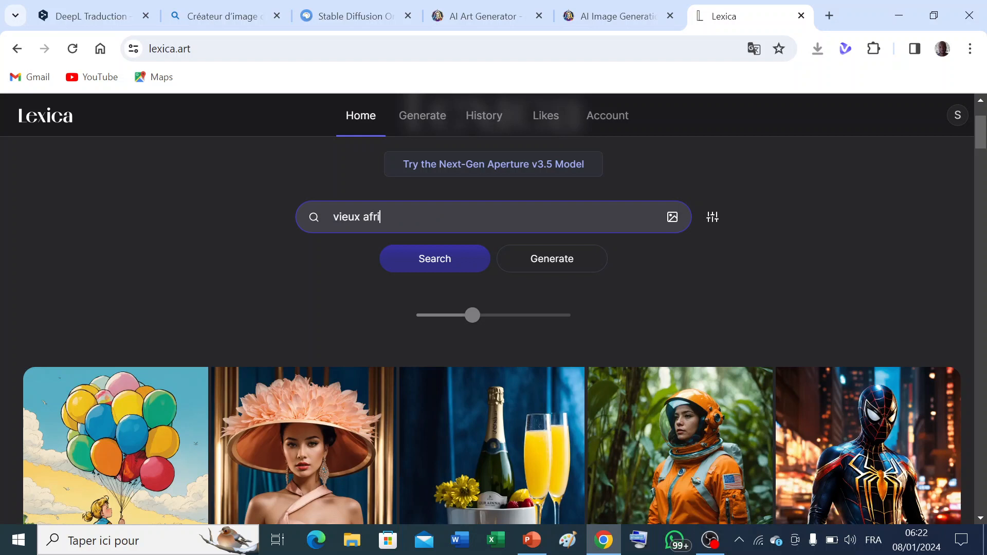
type("cain")
left_click(440, 267)
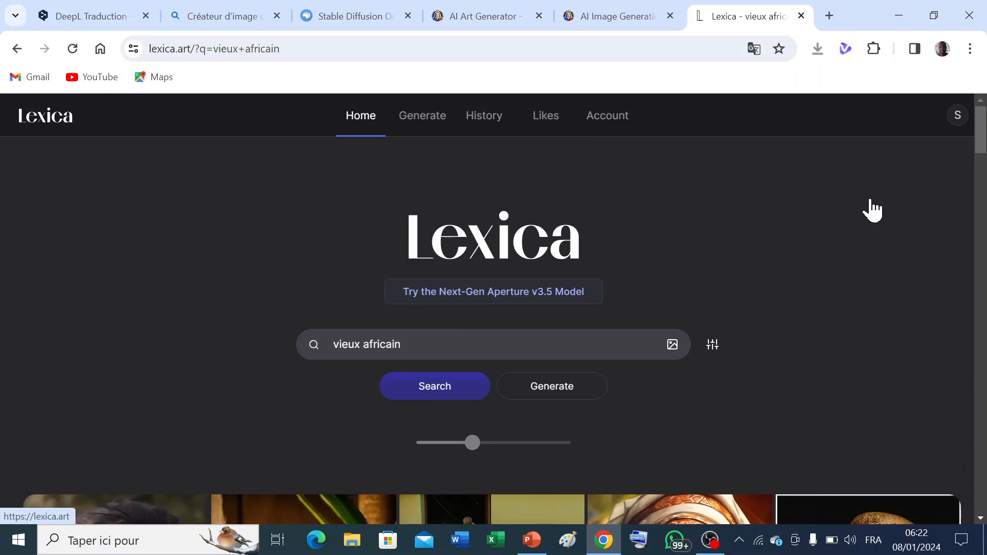
left_click_drag(981, 132, 981, 164)
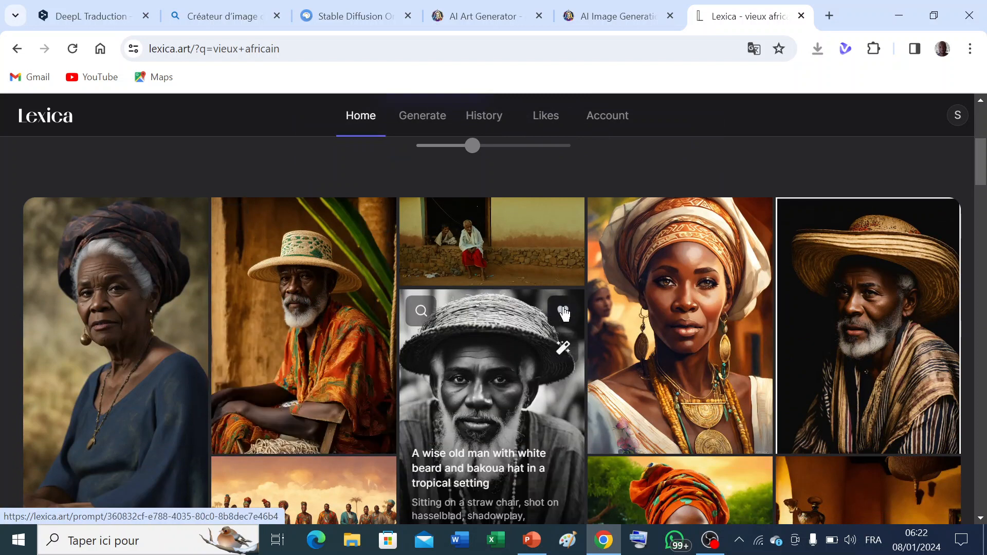
left_click_drag(981, 154, 982, 195)
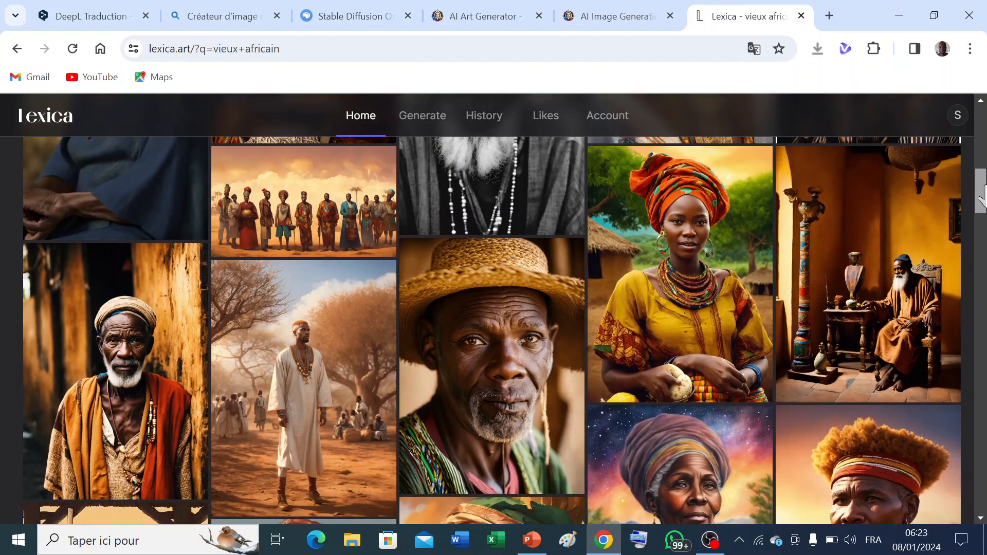
mouse_move(982, 194)
left_mouse_down()
mouse_move(982, 278)
mouse_move(981, 190)
left_mouse_up()
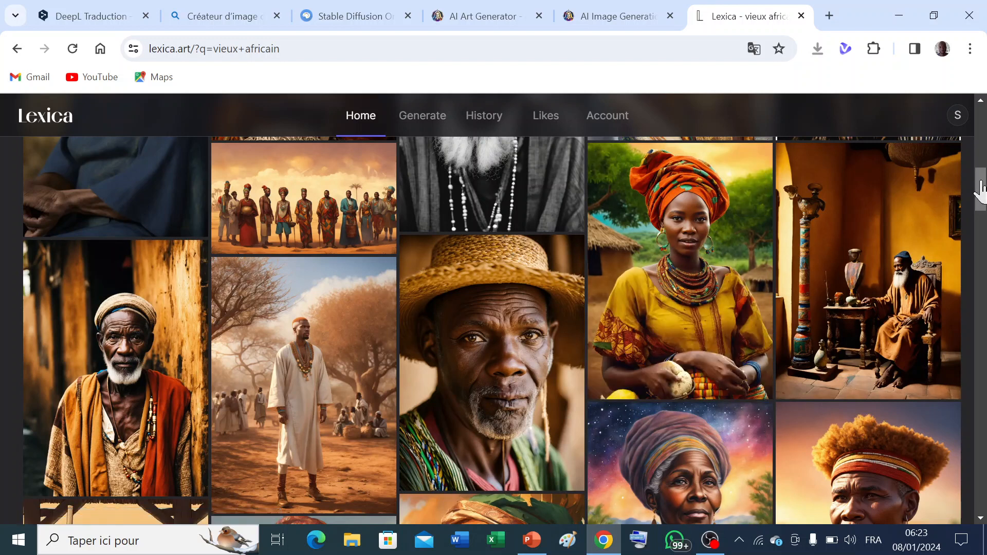
scroll(982, 172, "up", 4)
left_click_drag(982, 163, 982, 146)
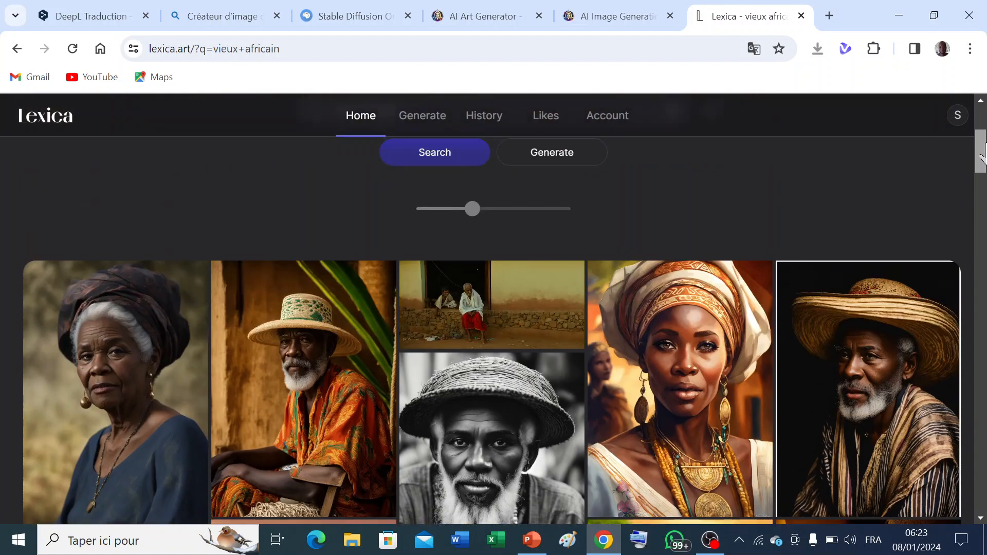
Copy the prompt of the color portrait of the wise old man in a bakoua hat and open it in the editor.
mouse_move(884, 369)
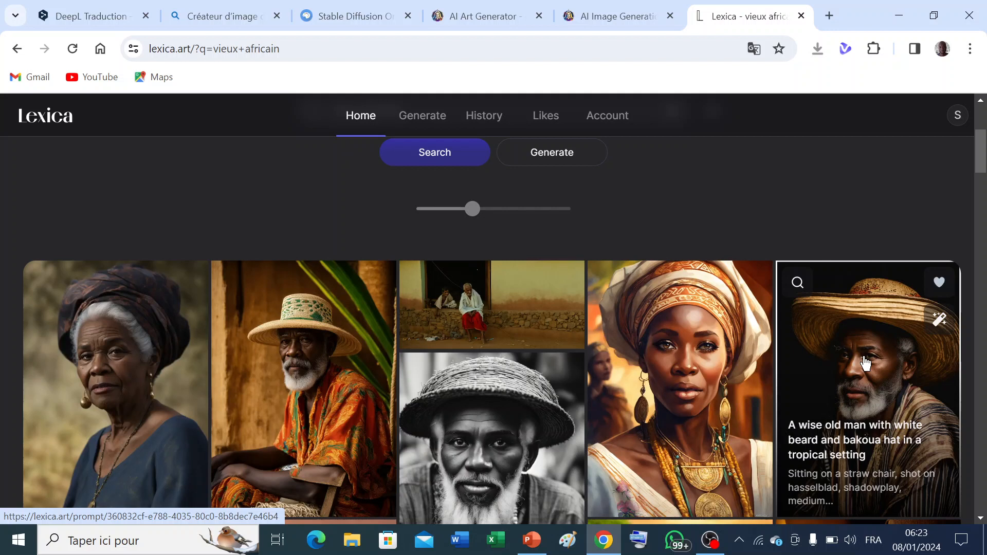
left_click(865, 364)
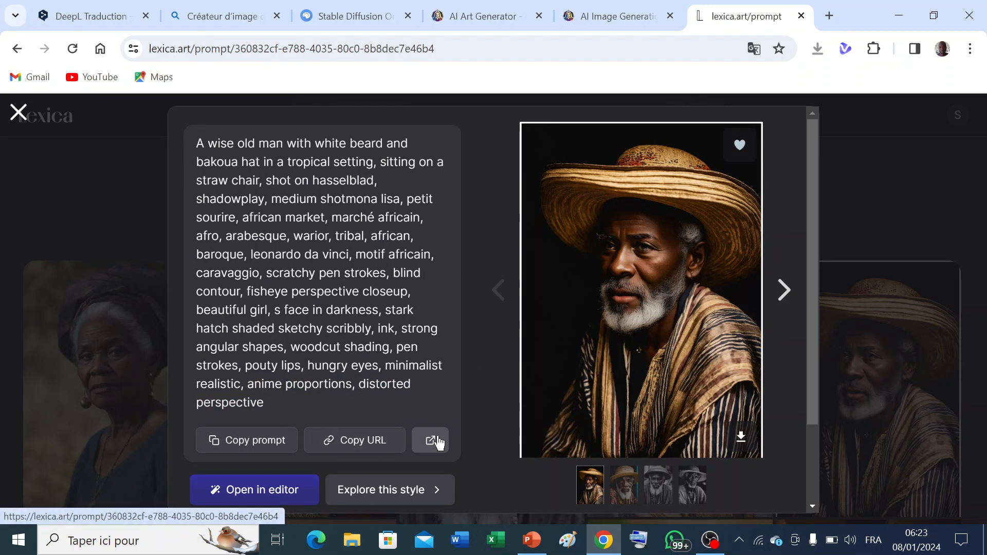
left_click(267, 437)
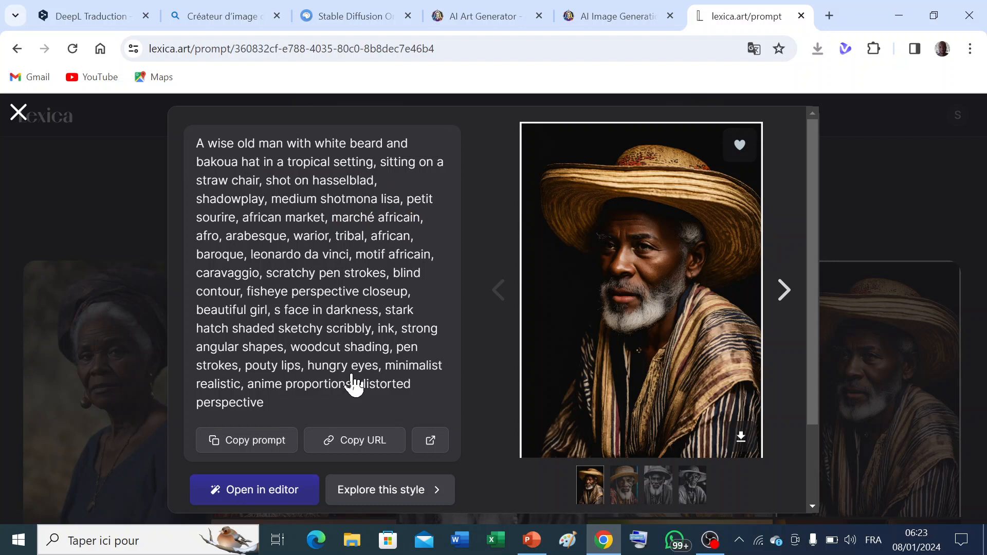
left_click(272, 495)
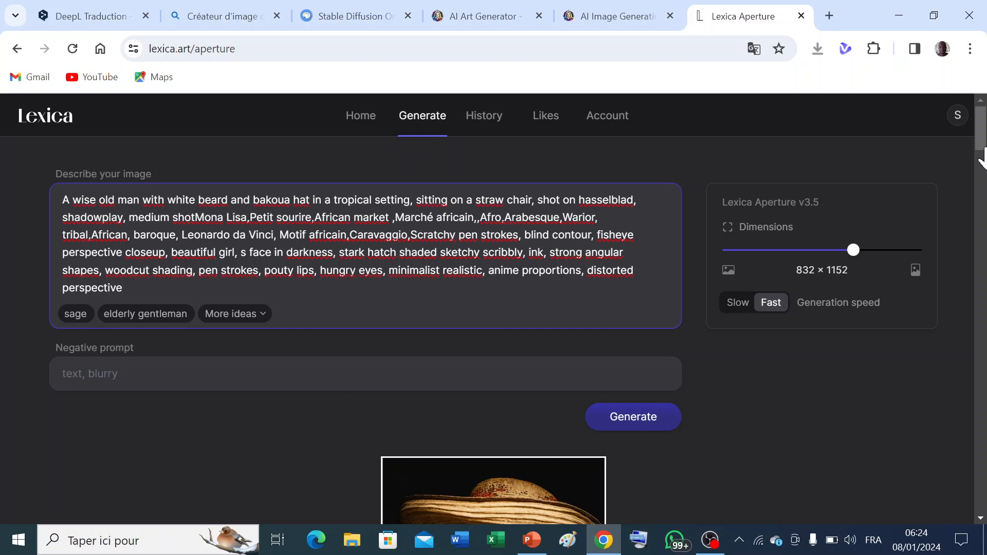
Examine the old man's portrait and its full prompt on the Lexica Generate page.
left_click_drag(980, 150, 980, 188)
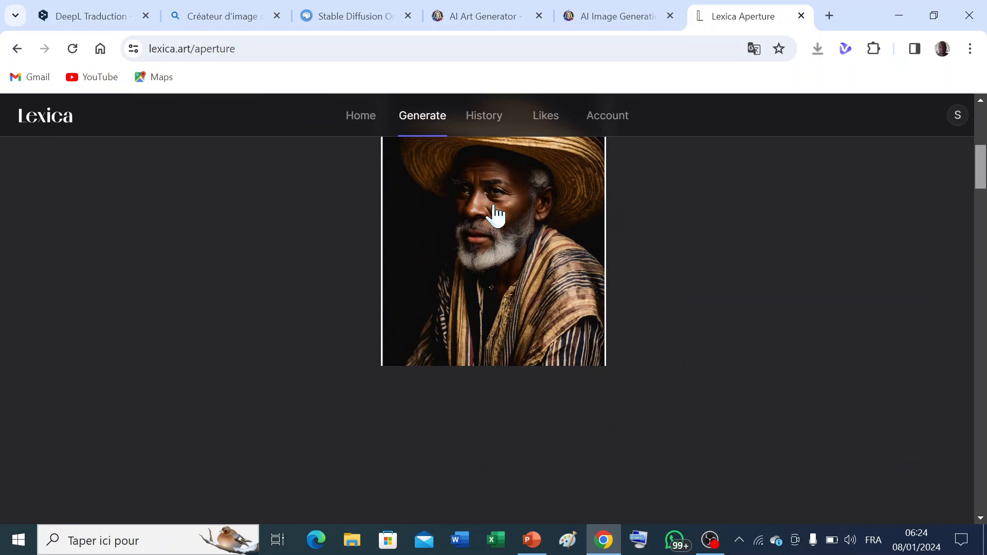
left_click_drag(982, 165, 982, 128)
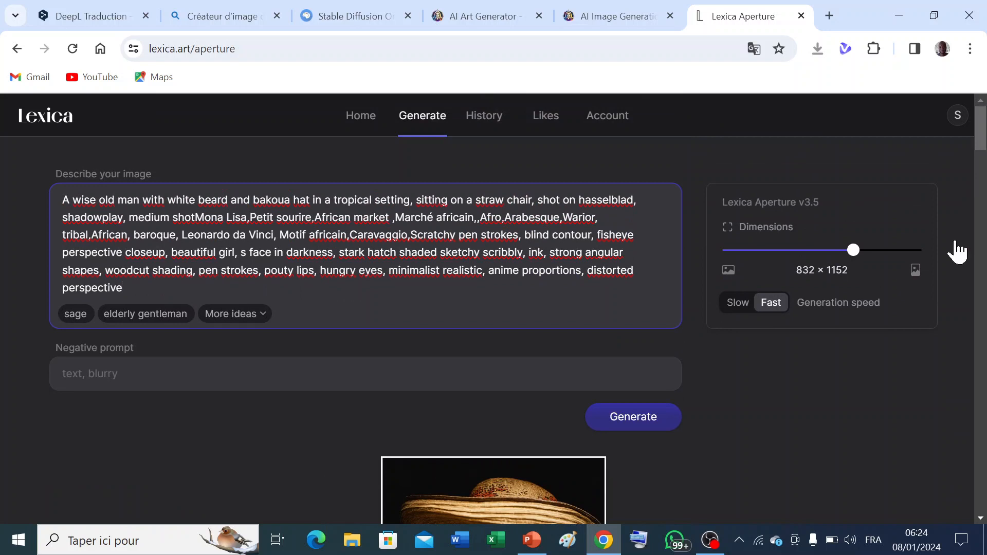
left_click_drag(980, 123, 978, 155)
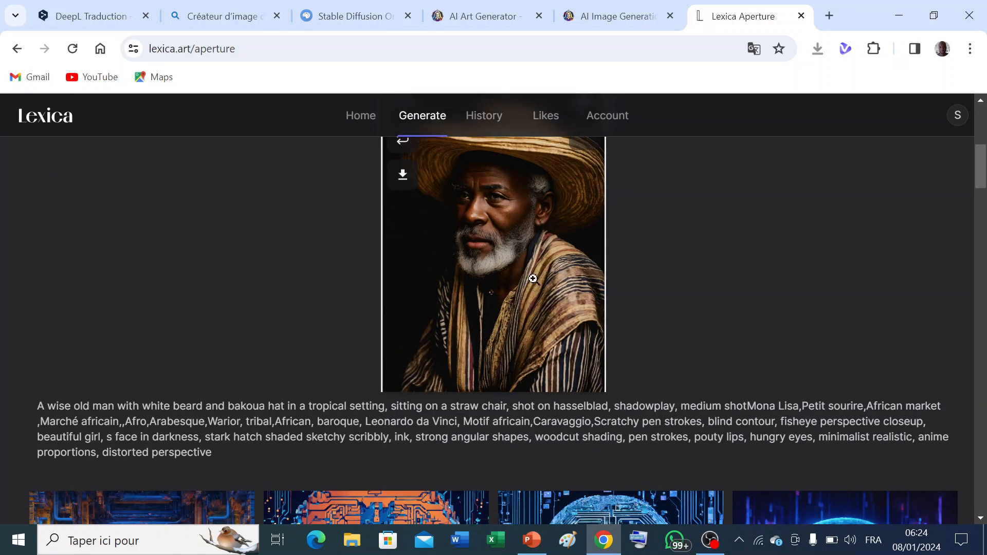
left_click(979, 100)
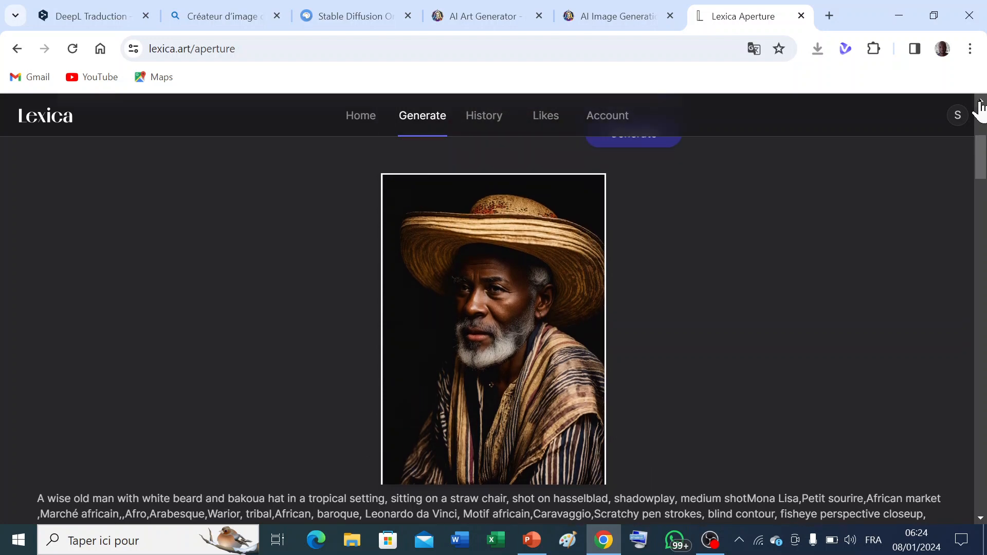
mouse_move(598, 216)
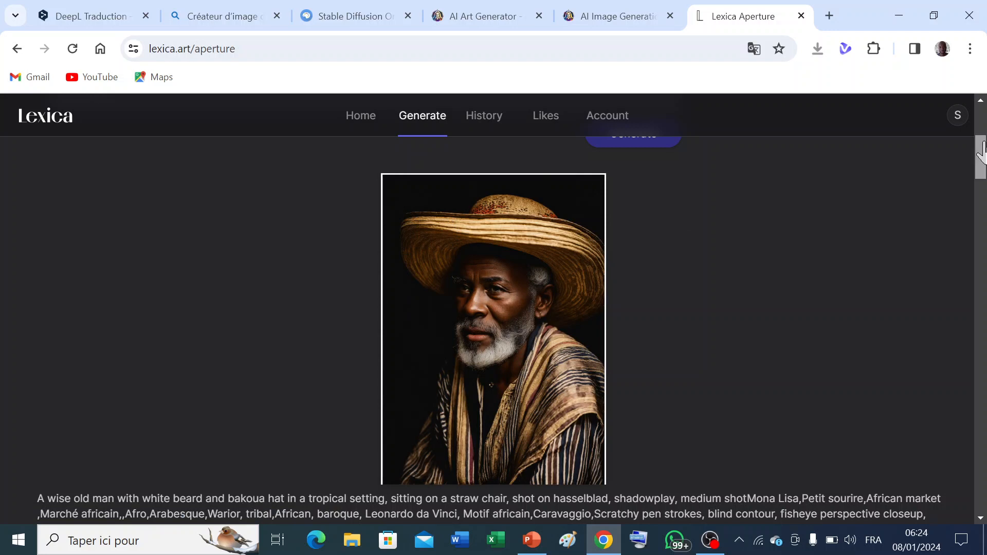
scroll(982, 121, "up", 5)
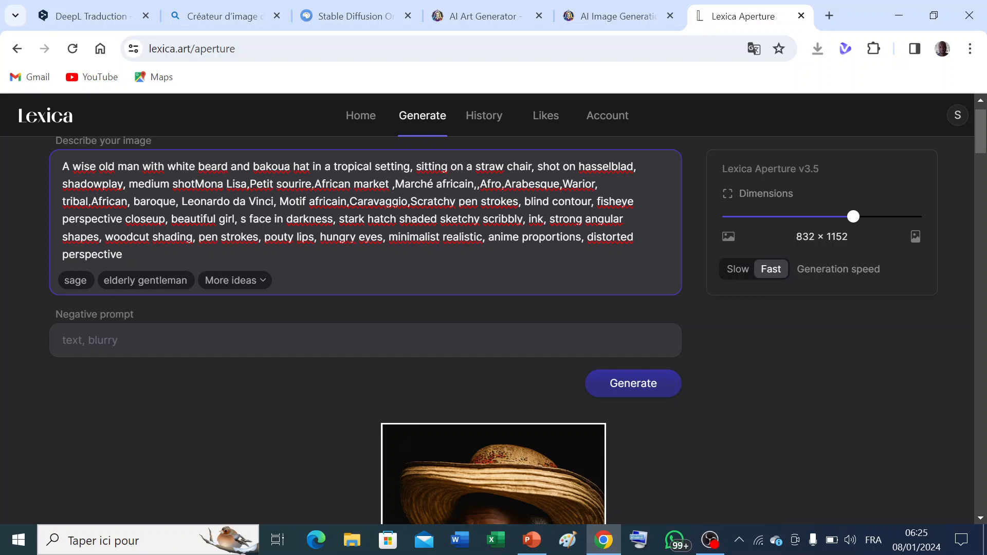
mouse_move(566, 429)
left_click_drag(983, 147, 980, 184)
mouse_move(529, 221)
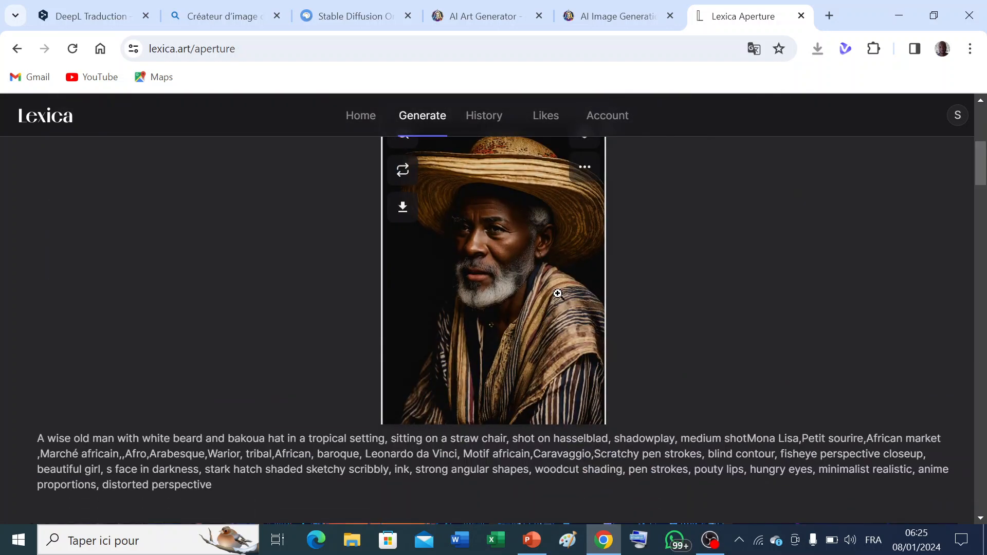
left_click_drag(979, 169, 982, 119)
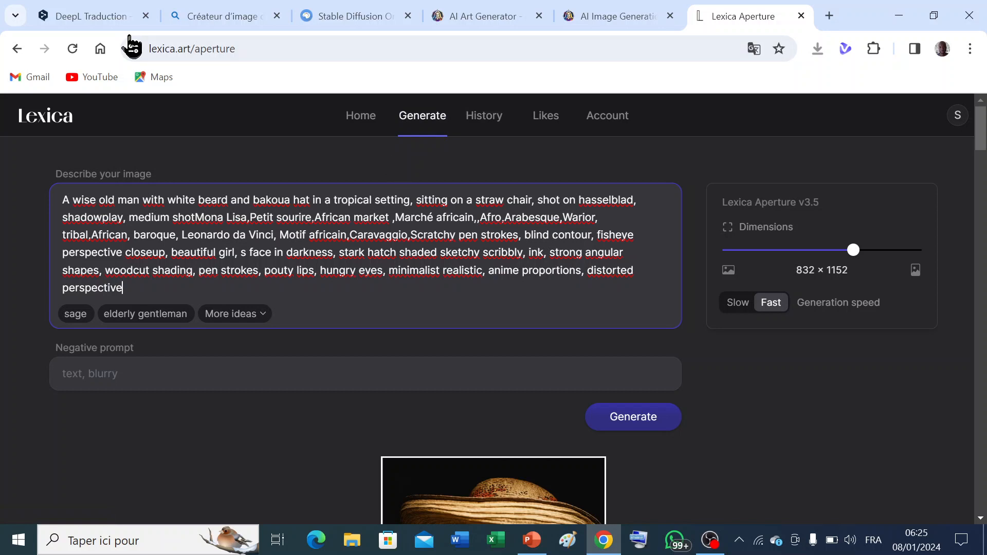
Close the Leonardo AI Art Generator landing page tab and switch to the Bing image creator.
mouse_move(195, 16)
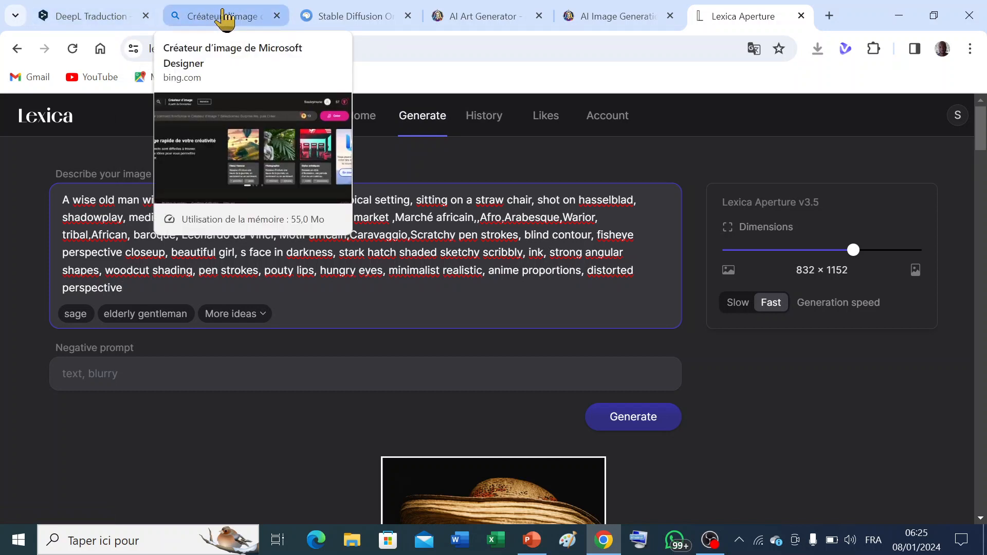
mouse_move(485, 29)
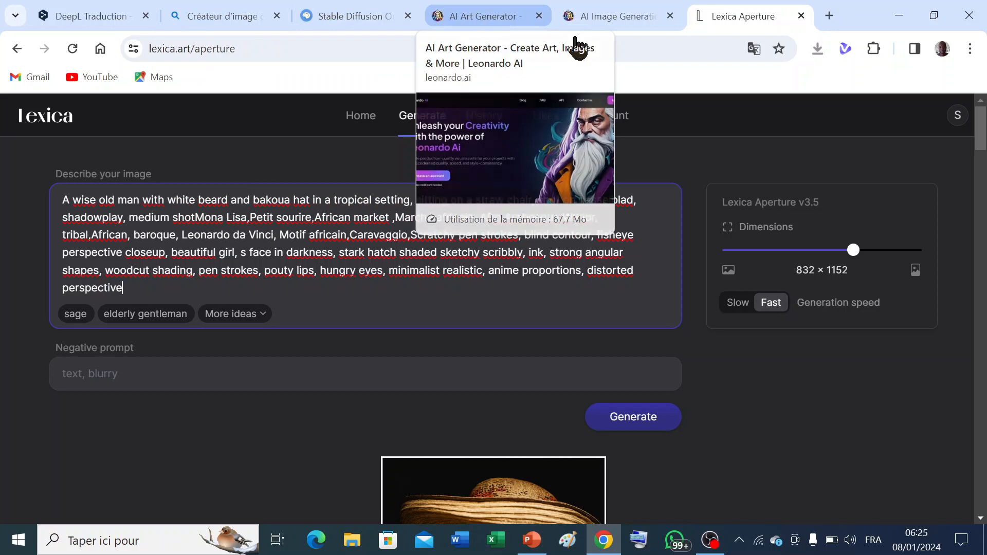
mouse_move(642, 27)
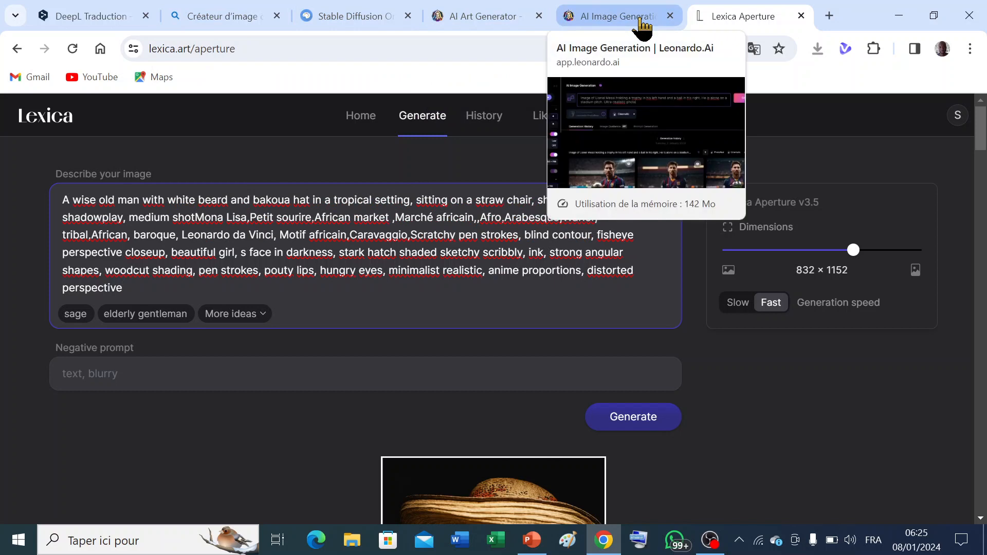
left_click(539, 17)
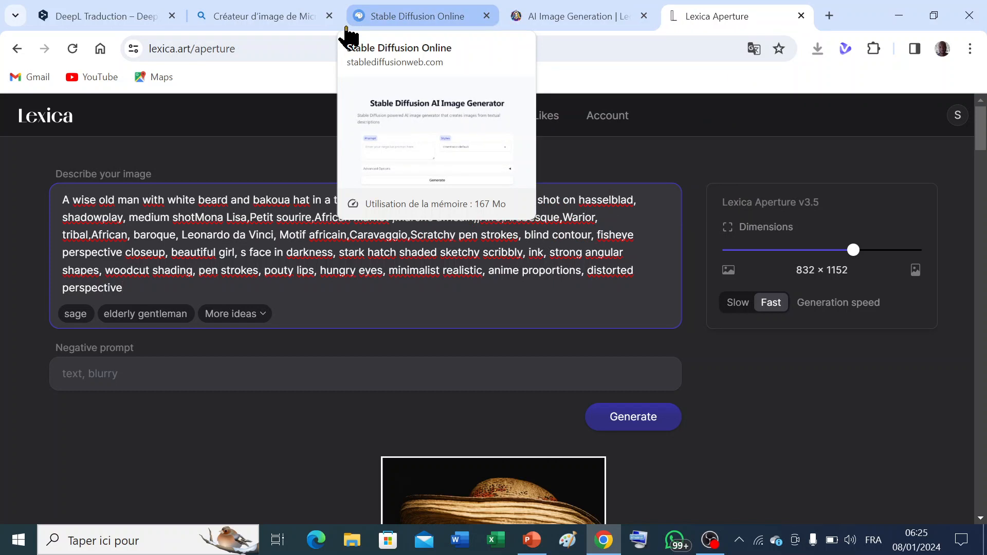
left_click(253, 18)
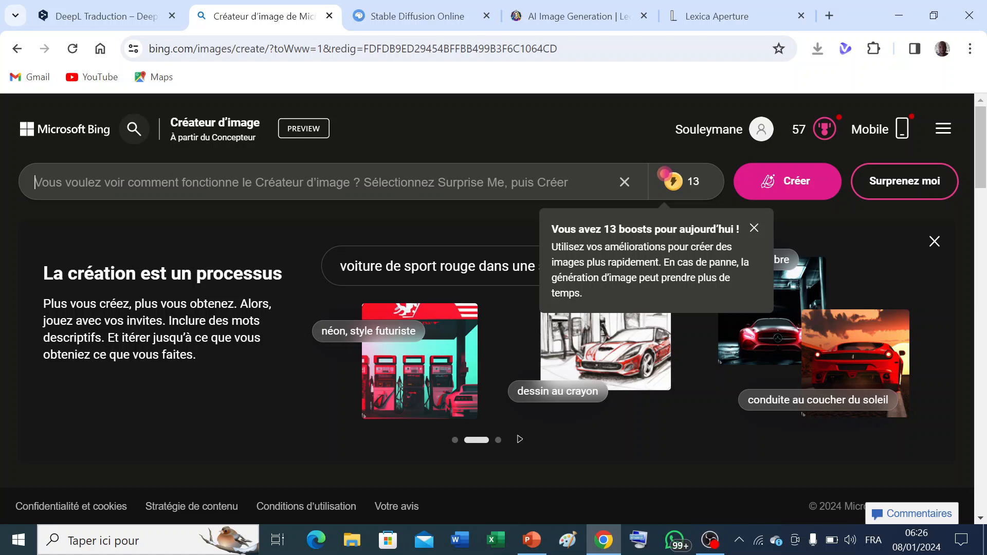
Begin the image prompt with "Je veux l'image d'un étudiant africain habillé en veste bleu et une cravate rouge.".
type("Je ")
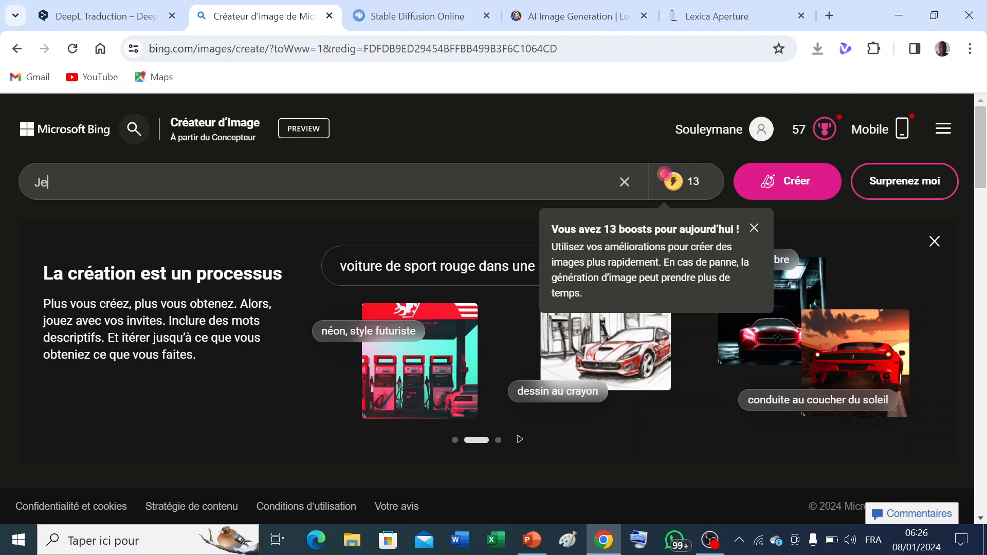
type("veux l'image d'un")
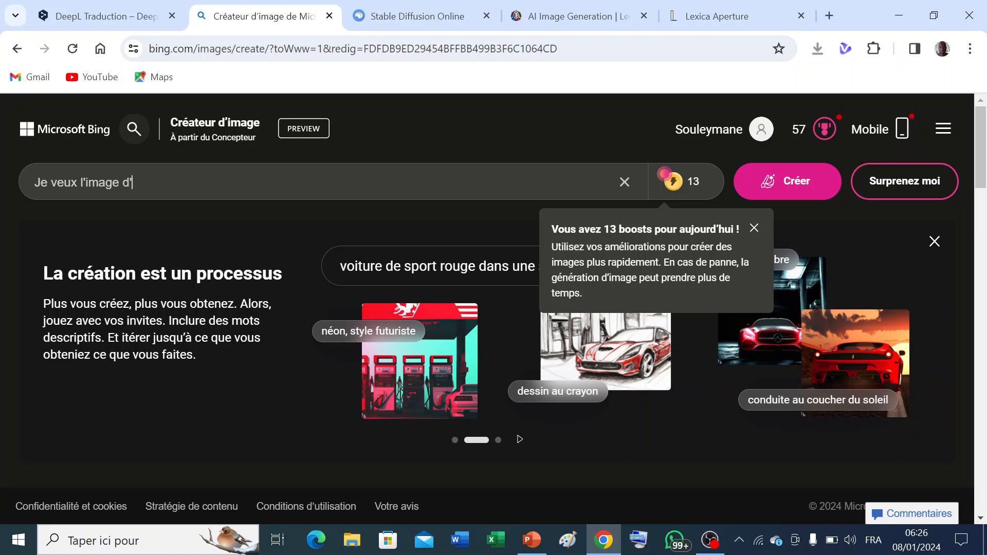
type(" étudiant africain habillé")
type("nveste")
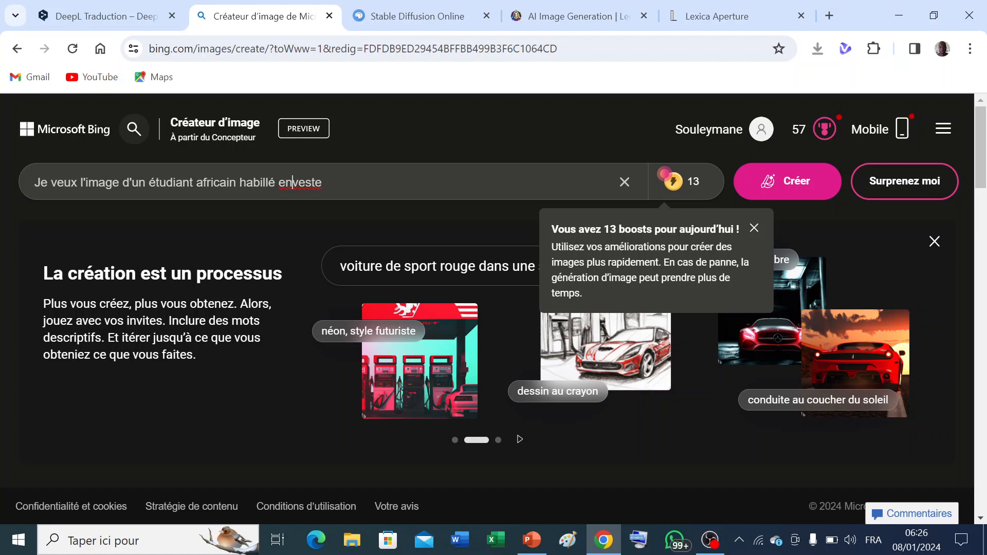
left_click(292, 182)
type("veste bl")
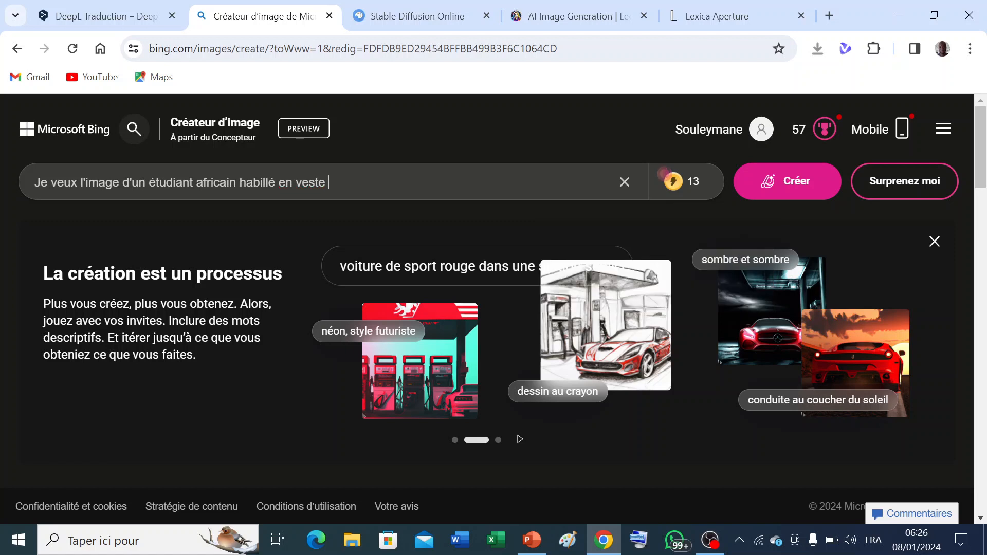
type("eu et une cravat")
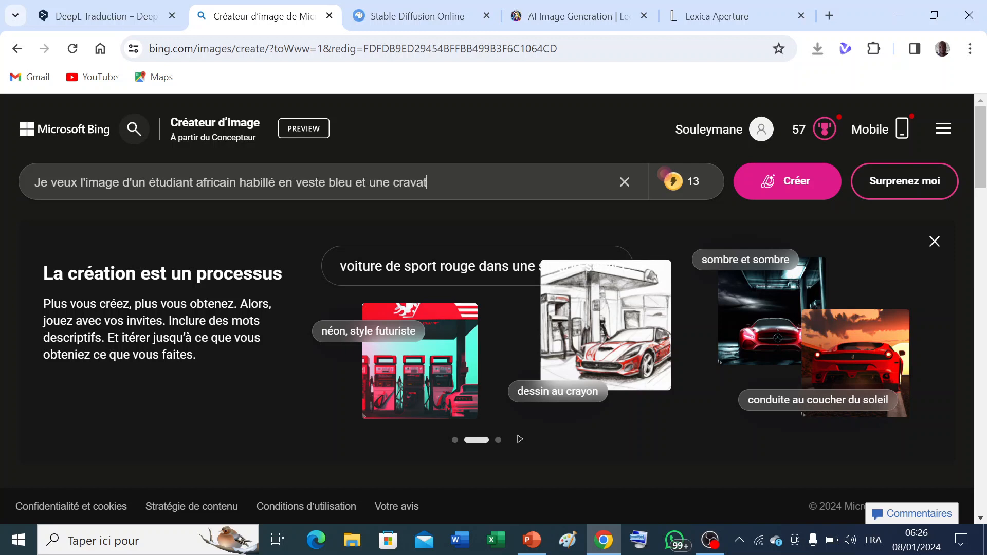
type("e rouge.")
Add the background description "Derrière lui on peut apercevoir d'autres étudiants africains" to the prompt.
type("Derrière")
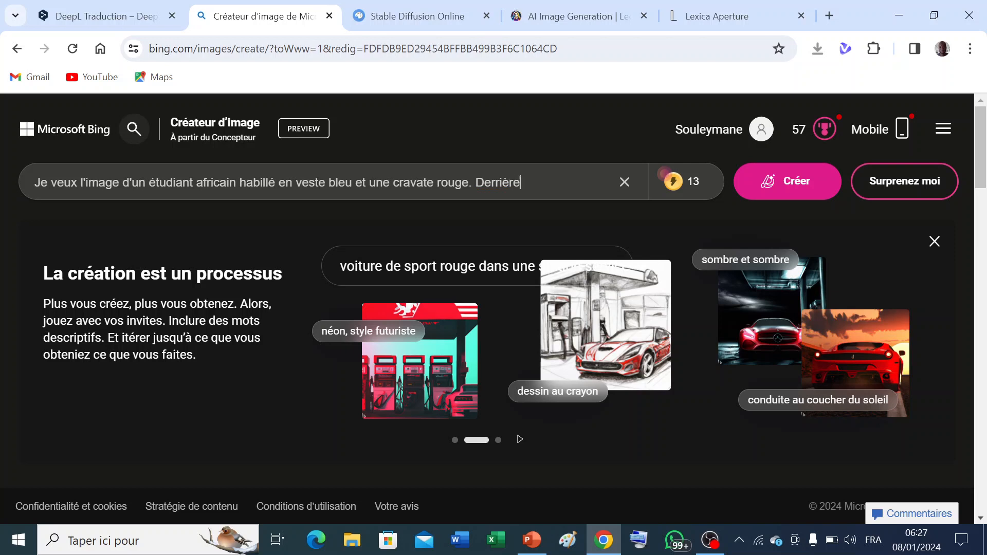
type(" lui ")
type("on peut")
type(" aper")
type("cevoi")
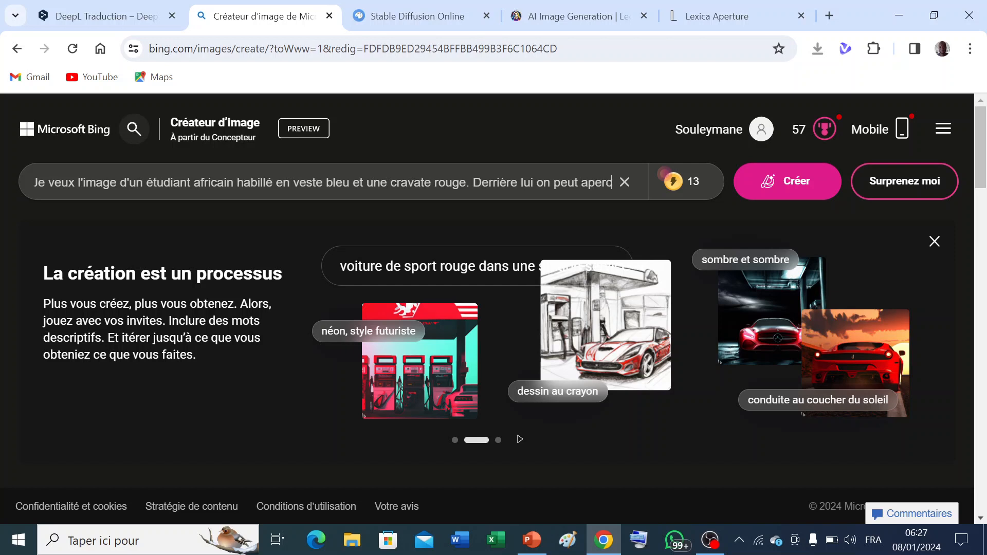
type("r")
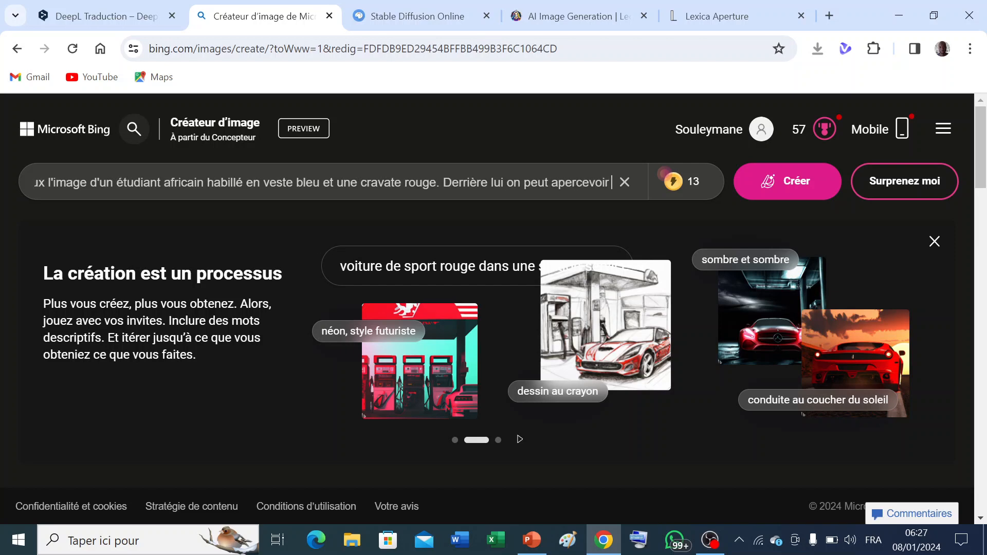
type(" d")
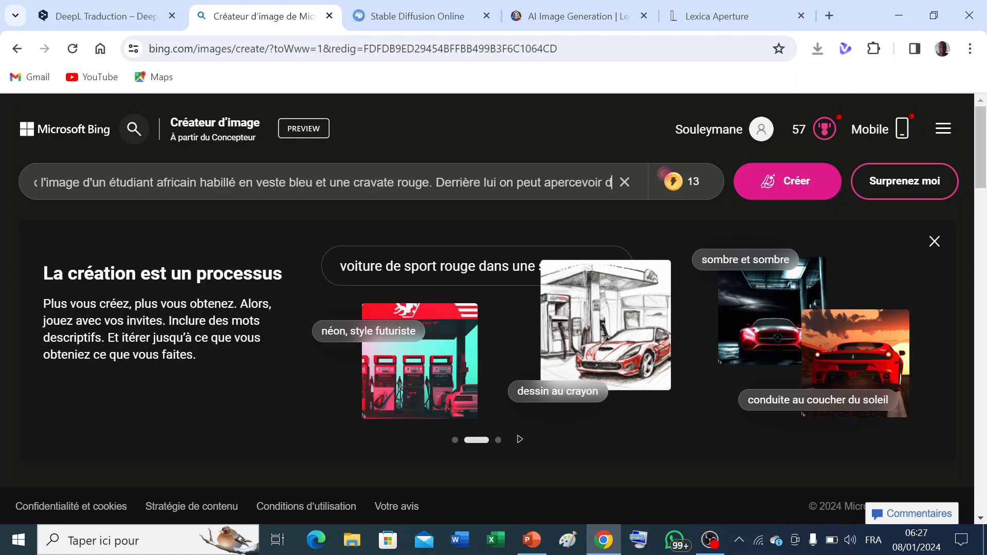
type("'autres ")
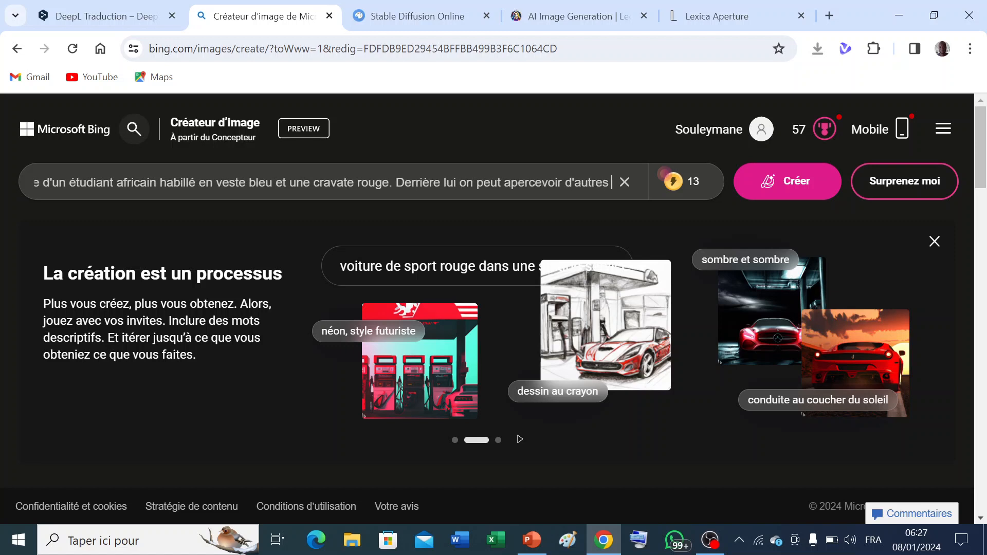
type("étudia")
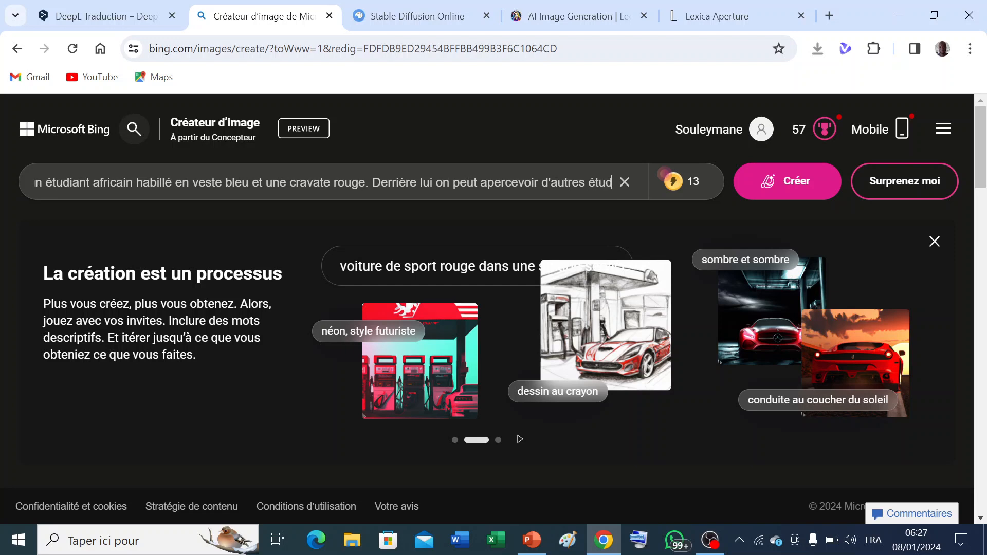
type("nts ")
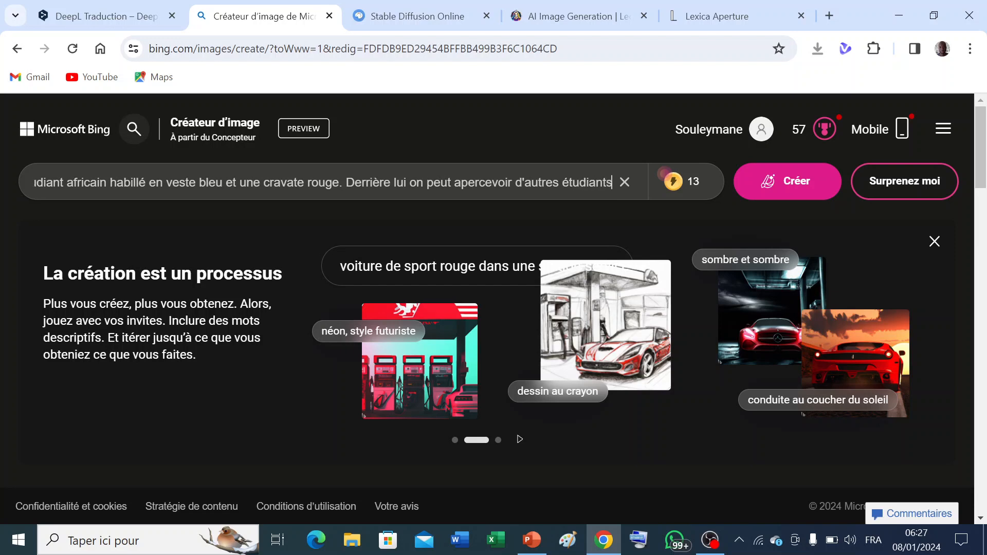
type("afric")
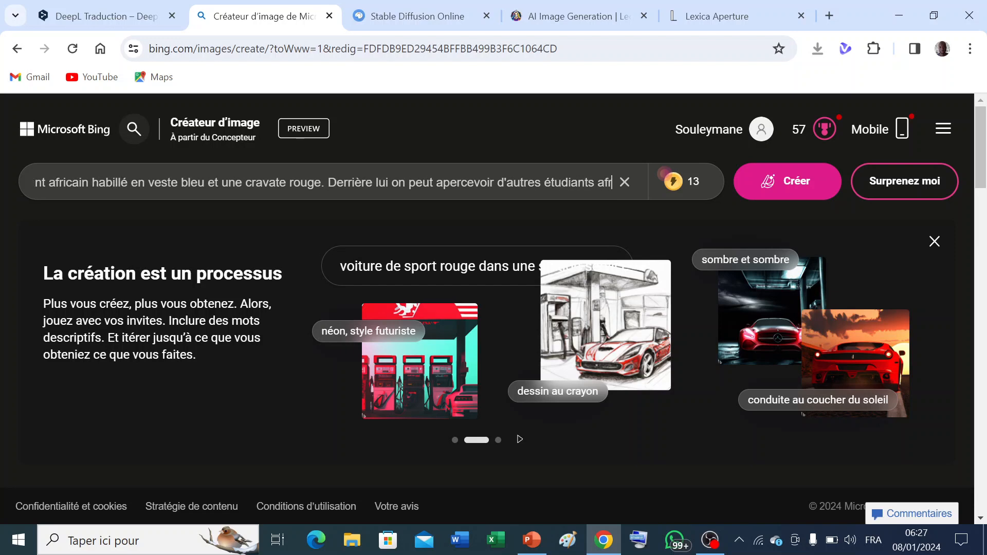
type("ains ")
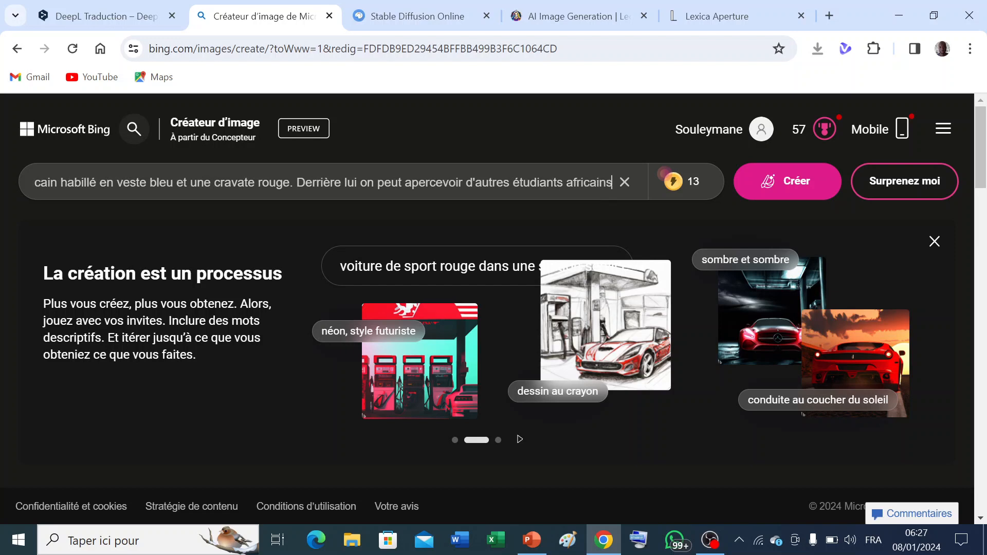
Extend the background sentence with "et un panneau sur lequel est écrit", including the accent on "écrit".
type("et")
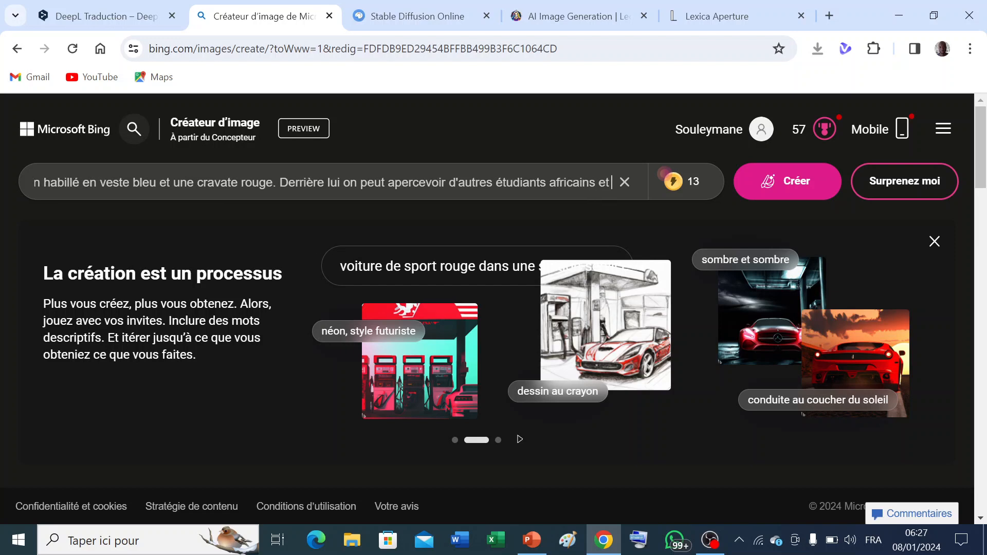
type(" un")
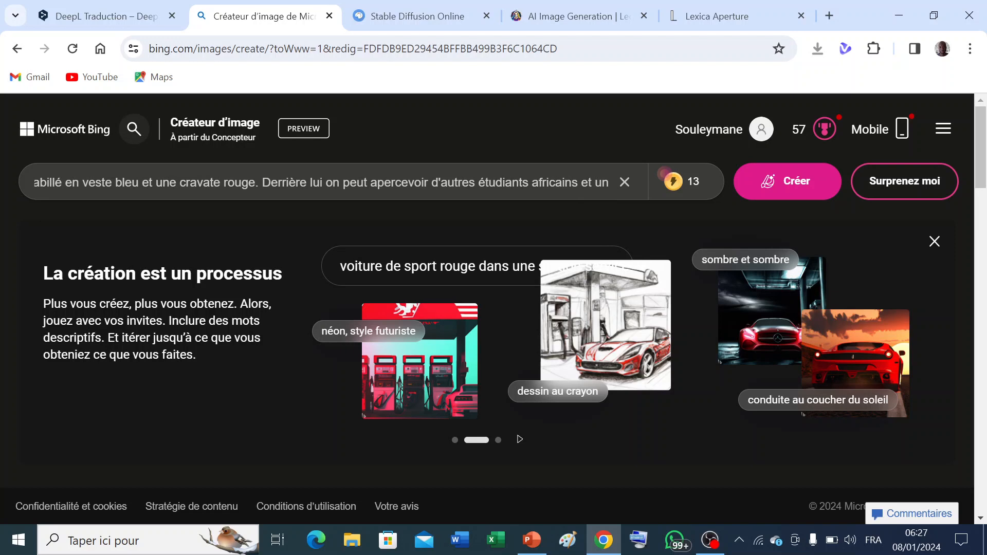
type(" pa")
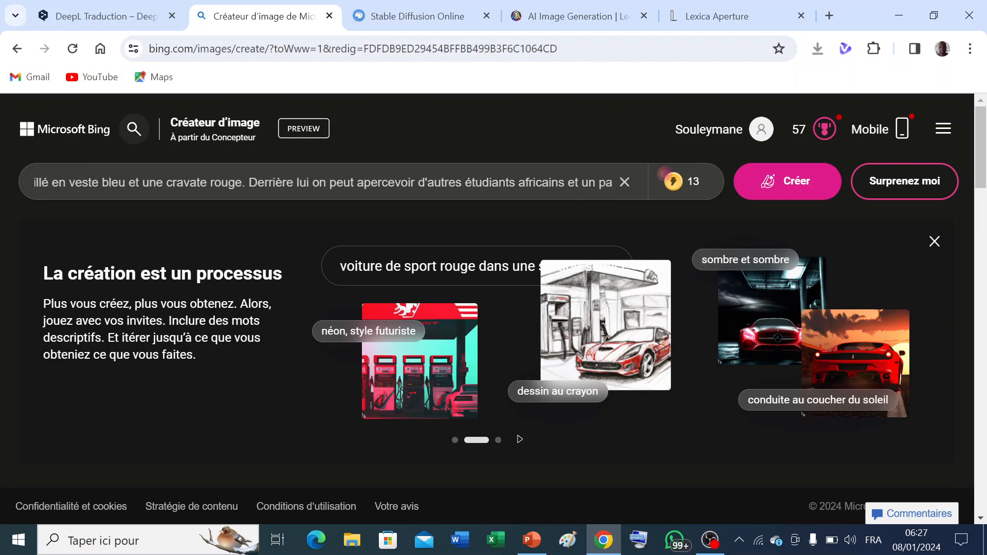
type("n")
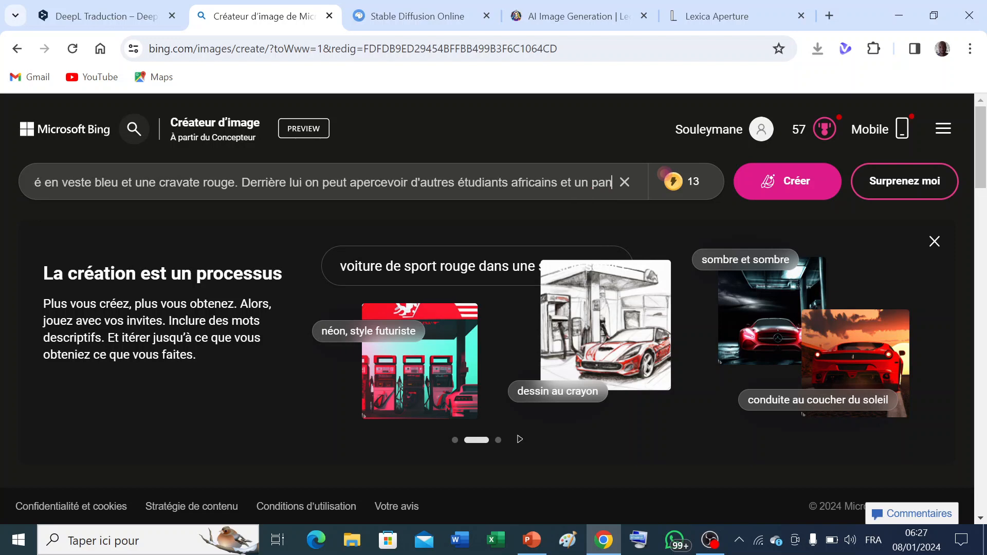
type("neau")
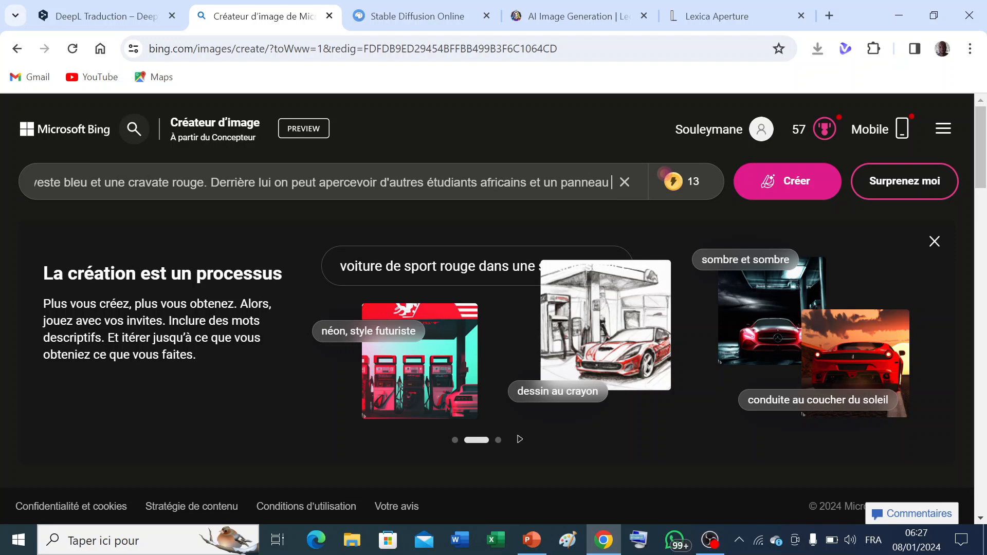
type("sur ")
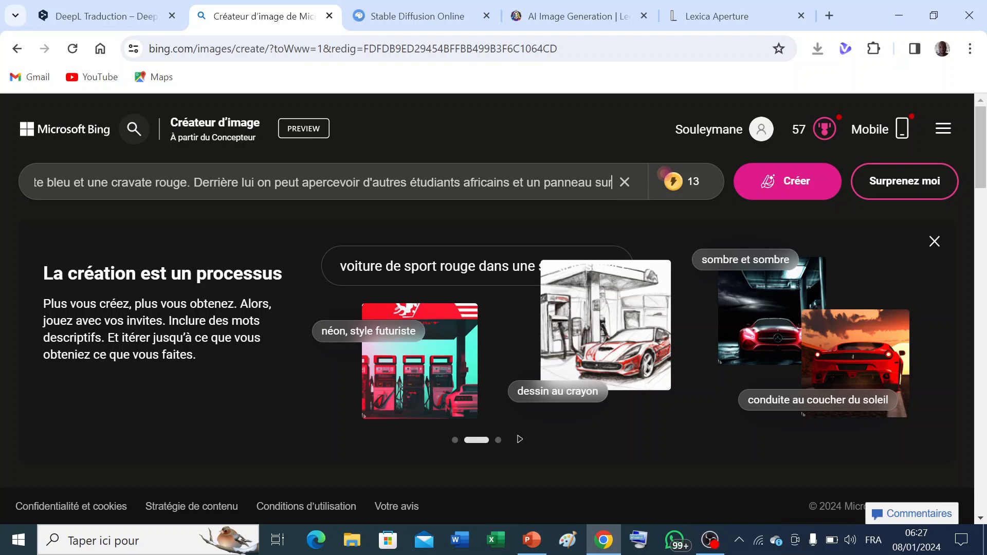
type("lequ")
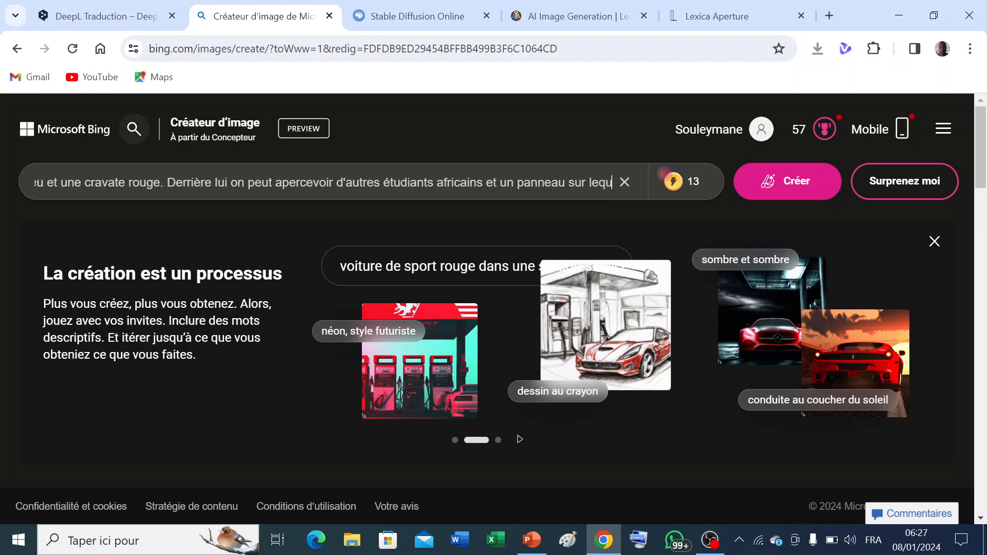
type("el est")
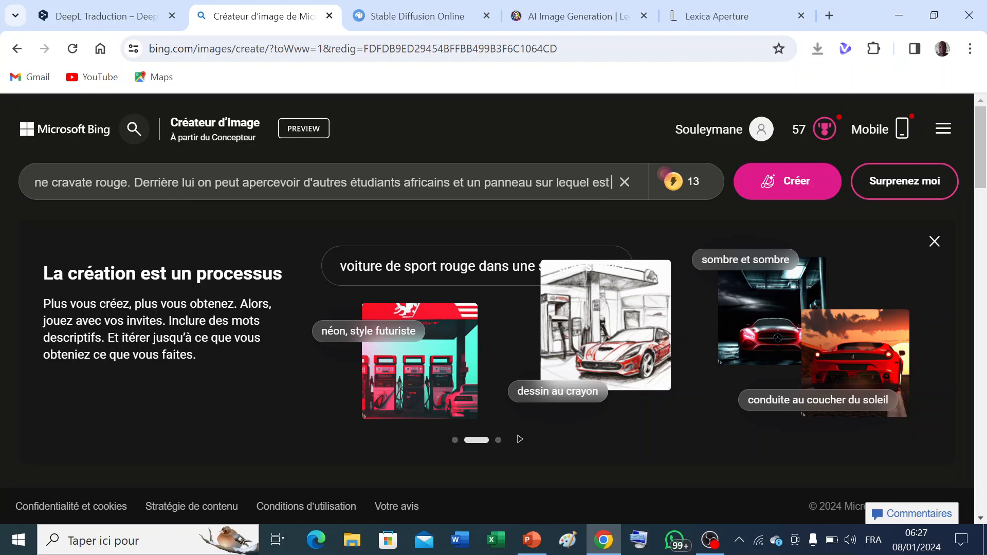
type(" ecrit")
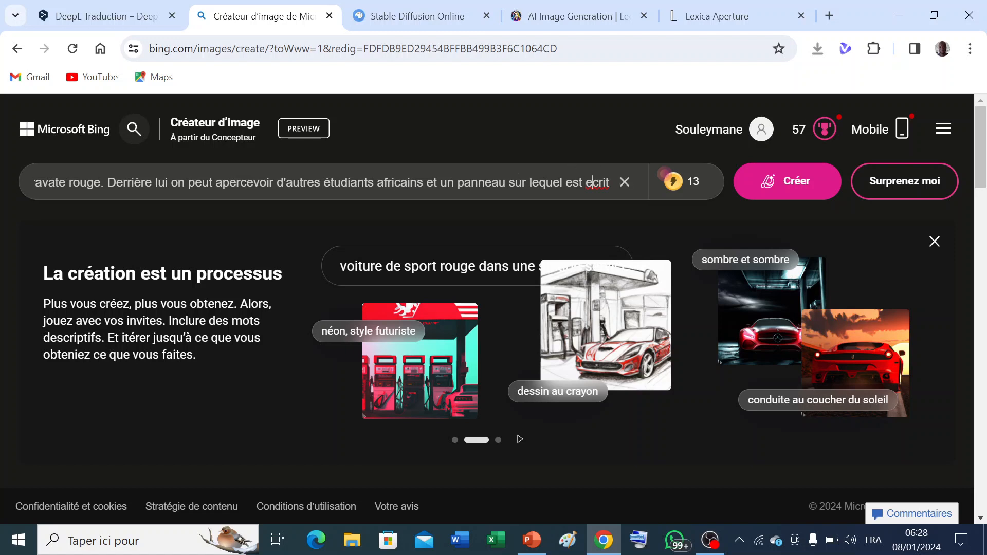
key("BackSpace")
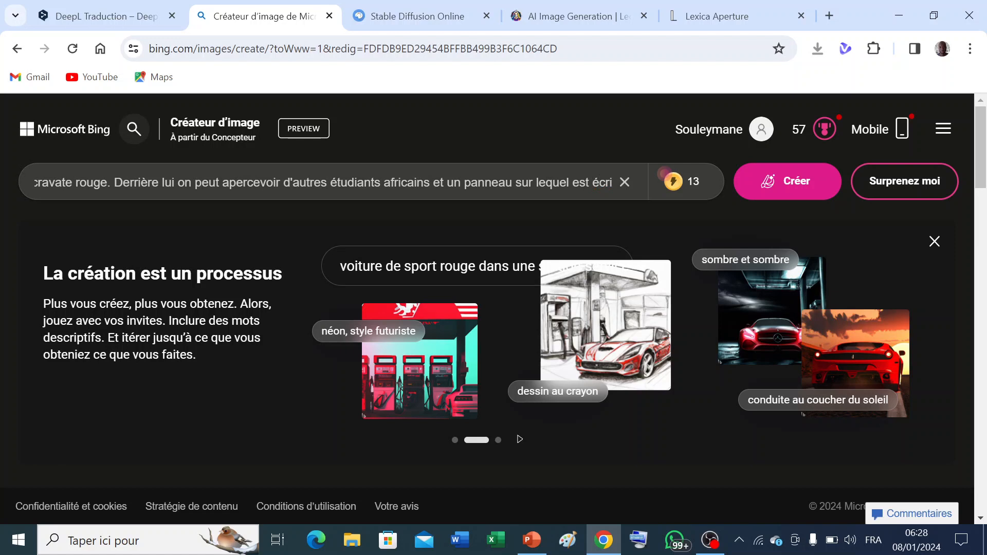
key("End")
Give the sign's wording in quotation marks as "Université Thomas Sankara" and end the sentence with a period.
type("'")
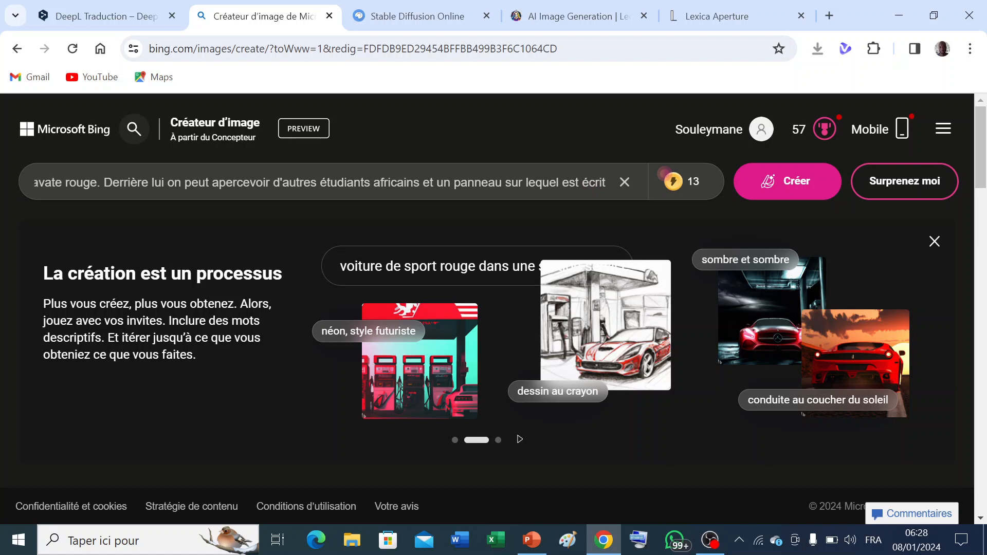
type("\"")
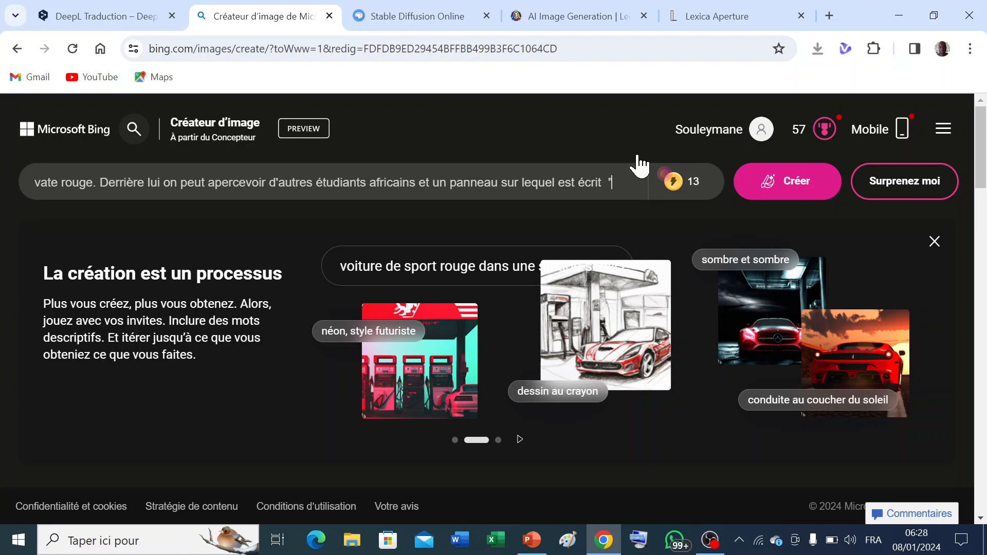
type("Université")
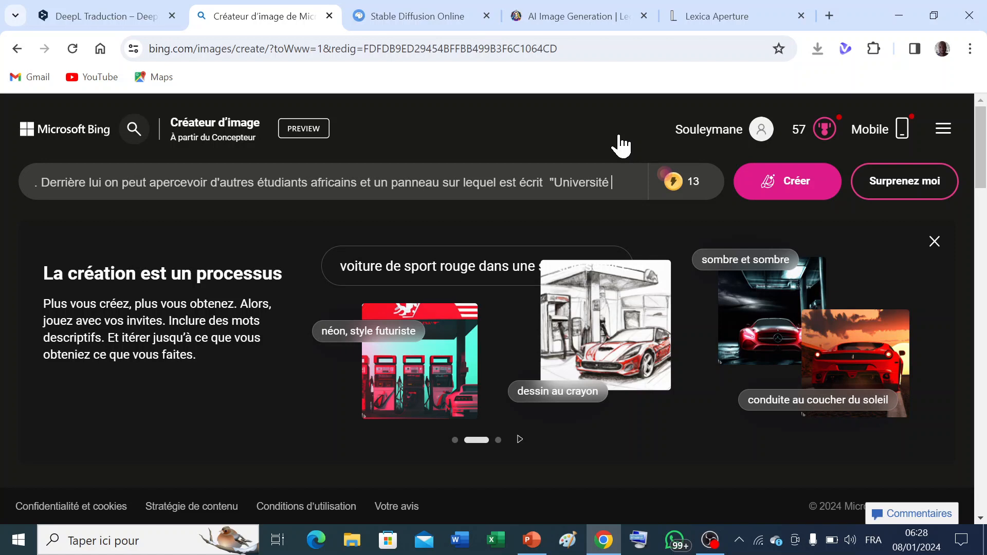
type("Thomas ")
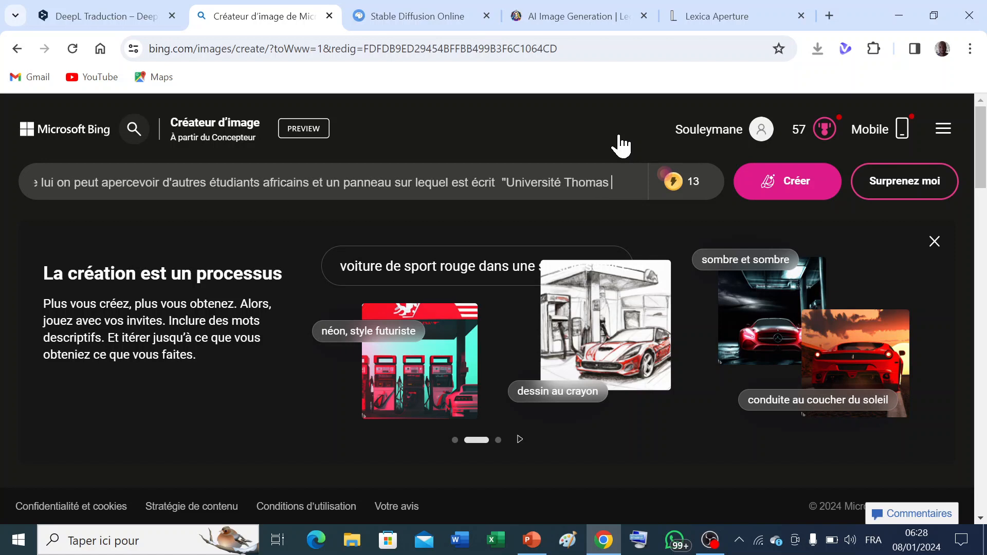
type("San")
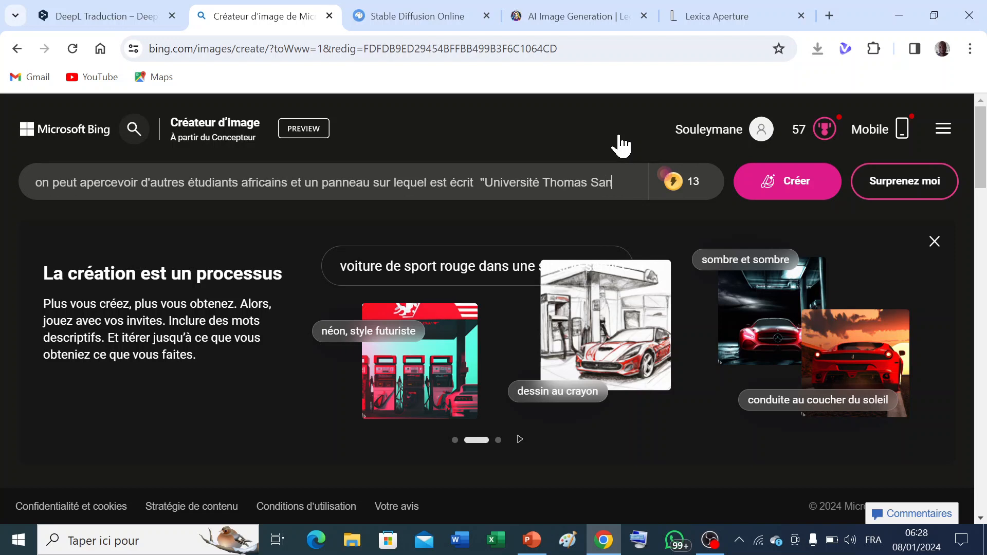
type("kar")
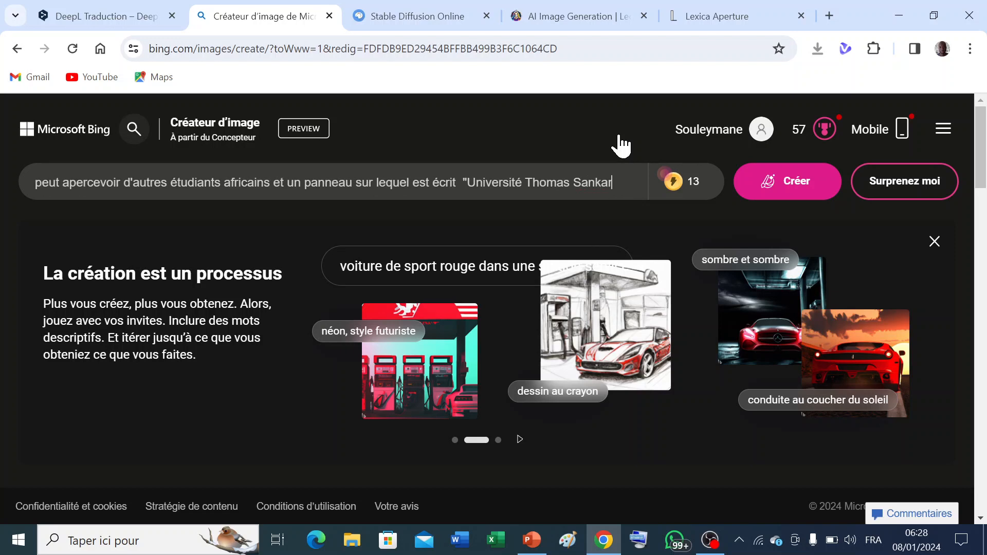
type("a\"")
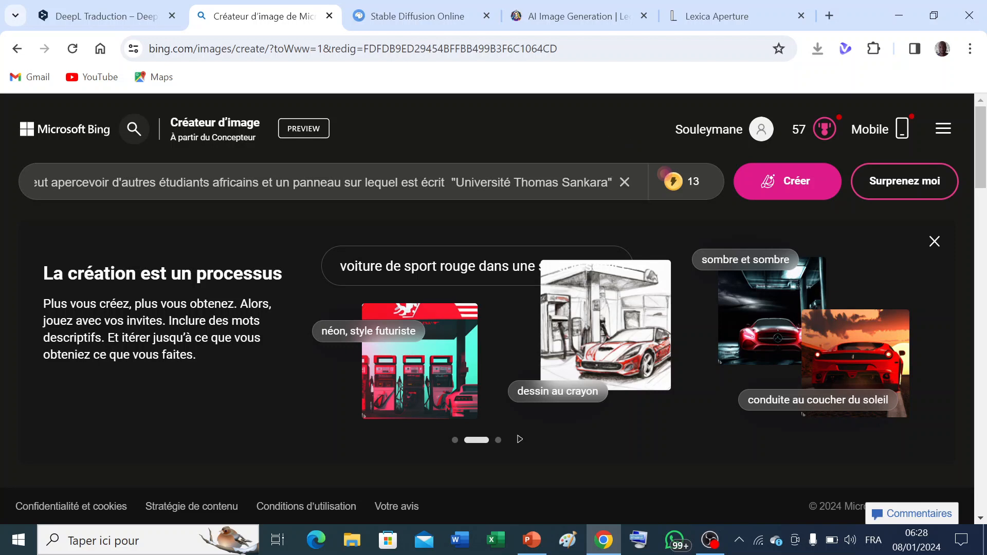
type(".")
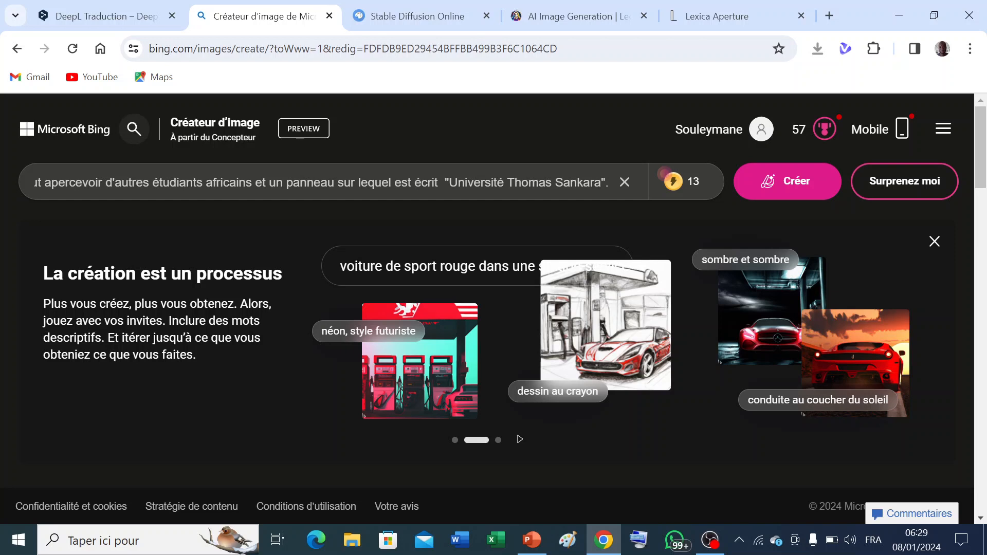
Add the setting sentence "La scène se passe au sein de l'Université" to the prompt, with the accented "é".
type("L")
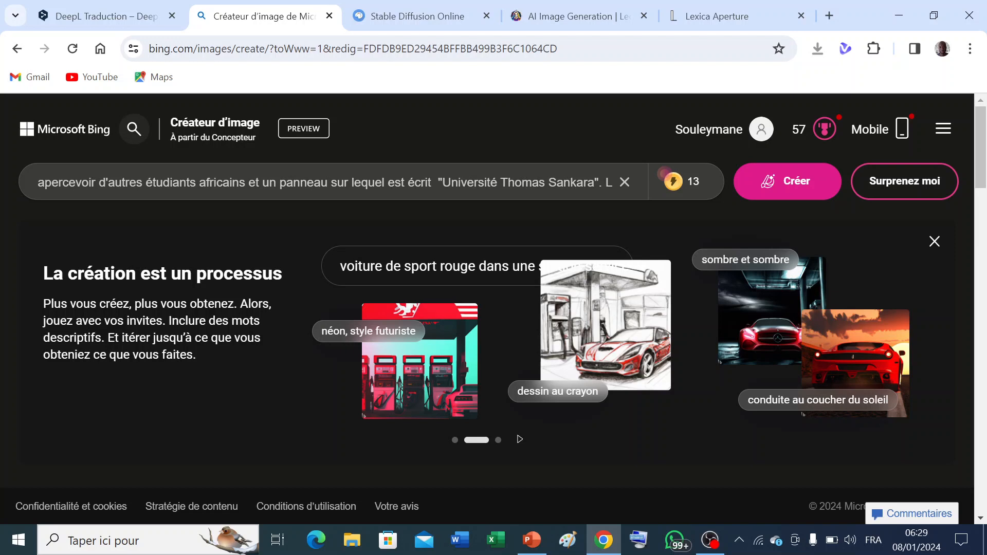
type("a sc")
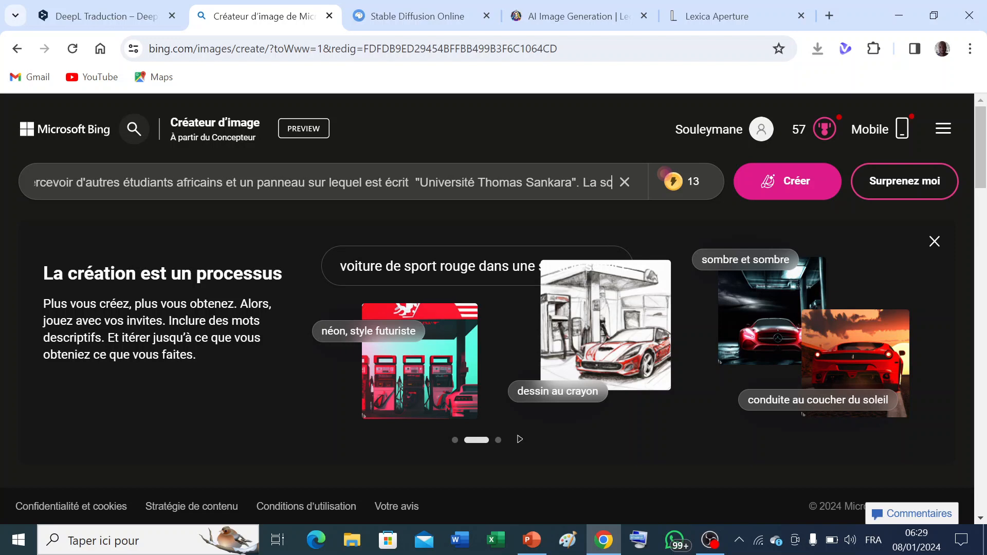
type("ène se passe au")
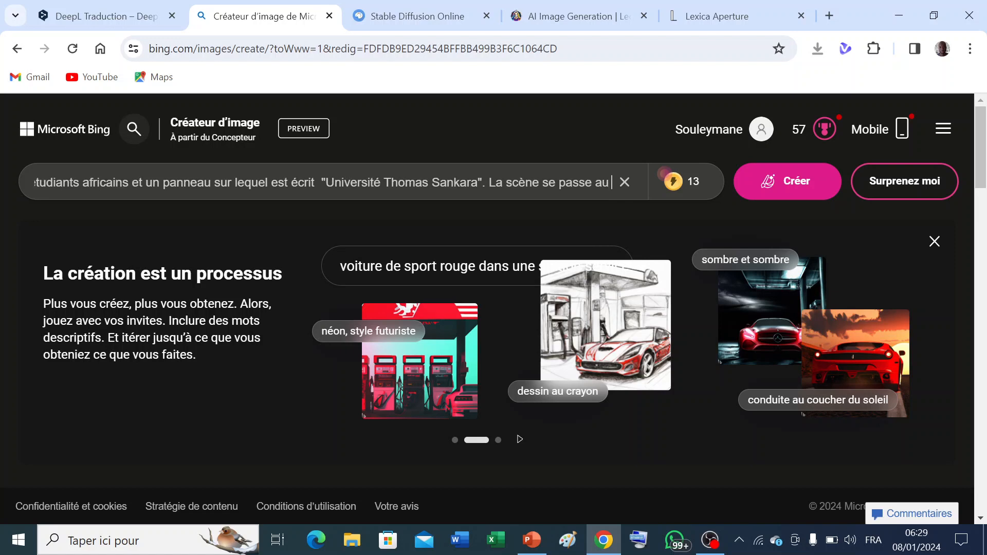
type(" sein de")
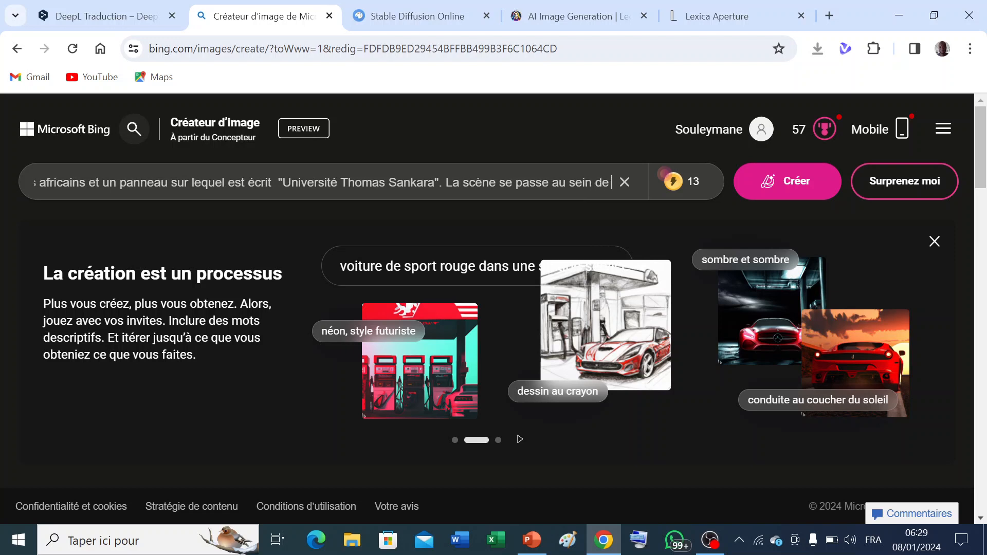
type(" l'U")
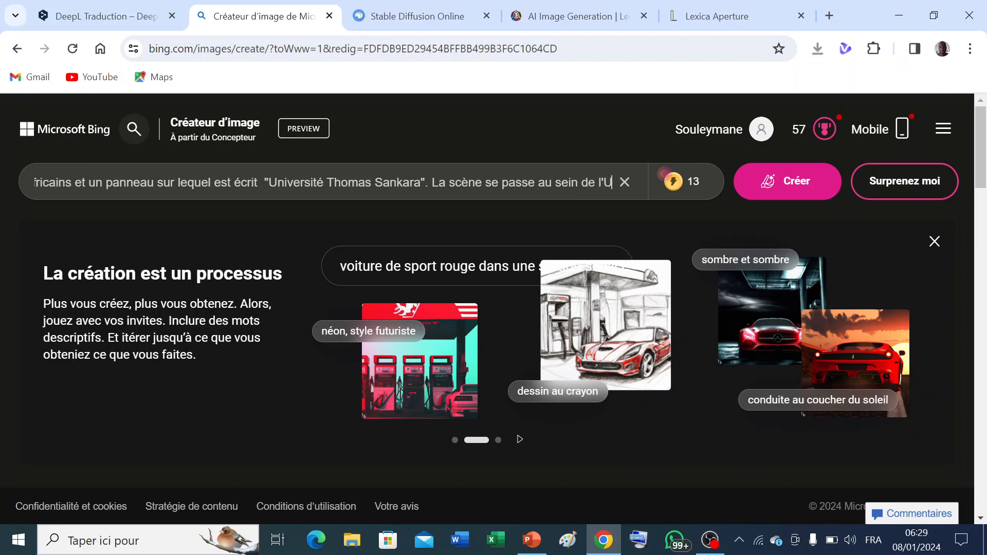
type("niversit")
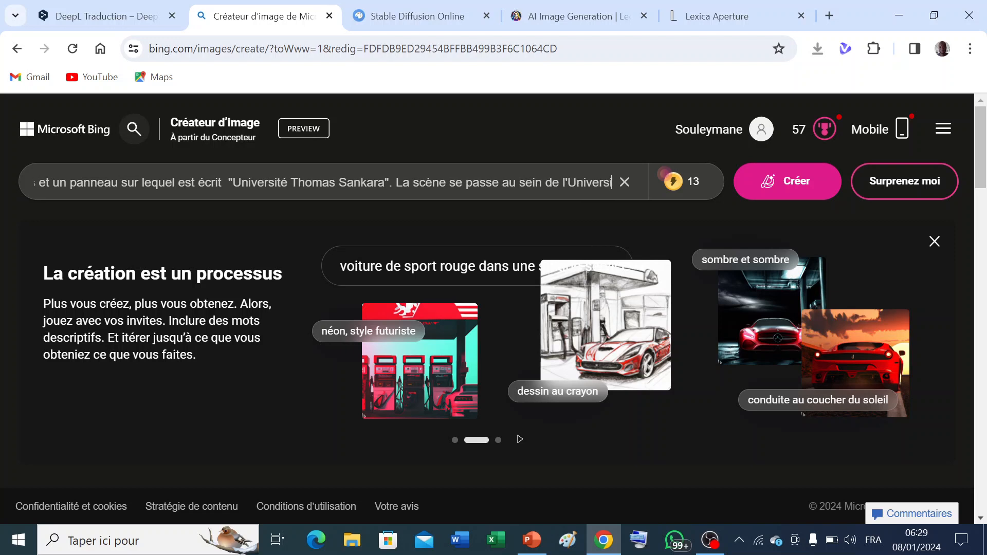
type("e")
key("BackSpace")
type("é")
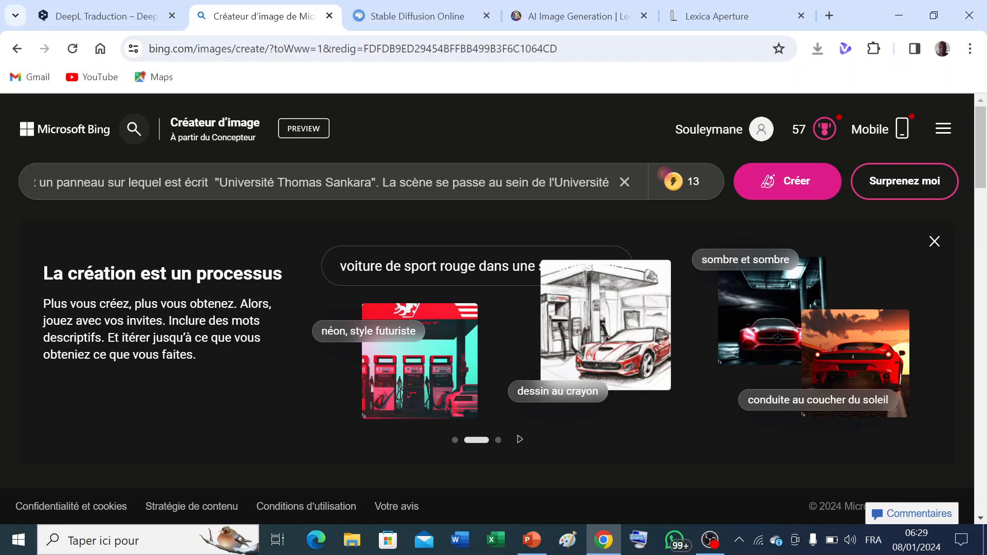
Complete the setting sentence with "à une période éclairée de la journée.".
type("à")
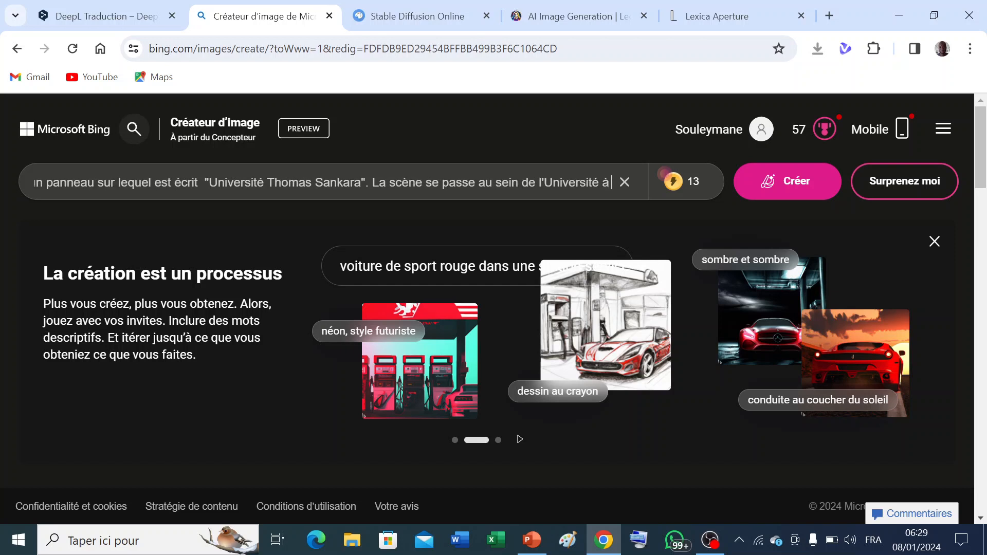
type(" une pério")
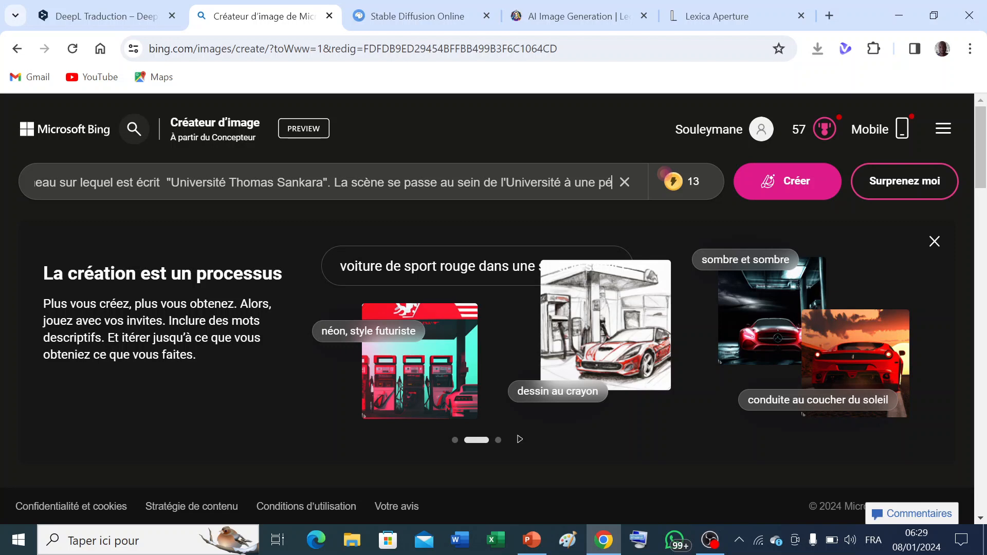
type("e")
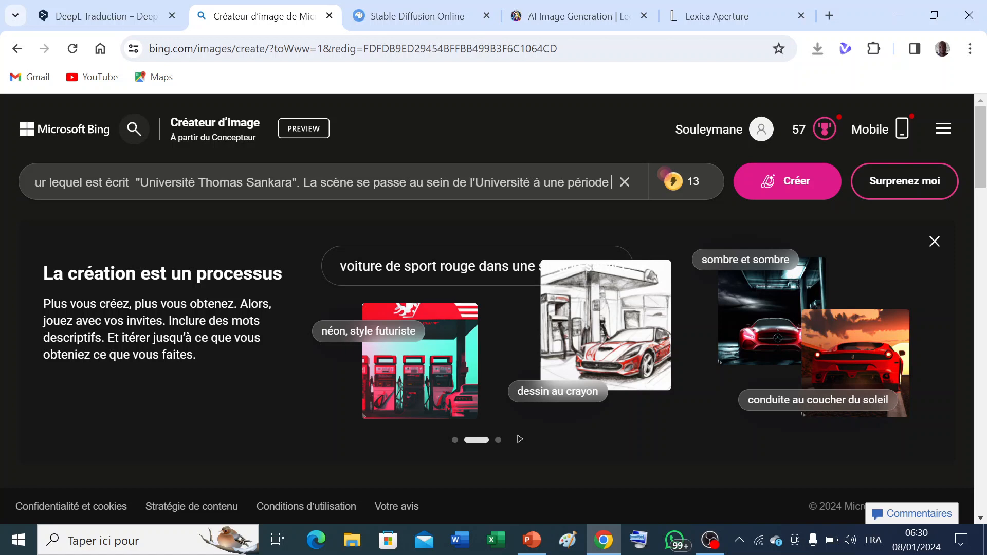
type("éclairée de la jour")
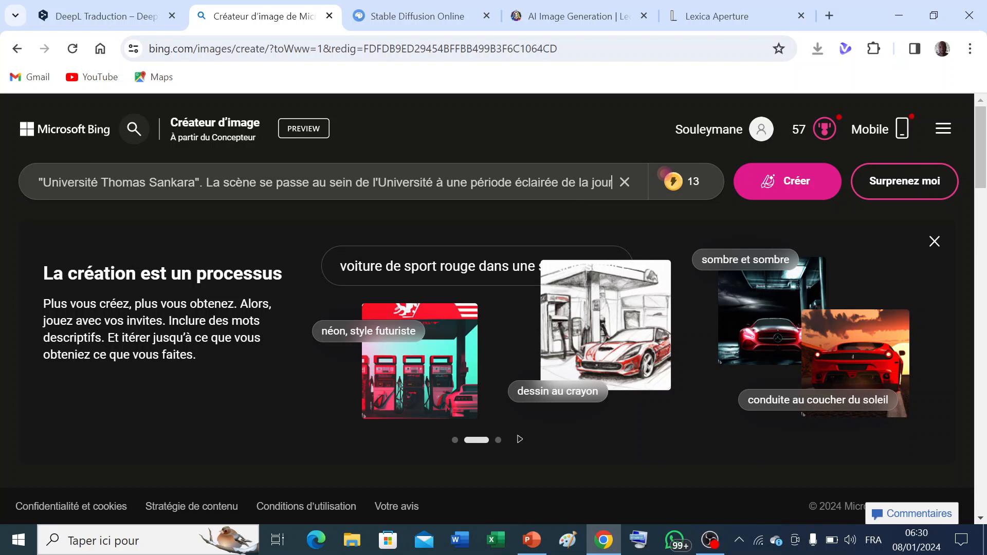
type("née")
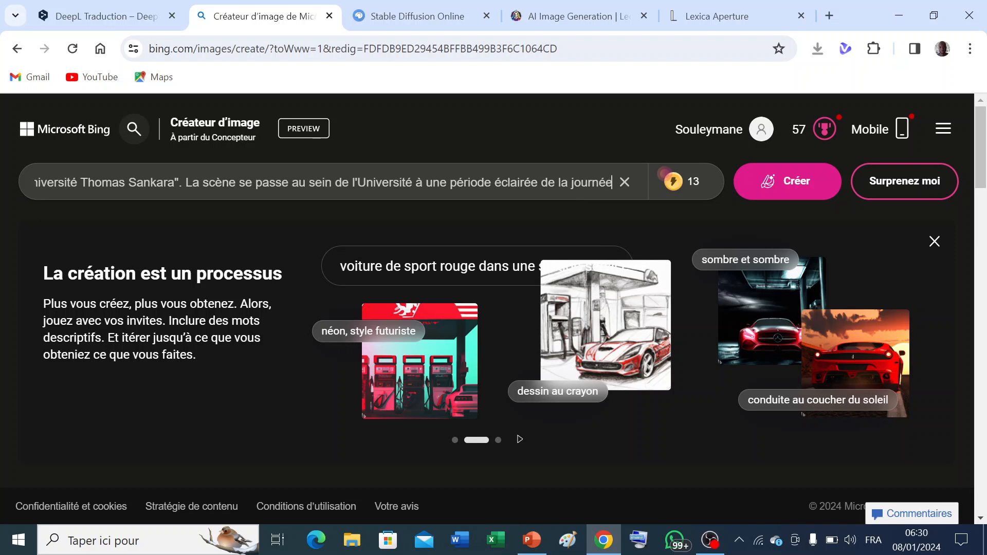
type(".")
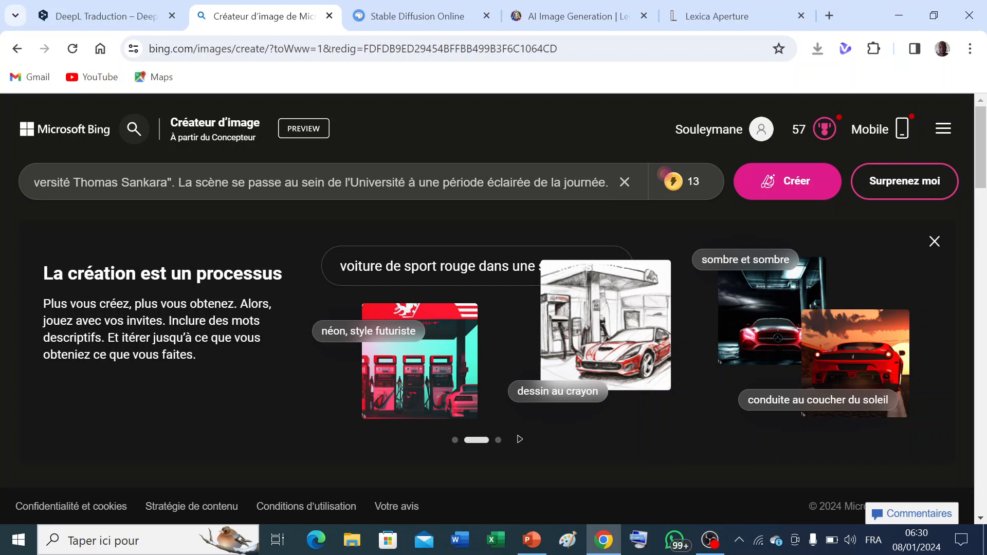
Append "8K" to the end of the prompt and try to generate the image.
type("8")
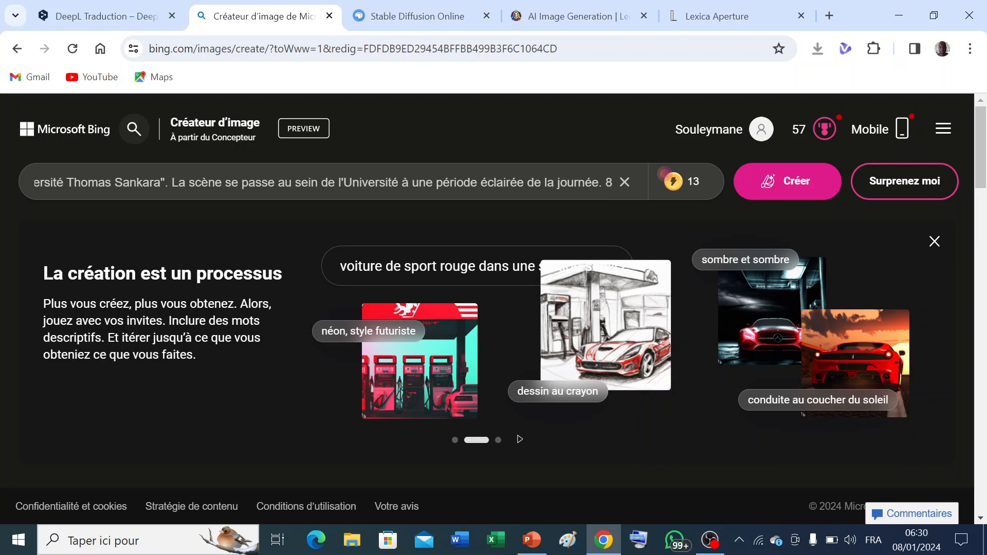
type("K")
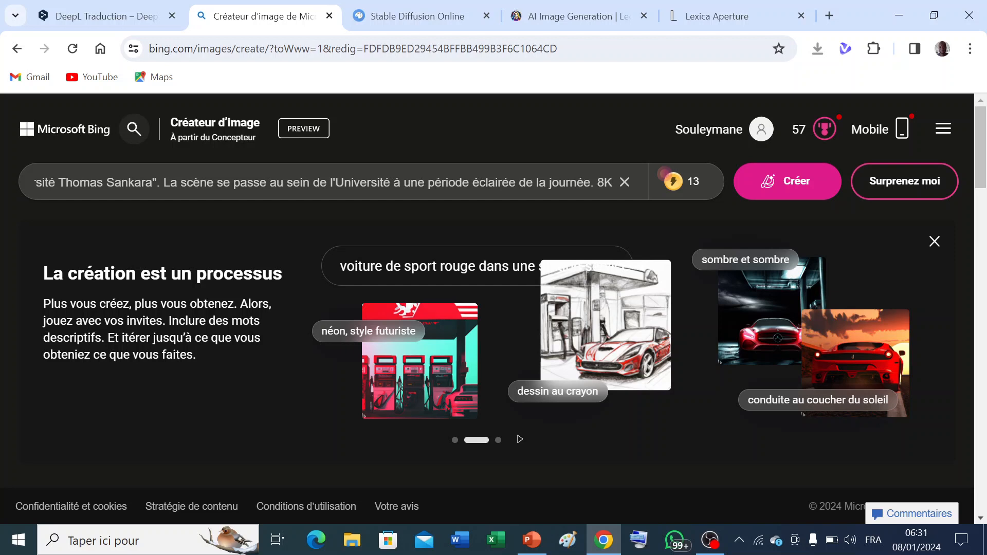
left_click_drag(611, 183, 11, 193)
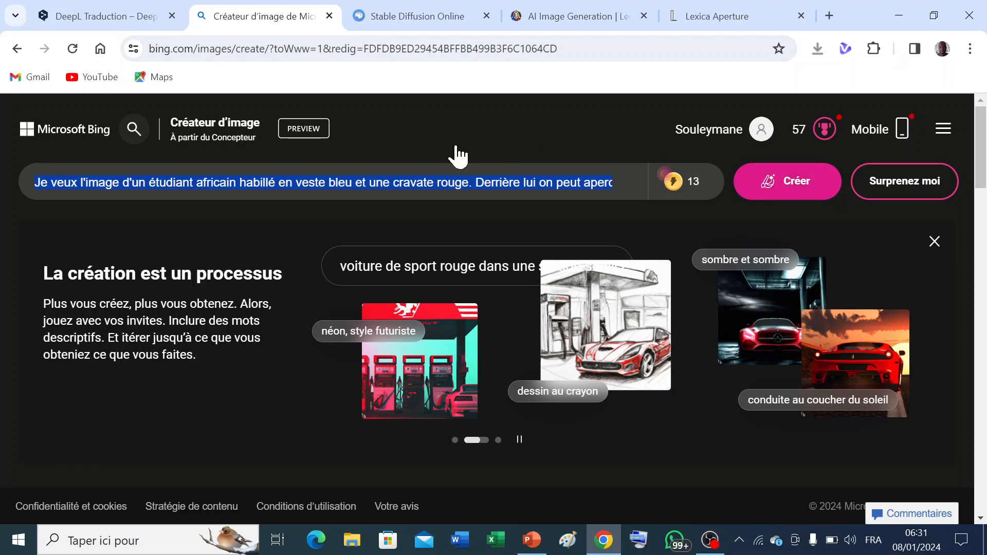
left_click(800, 189)
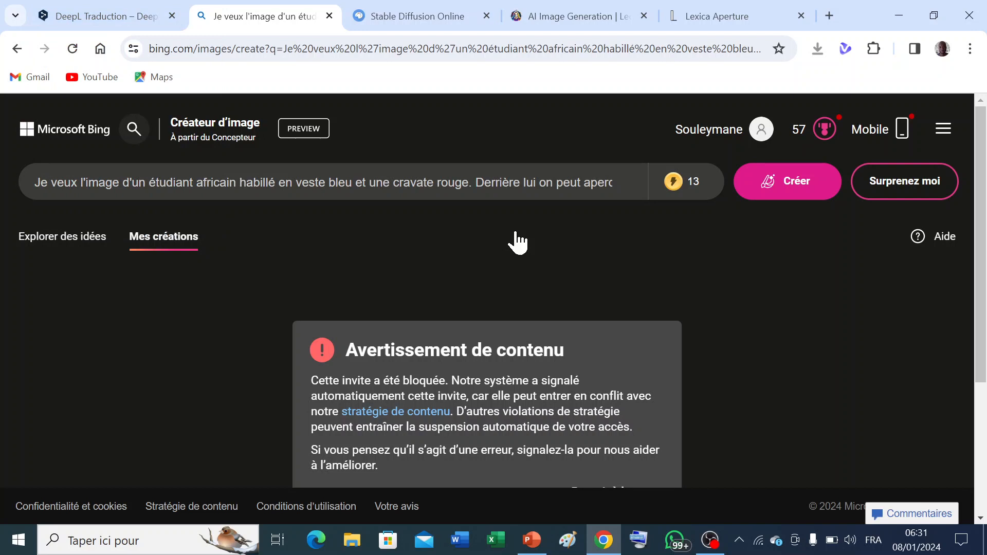
left_click(811, 194)
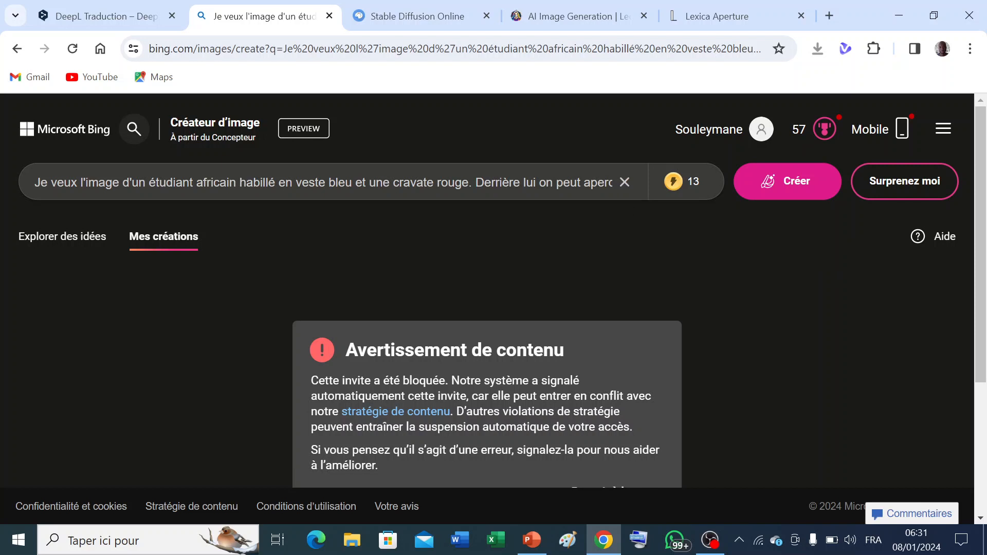
Replace "8K" at the end of the prompt with "Photo ultraréaliste" and try to generate the image again.
key("Right")
key("Right")
key("Right")
key("Right")
key("Right")
key("Right")
key("Right")
key("Right")
key("Right")
key("Right")
key("Right")
key("Right")
key("Right")
key("Right")
key("Right")
key("Right")
key("Right")
key("Right")
key("Right")
key("Right")
key("Right")
key("Right")
key("Right")
key("Right")
key("Right")
key("Right")
key("Right")
key("Right")
key("Right")
key("Right")
key("Right")
key("Right")
key("Right")
key("Right")
key("Right")
key("Right")
key("Right")
key("Right")
key("Right")
key("Right")
key("Right")
key("Right")
key("Right")
key("Right")
key("Right")
key("Right")
key("Right")
key("Right")
key("Right")
key("Right")
key("Right")
key("Right")
key("Right")
key("Right")
key("Right")
key("Right")
key("Right")
key("Right")
key("Right")
key("Right")
key("Right")
key("Right")
key("Right")
key("Right")
key("Right")
key("Right")
key("Right")
key("Right")
key("Right")
key("Right")
key("Right")
key("Right")
key("Right")
key("Right")
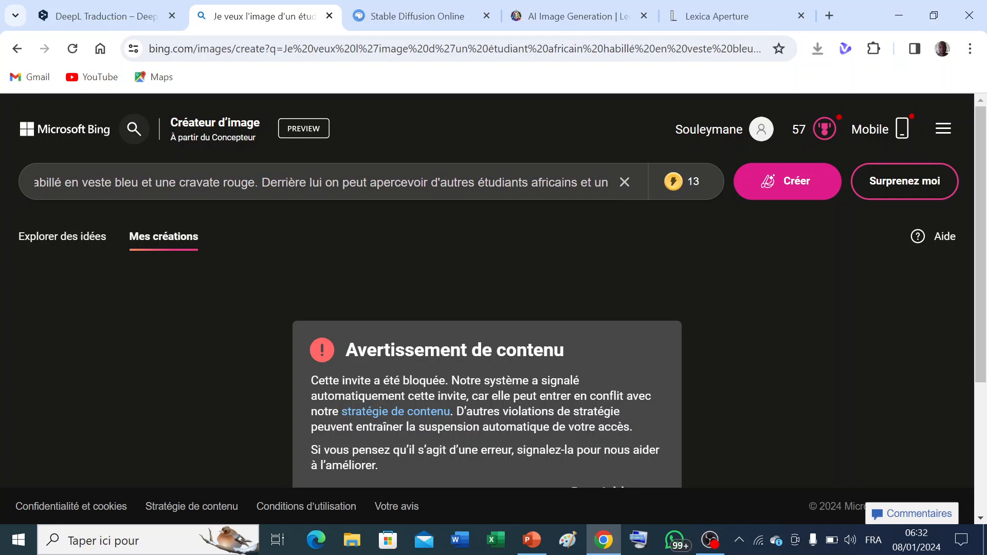
type("panneau sur")
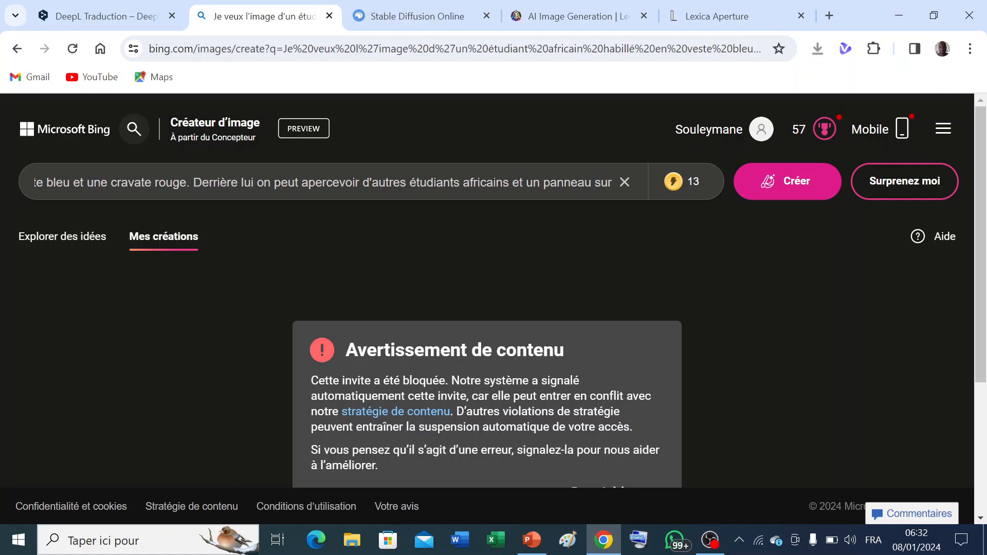
type("lequel")
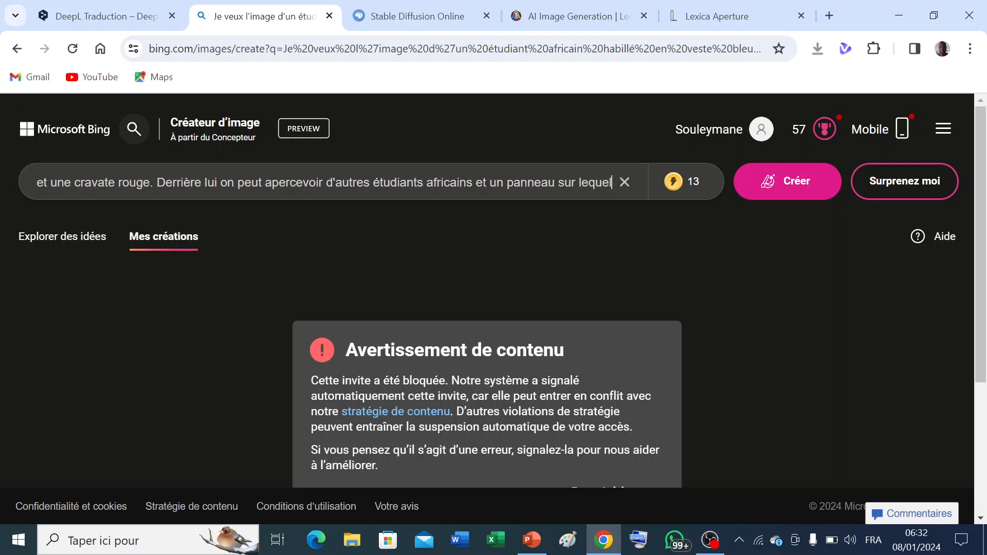
type(" est écrit  \"Université Thomas Sanka")
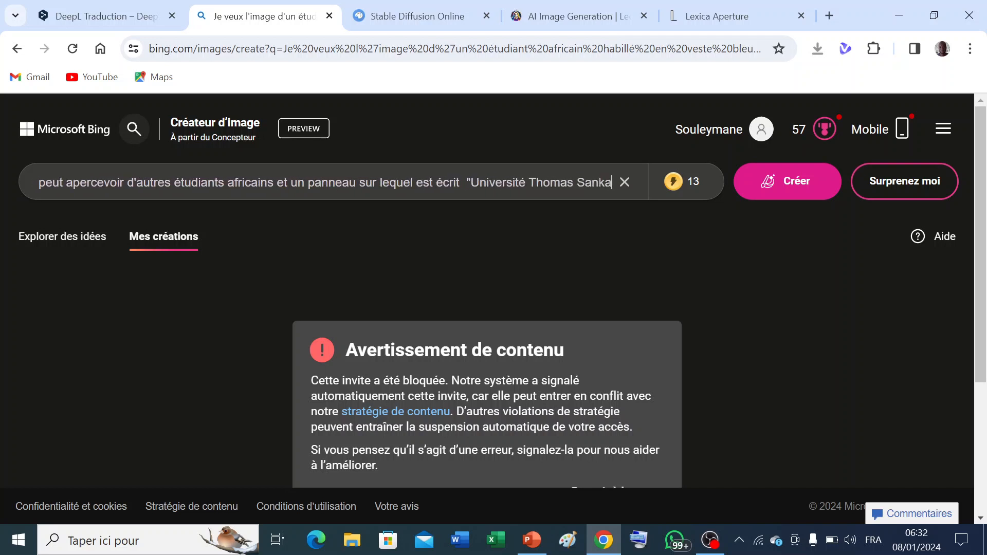
type("ra\". La scène se passe au sein de l'Universit")
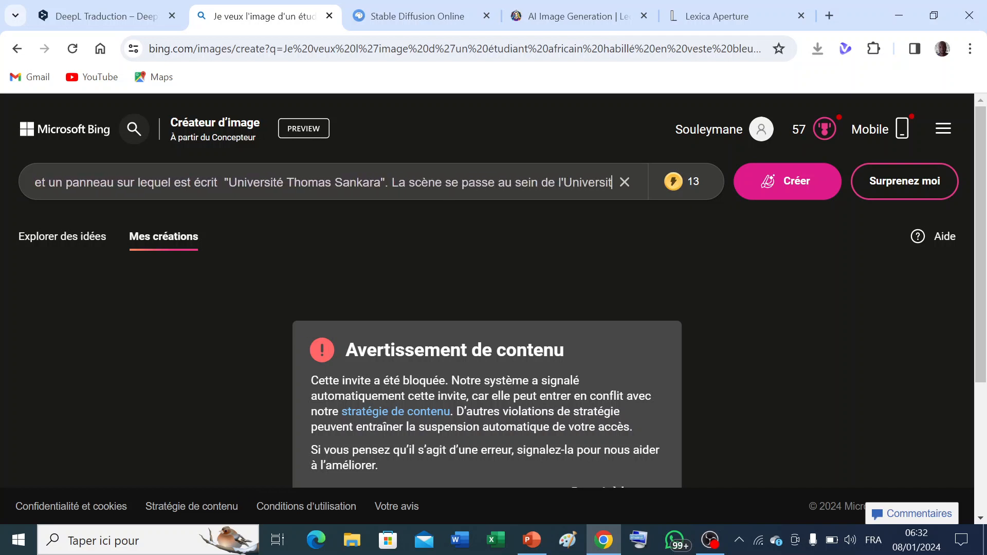
type("é à une période éclairée de la journée. 8K")
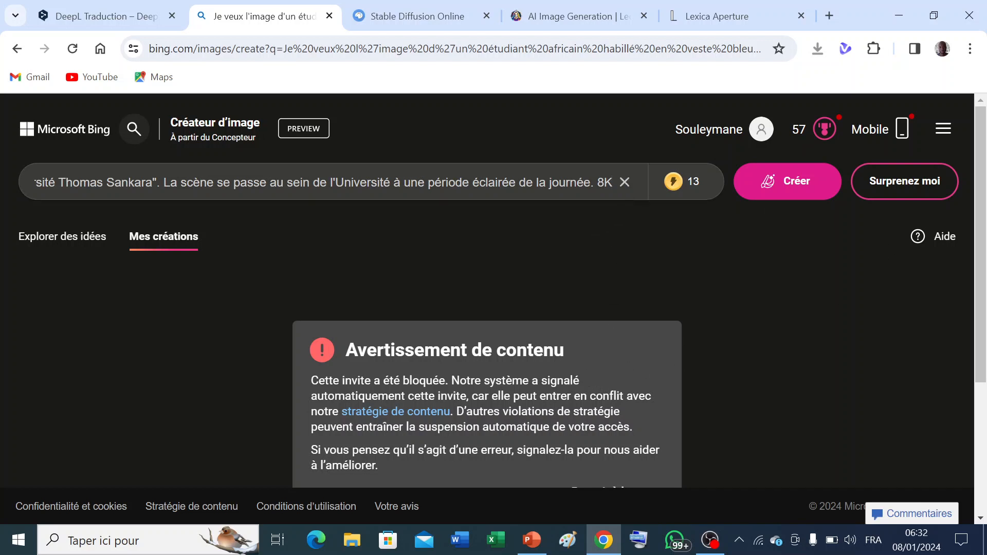
key("BackSpace")
key("BackSpace")
type("P")
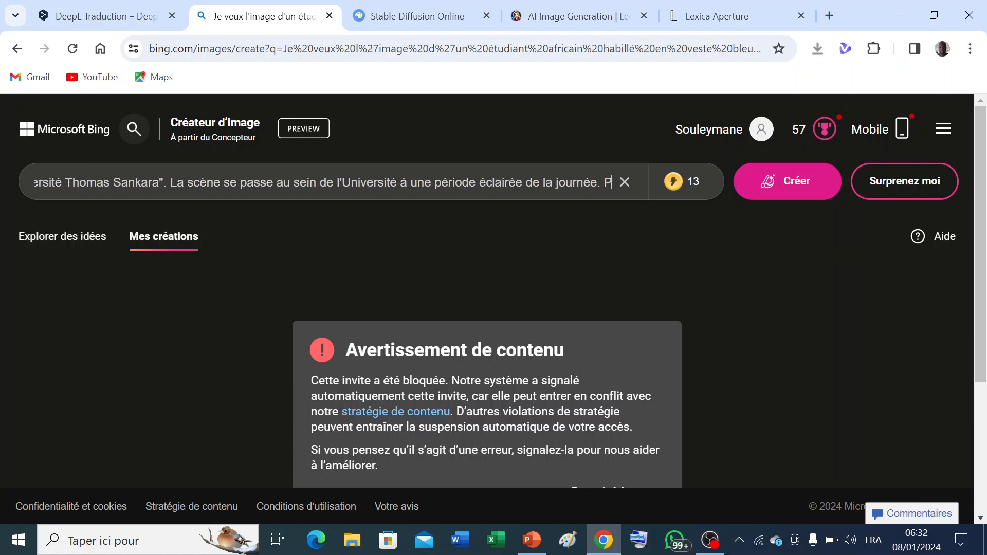
type("h")
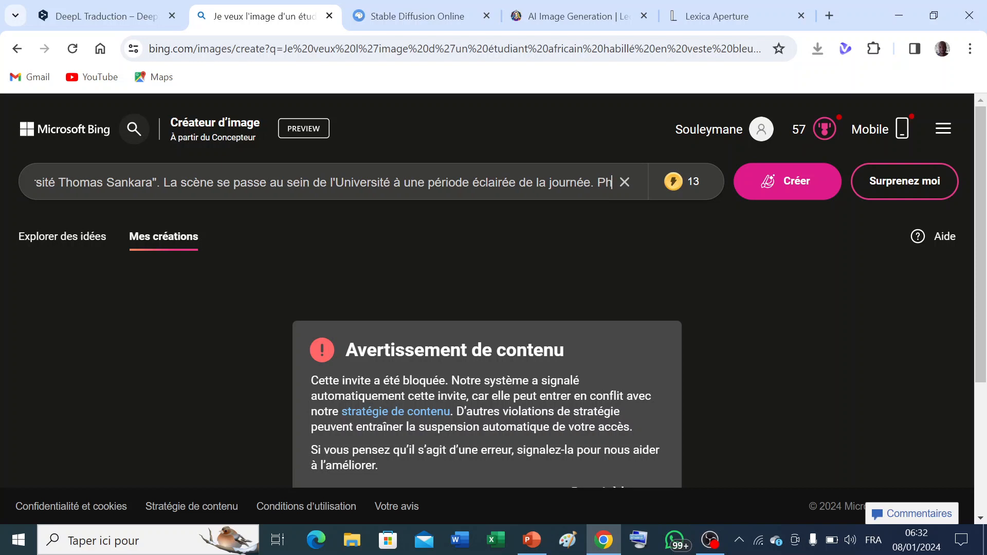
type("oto ultra")
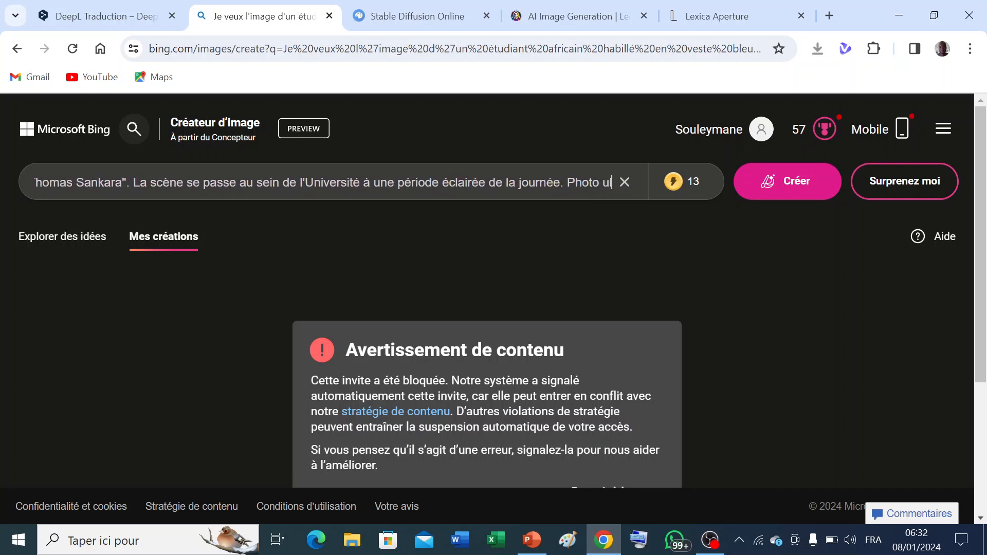
type("réaliste")
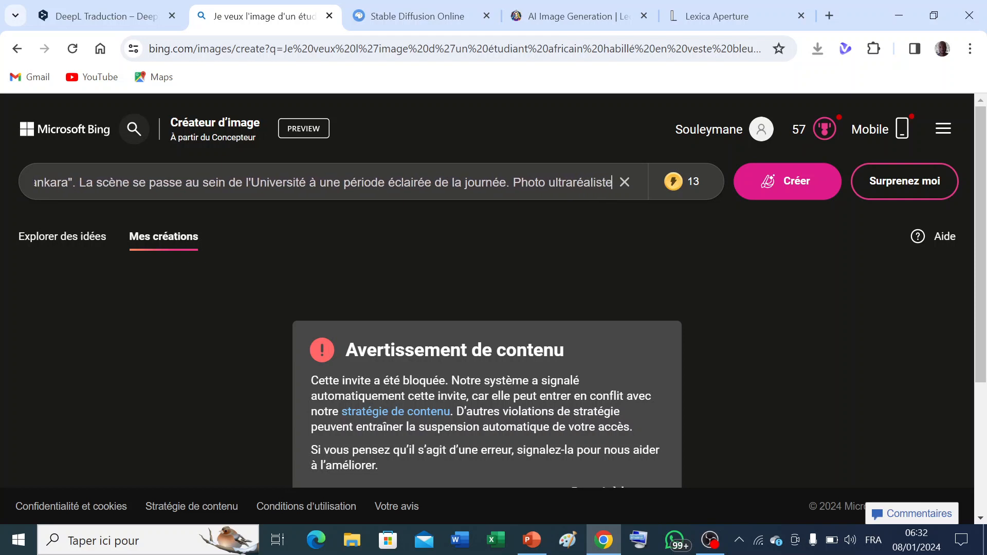
left_click(786, 197)
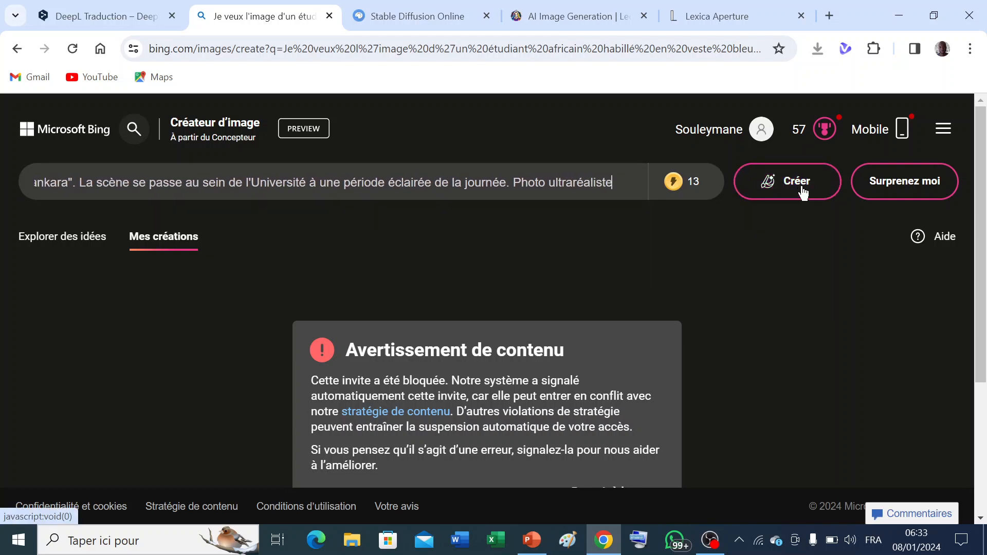
left_click(803, 193)
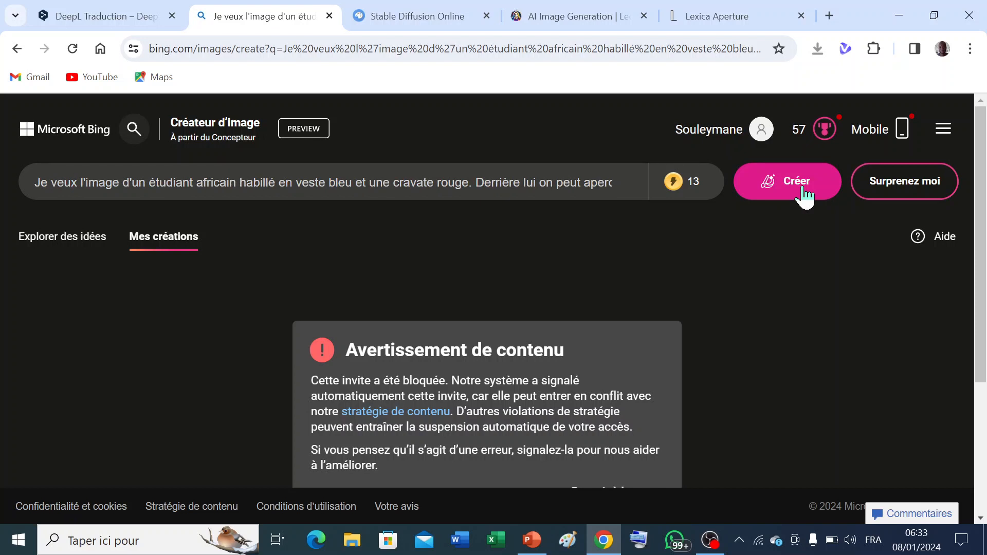
Report the blocked prompt as an error from the content warning and return to the previous page.
left_click(607, 182)
type("cevoir d'autres étudiants")
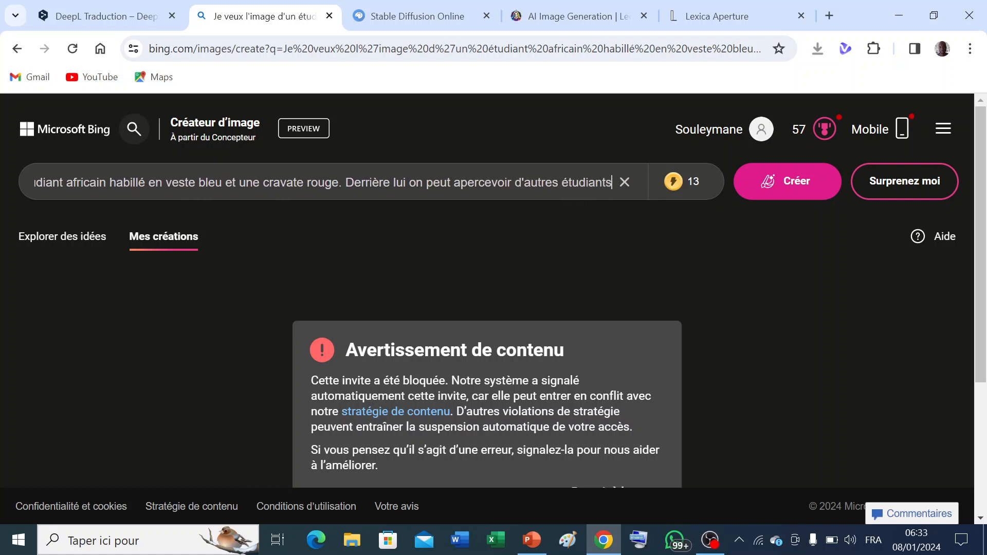
scroll(982, 155, "down", 2)
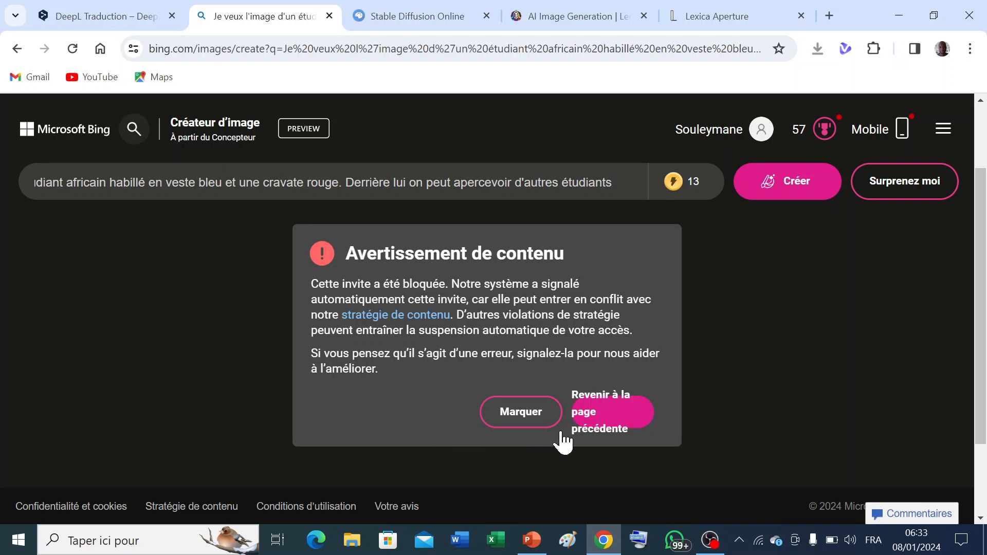
left_click(519, 422)
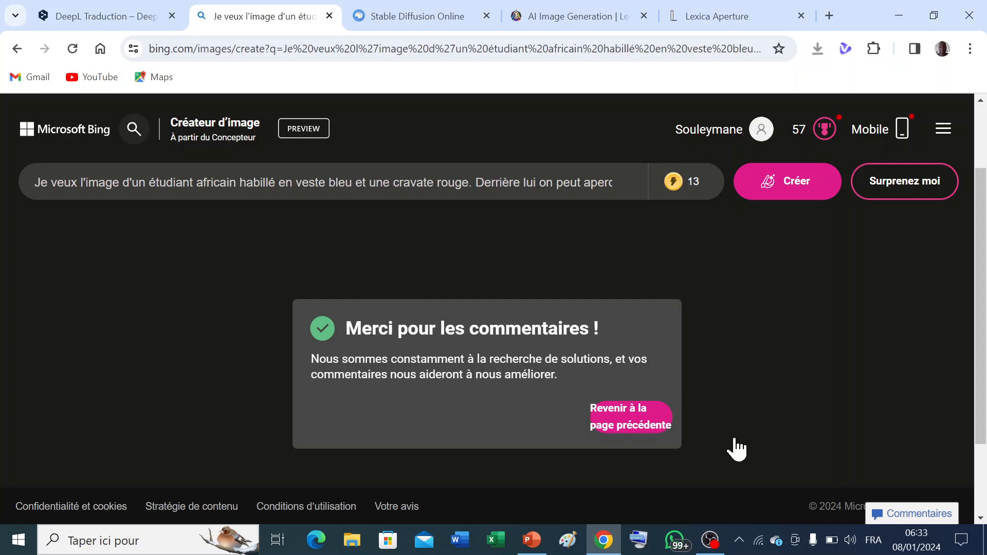
left_click(648, 419)
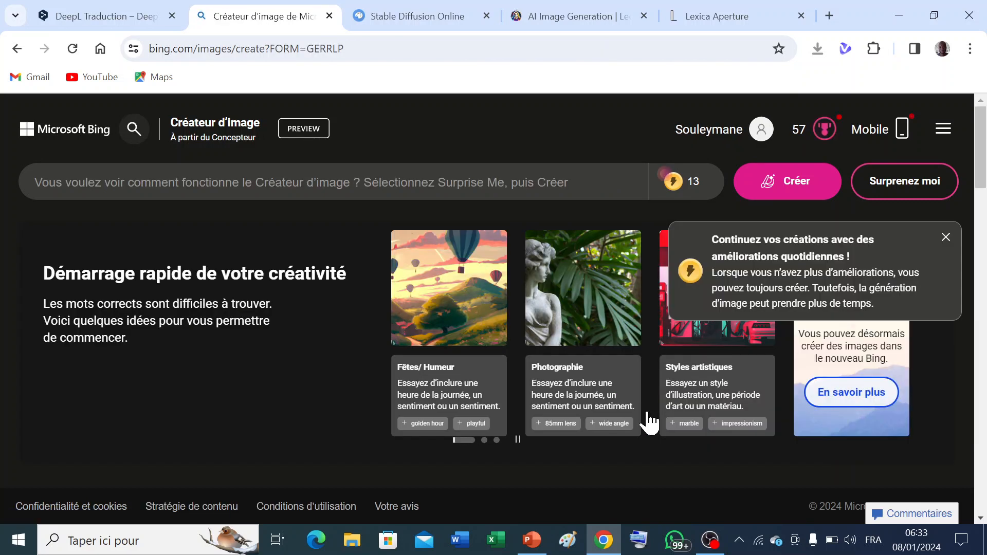
Paste the French prompt into the empty image prompt, replace its final "8K" with "Photo ultraréaliste", and try to generate the image.
left_click(450, 184)
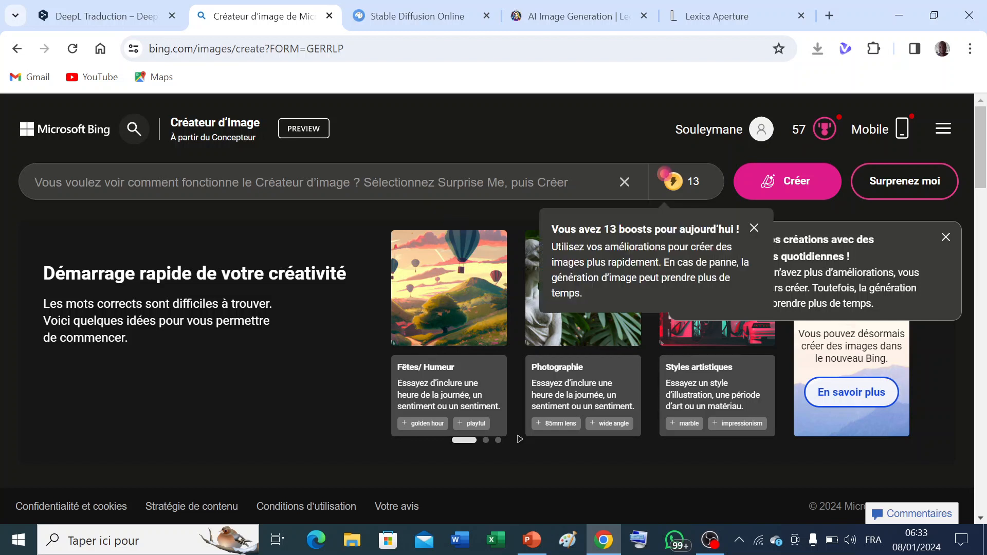
key("ctrl+v")
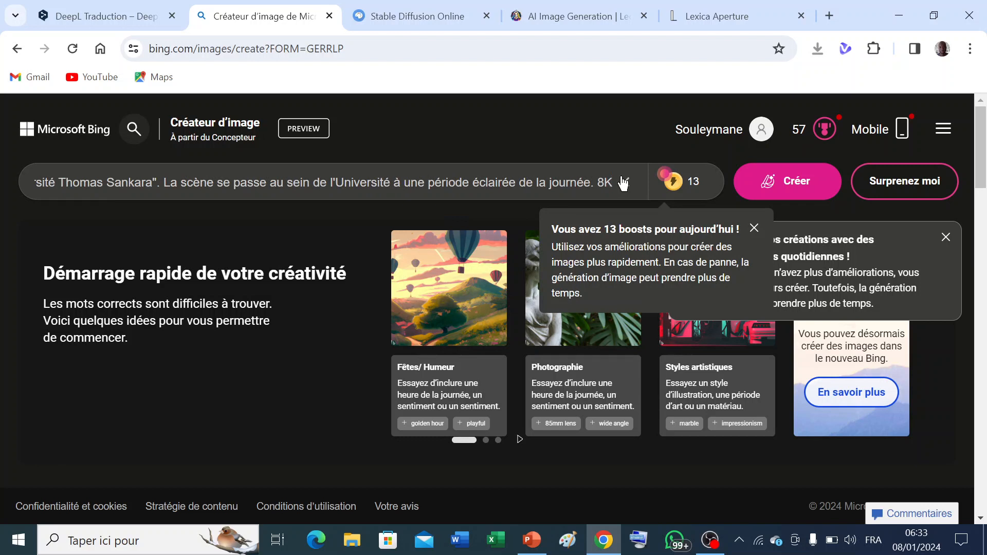
key("BackSpace")
key("BackSpace")
type("Photo ultrar")
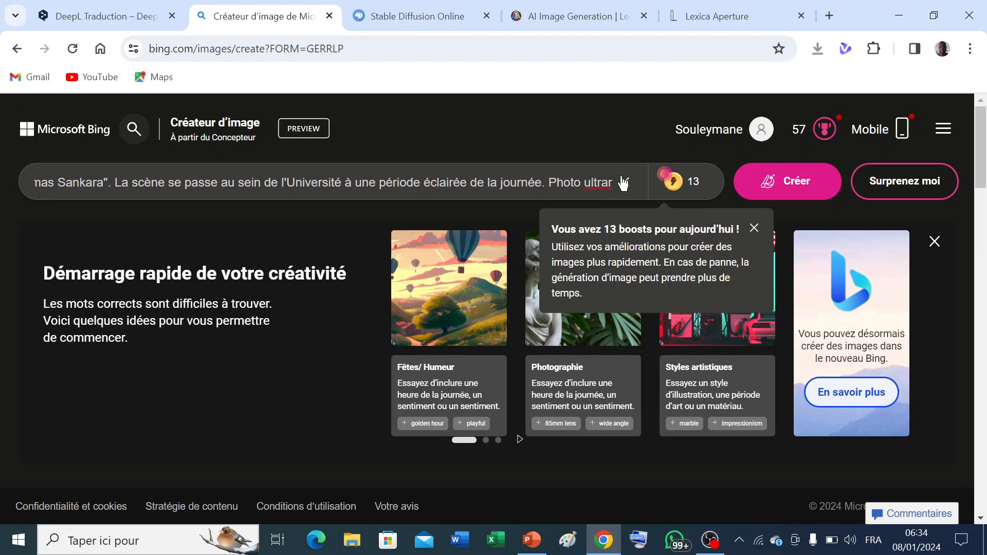
type("éaliste")
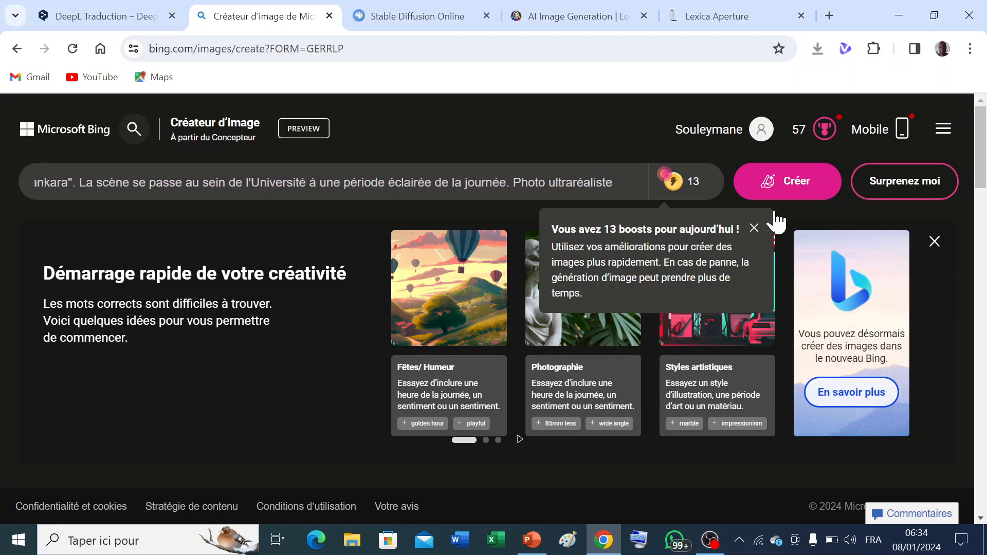
left_click(812, 189)
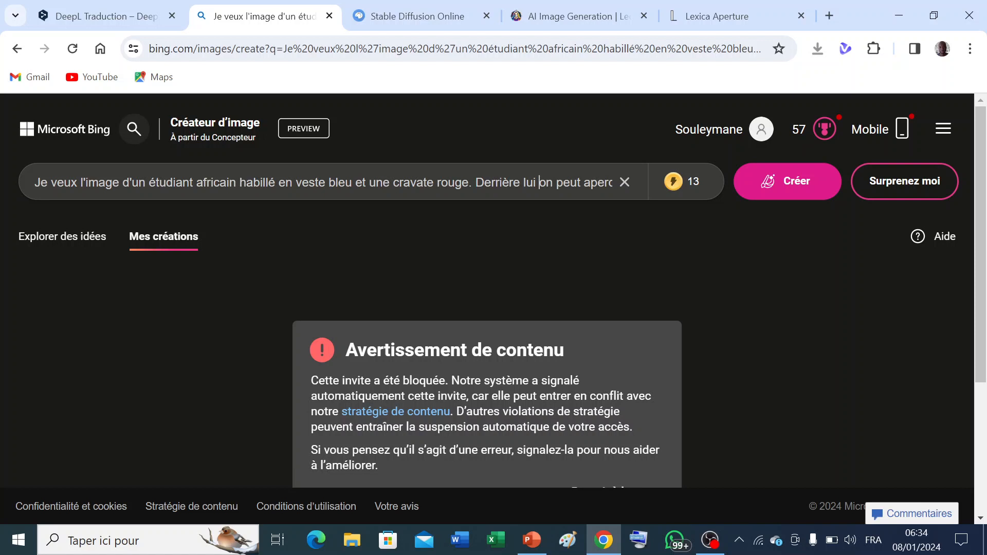
Delete "au sein de l'Université" from the scene sentence of the prompt and try to generate the image again.
key("Right")
key("Right")
key("Right")
key("Right")
key("Right")
key("Right")
key("Right")
key("Right")
key("Right")
key("Right")
key("Right")
key("Right")
key("Right")
key("Right")
key("Right")
key("Right")
key("Right")
key("Right")
key("Right")
key("Right")
key("Right")
key("Right")
key("Right")
key("Right")
key("Right")
key("Right")
key("Right")
key("Right")
key("Right")
key("Right")
key("Right")
key("Right")
key("Right")
key("Right")
key("Right")
key("Right")
key("Right")
key("Right")
key("Right")
key("Right")
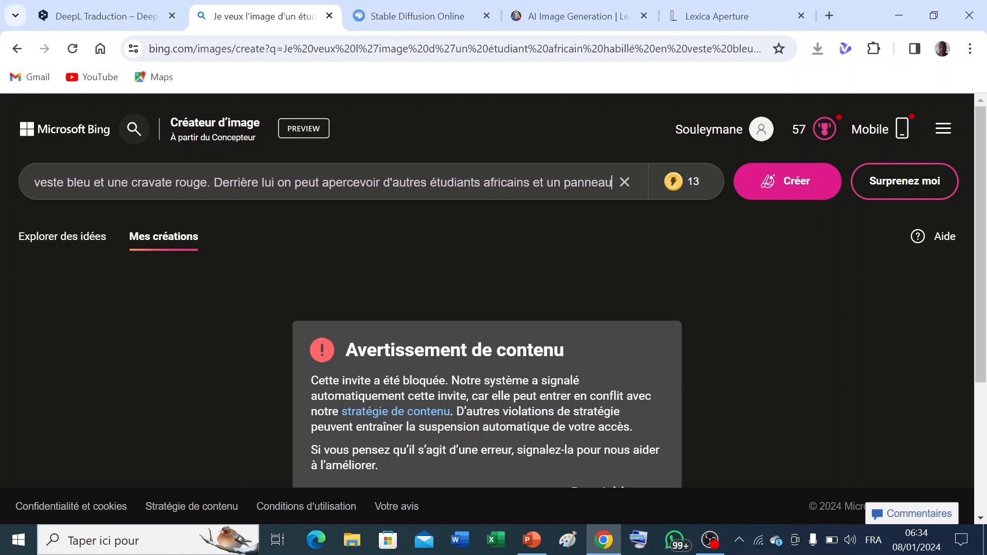
type("sur lequel")
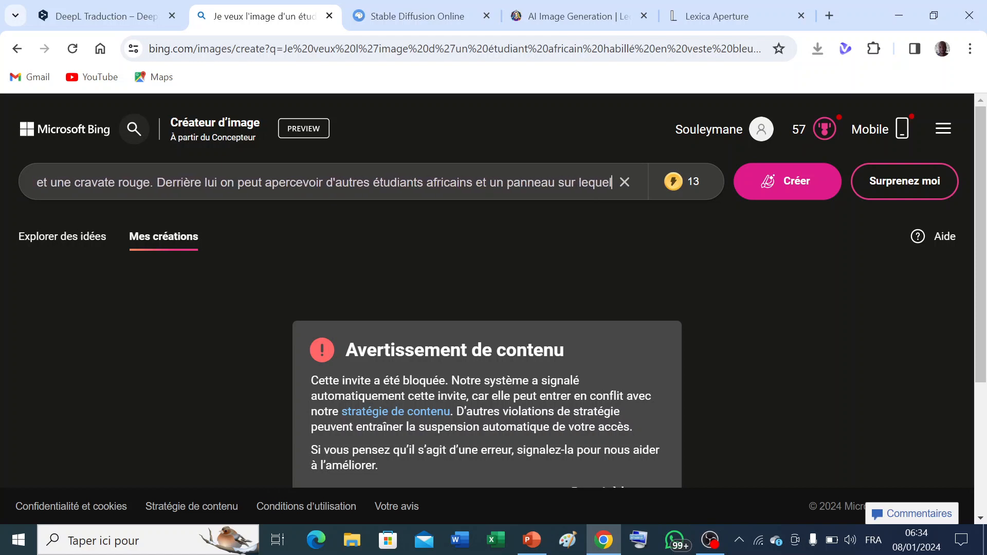
type(" est écrit  \"Université Thomas Sankara\".")
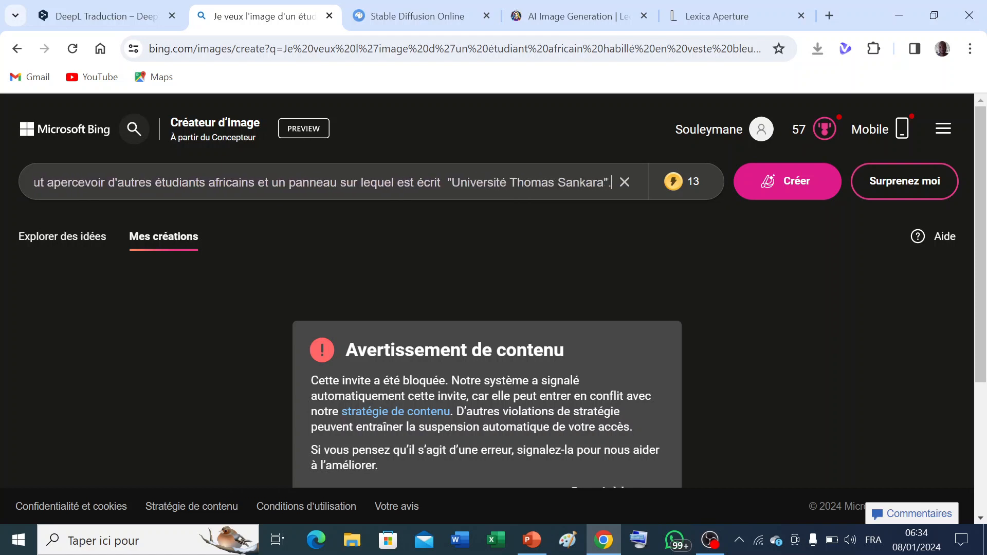
type(" La scène se pas")
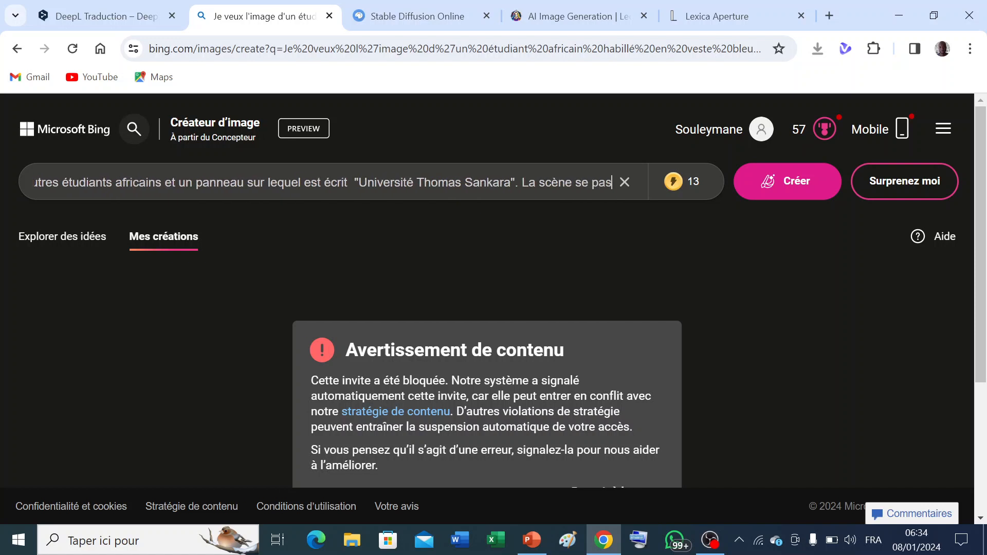
type("se au sein de l'Université à ")
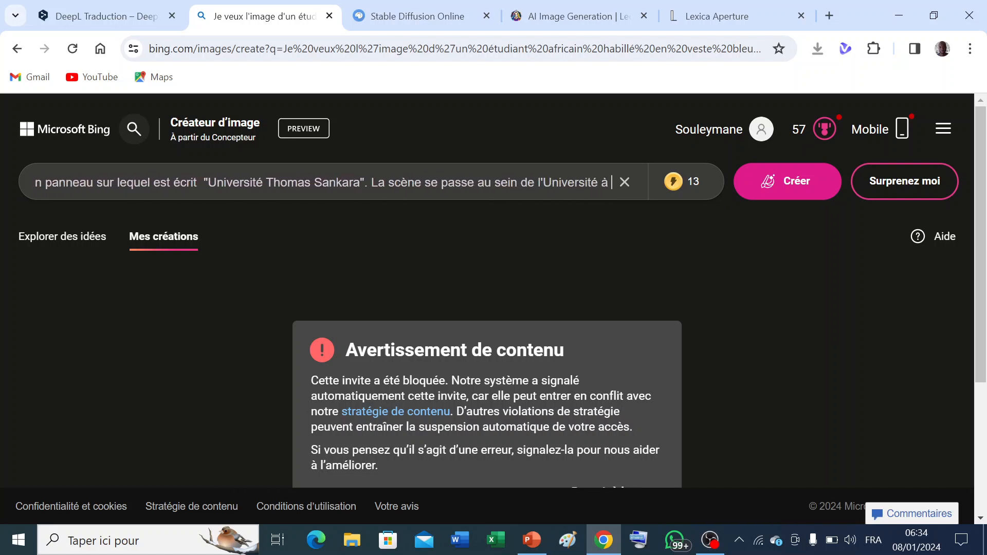
type("une période éclairée de la journée. Ph")
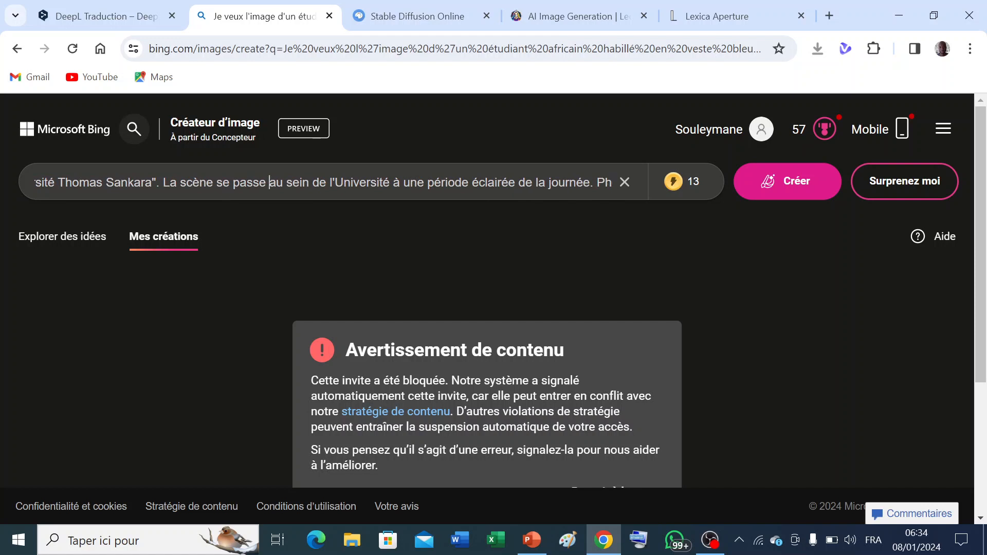
left_click_drag(270, 182, 390, 182)
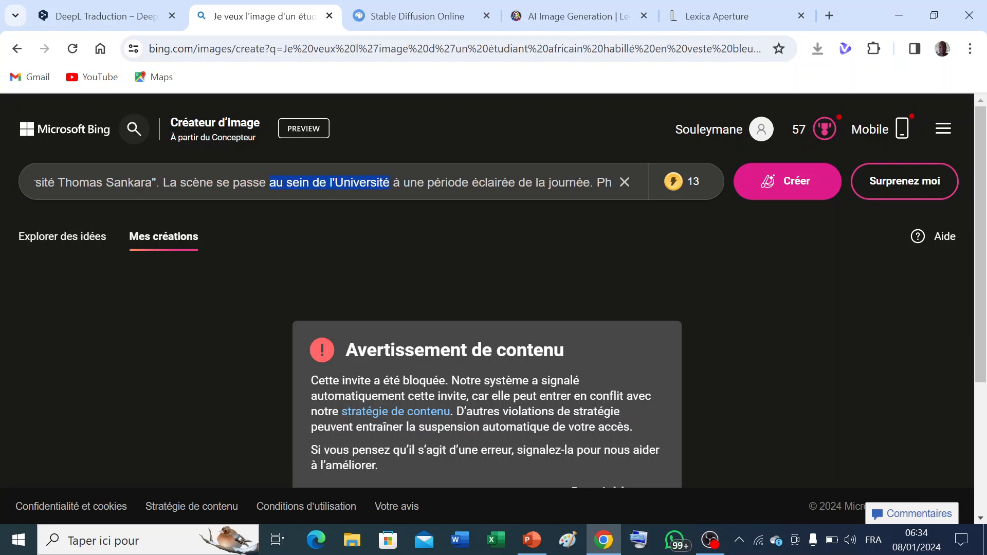
key("BackSpace")
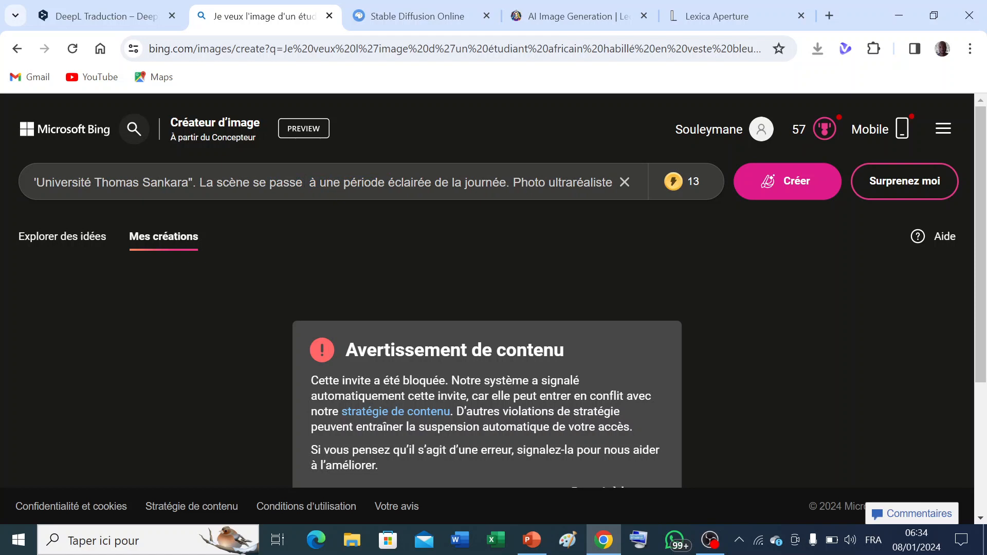
key("BackSpace")
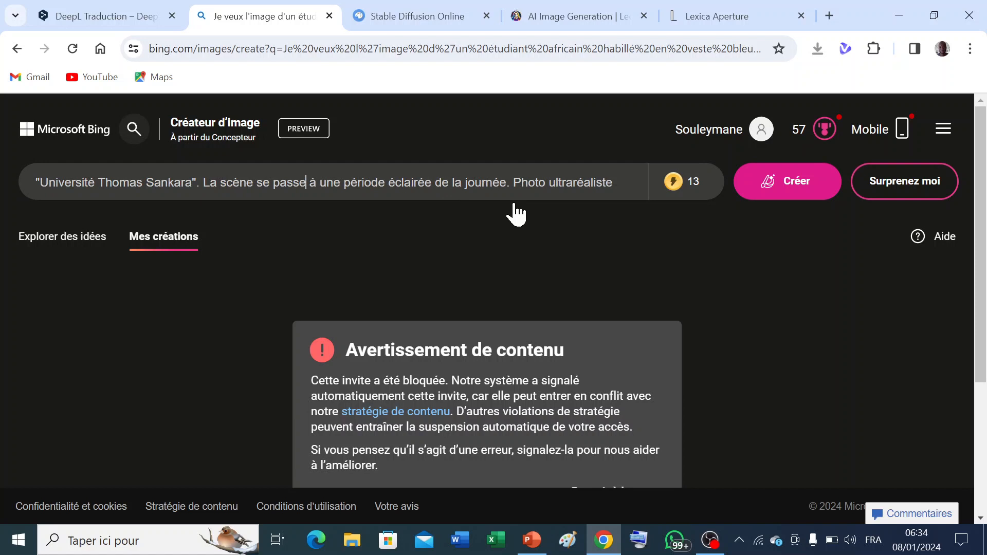
left_click(807, 197)
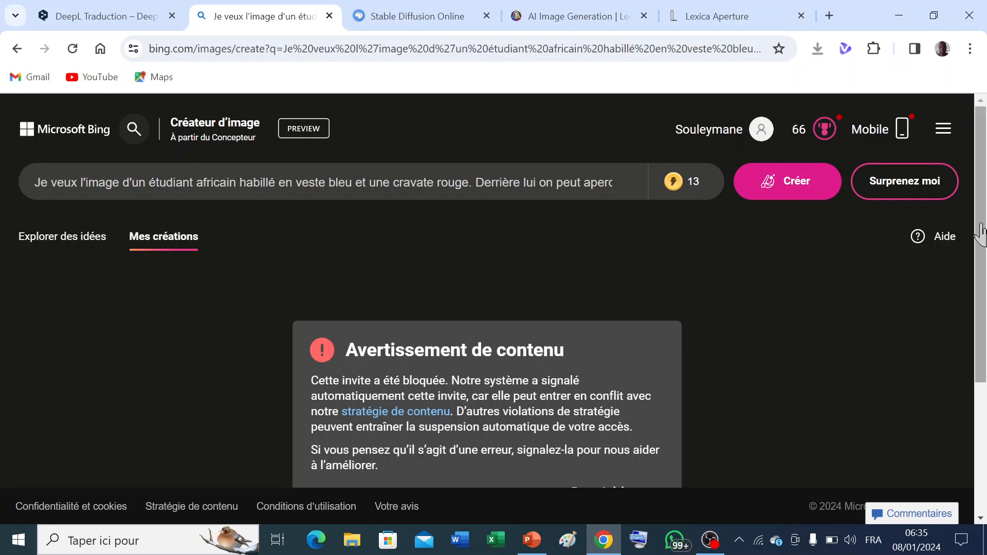
left_click_drag(978, 236, 983, 92)
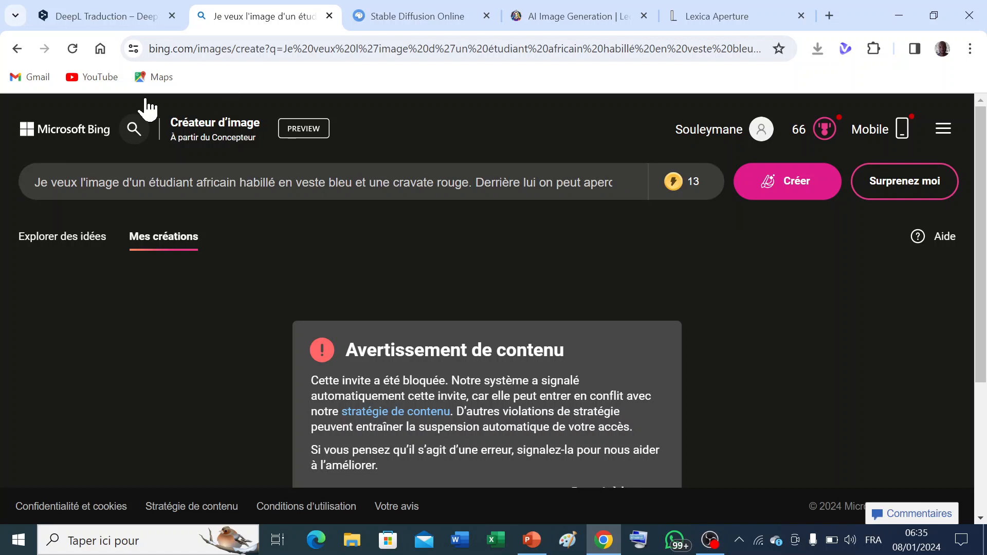
Switch to DeepL, translate the French student prompt ending in "8K" into American English, and copy the whole translation.
left_click(96, 17)
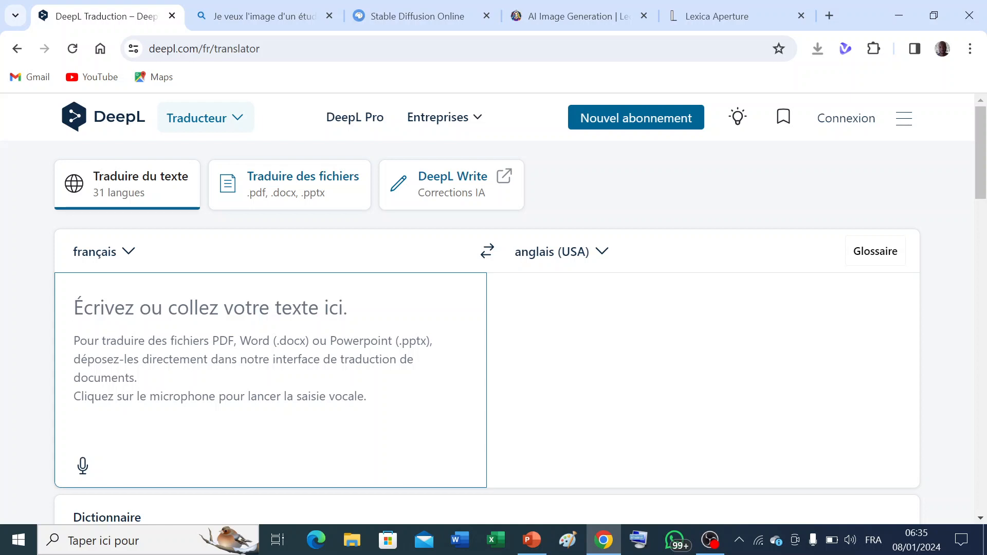
type("Je veux l'image d'un étudiant africain habillé en veste bleu et une cravate rouge. Derrière lui on peut apercevoir d'autres étudiants africains et un panneau sur lequel est écrit  \"Université Thomas Sankara\". La scène se passe au sein de l'Université à une période éclairée de la journée. 8K")
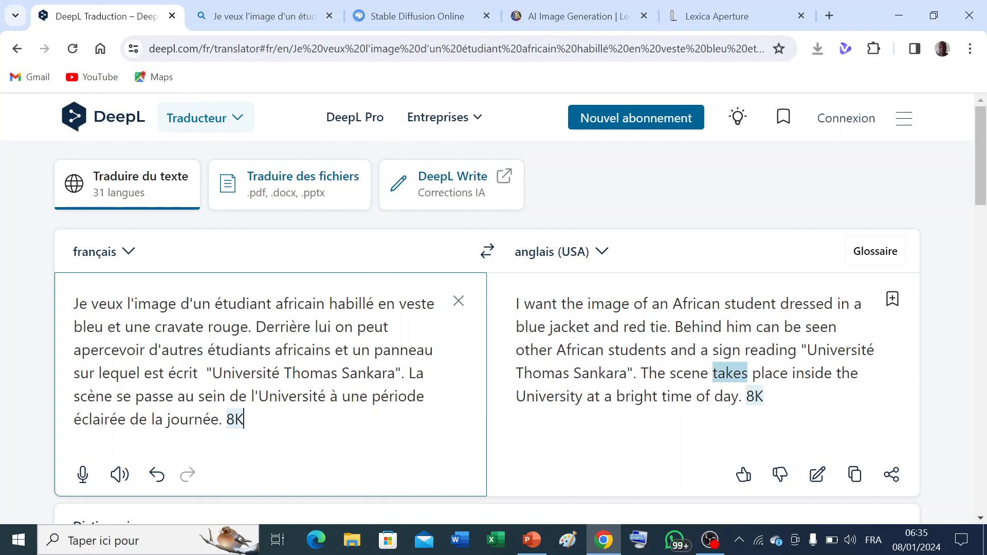
left_click_drag(764, 396, 516, 303)
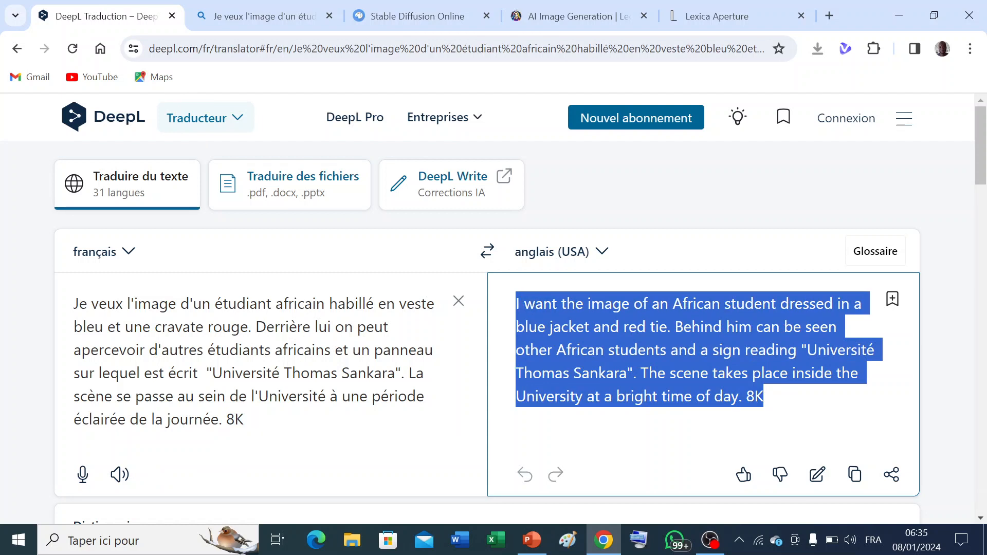
Switch to Stable Diffusion Online, dismiss the ad, paste the English student prompt and generate the image with the cinematic-default style.
left_click(261, 21)
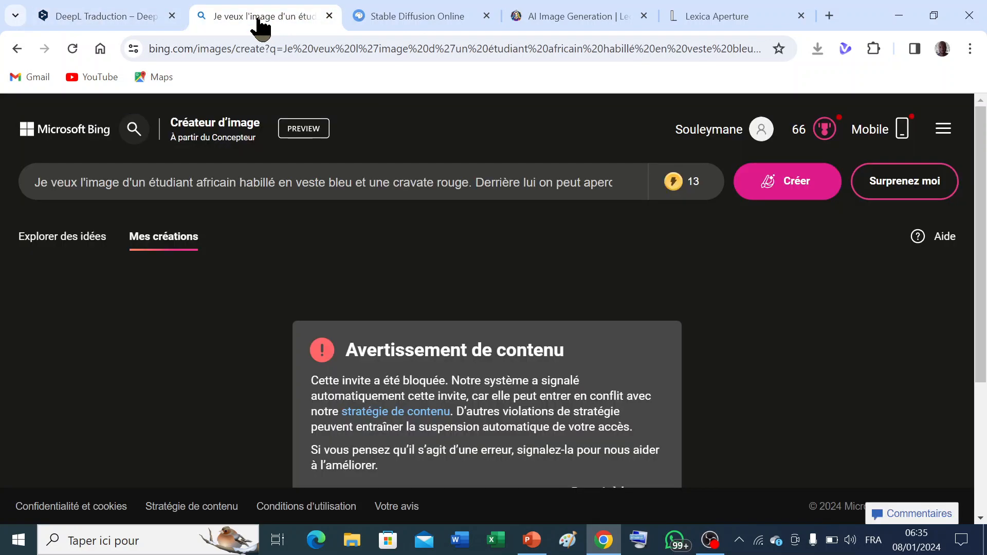
left_click(422, 21)
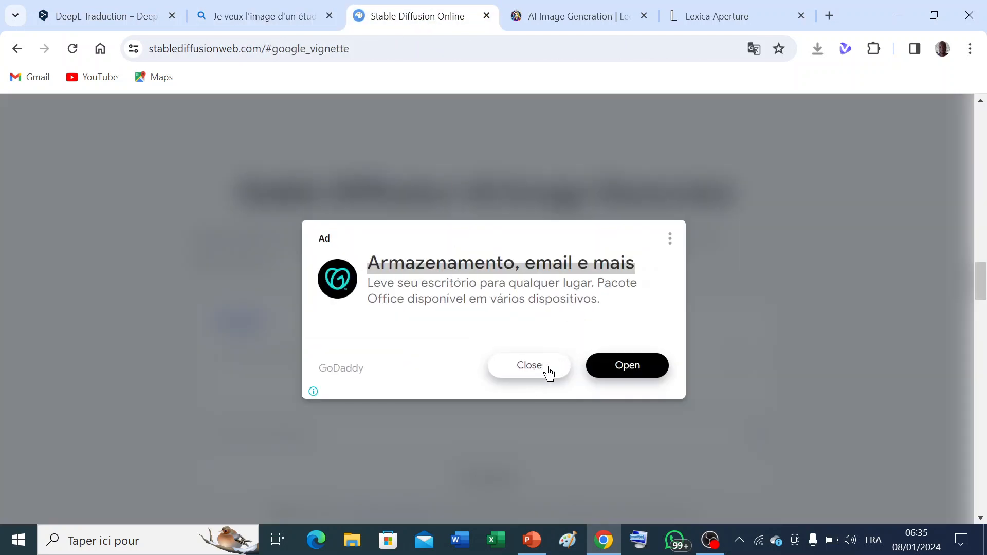
left_click(531, 374)
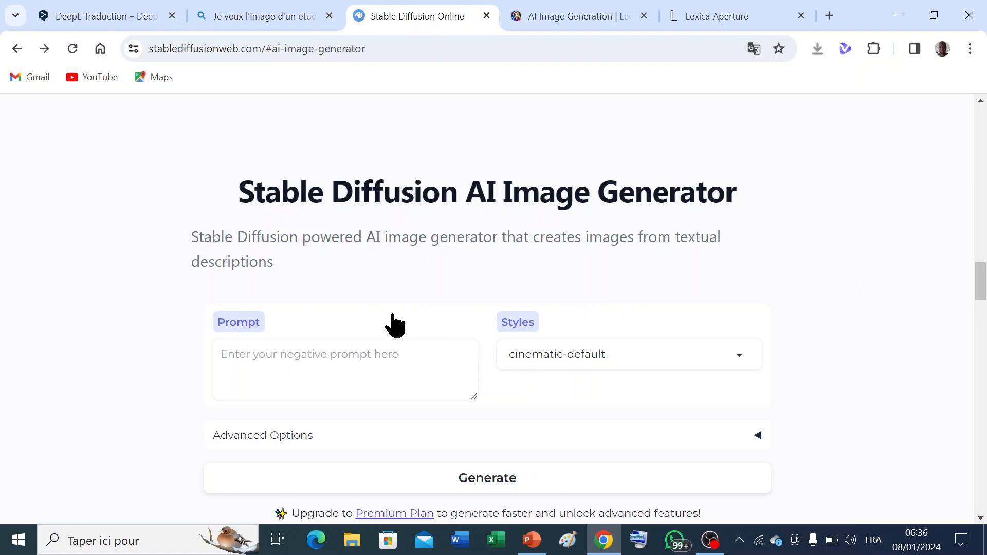
key("ctrl+v")
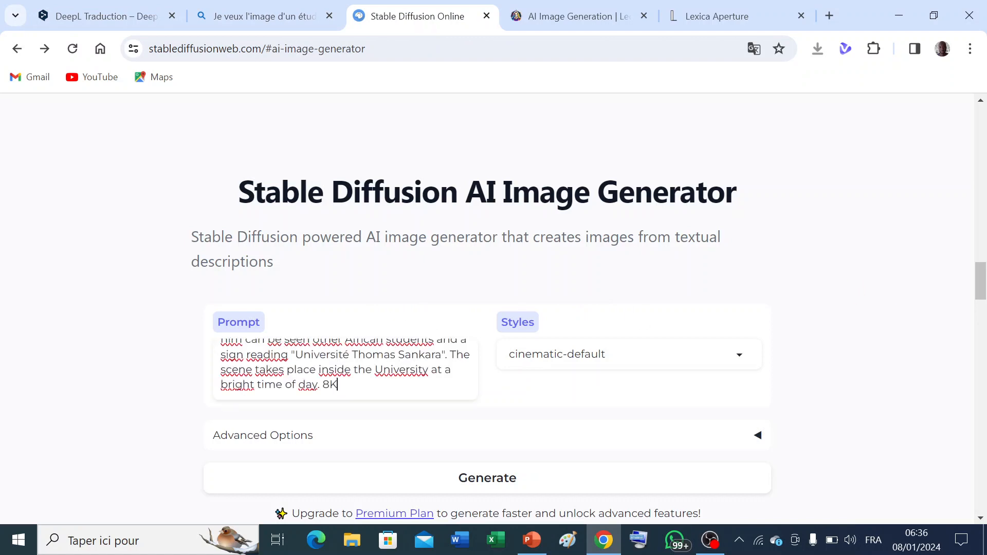
left_click(489, 484)
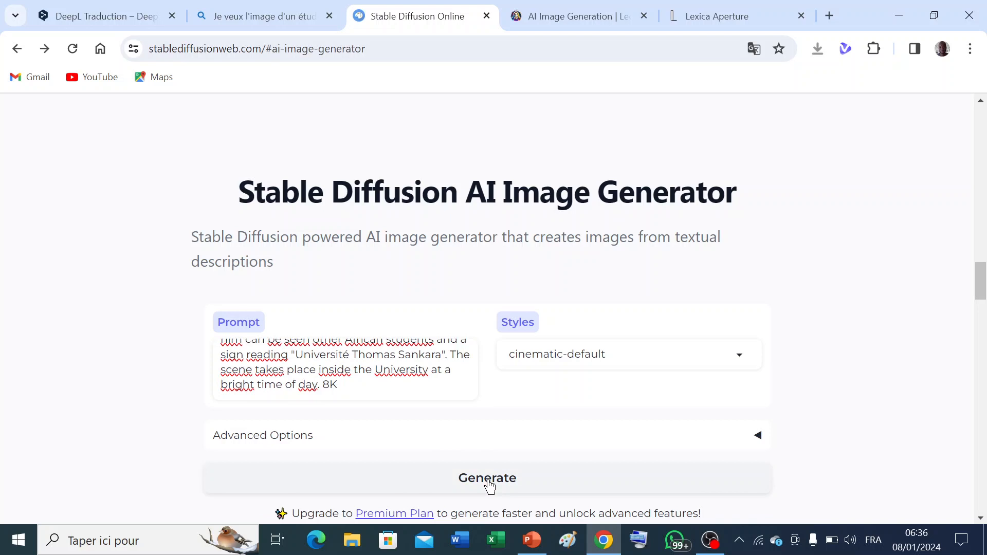
left_click_drag(980, 292, 980, 313)
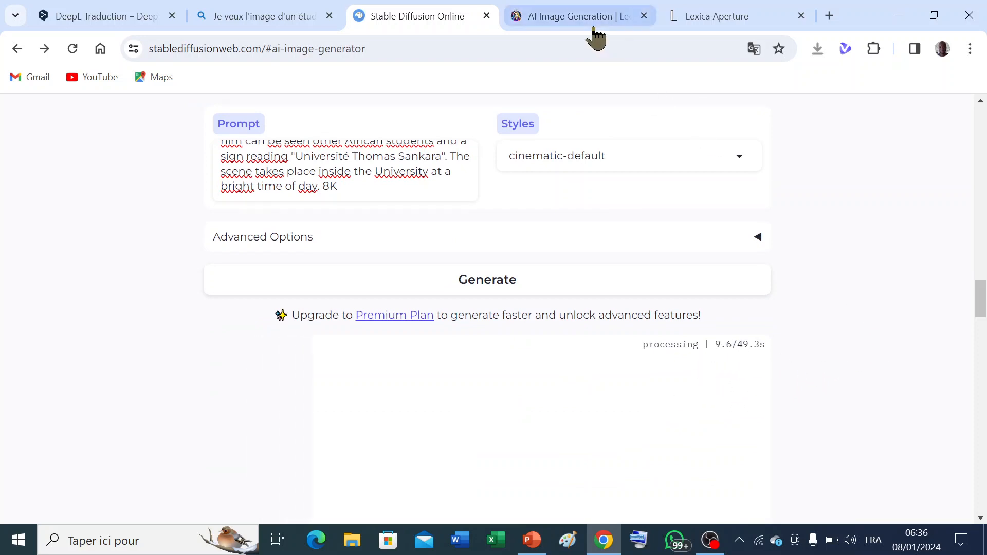
Switch to Leonardo.Ai, replace the Lionel Messi prompt with the English student prompt, and generate four images.
left_click(572, 21)
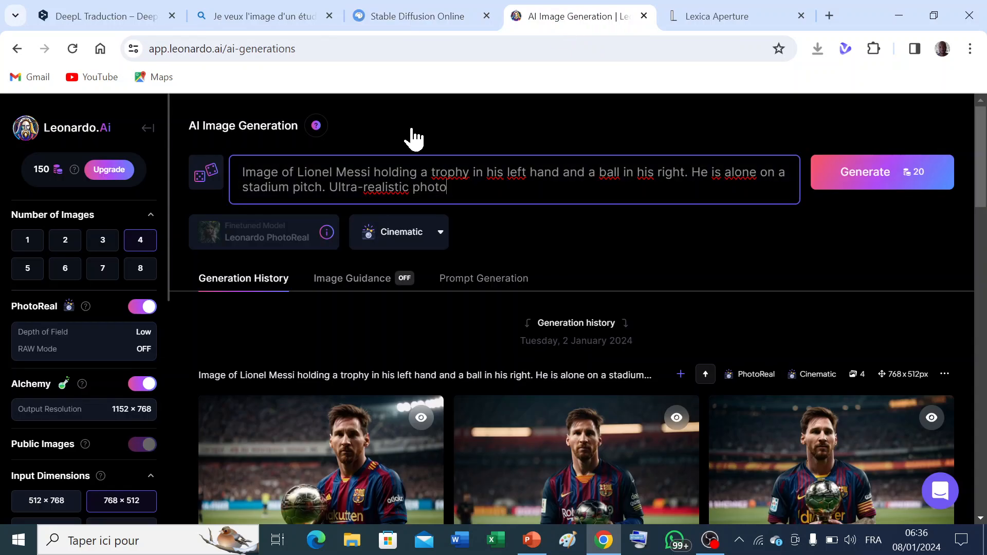
key("ctrl+a")
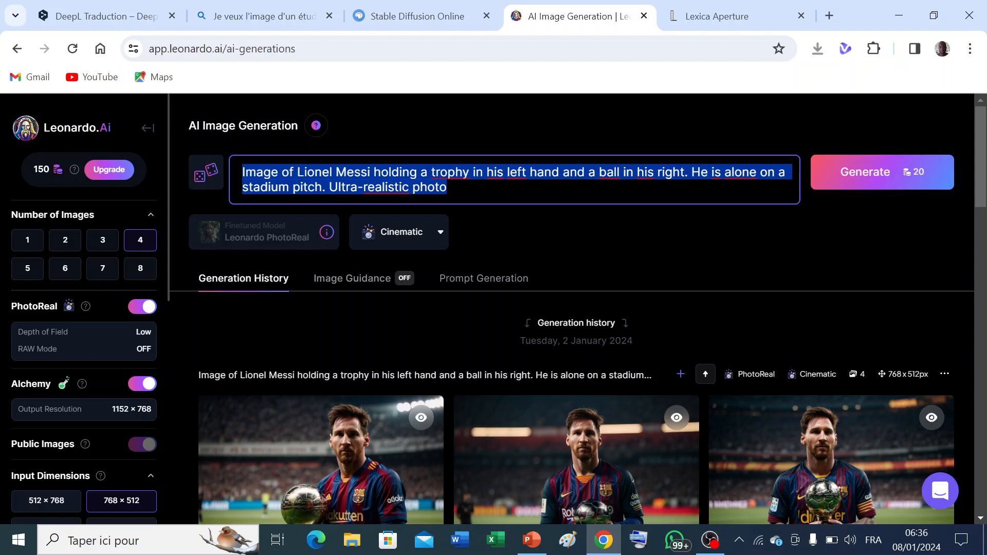
type("I want the image of an African student dressed in a blue jacket and red tie. Behind him can be seen other African students and a sign reading \"Université Thomas Sankara\". The scene takes place inside the University at a bright time of day. 8K")
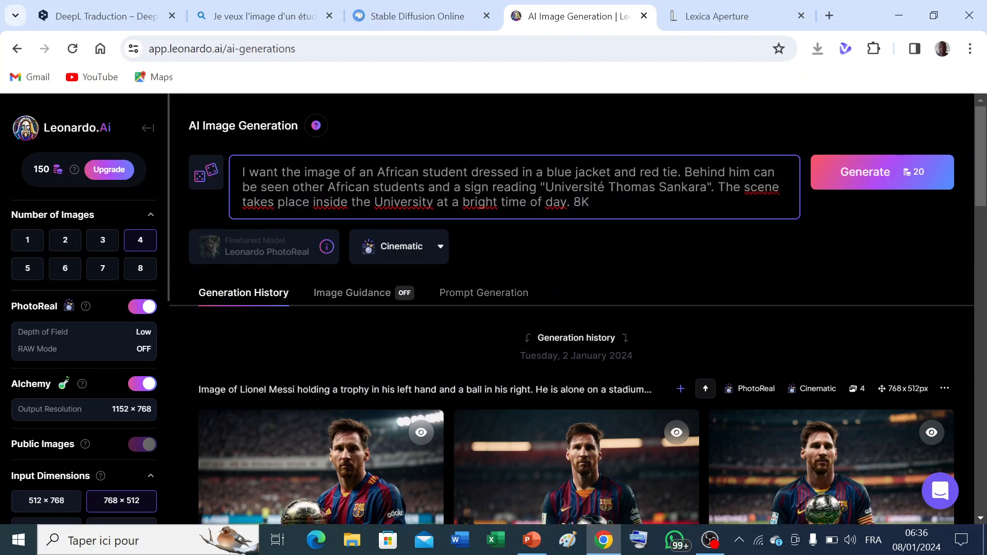
left_click(858, 179)
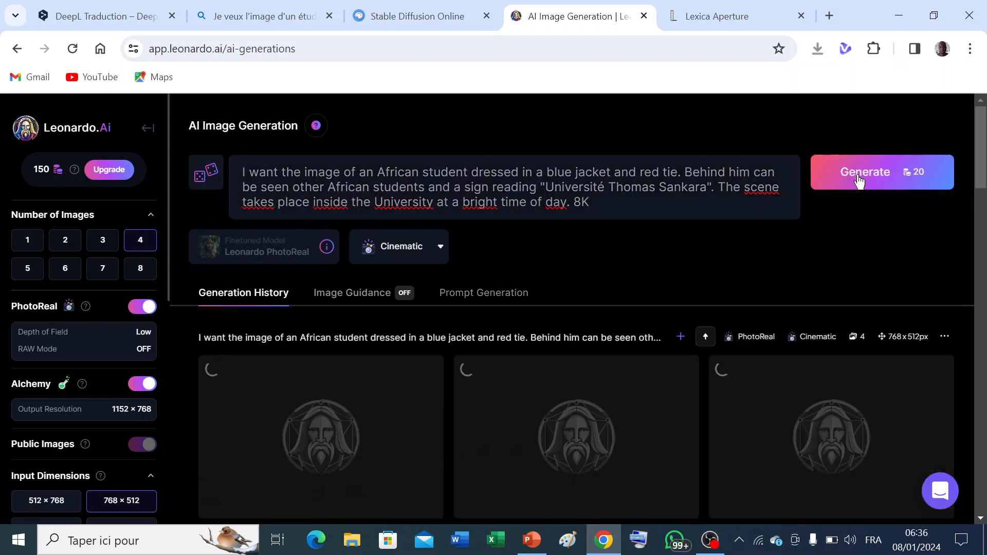
Switch to Lexica Aperture, enter the English student prompt, and generate the images at 832 × 1152.
left_click(721, 15)
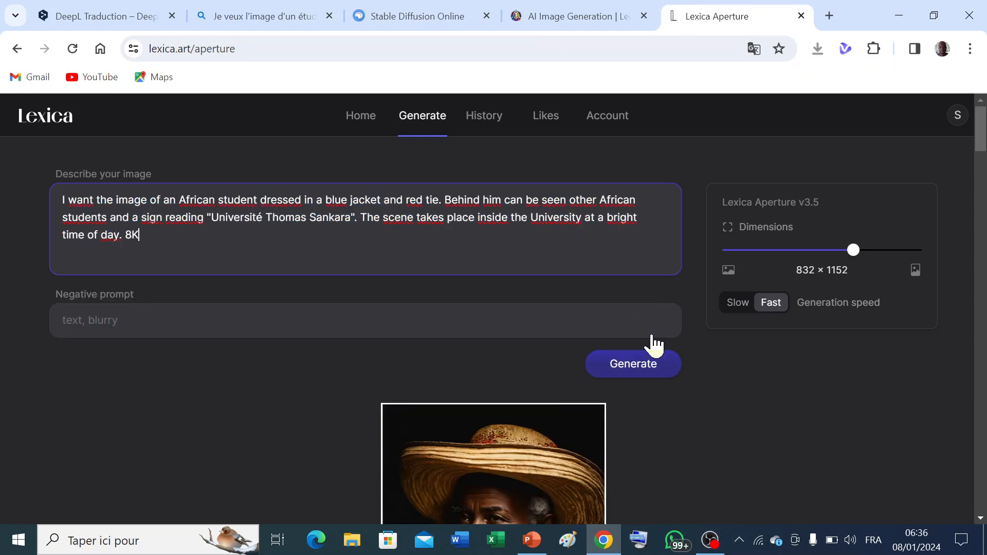
left_click(639, 368)
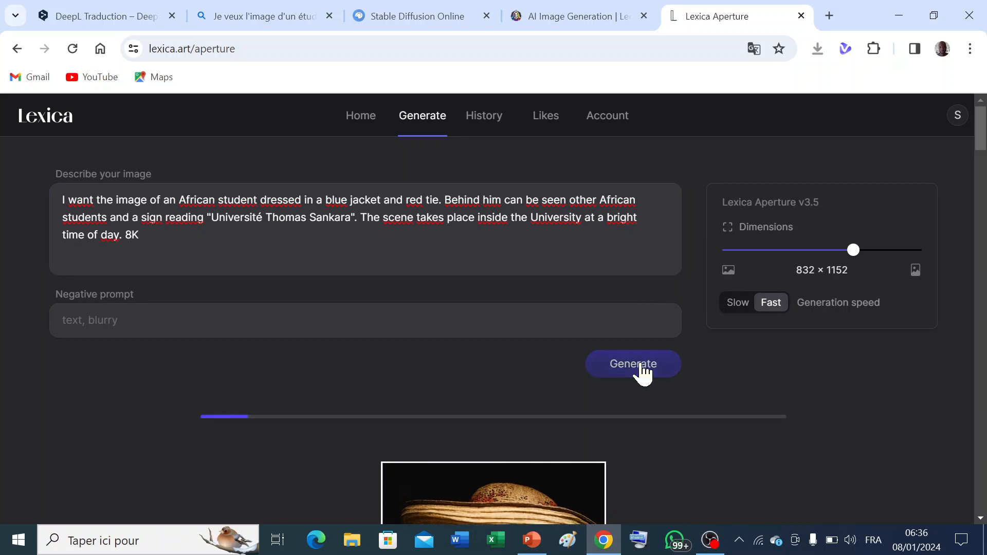
Check the image generation progress in Bing, Stable Diffusion Online, Leonardo.Ai and Lexica in turn.
left_click(252, 20)
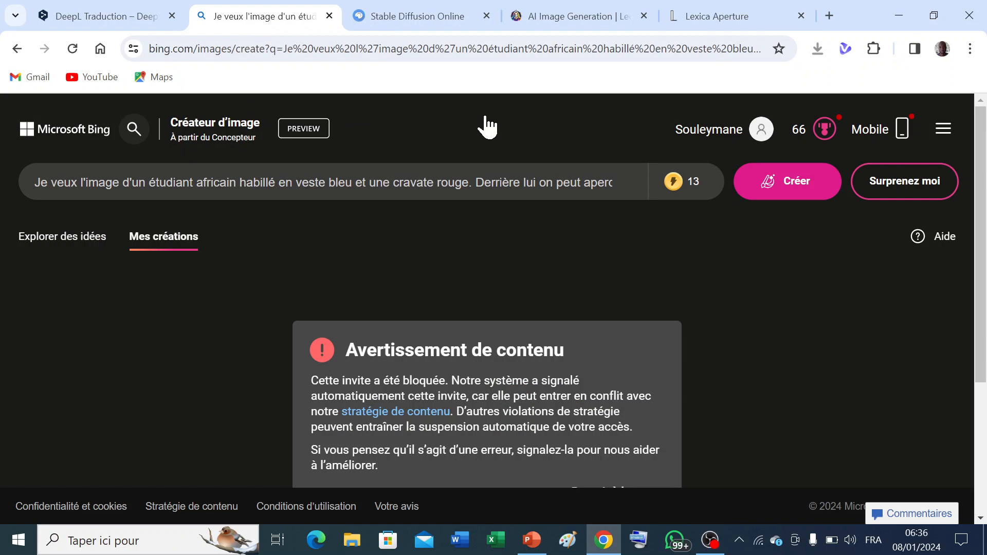
left_click(431, 16)
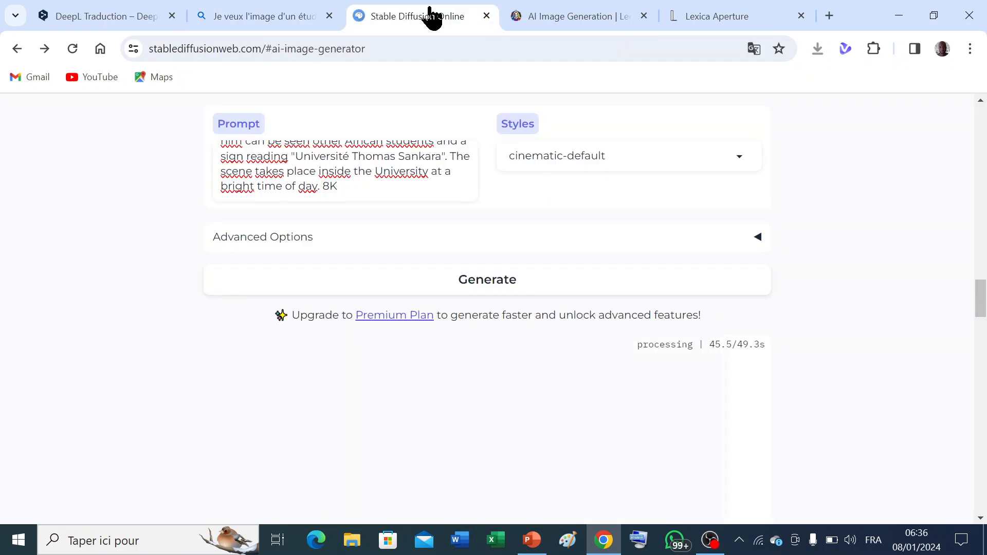
left_click(566, 23)
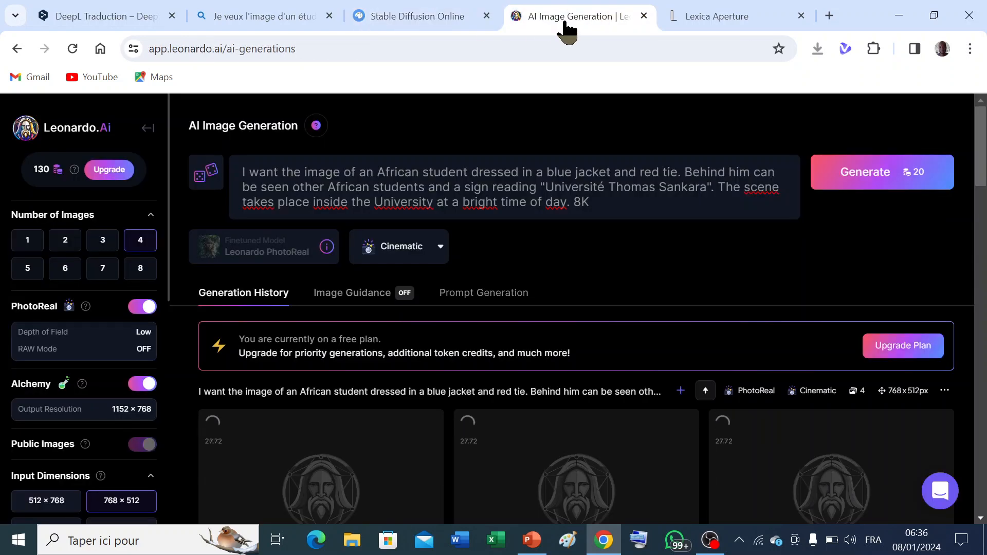
left_click(698, 19)
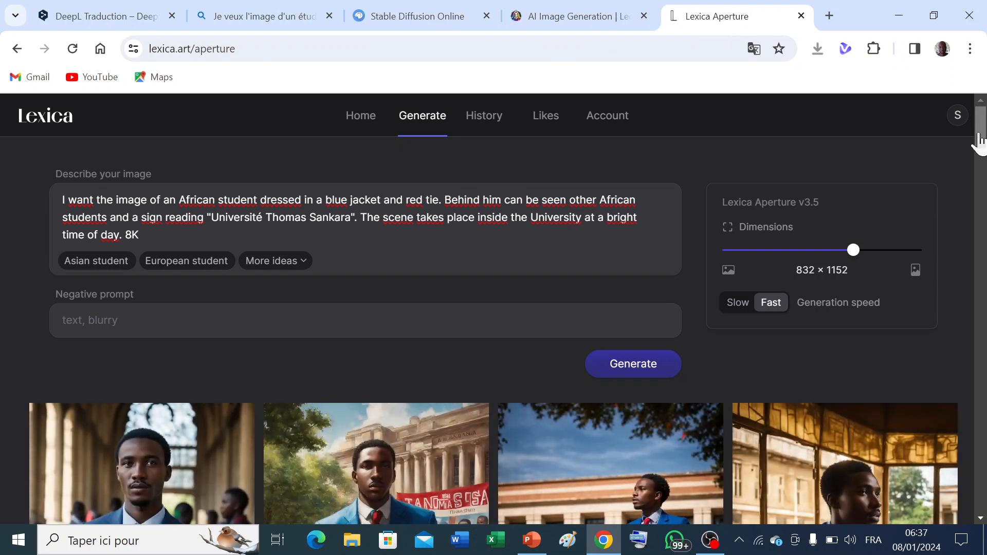
Examine the African student images generated in Lexica Aperture from the English prompt.
left_click_drag(979, 138, 978, 161)
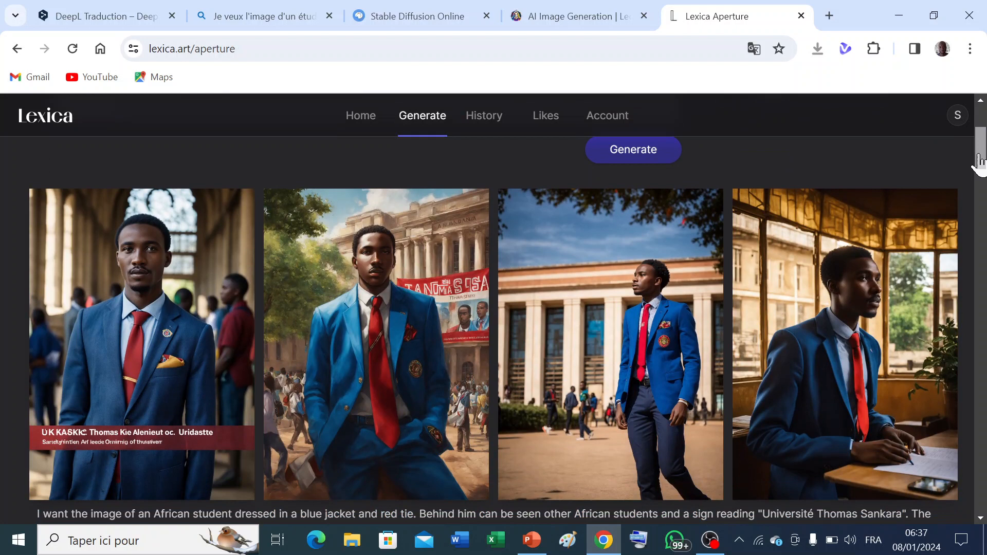
left_click_drag(979, 161, 979, 165)
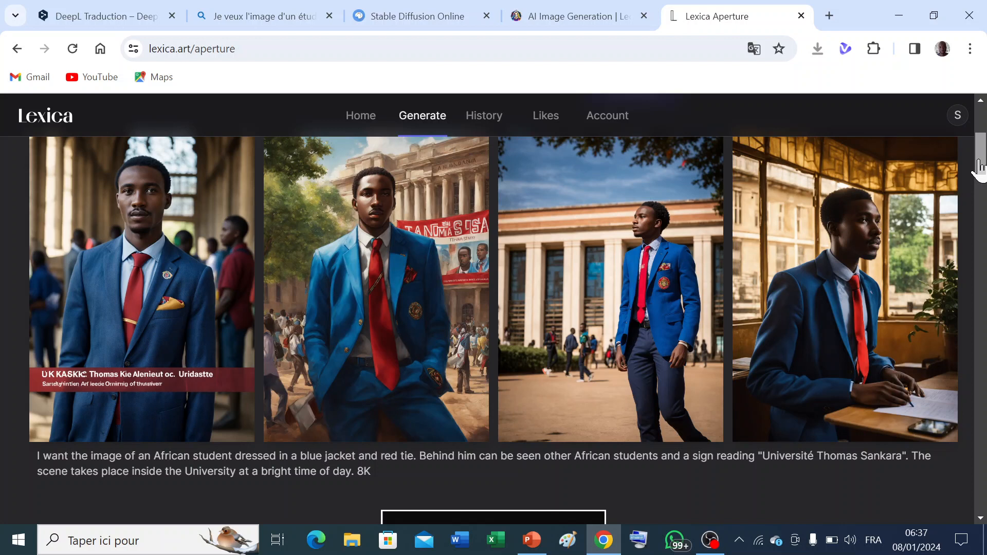
mouse_move(979, 164)
left_mouse_down()
mouse_move(979, 185)
mouse_move(979, 160)
left_mouse_up()
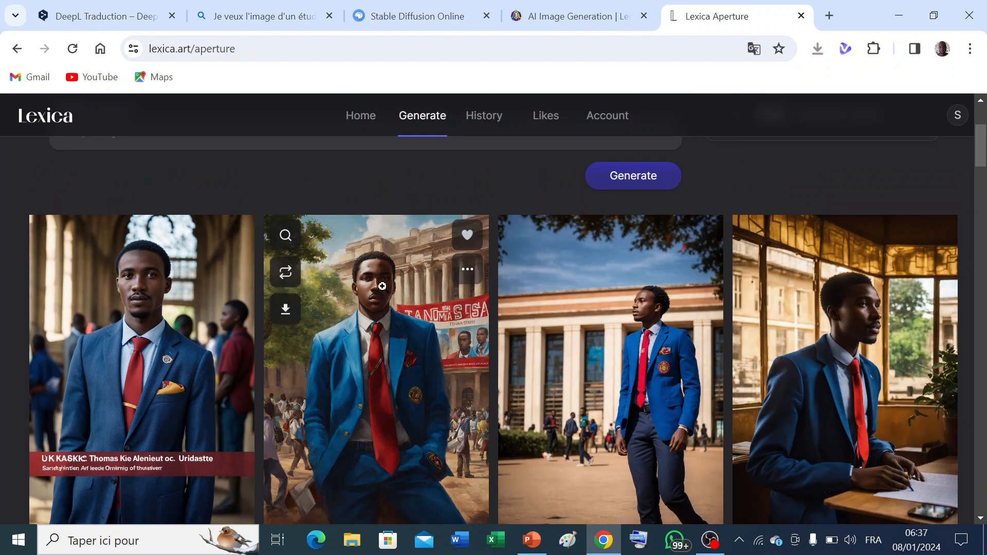
Switch to Leonardo.Ai and review the student images generated with the Cinematic style.
left_click(573, 19)
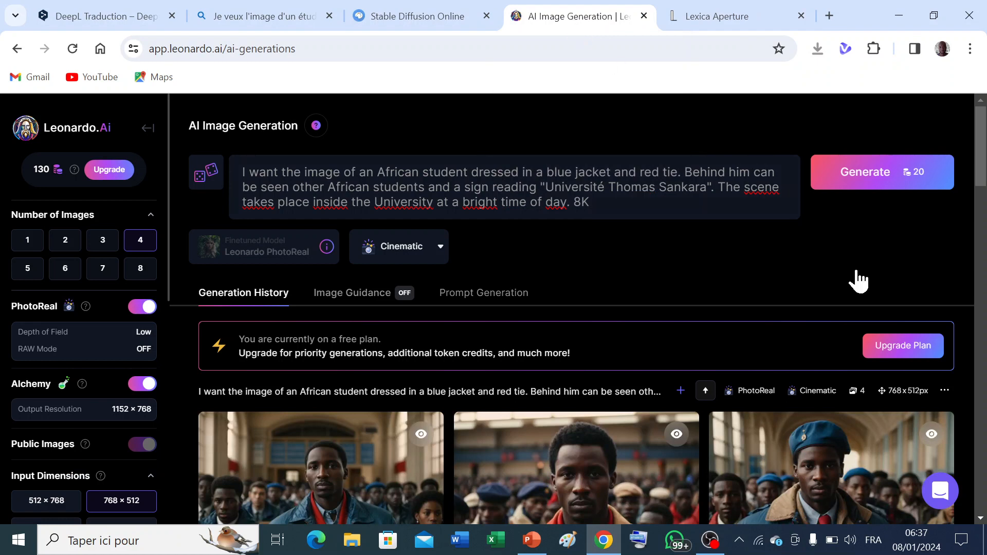
left_click_drag(981, 175, 981, 219)
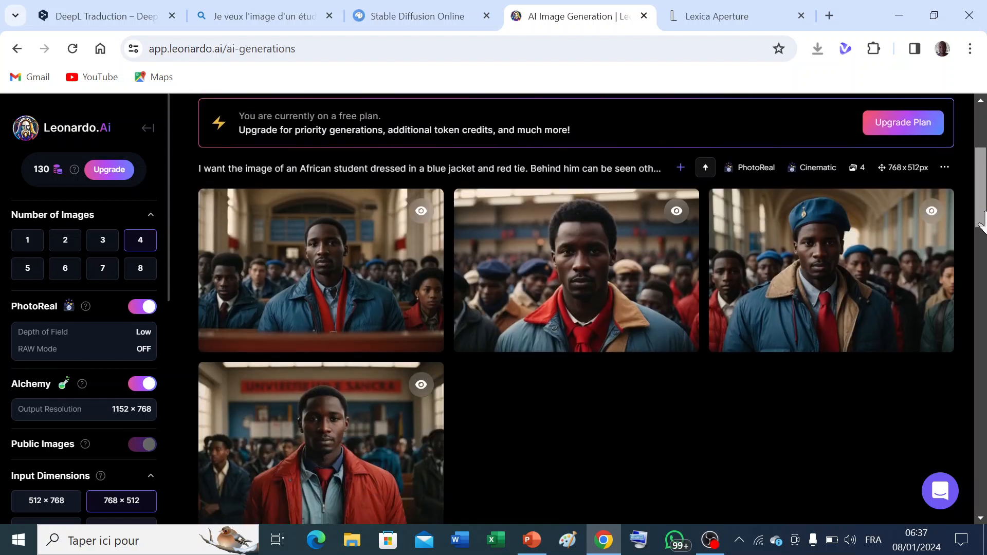
scroll(542, 307, "down", 1)
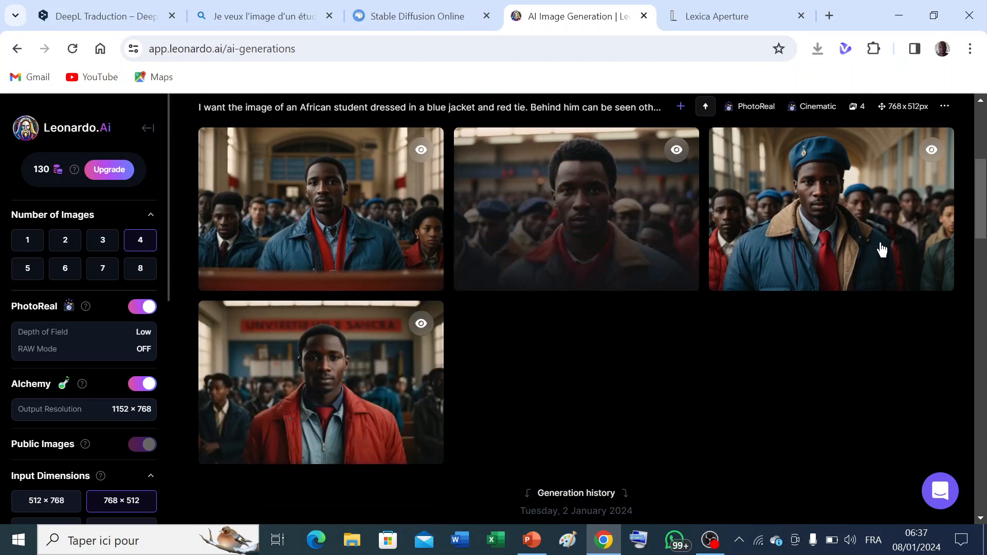
left_click_drag(983, 226, 961, 121)
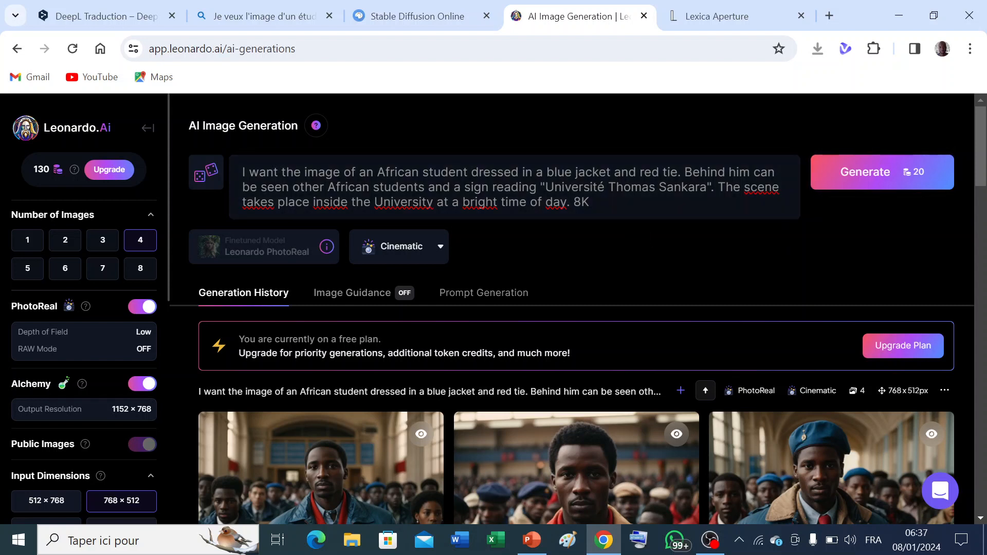
left_click_drag(980, 172, 983, 221)
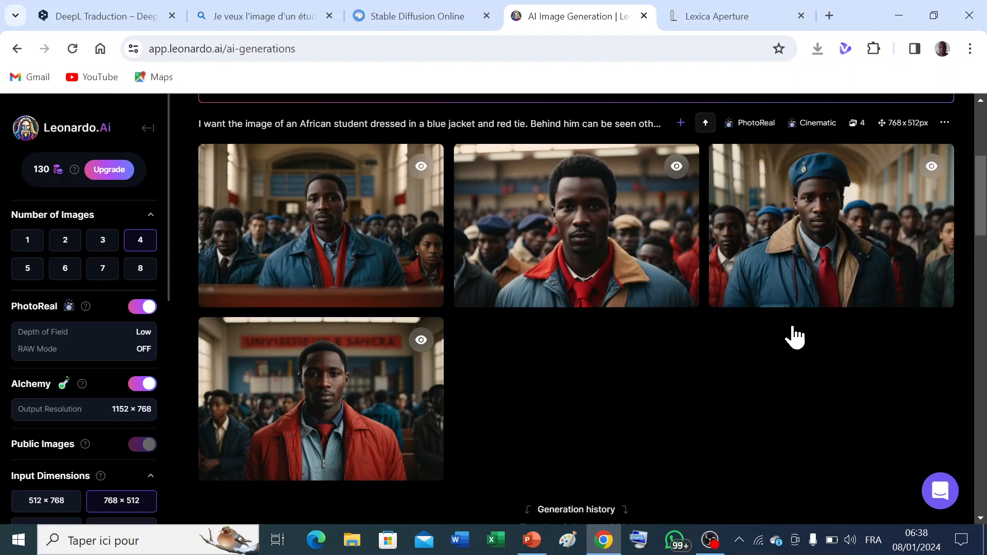
left_click_drag(978, 196, 971, 114)
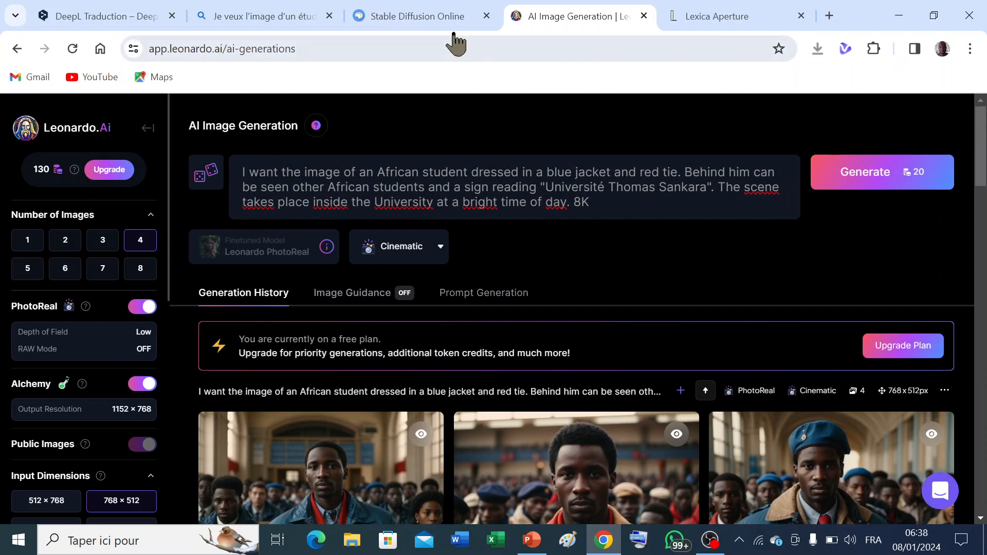
Switch to Stable Diffusion Online and inspect the generated student image from its sign text down to the jacket and tie.
left_click(433, 20)
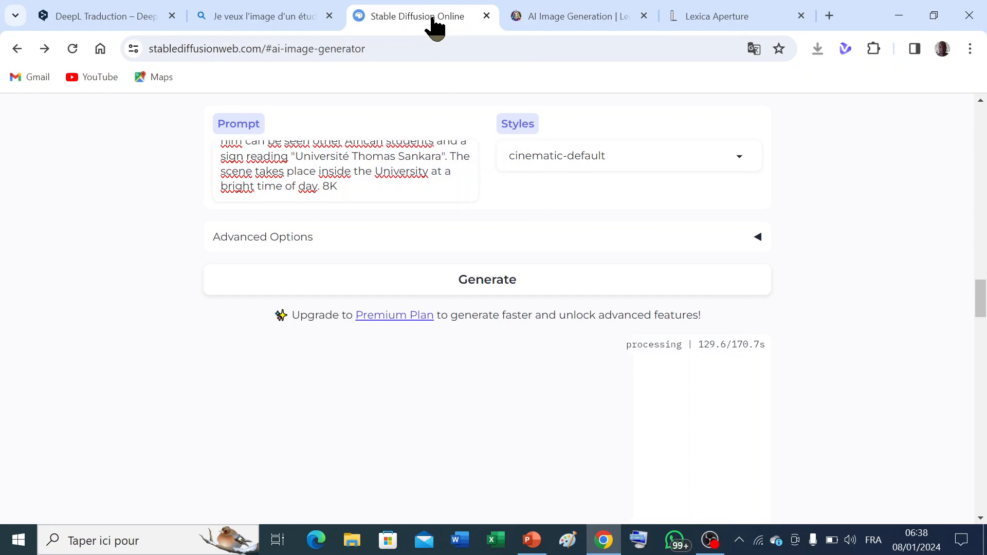
mouse_move(980, 315)
left_mouse_down()
mouse_move(980, 335)
mouse_move(982, 319)
left_mouse_up()
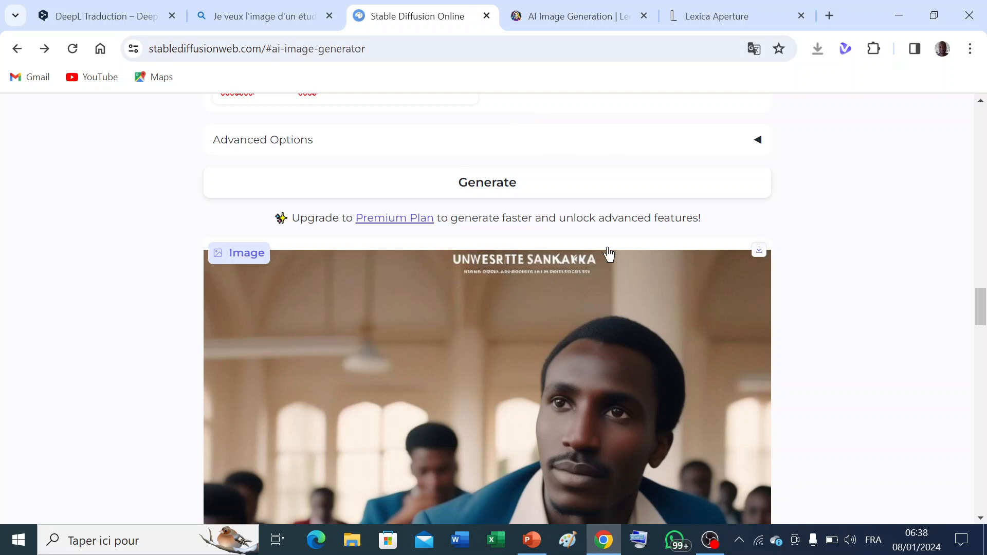
left_click_drag(980, 308, 981, 332)
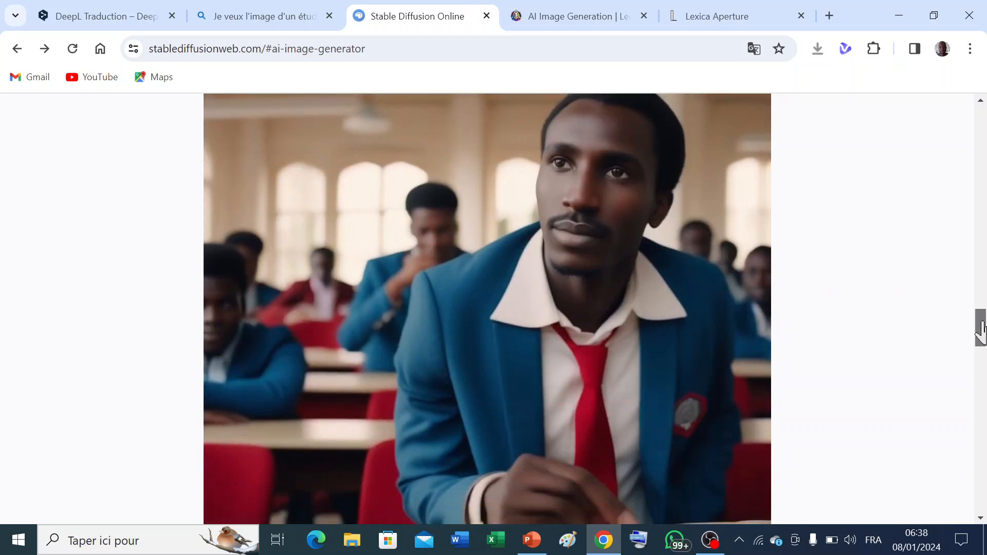
Replace "8K" at the end of the Stable Diffusion prompt with "ultrarealistic image" and generate the image again.
left_click_drag(981, 331, 972, 294)
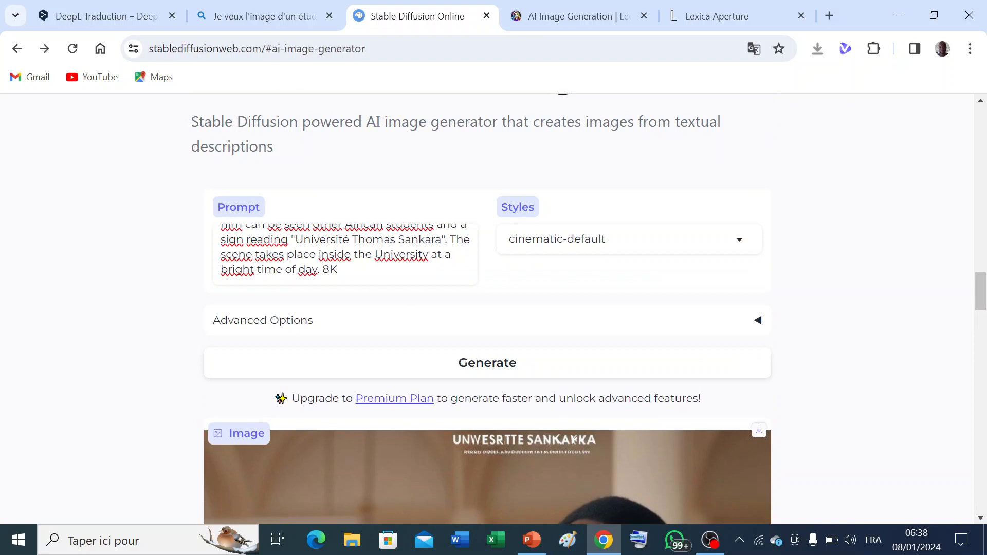
key("BackSpace")
key("BackSpace")
type("ultrarealistic")
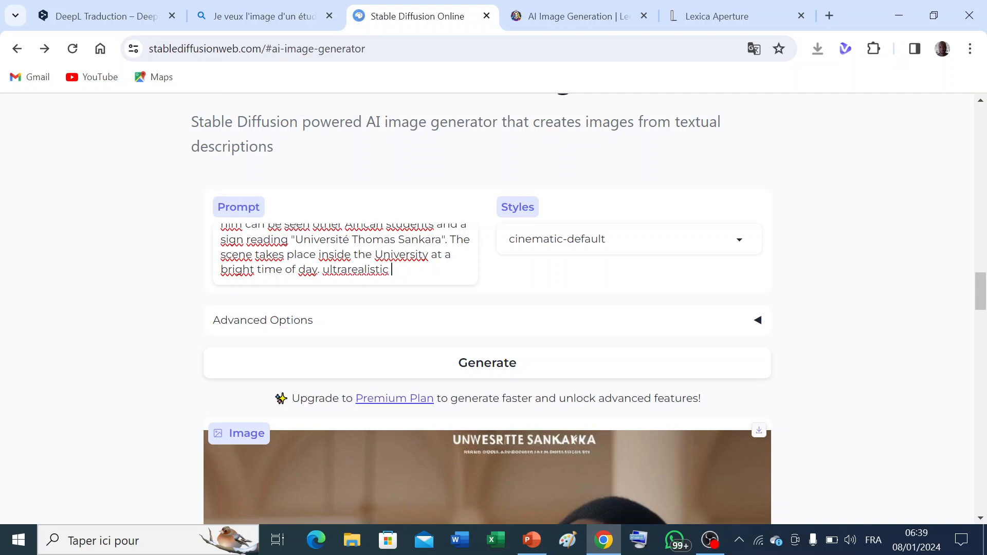
type(" image")
left_click(493, 369)
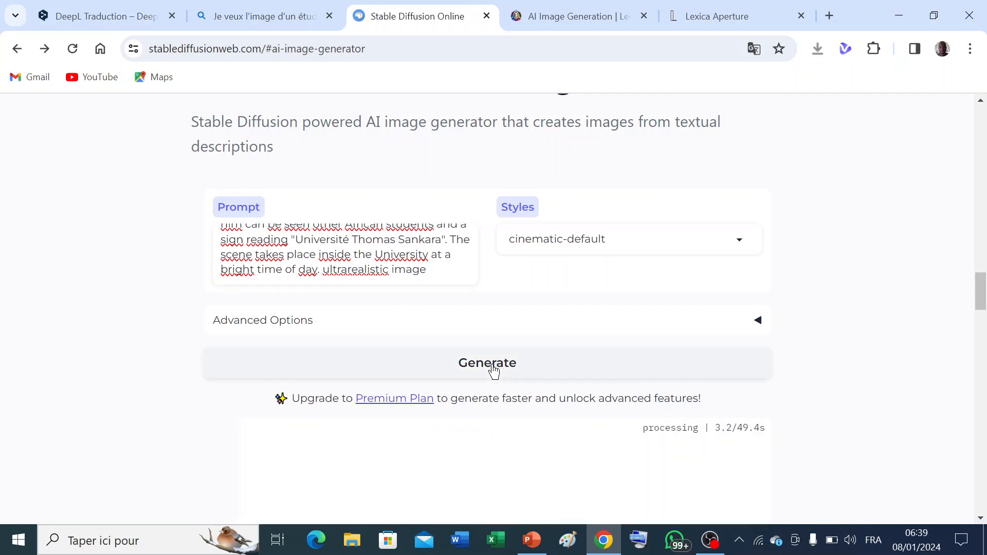
Switch to Leonardo.Ai, replace "8K" in the student prompt with "Ultrarealistic image", and generate a new set of images.
left_click(553, 17)
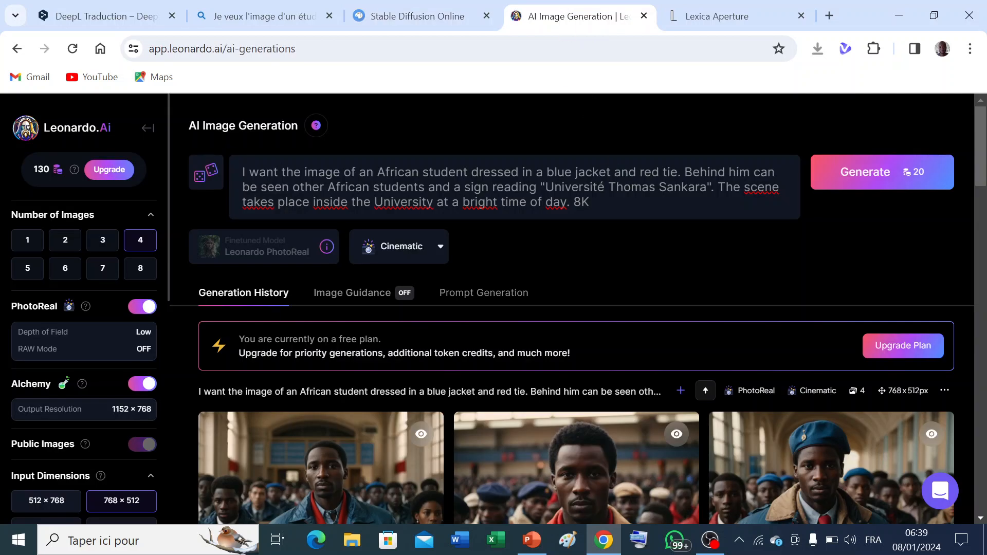
left_click(591, 203)
key("BackSpace")
key("BackSpace")
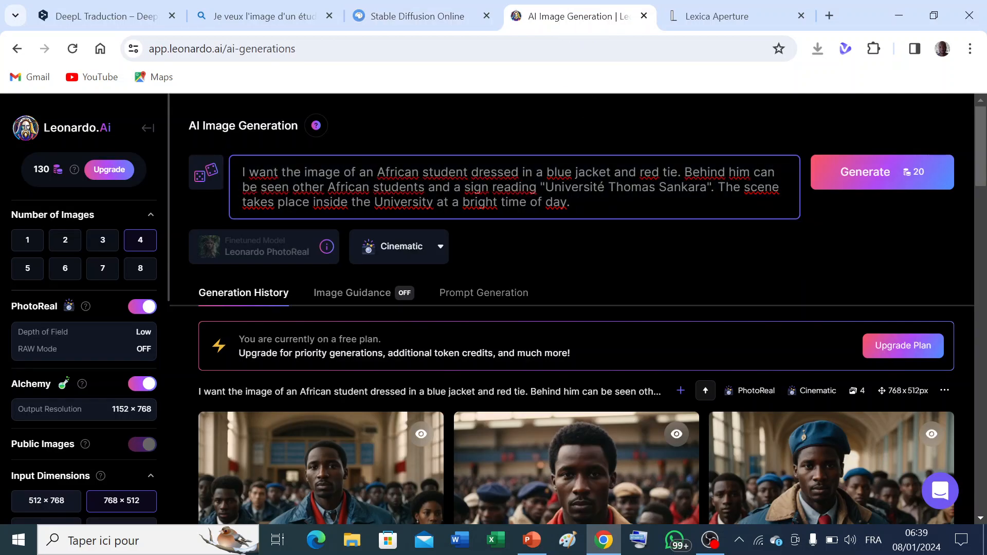
type("Ultrarealistic imam")
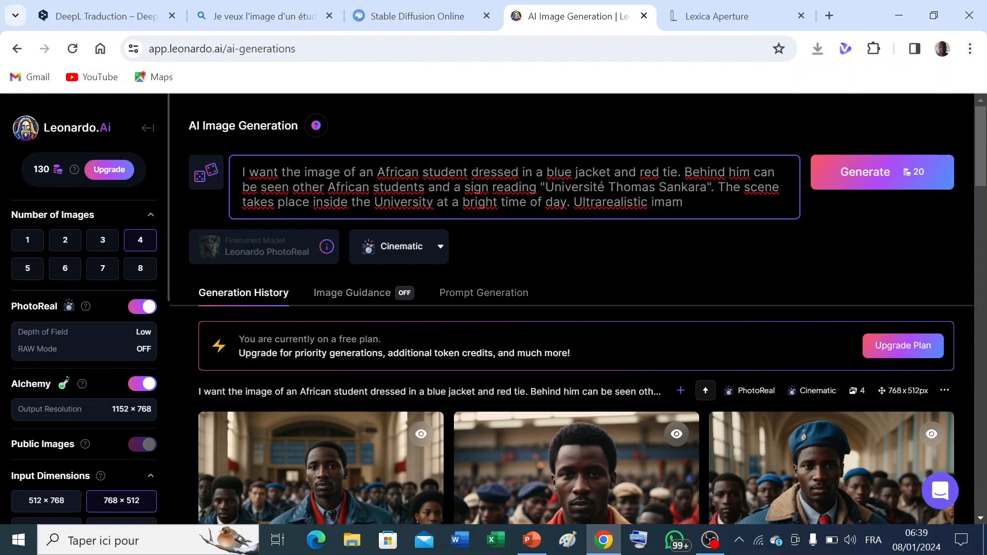
key("BackSpace")
type("ge")
left_click(864, 176)
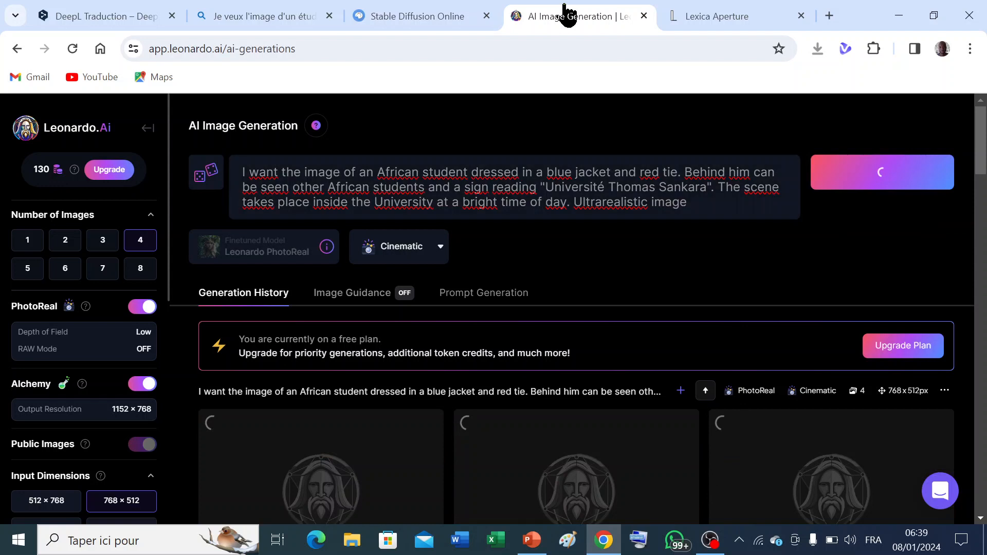
Switch to Lexica Aperture, replace "8K" in the student prompt with "Ultrarealistic image", and generate the images again.
left_click(709, 18)
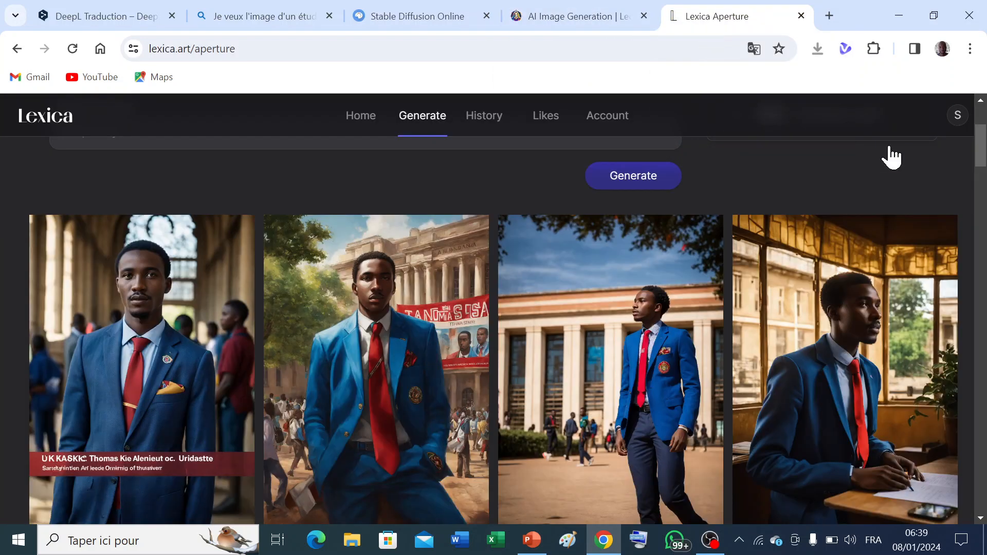
left_click_drag(980, 144, 980, 116)
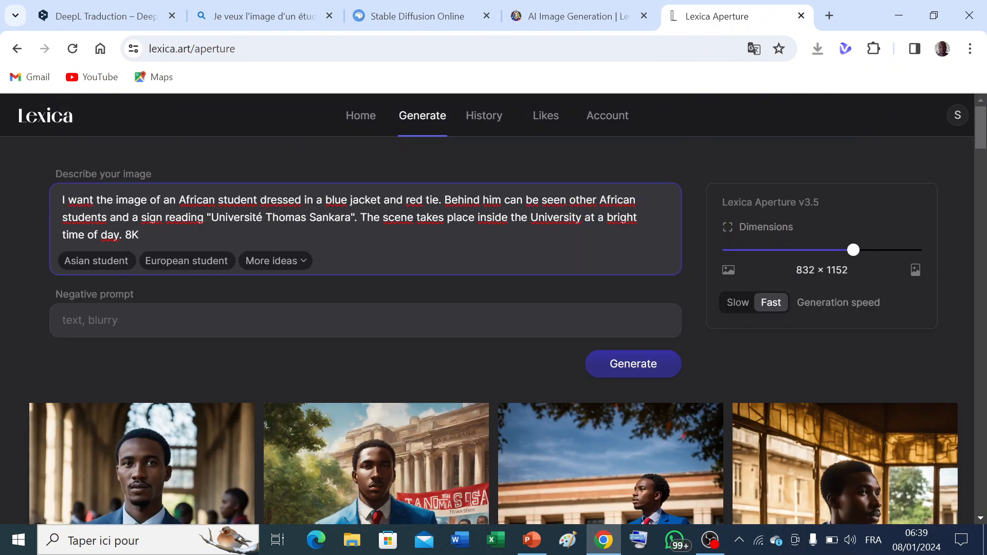
key("BackSpace")
key("BackSpace")
type("U")
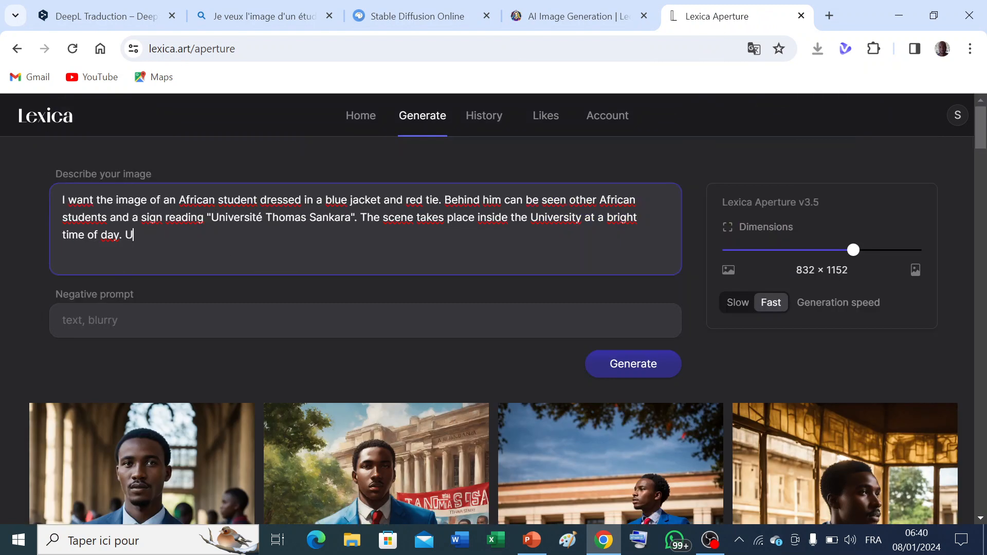
type("ltrarealistic image")
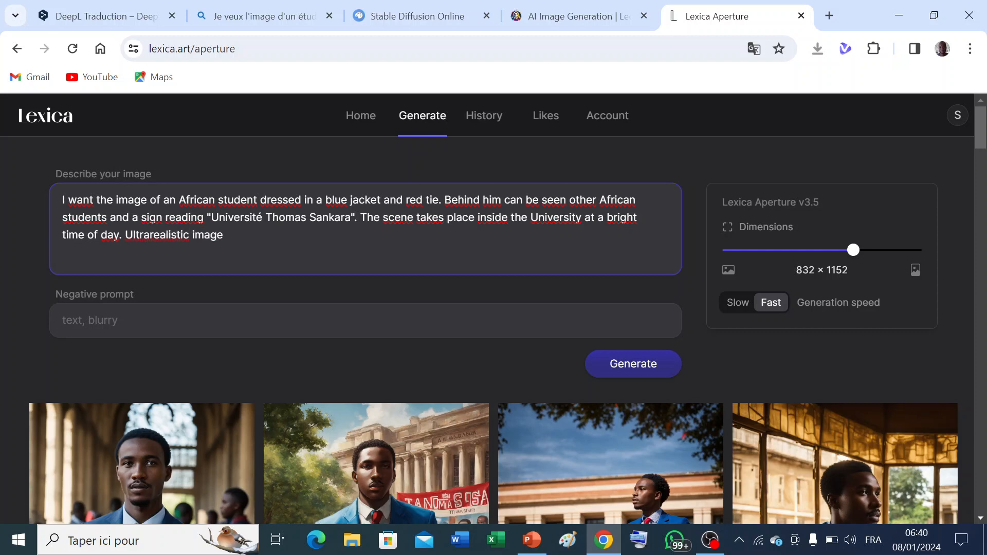
left_click(643, 374)
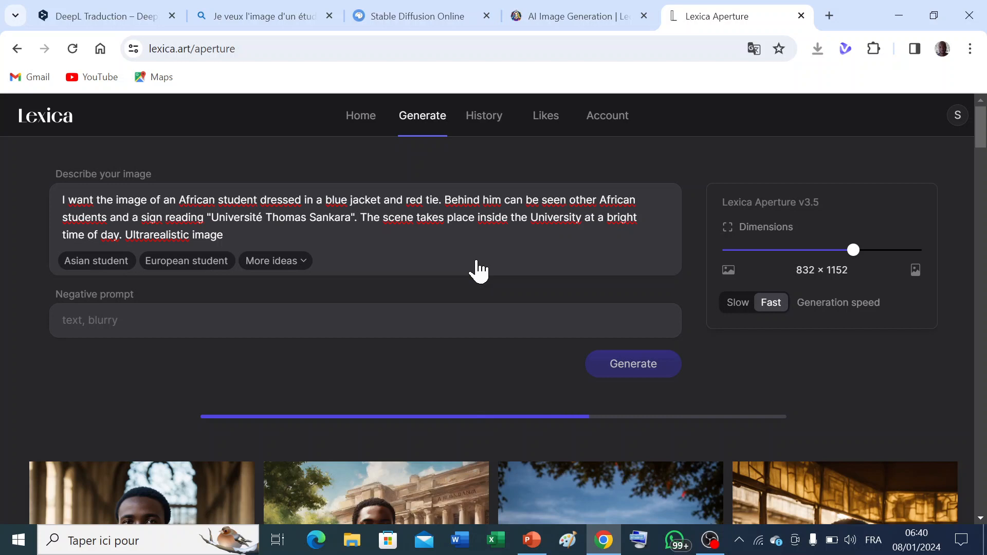
Switch to the Bing image creator and replace "veste" with "costume" in the French student prompt.
left_click(262, 18)
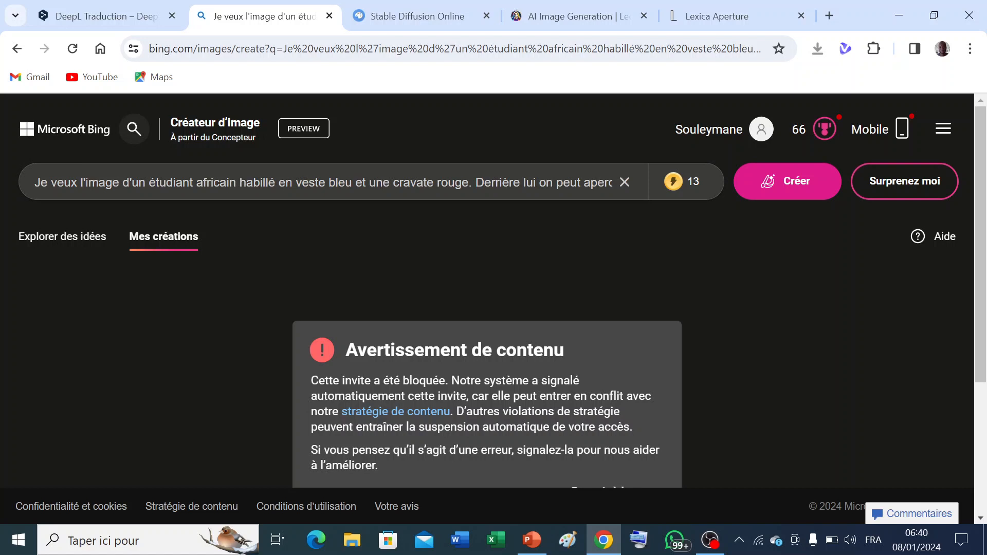
left_click(325, 182)
key("BackSpace")
key("BackSpace")
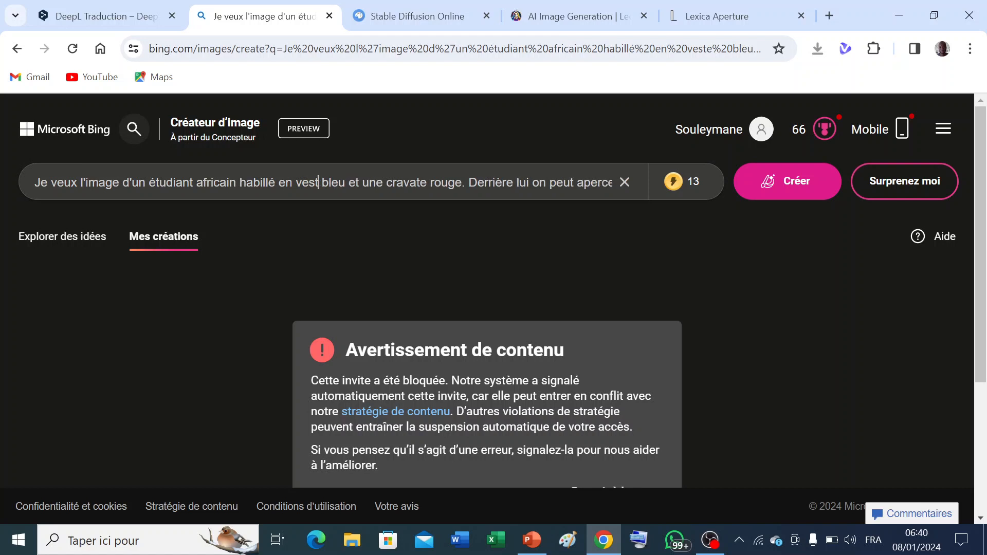
key("BackSpace")
key("BackSpace")
key("BackSpace")
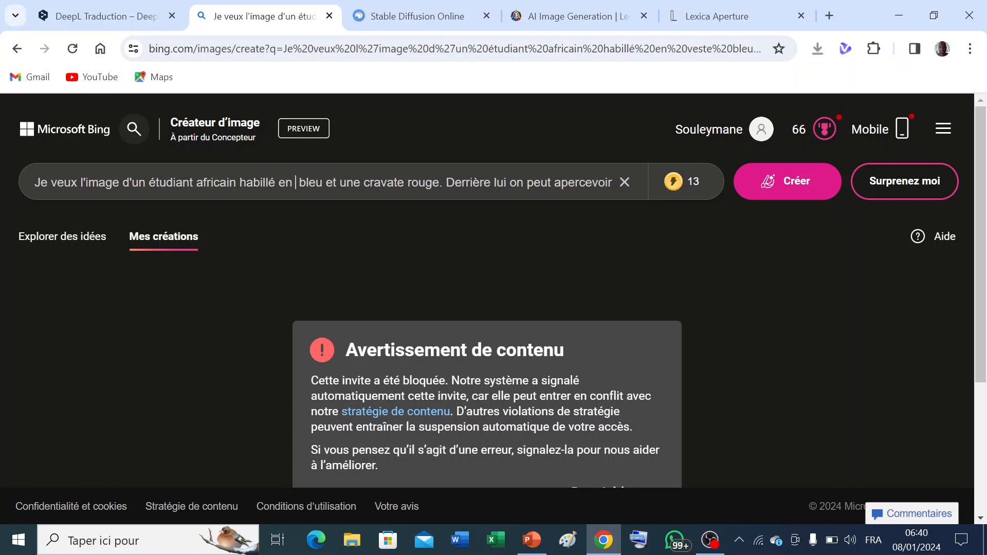
type("co")
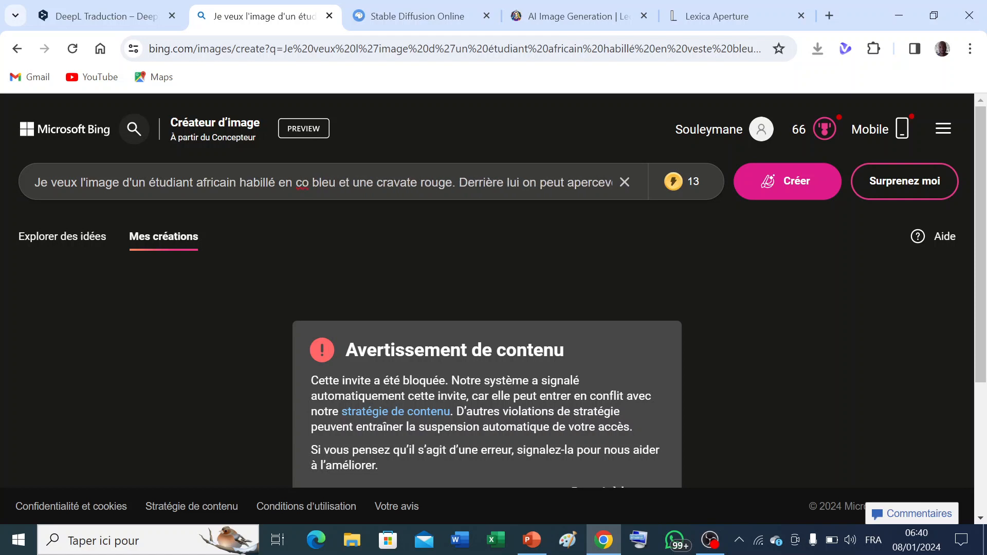
type("s")
type("tum")
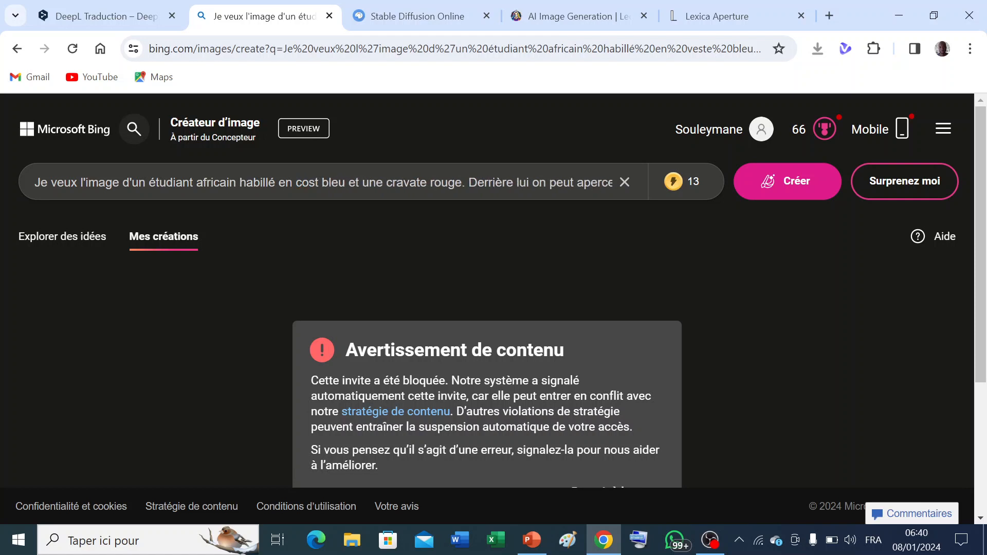
type("e")
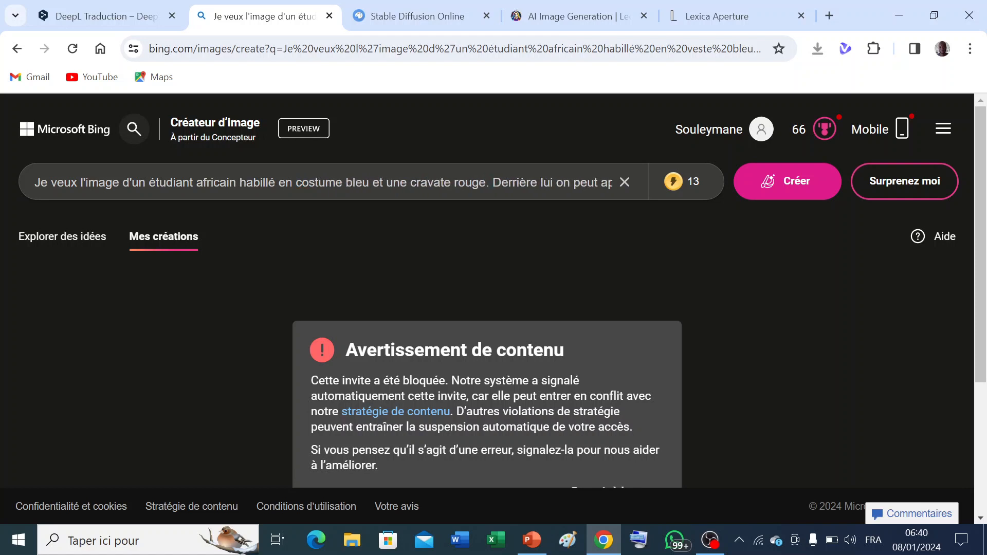
Remove "et une cravate rouge" from the Bing prompt so the clothing description ends at "costume bleu".
left_click(486, 182)
key("BackSpace")
key("BackSpace")
key("BackSpace")
key("BackSpace")
key("BackSpace")
key("BackSpace")
key("BackSpace")
key("BackSpace")
key("BackSpace")
key("BackSpace")
key("BackSpace")
key("BackSpace")
key("BackSpace")
key("BackSpace")
key("BackSpace")
key("BackSpace")
key("BackSpace")
key("BackSpace")
key("BackSpace")
key("BackSpace")
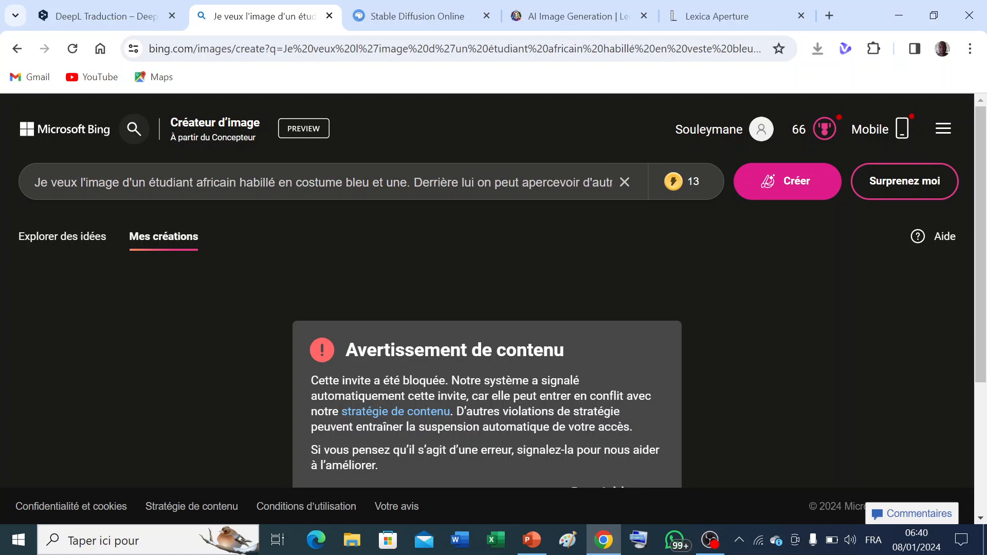
key("BackSpace")
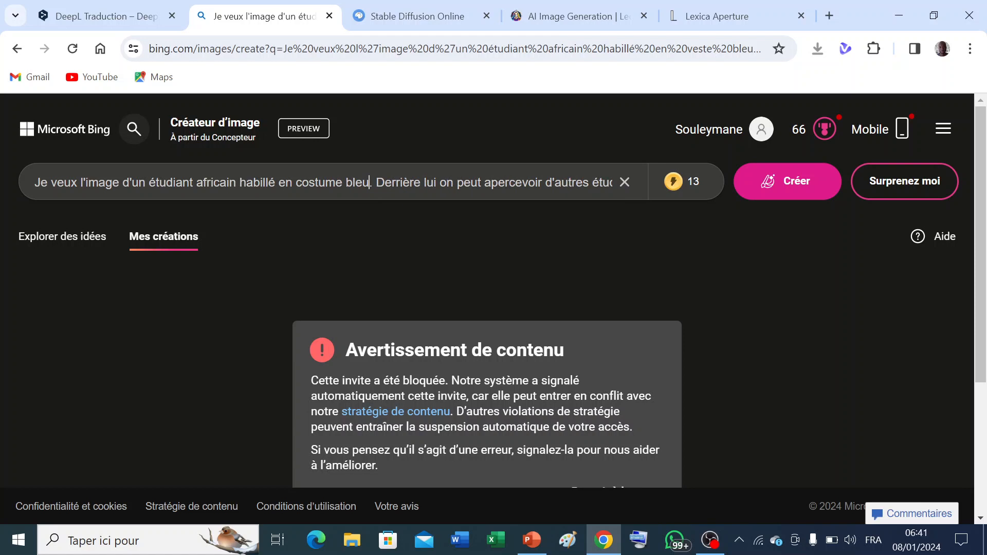
Remove "Thomas Sankara" from the Bing prompt so the sign reads only "Université", and generate the images.
left_click(441, 161)
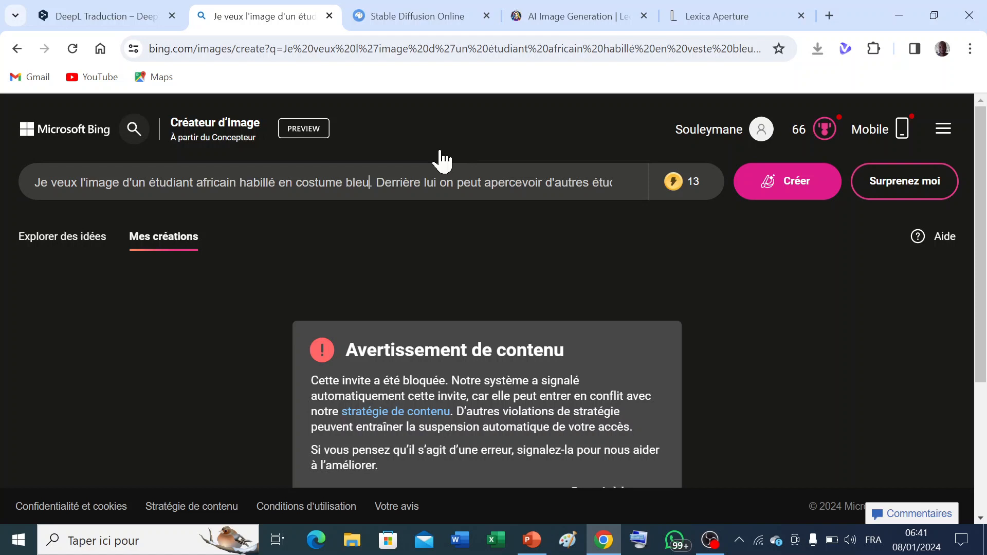
left_click(583, 182)
key("Right")
key("Right")
key("Right")
key("Right")
key("Right")
key("Right")
key("Right")
key("Right")
key("Right")
key("Right")
key("Right")
key("Right")
key("Right")
key("Right")
key("Right")
key("Right")
key("Right")
key("Right")
key("Right")
key("Right")
key("Right")
key("Right")
key("Right")
key("Right")
key("Right")
key("Right")
key("Right")
key("Right")
key("Right")
key("Right")
key("Right")
key("Right")
key("Right")
key("Right")
key("Right")
key("Right")
key("Right")
key("Right")
key("Right")
key("Right")
key("Right")
key("Right")
key("Right")
key("Right")
key("Right")
key("Right")
key("Right")
key("Right")
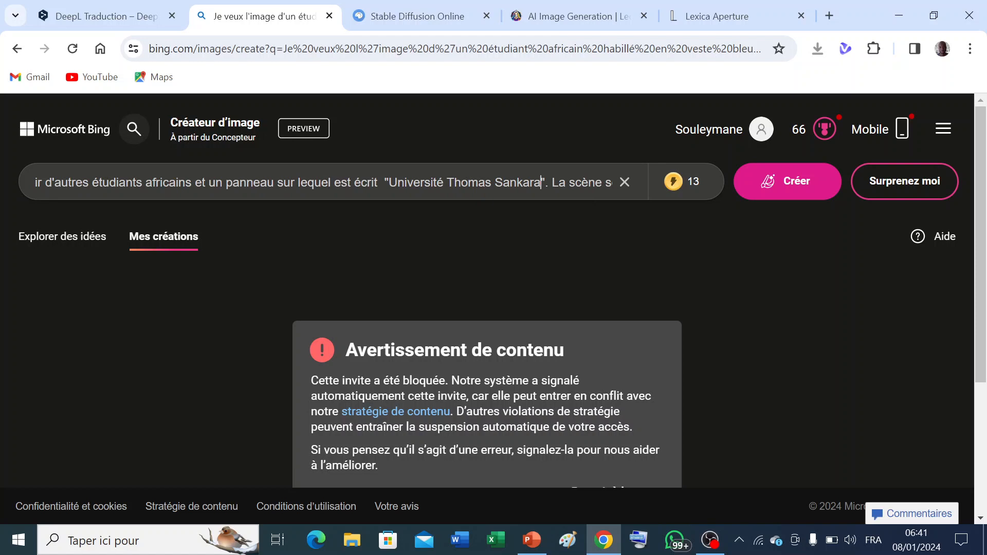
key("BackSpace")
key("BackSpace")
key("BackSpace")
key("BackSpace")
key("BackSpace")
key("BackSpace")
key("BackSpace")
key("BackSpace")
key("BackSpace")
key("BackSpace")
key("BackSpace")
key("BackSpace")
key("BackSpace")
key("BackSpace")
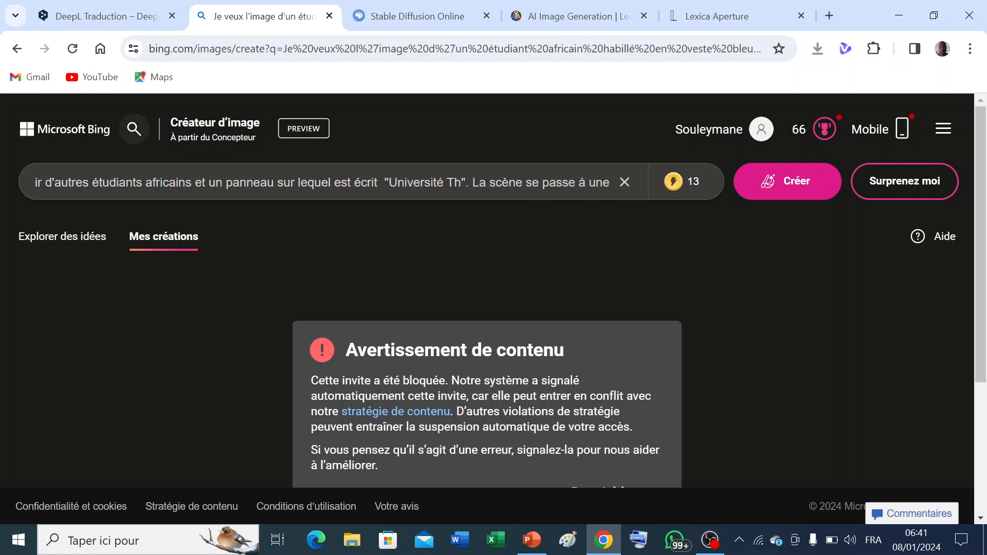
key("BackSpace")
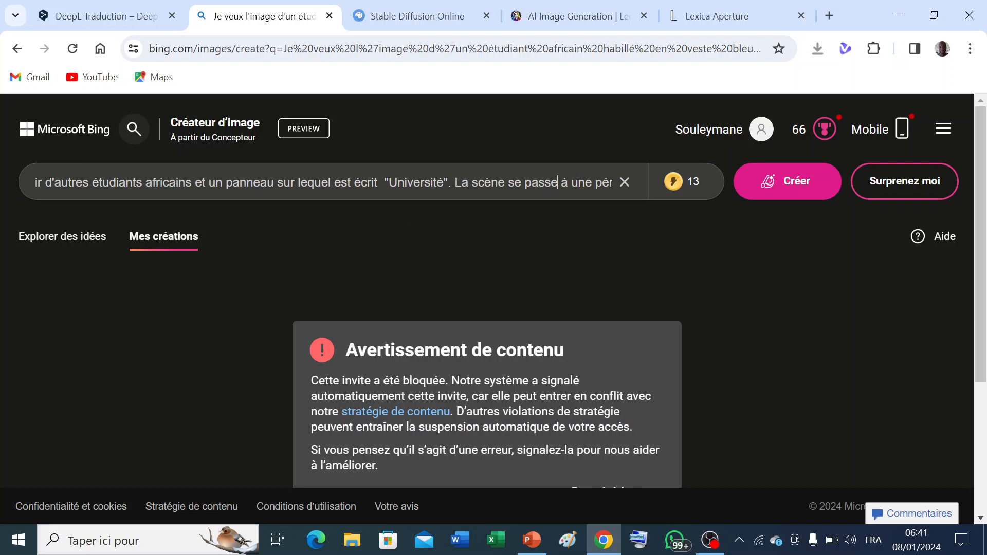
left_click(801, 192)
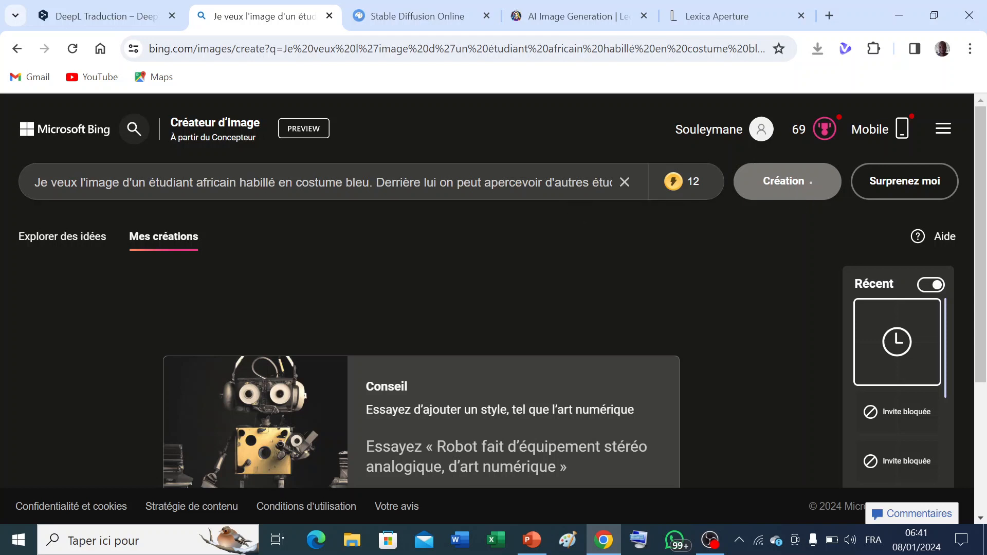
Read through the Bing prompt to its end at "Photo ultraréaliste" and examine the generated student images.
key("Right")
key("Right")
key("Right")
key("Right")
key("Right")
key("Right")
key("Right")
key("Right")
key("Right")
key("Right")
key("Right")
key("Right")
key("Right")
key("Right")
key("Right")
key("Right")
key("Right")
key("Right")
key("Right")
key("Right")
key("Right")
key("Right")
key("Right")
key("Right")
key("Right")
key("Right")
key("Right")
key("Right")
key("Right")
key("Right")
key("Right")
key("Right")
key("Right")
key("Right")
key("Right")
key("Right")
key("Right")
key("Right")
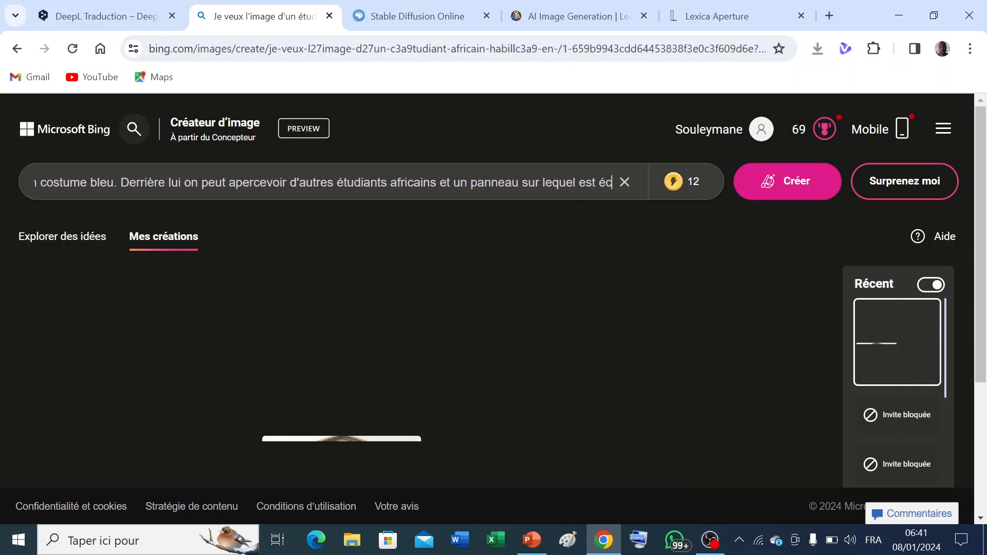
key("Right")
key("Right")
key("Right")
key("Right")
key("Right")
key("Right")
key("Right")
key("Right")
key("Right")
key("Right")
key("Right")
key("Right")
key("Right")
key("Right")
key("Right")
key("Right")
key("Right")
key("Right")
key("Right")
key("Right")
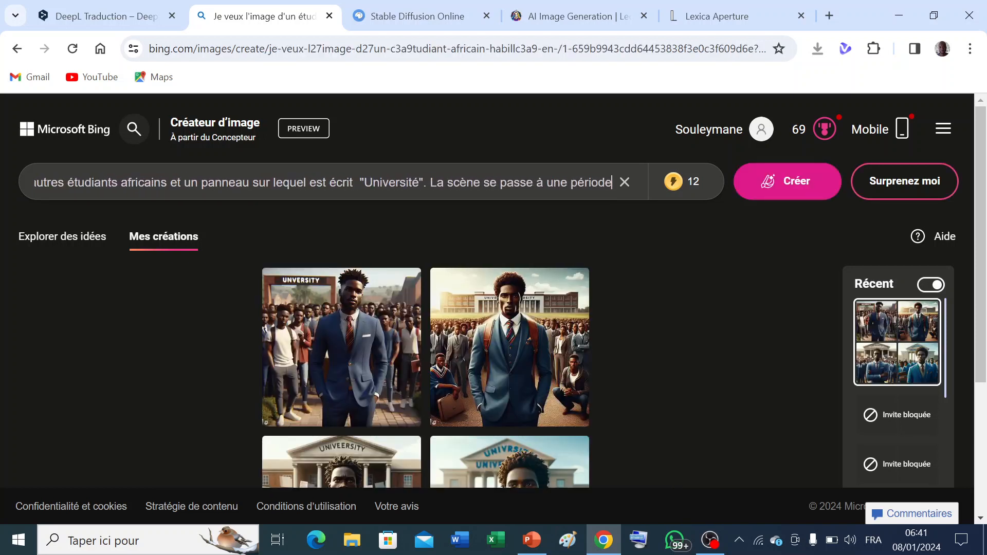
key("Right")
key("Right")
key("Right")
key("Right")
key("Right")
key("Right")
key("Right")
key("Right")
key("Right")
key("Right")
key("Right")
key("Right")
key("Right")
key("Right")
key("Right")
key("Right")
key("Right")
key("Right")
key("Right")
key("Right")
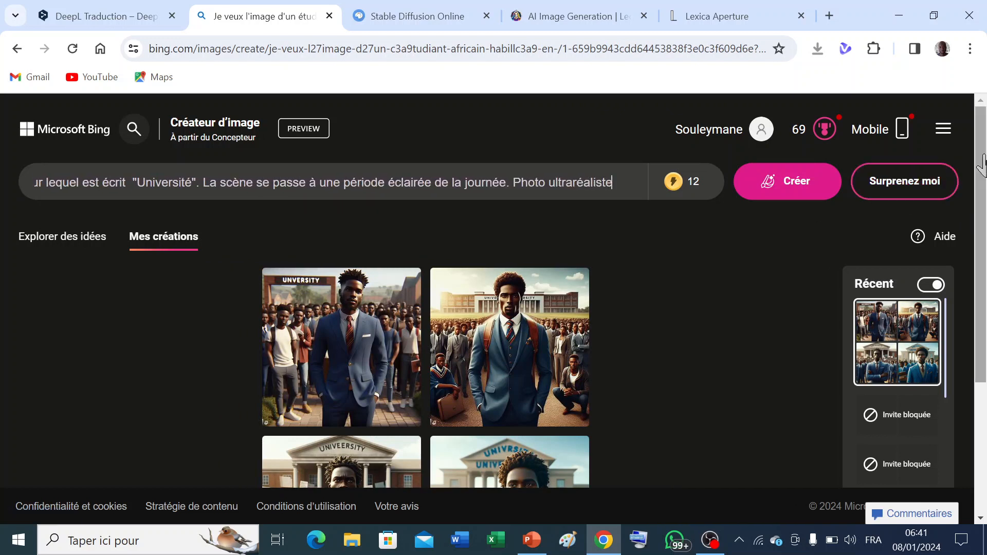
scroll(981, 189, "down", 1)
mouse_move(980, 184)
left_mouse_down()
mouse_move(982, 301)
mouse_move(982, 165)
left_mouse_up()
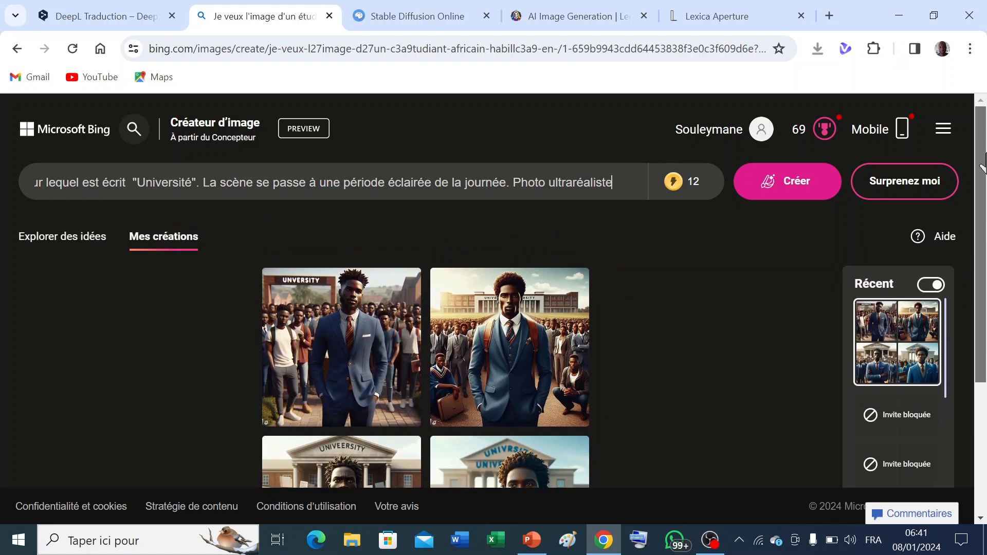
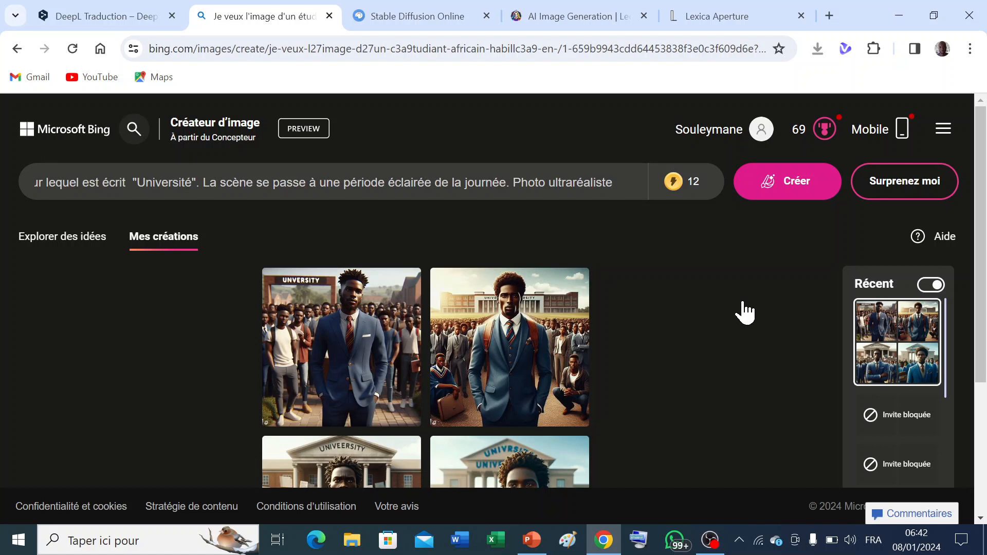
Switch to Leonardo.Ai and Lexica Aperture to examine the student images generated with the "Ultrarealistic image" prompt.
left_click(576, 24)
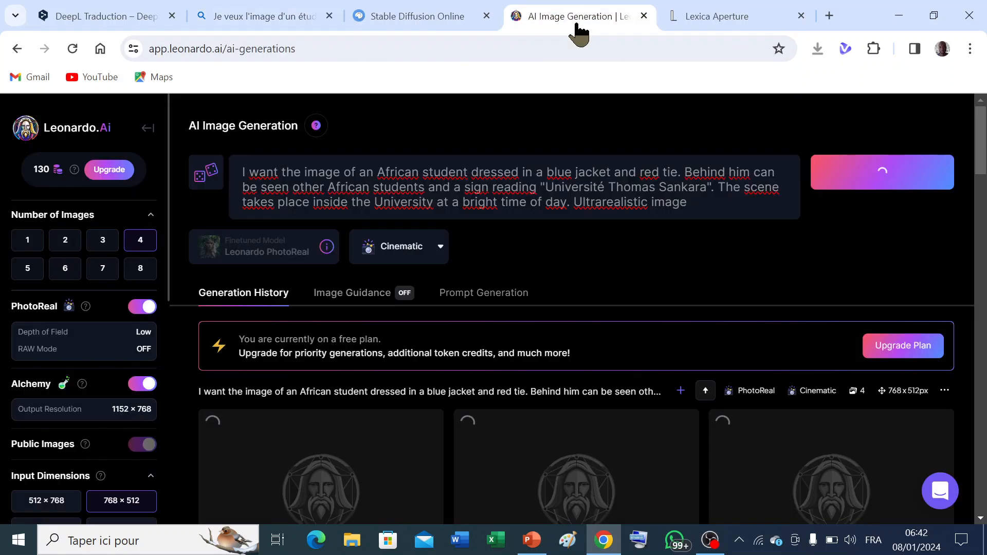
left_click_drag(979, 144, 981, 185)
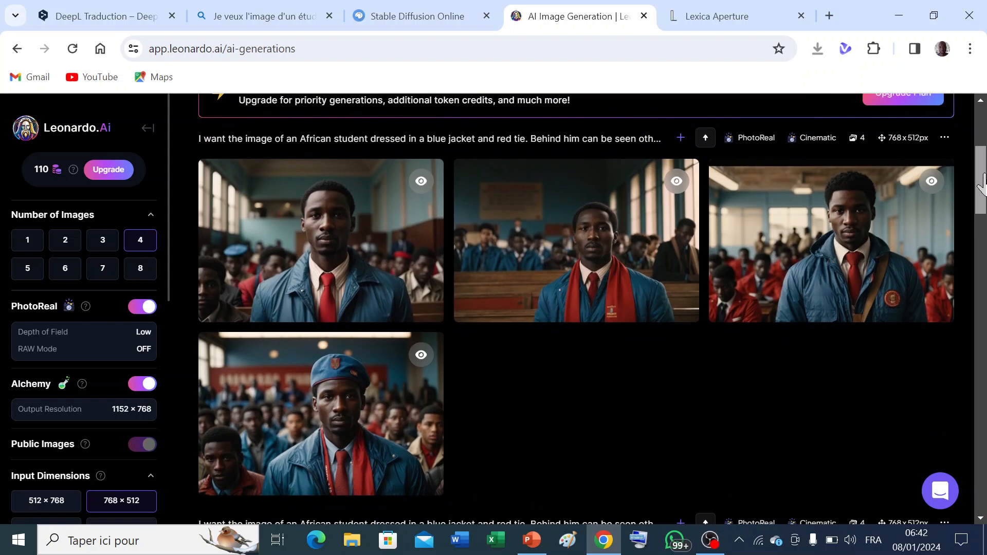
left_click_drag(982, 184, 982, 163)
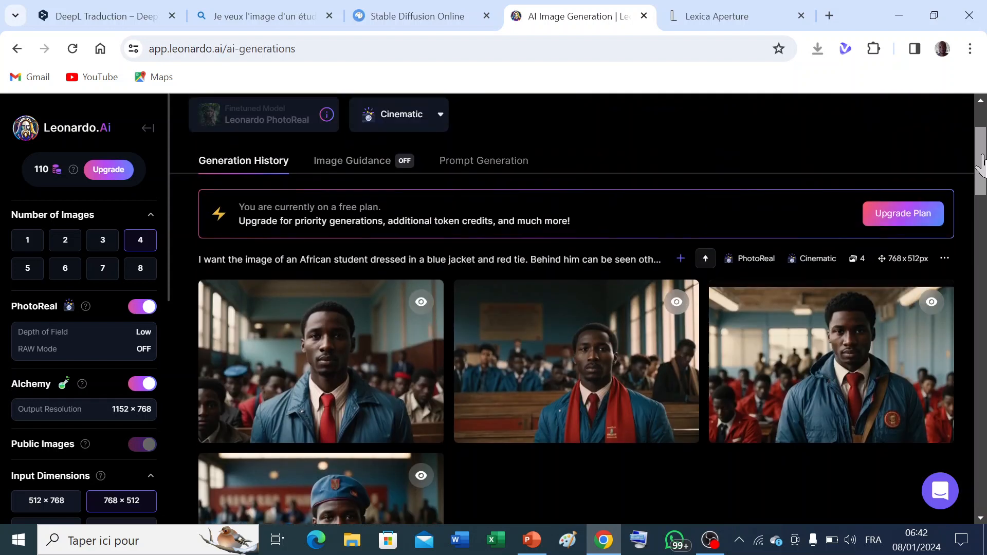
left_click(701, 16)
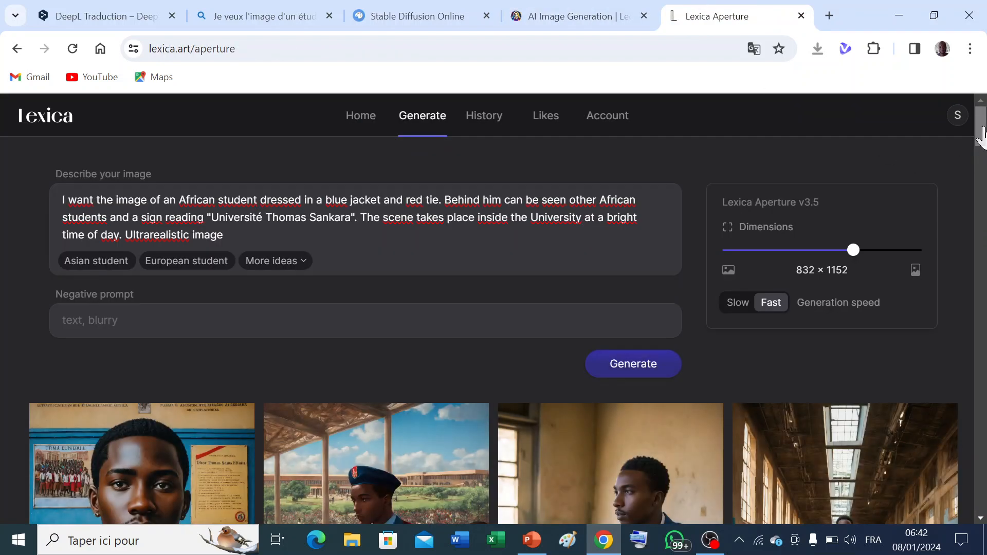
left_click_drag(980, 135, 981, 160)
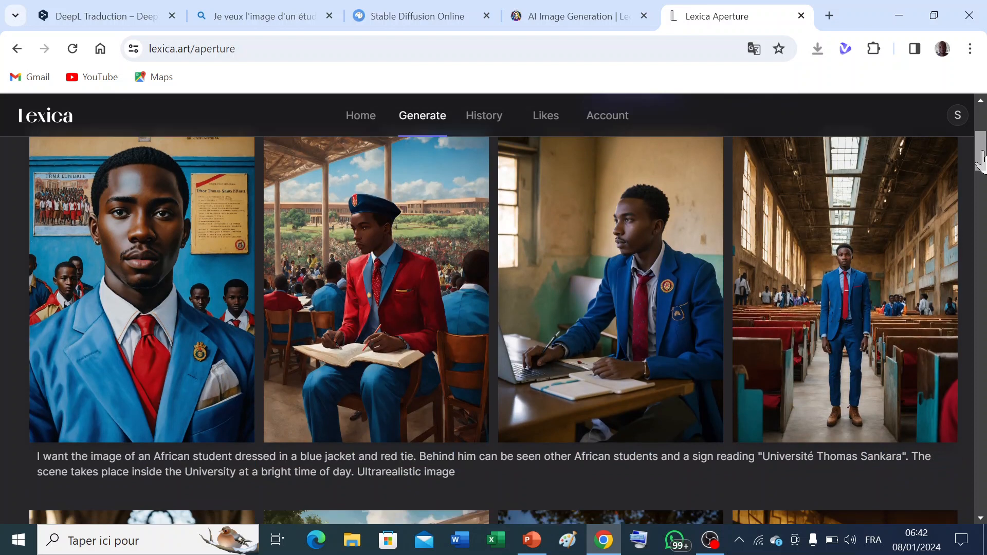
left_click_drag(982, 159, 982, 162)
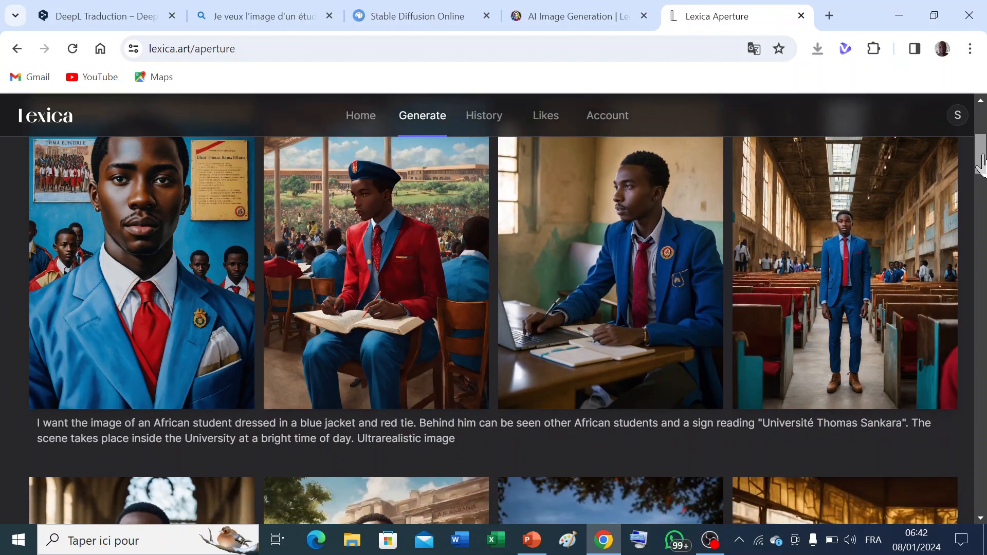
mouse_move(881, 254)
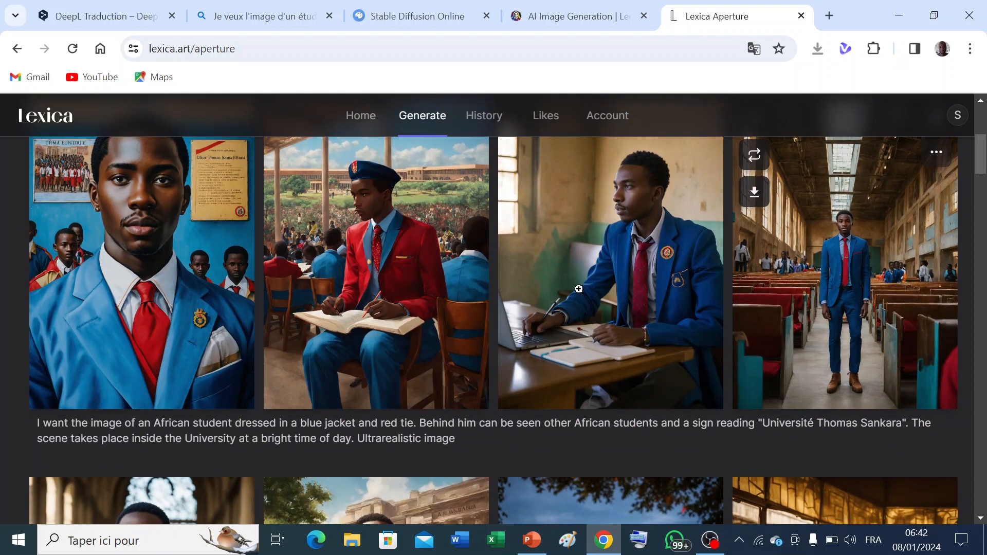
mouse_move(169, 220)
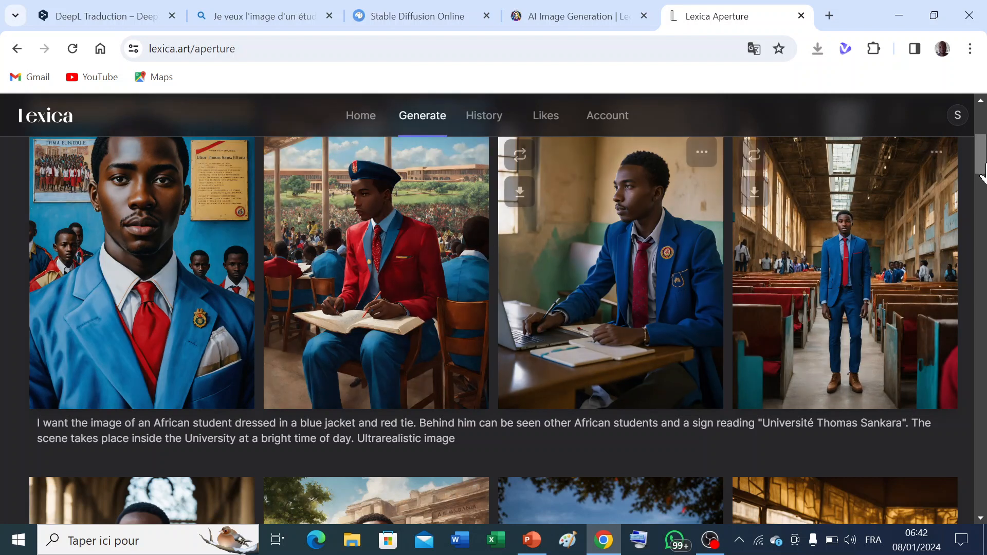
left_click_drag(980, 165, 979, 83)
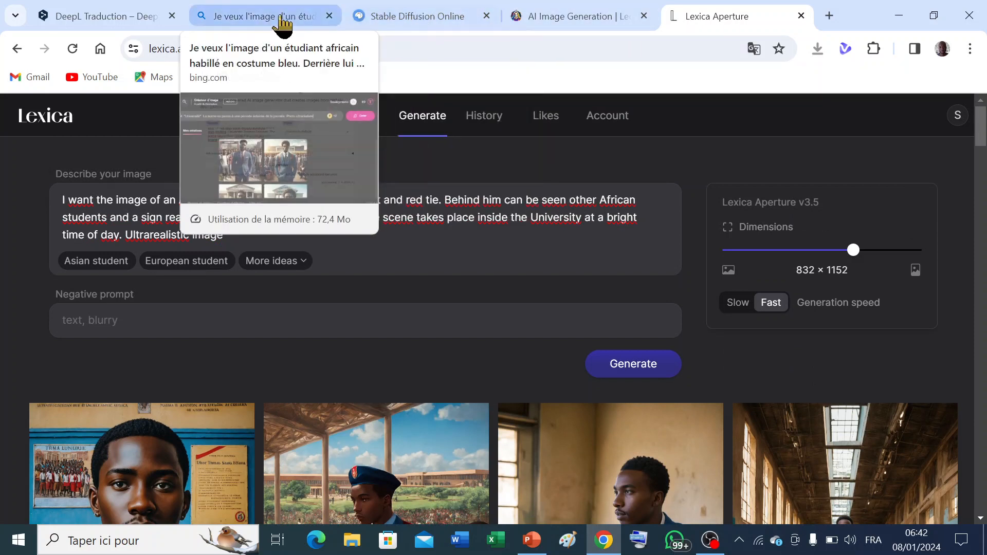
Switch to the Bing image creator and add "de luxe" after "costume bleu" in the student prompt.
left_click(264, 18)
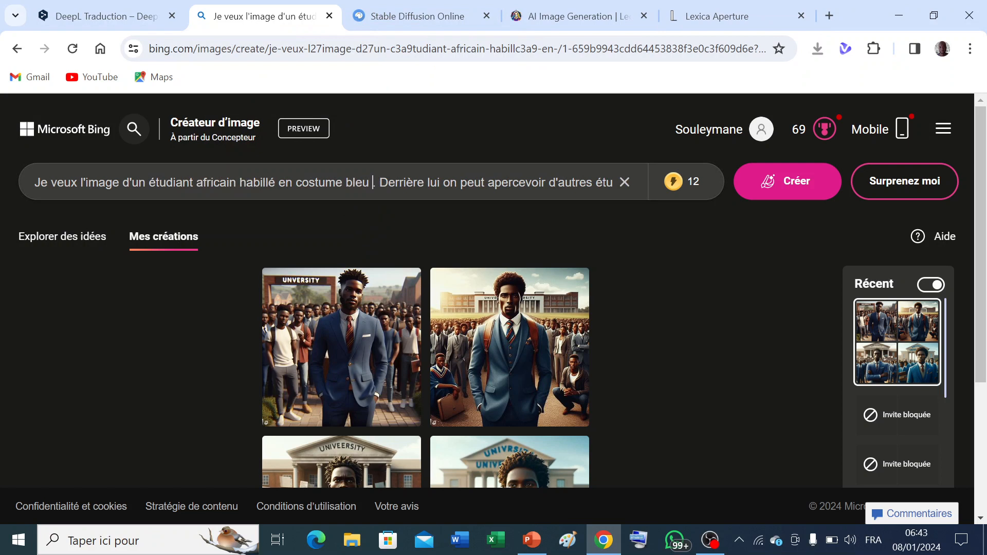
type("de lu")
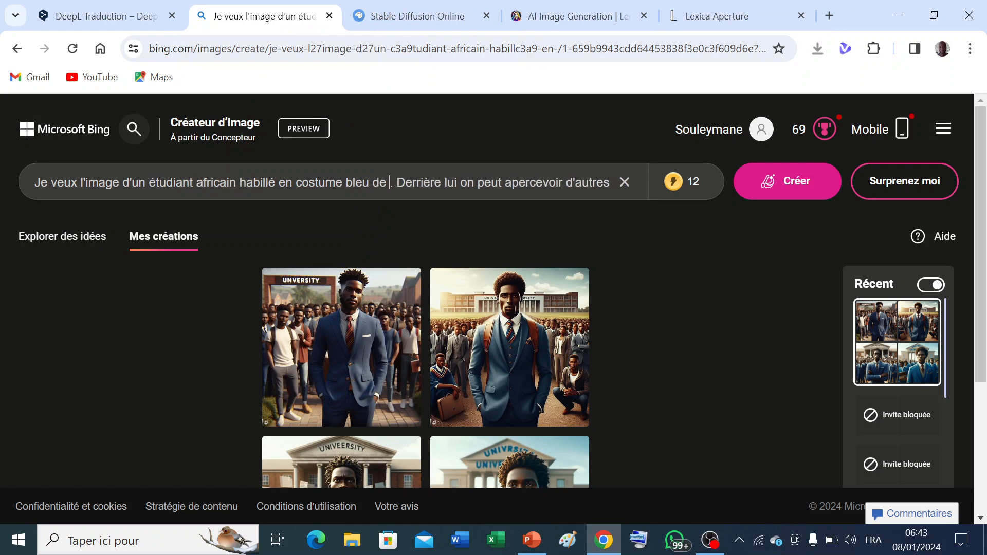
type("xe")
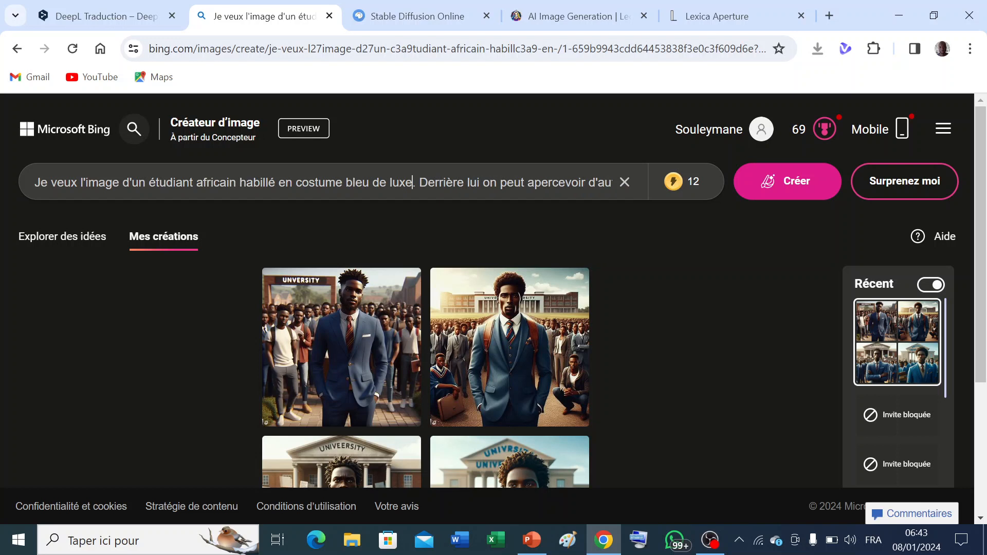
Insert the sentence "Le cadre est luxueux et serein." before "Photo ultraréaliste" in the Bing student prompt.
type("tres étudiants africains et un")
type(" panneau sur lequel est écrit \"")
type("Universi")
type("t")
type("é\". La scène se pa")
type("sse à une pé")
type("ée de la journée. Photo ultraréaliste")
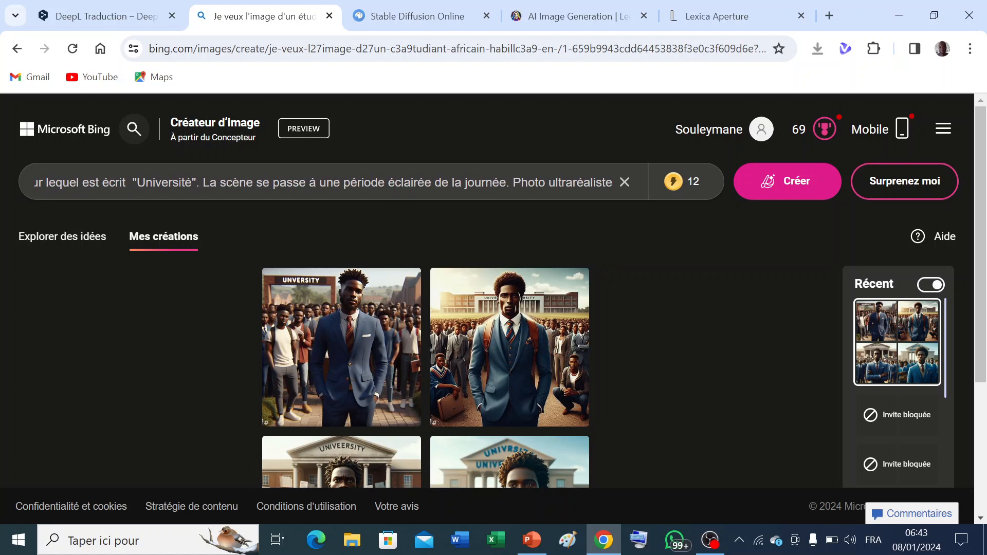
type("Le cadre est ")
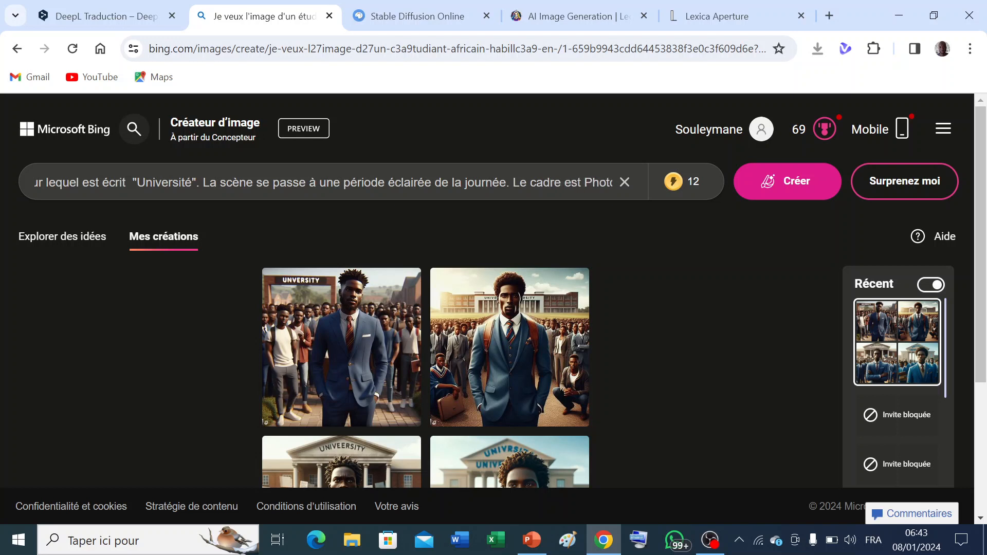
type("luxueux e")
type("t sera")
type("in")
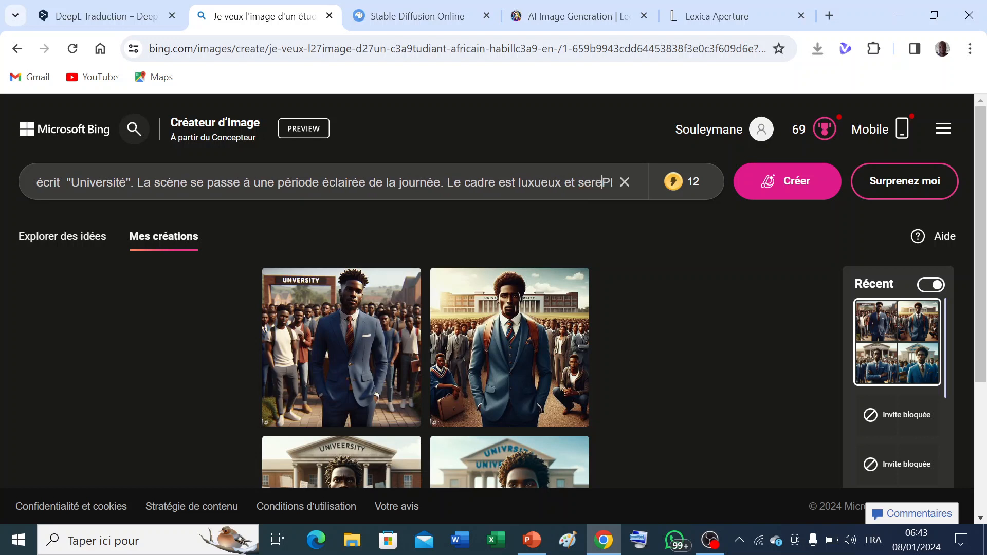
type("P")
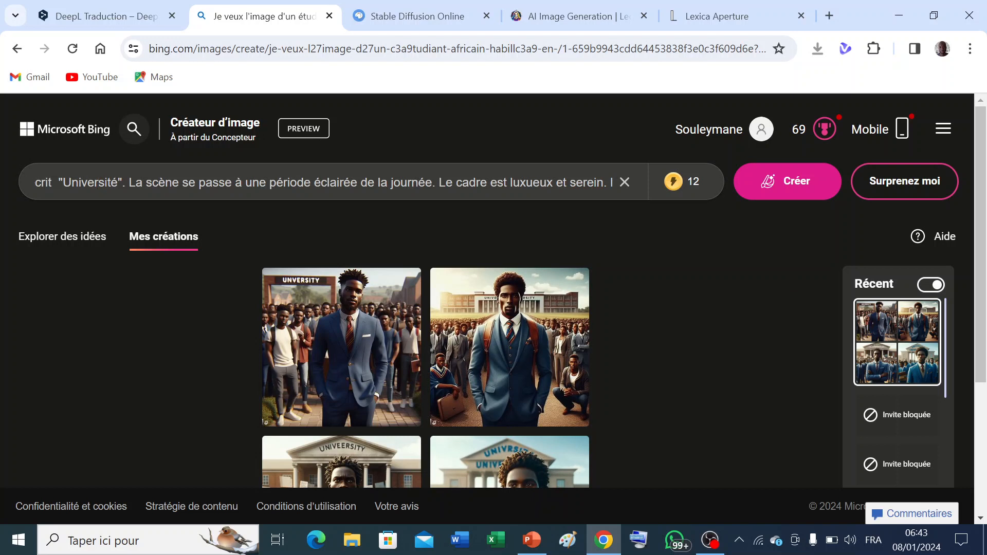
Go back through the Bing prompt from its new sentence to "d'un étudiant africain" near the beginning and reread the wording.
key("Left")
key("Left")
key("Left")
key("Left")
key("Left")
key("Left")
key("Left")
key("Left")
key("Left")
key("Left")
key("Left")
key("Left")
key("Left")
key("Left")
key("Left")
key("Left")
key("Left")
key("Left")
key("Left")
key("Left")
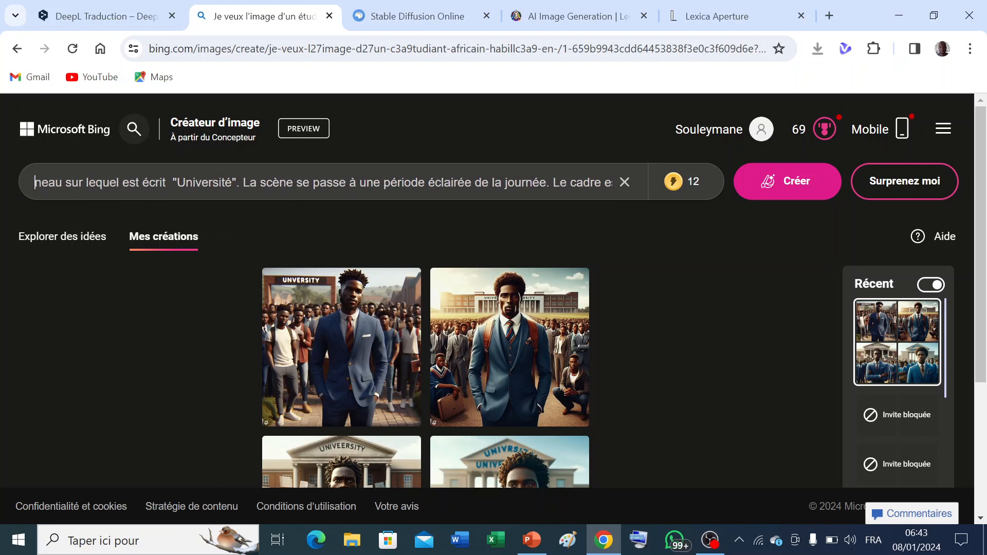
key("Left")
key("Left")
key("Left")
key("Left")
key("Left")
key("Left")
key("Left")
key("Left")
key("Left")
key("Left")
key("Left")
key("Left")
key("Left")
key("Left")
key("Left")
key("Left")
key("Left")
key("Left")
key("Left")
key("Left")
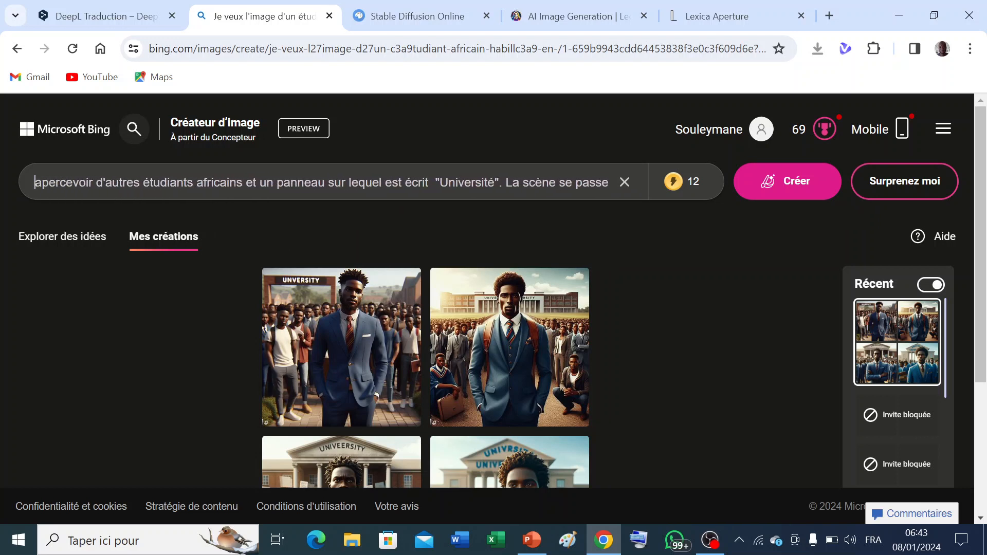
key("Left")
key("Left")
key("Left")
key("Left")
key("Left")
key("Left")
key("Left")
key("Left")
key("Left")
key("Left")
key("Left")
key("Left")
key("Left")
key("Left")
key("Left")
key("Left")
key("Left")
key("Left")
key("Left")
key("Left")
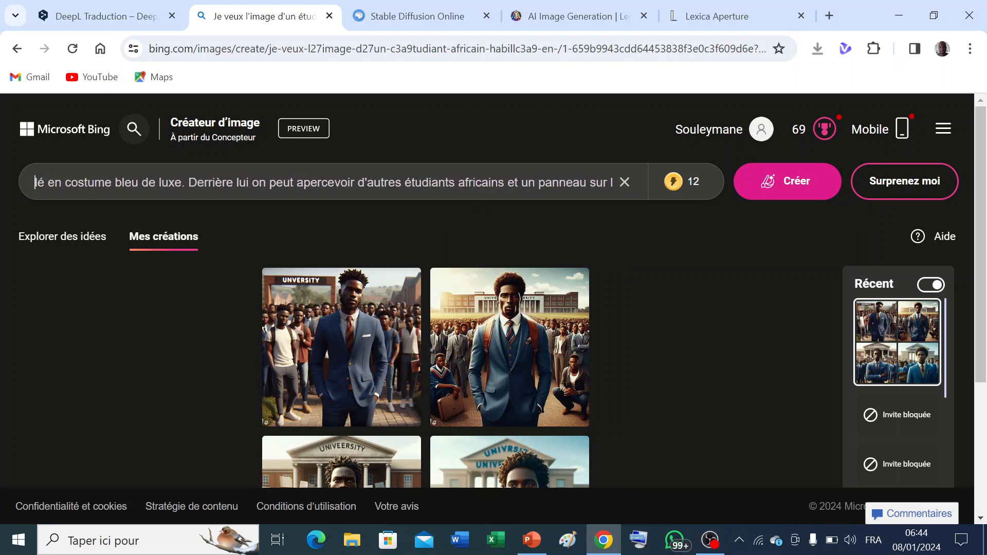
key("Left")
key("Left")
key("Left")
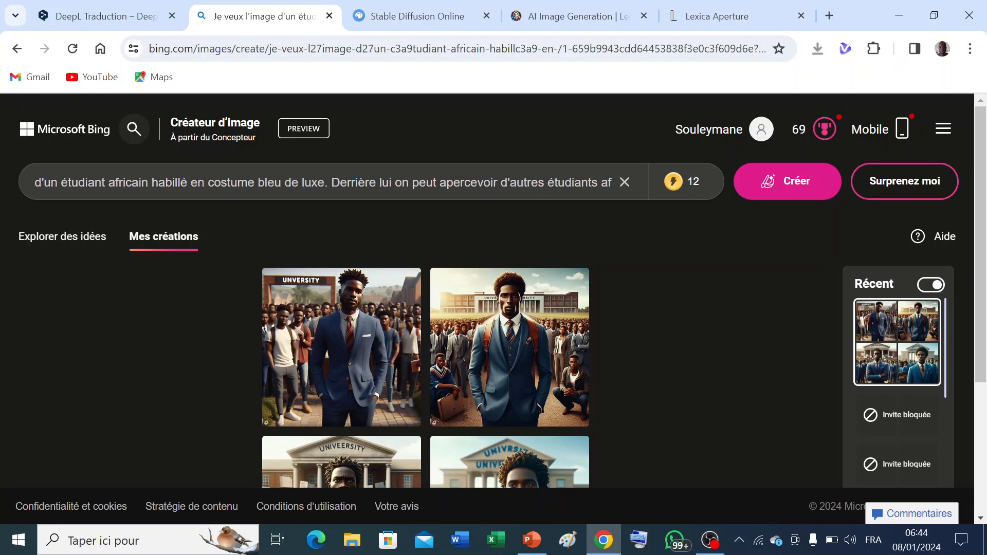
Insert "bien coiffé" after "africain" in the Bing image prompt and create the images.
type("B")
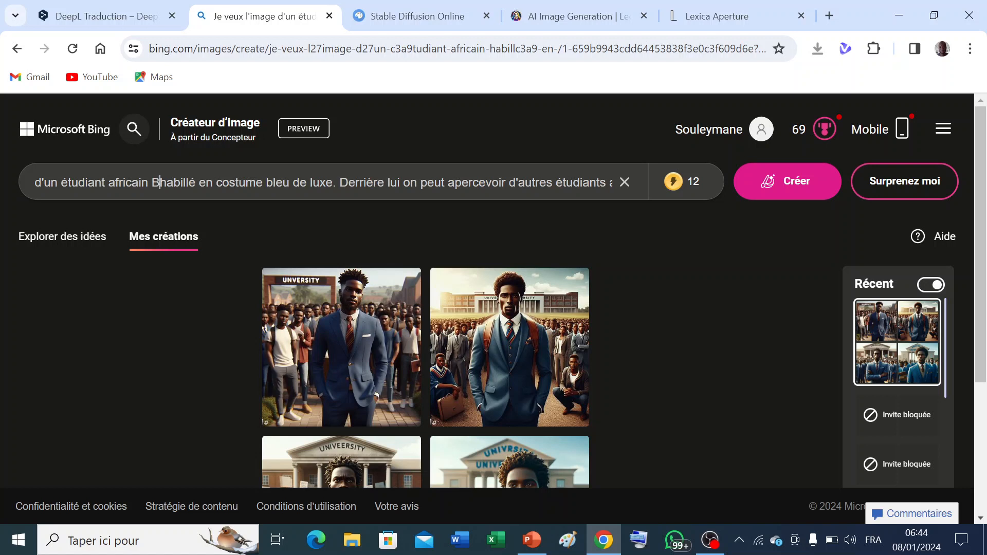
key("BackSpace")
type("b")
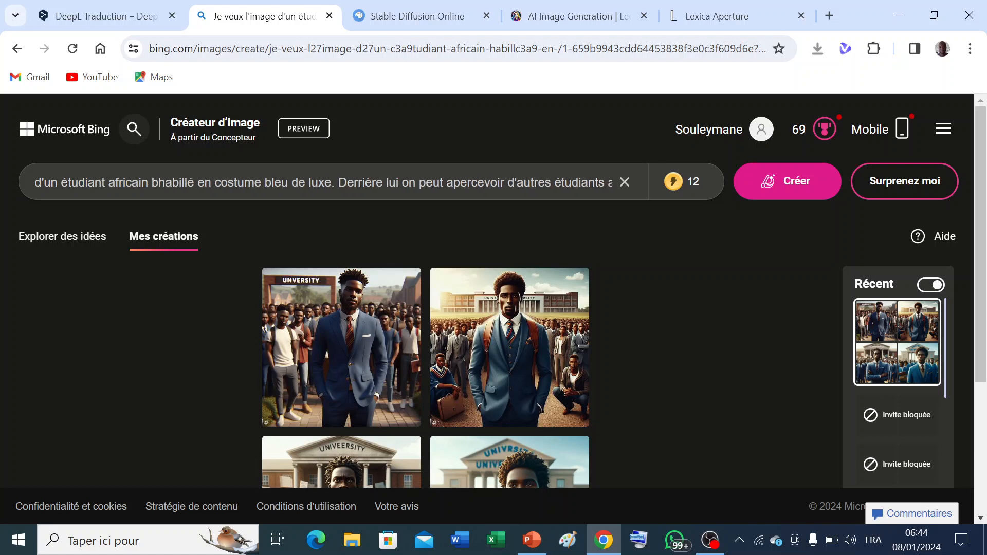
type("ien ")
type("coiff")
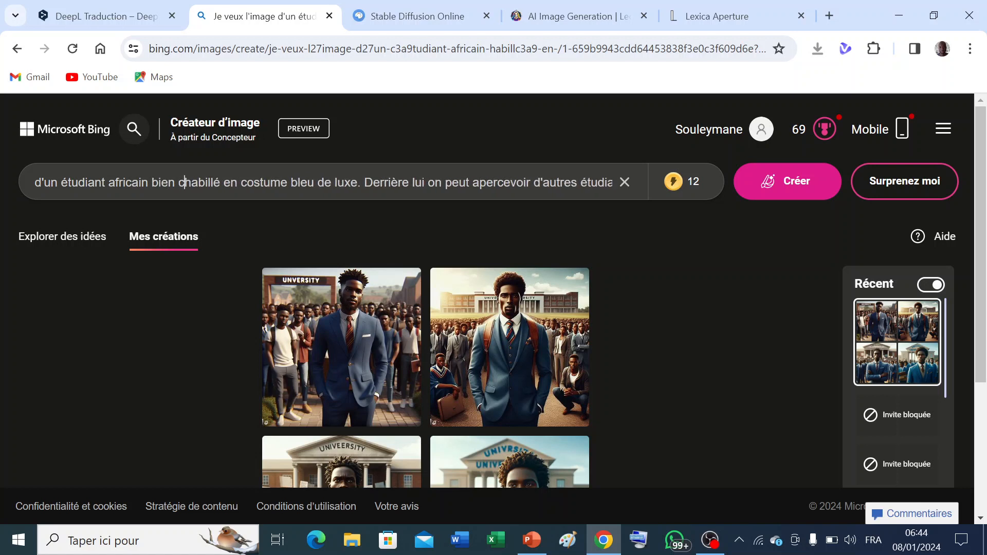
type("é")
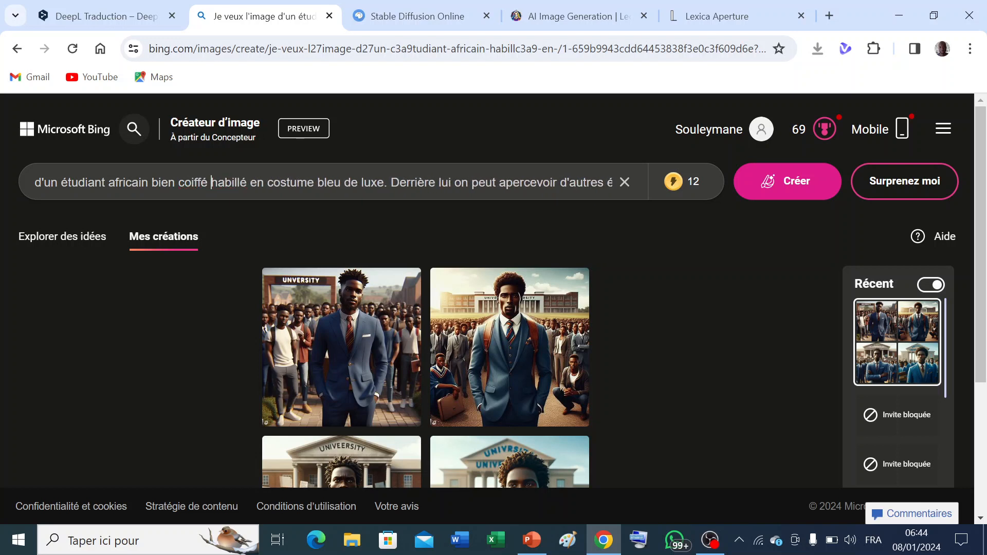
left_click(797, 183)
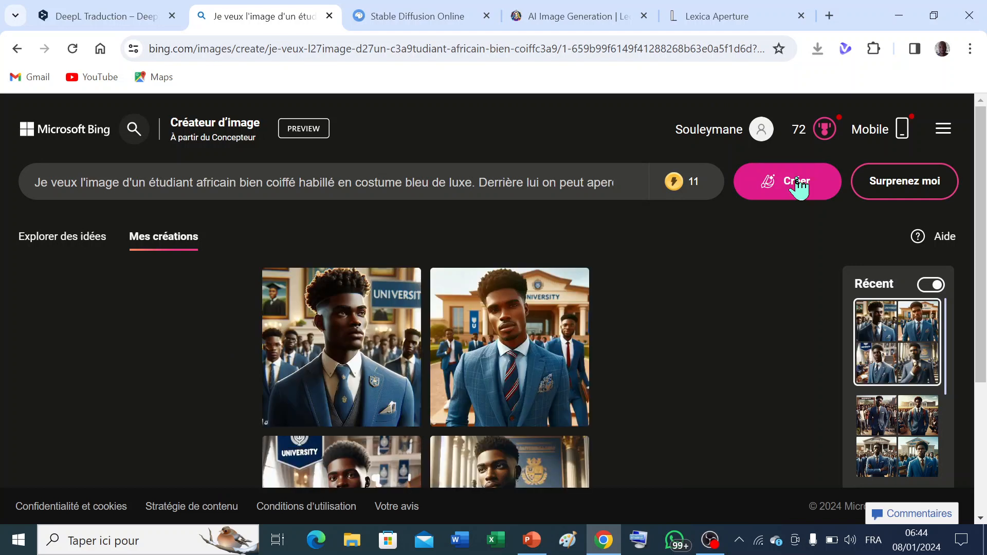
Replace "bien coiffé" with "aux cheveux très courts," in the image prompt and create a new set of images.
left_click_drag(982, 158, 981, 257)
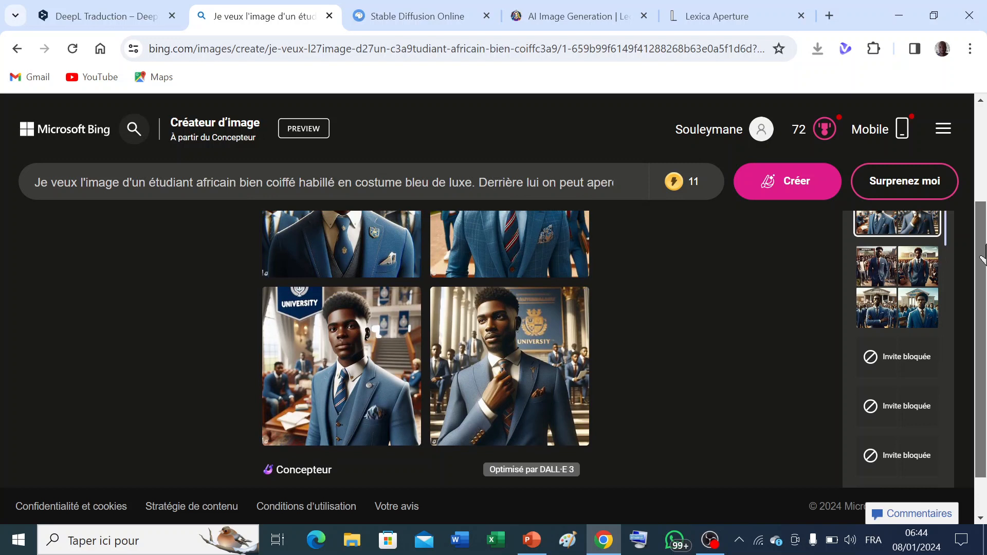
mouse_move(575, 353)
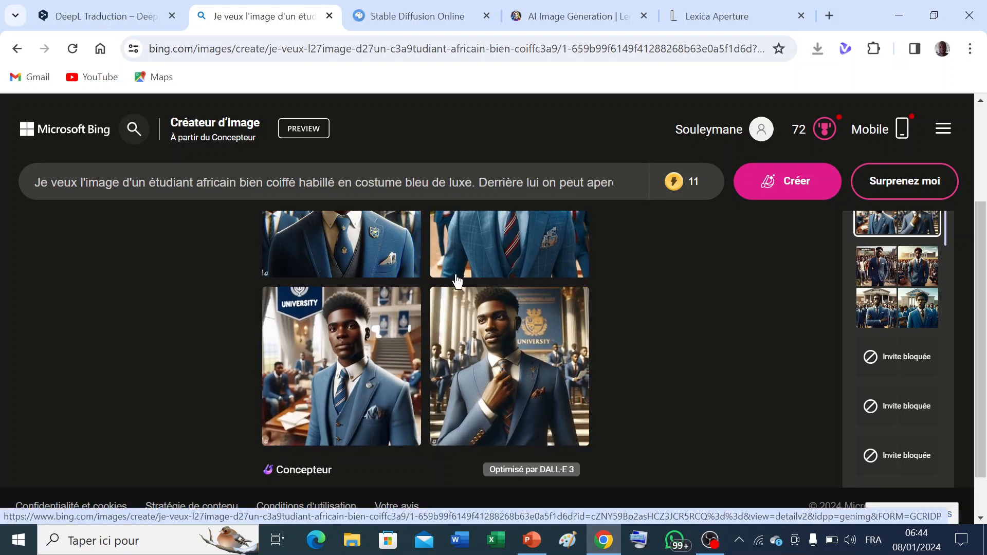
left_click_drag(980, 220, 981, 141)
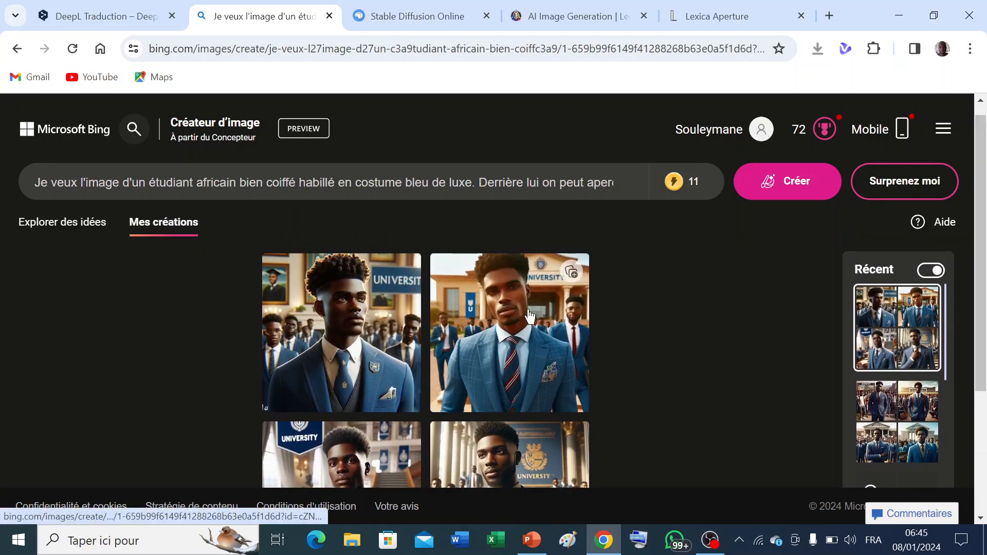
left_click(296, 183)
key("BackSpace")
key("BackSpace")
key("BackSpace")
key("BackSpace")
key("BackSpace")
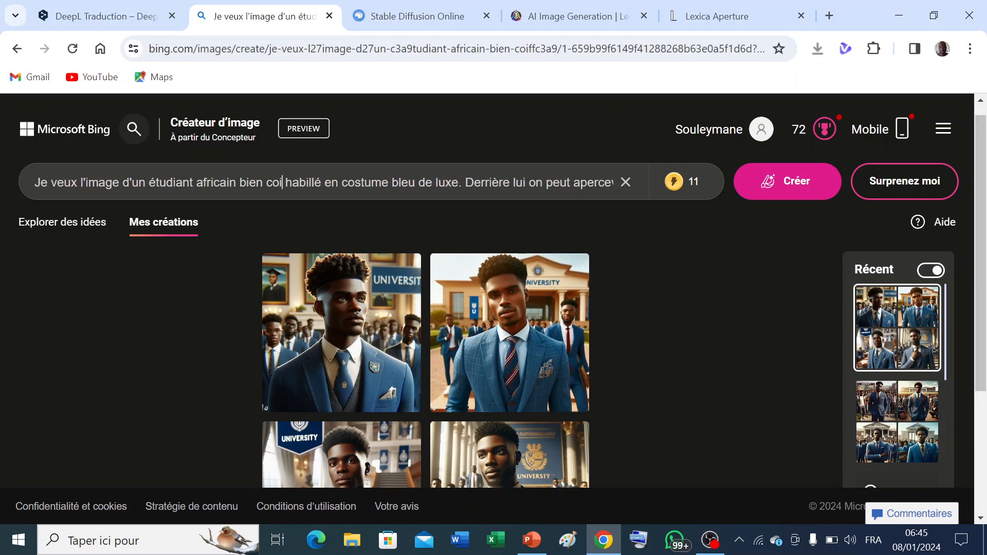
key("BackSpace")
key("BackSpace")
key("BackSpace")
key("BackSpace")
key("BackSpace")
key("BackSpace")
key("BackSpace")
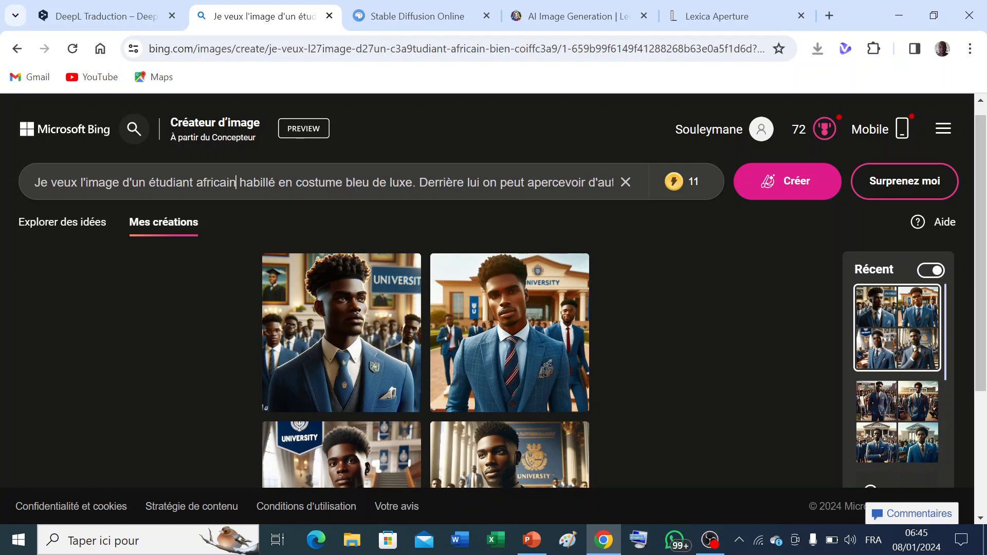
type("aux ch")
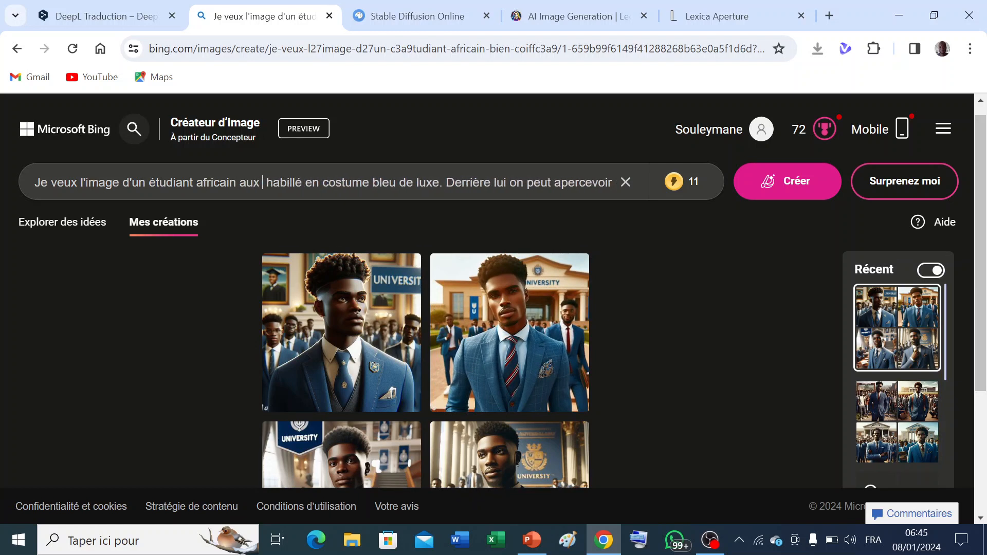
type("eveux très courts")
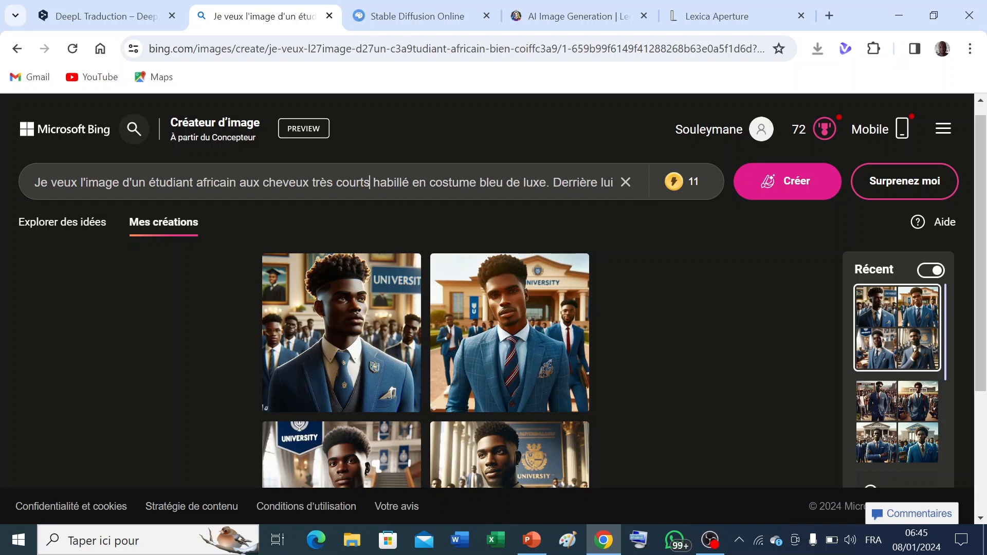
type(",")
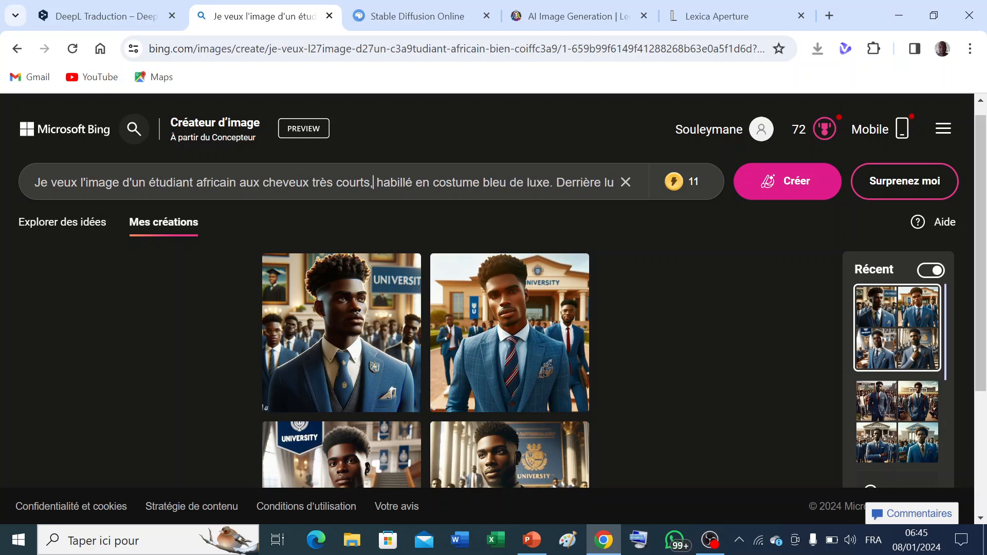
left_click(809, 191)
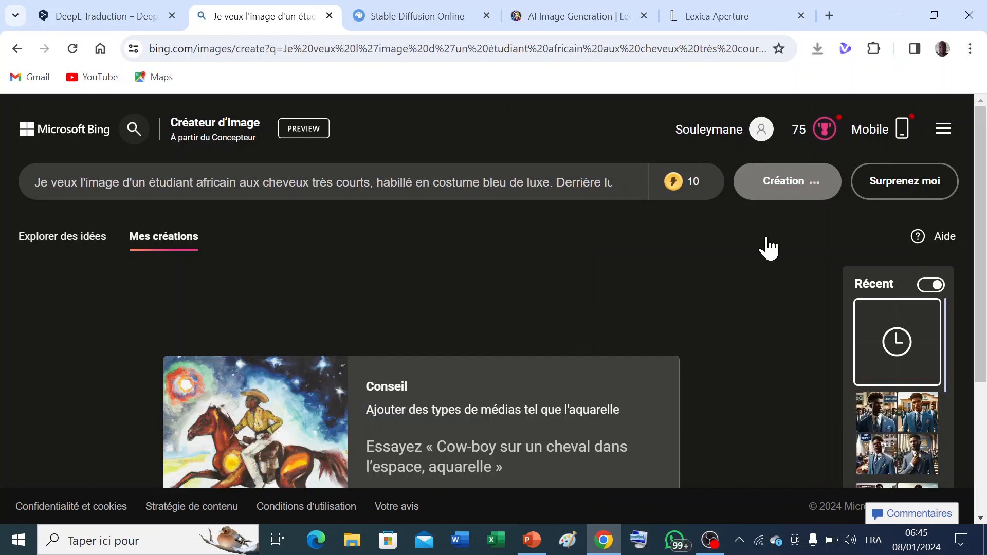
Switch through Stable Diffusion Online, Leonardo.Ai and Lexica to compare the African student images generated on each site.
left_click(420, 19)
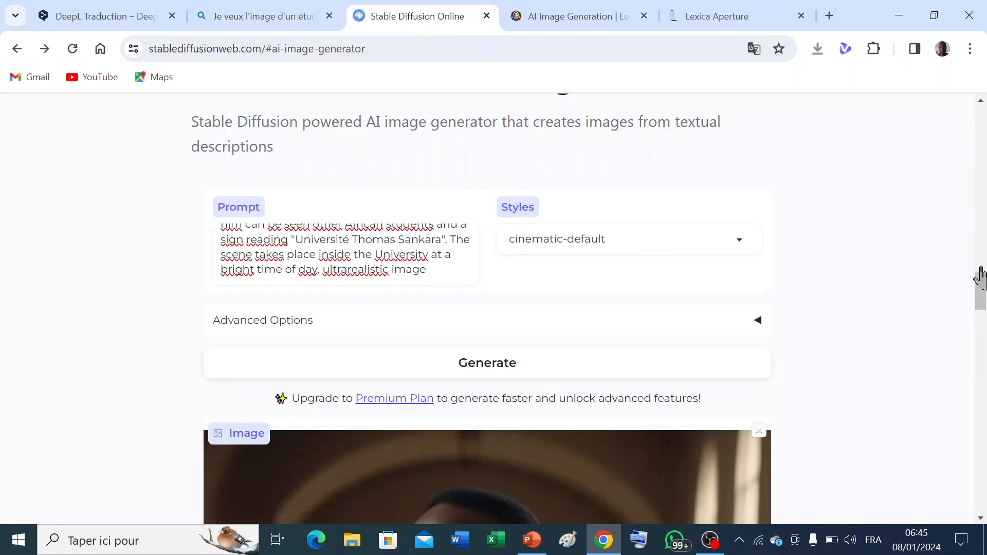
left_click_drag(980, 288, 982, 321)
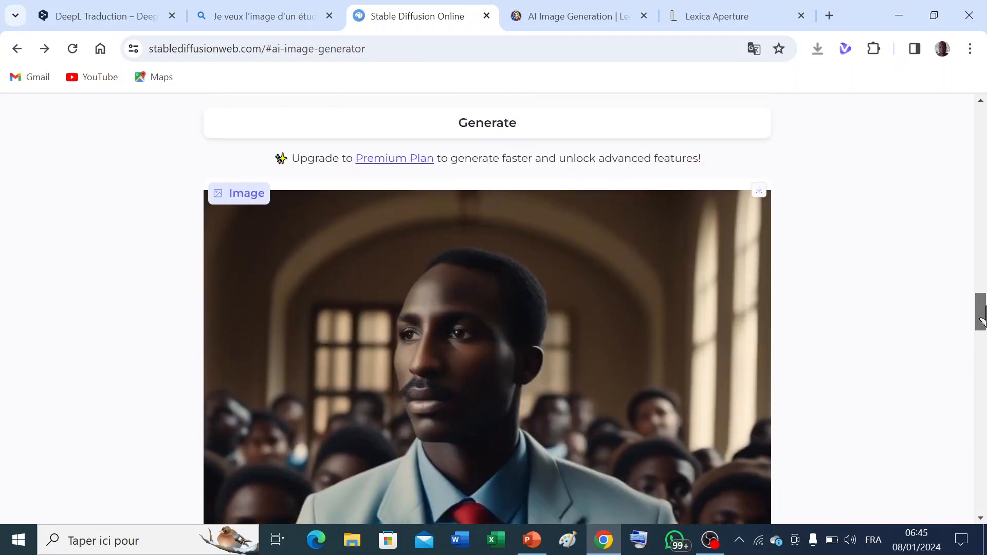
left_click_drag(982, 321, 981, 297)
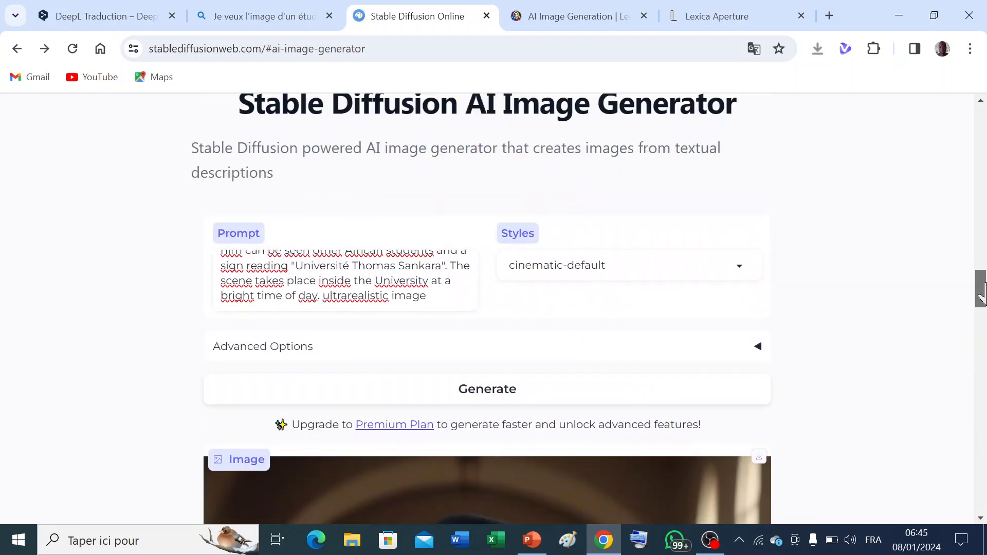
left_click_drag(982, 294, 982, 324)
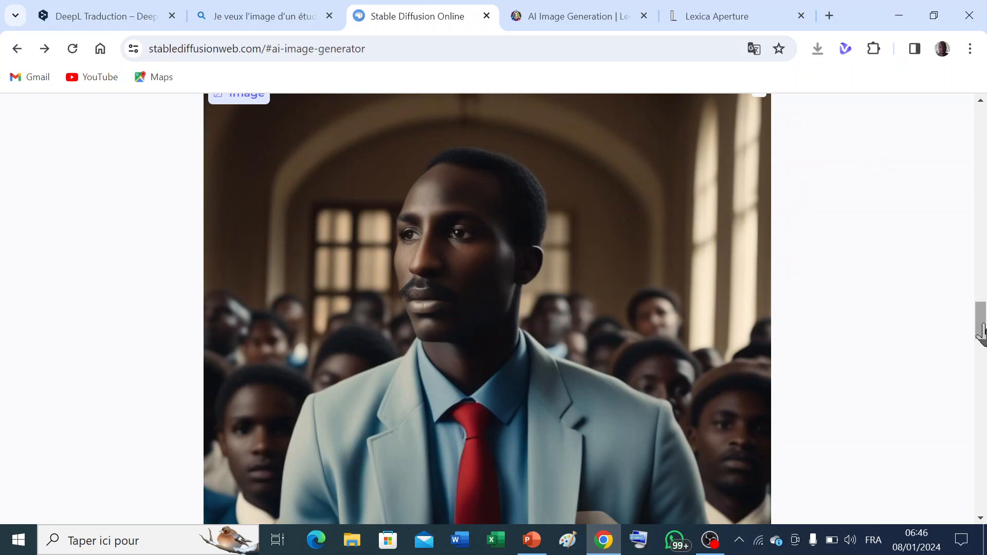
left_click_drag(981, 332, 979, 308)
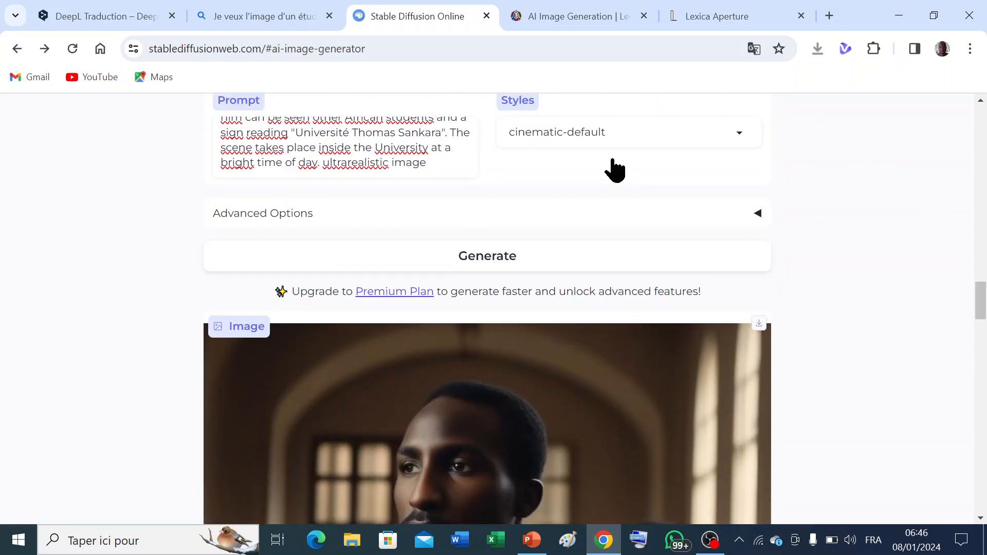
left_click(567, 20)
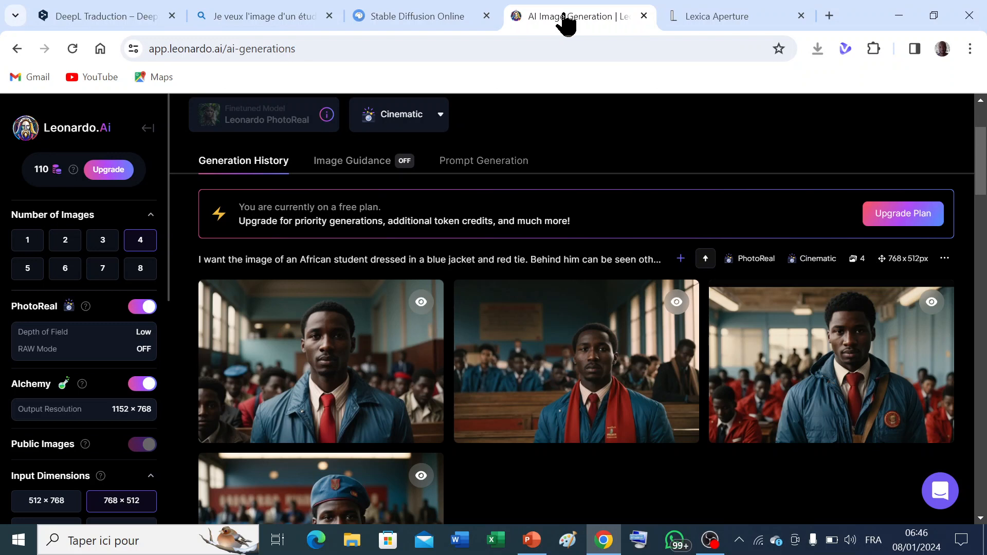
scroll(980, 159, "down", 1)
left_click_drag(980, 159, 970, 133)
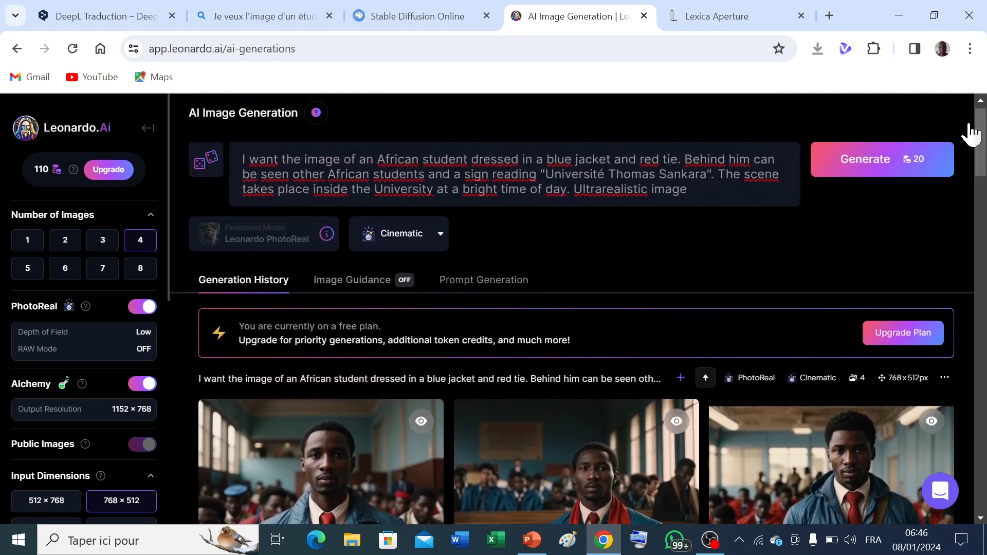
left_click(740, 28)
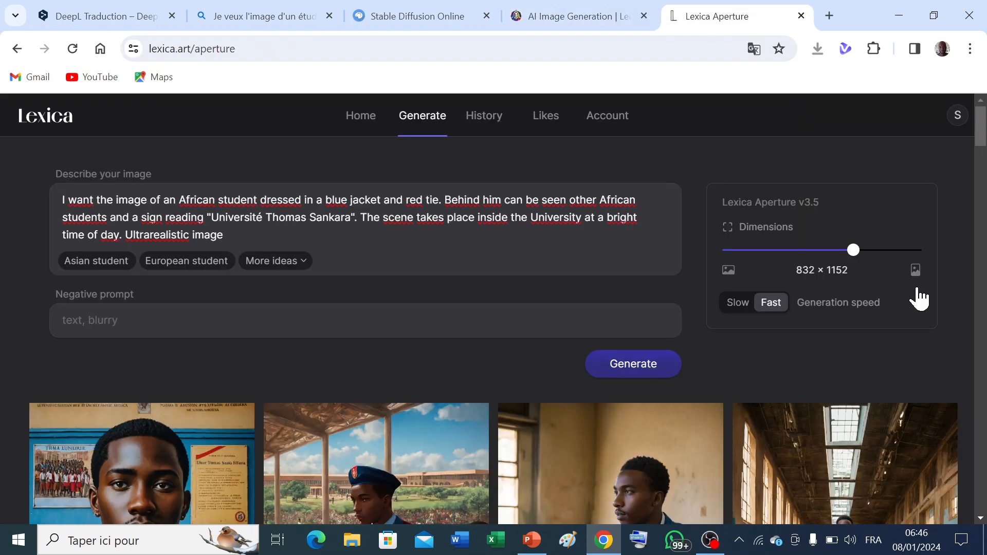
left_click_drag(980, 122, 979, 154)
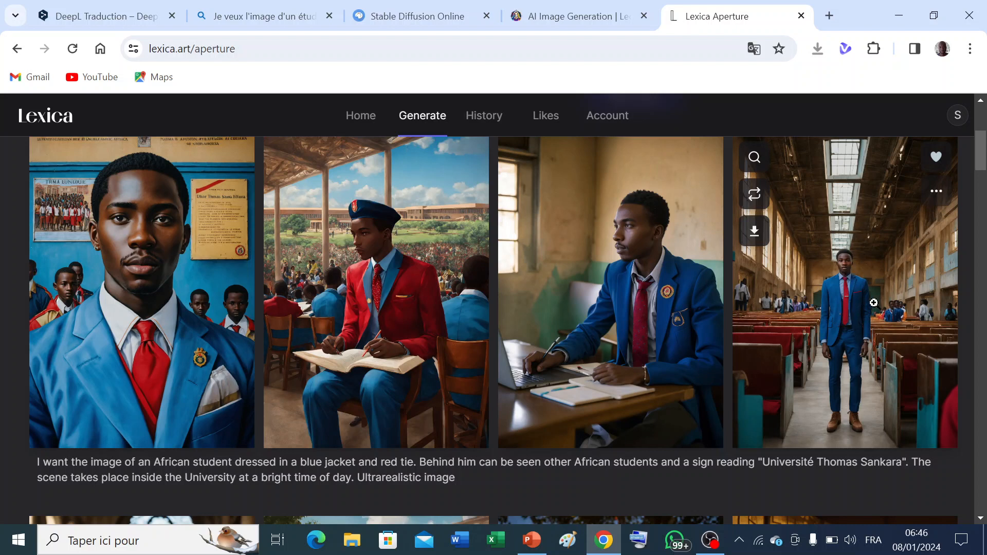
left_click_drag(983, 154, 982, 190)
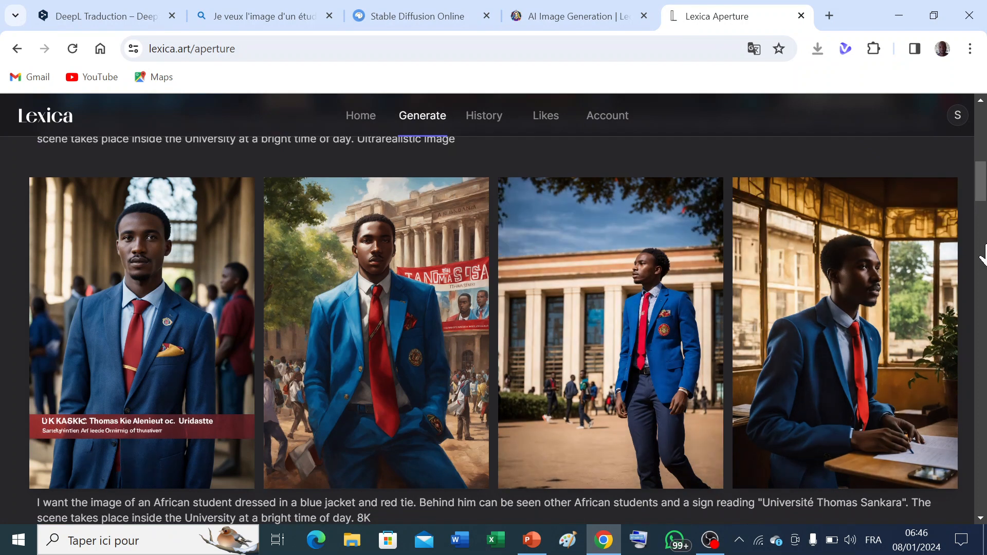
left_click_drag(979, 179, 953, 29)
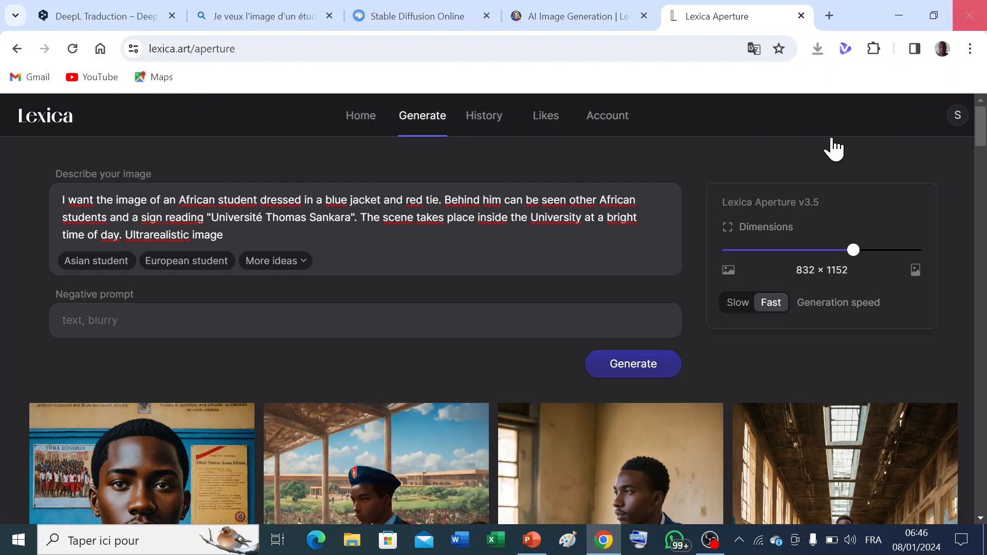
Download Lexica's first student portrait, with the blue jacket and red tie, as "ETUDIANT" in the IMAGES IA folder.
left_click_drag(981, 139, 980, 167)
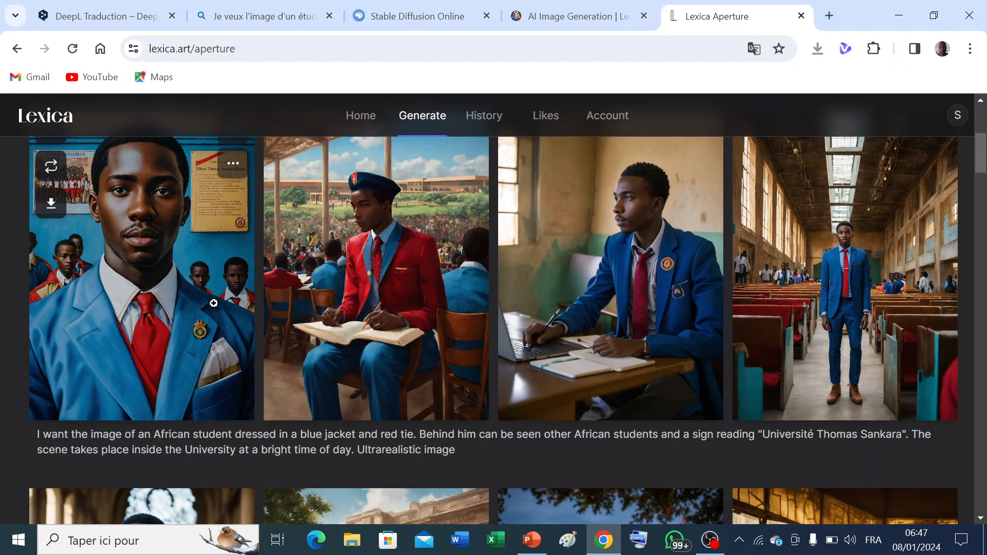
mouse_move(153, 231)
left_click(50, 204)
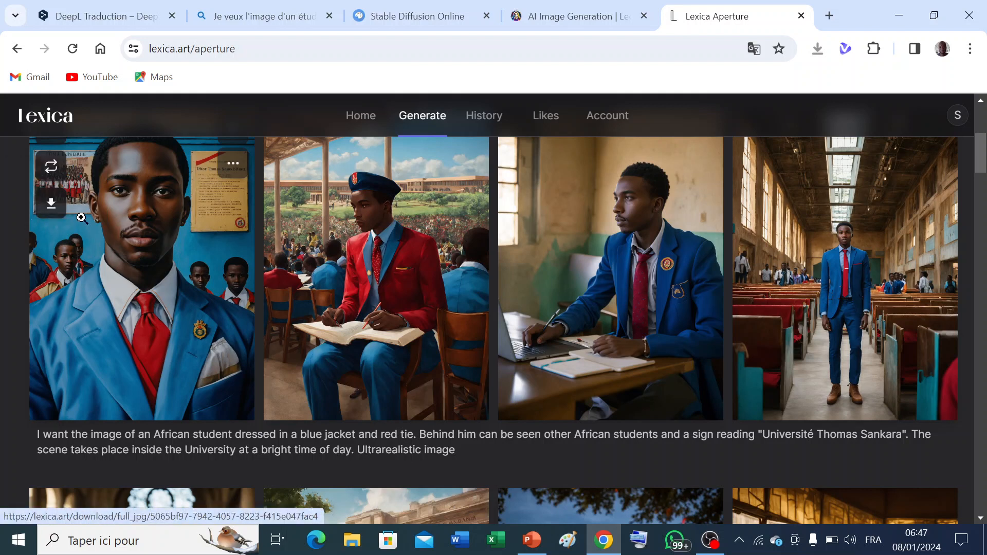
left_click(50, 205)
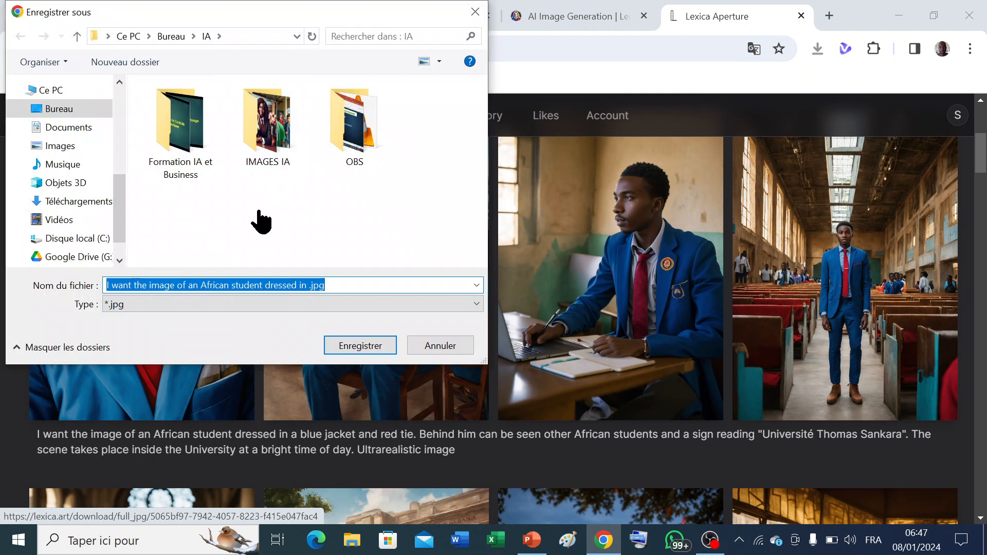
type("ET")
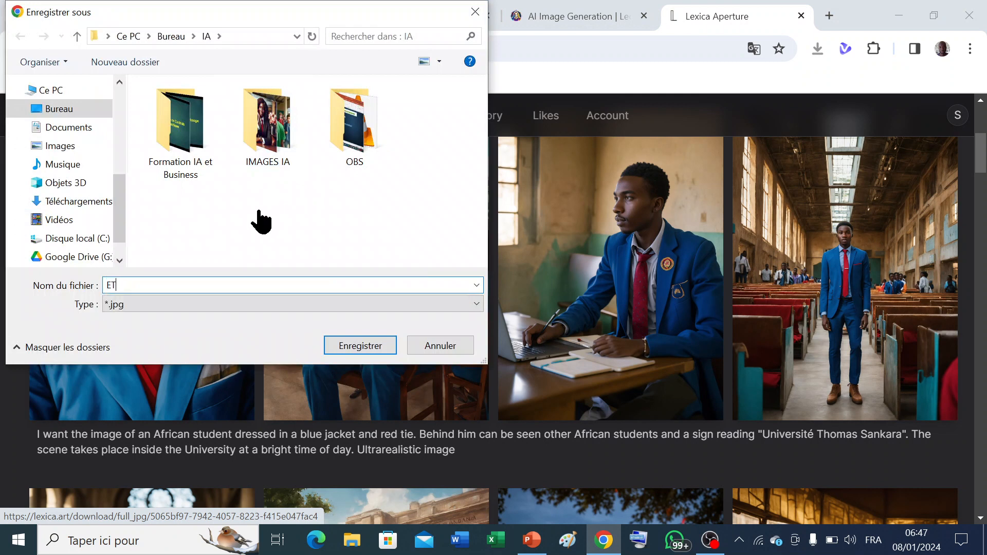
type("UDIANT")
double_click(270, 128)
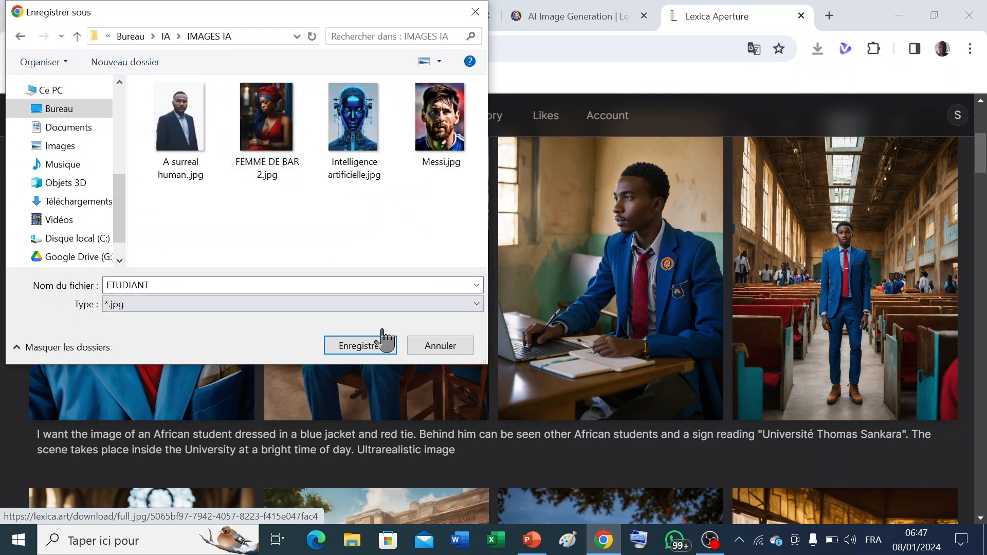
left_click(363, 345)
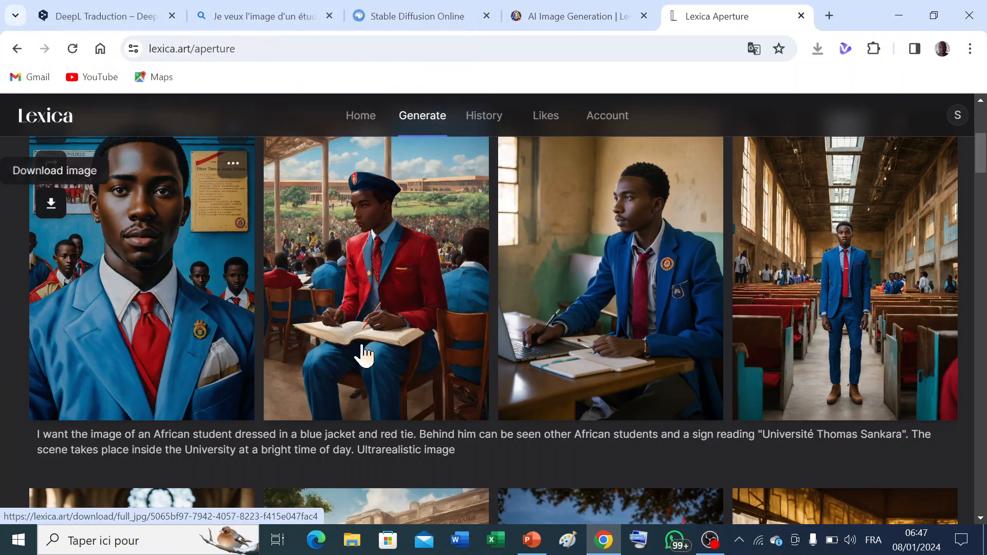
Examine the image download options for the African student pictures on Leonardo.Ai and Stable Diffusion Online.
left_click(582, 18)
left_click_drag(978, 151, 982, 195)
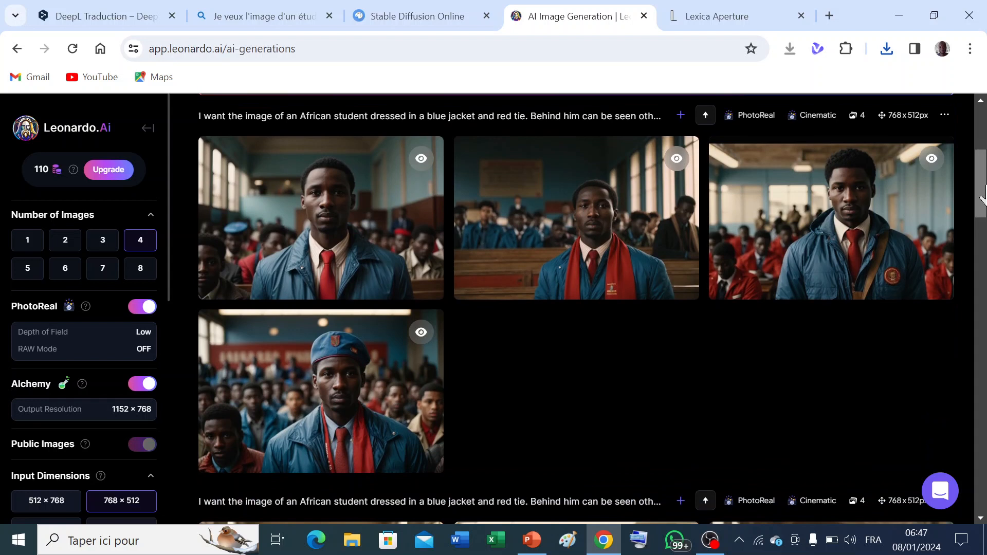
mouse_move(549, 280)
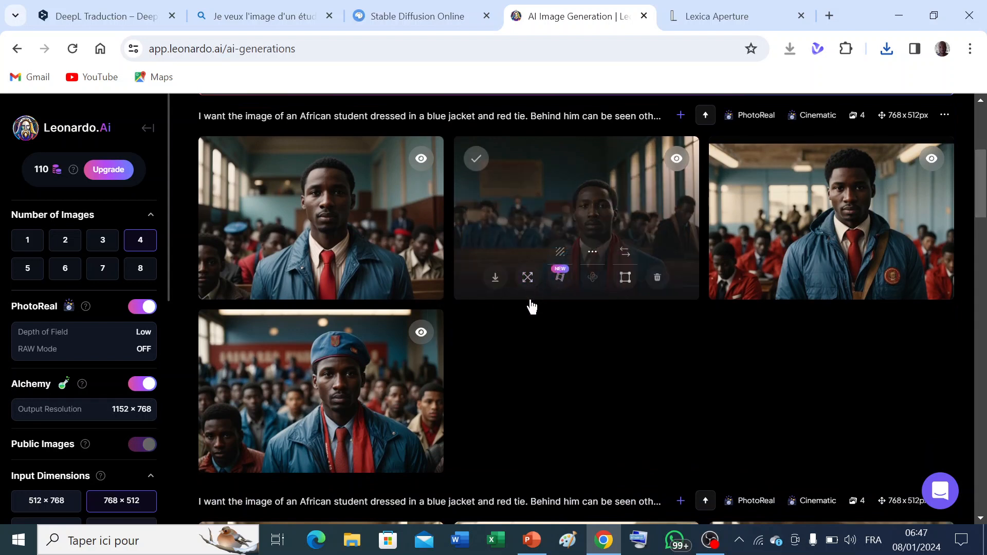
mouse_move(419, 263)
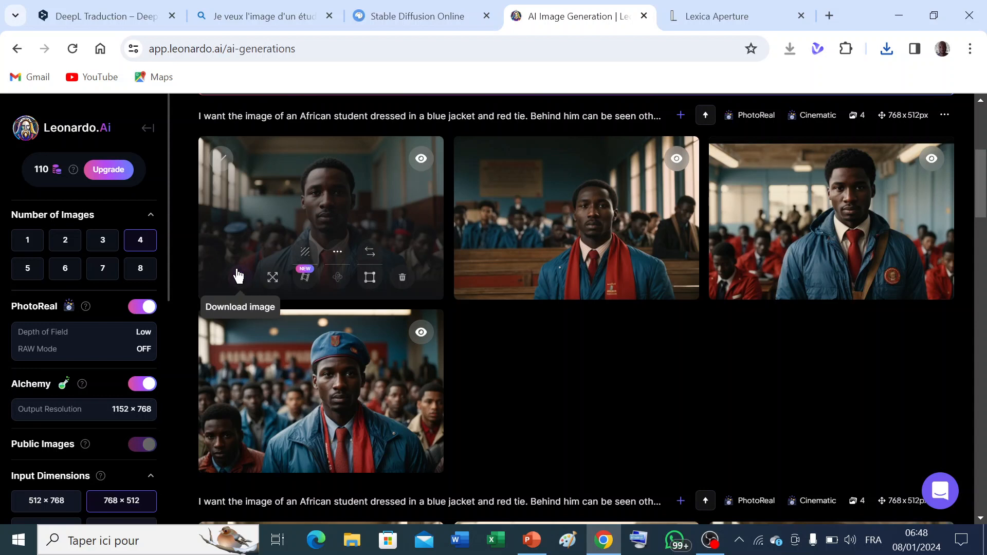
left_click(458, 16)
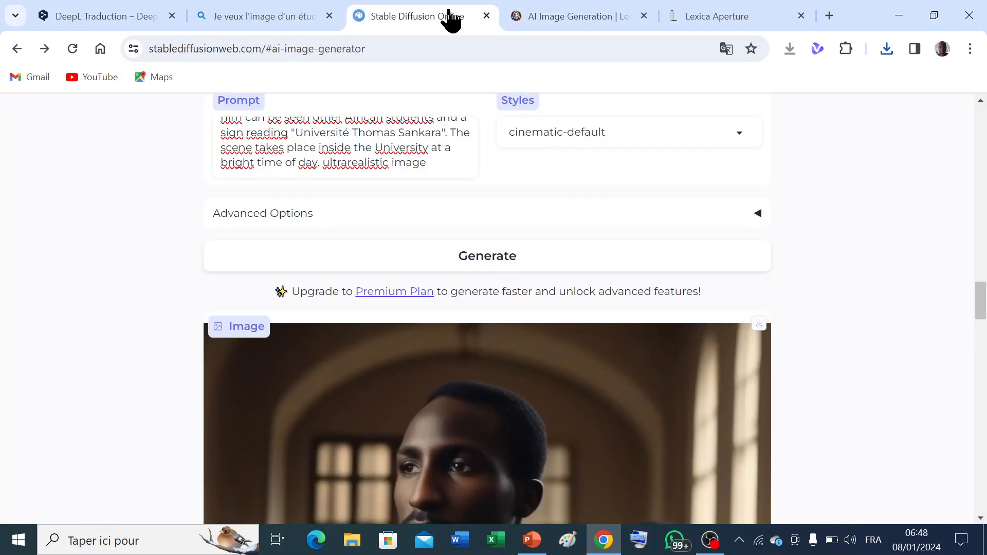
left_click_drag(980, 297, 980, 315)
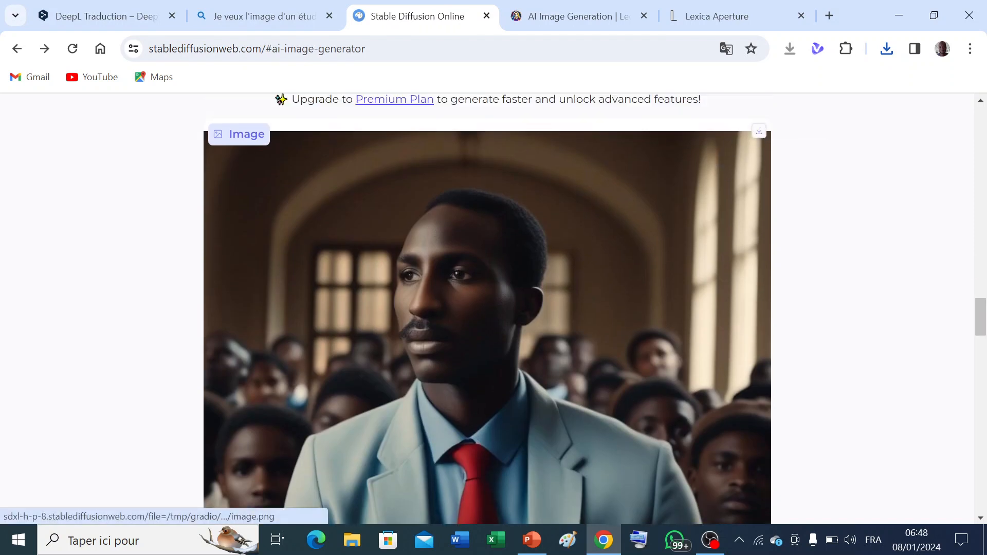
Review Bing's latest set of student images, enlarge the fourth one to see its download option, and close it.
left_click(242, 22)
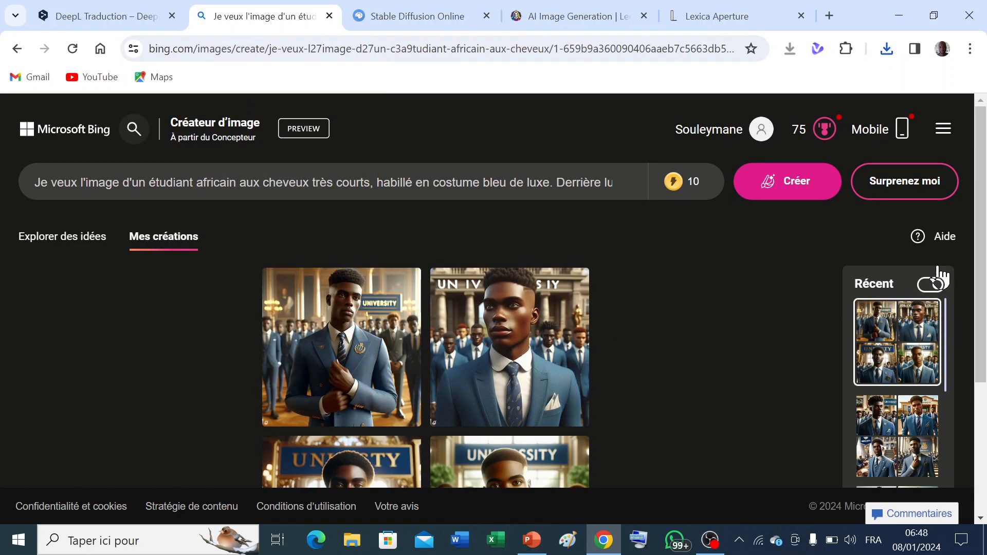
left_click_drag(982, 176, 982, 208)
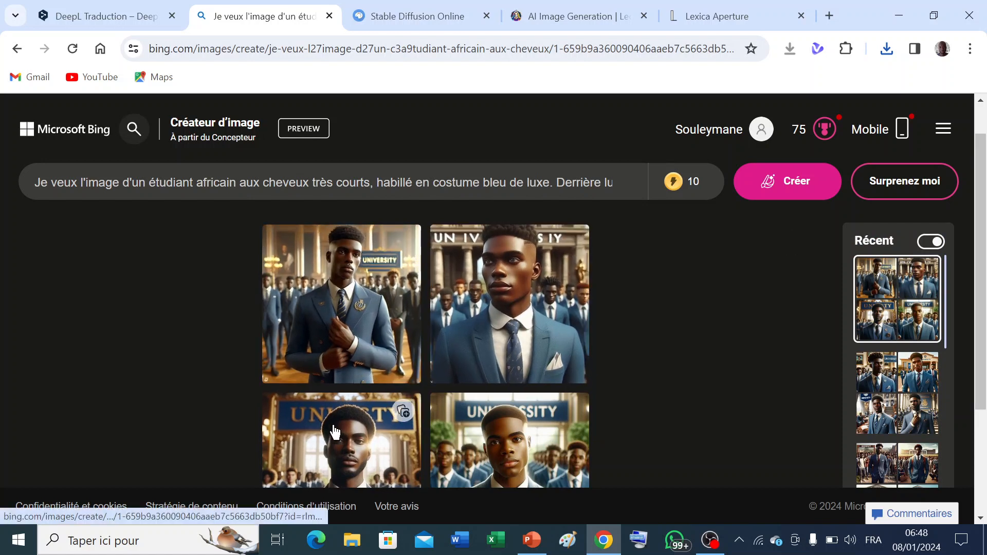
left_click_drag(981, 276, 982, 356)
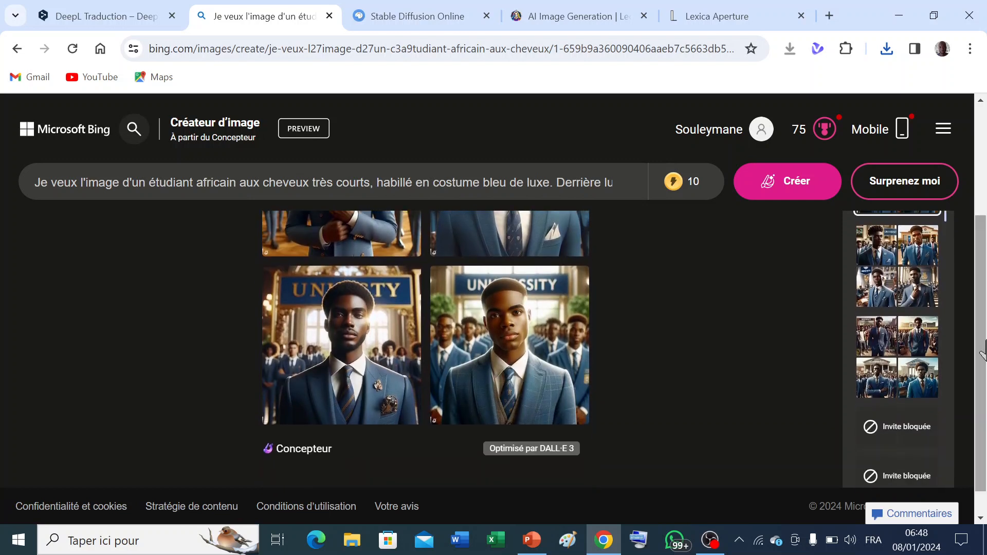
left_click(513, 342)
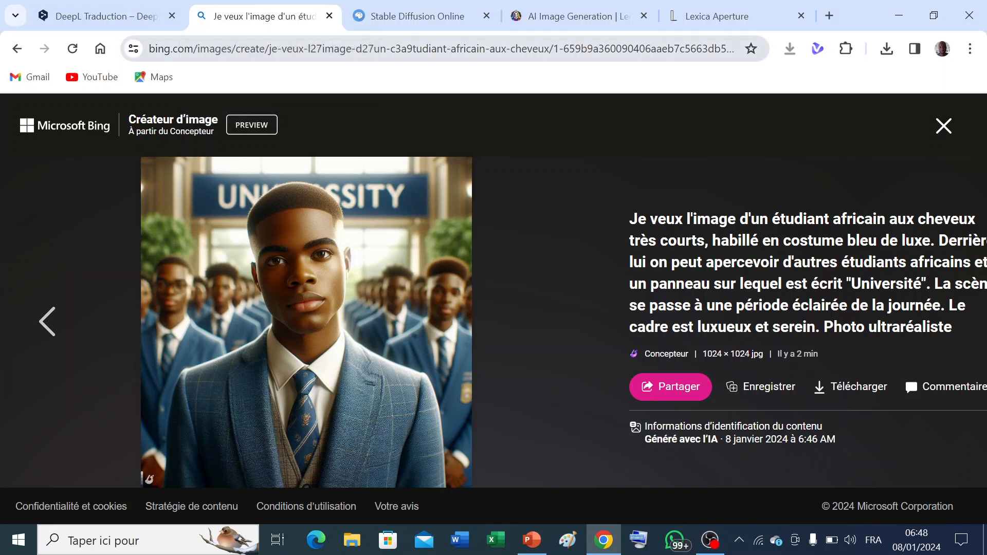
left_click(943, 127)
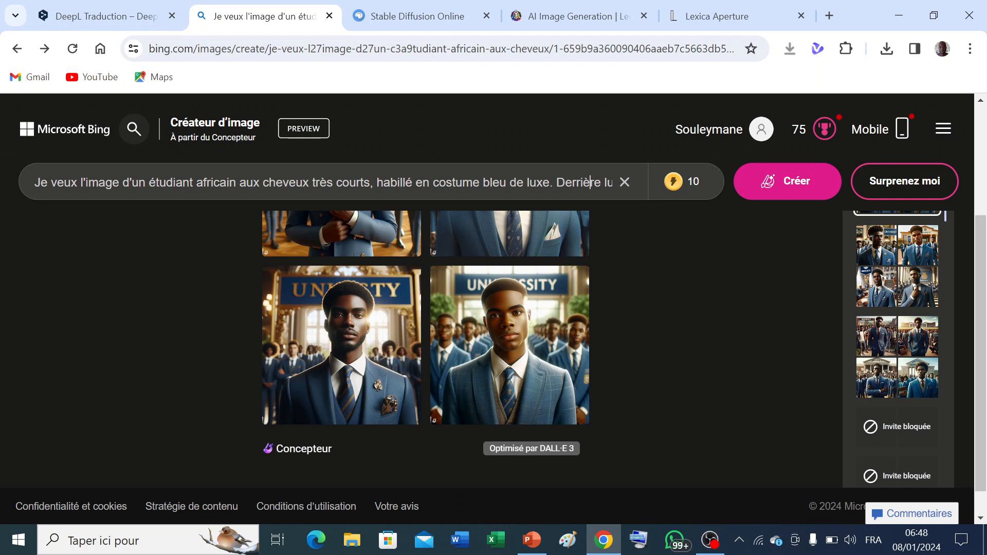
Clear the entire student description from the Bing image prompt.
key("BackSpace")
key("BackSpace")
key("BackSpace")
key("BackSpace")
key("BackSpace")
key("BackSpace")
key("BackSpace")
key("BackSpace")
key("BackSpace")
key("BackSpace")
key("BackSpace")
key("BackSpace")
key("BackSpace")
key("BackSpace")
key("BackSpace")
key("BackSpace")
key("BackSpace")
key("BackSpace")
key("BackSpace")
key("BackSpace")
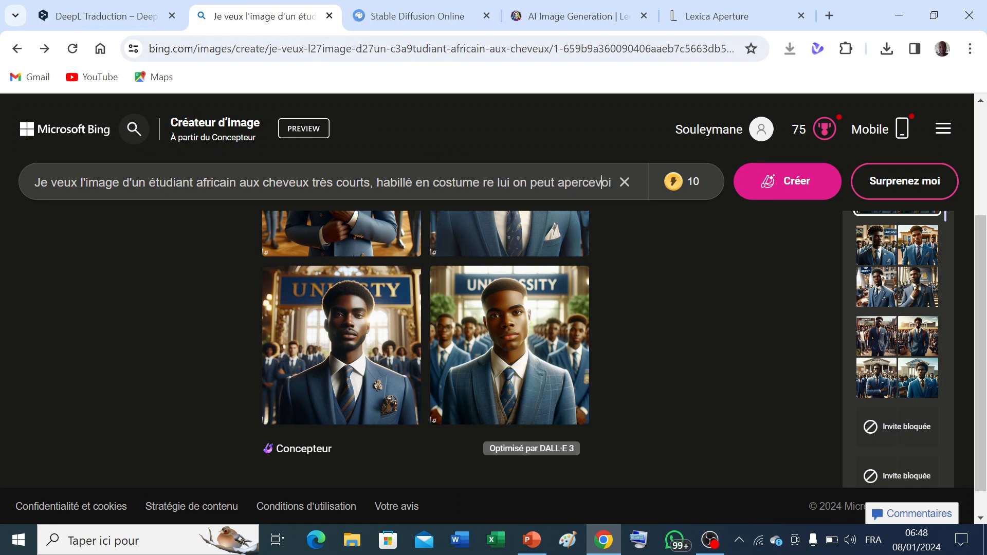
left_click_drag(611, 182, 5, 219)
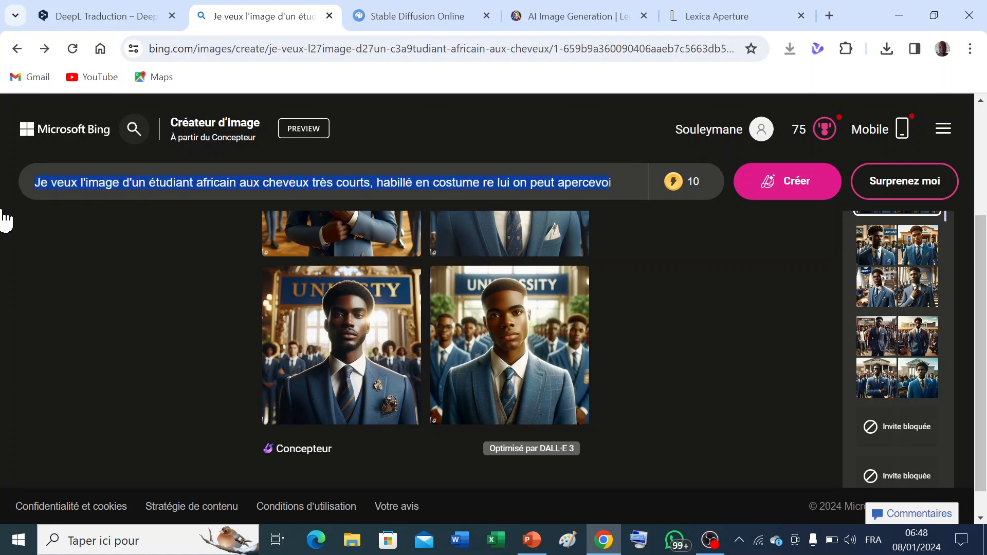
key("BackSpace")
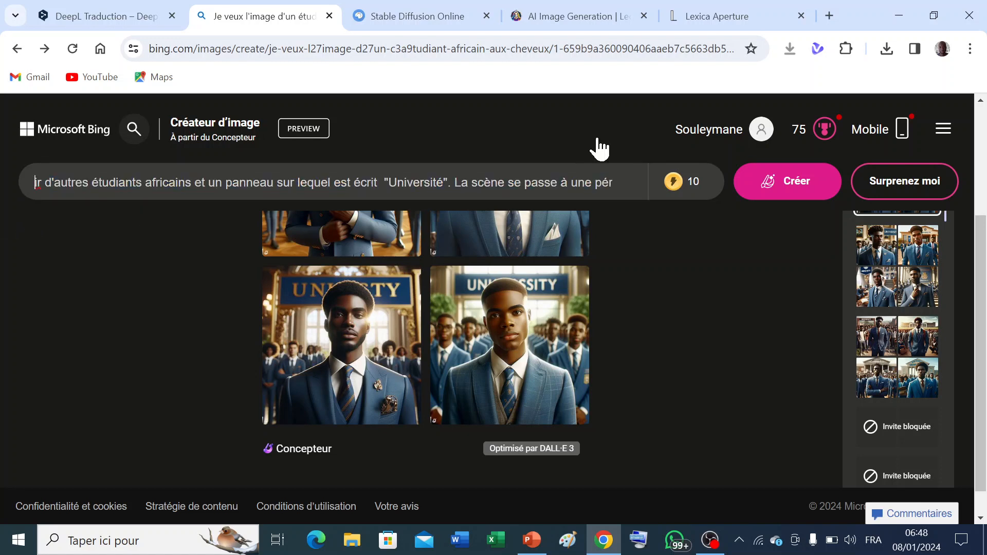
key("Right")
key("Right")
key("Right")
key("Right")
key("Right")
key("Right")
key("Right")
key("Right")
key("Right")
key("Right")
key("Right")
key("Right")
key("Right")
key("Right")
key("Right")
key("Right")
key("Right")
key("Right")
key("Right")
key("Right")
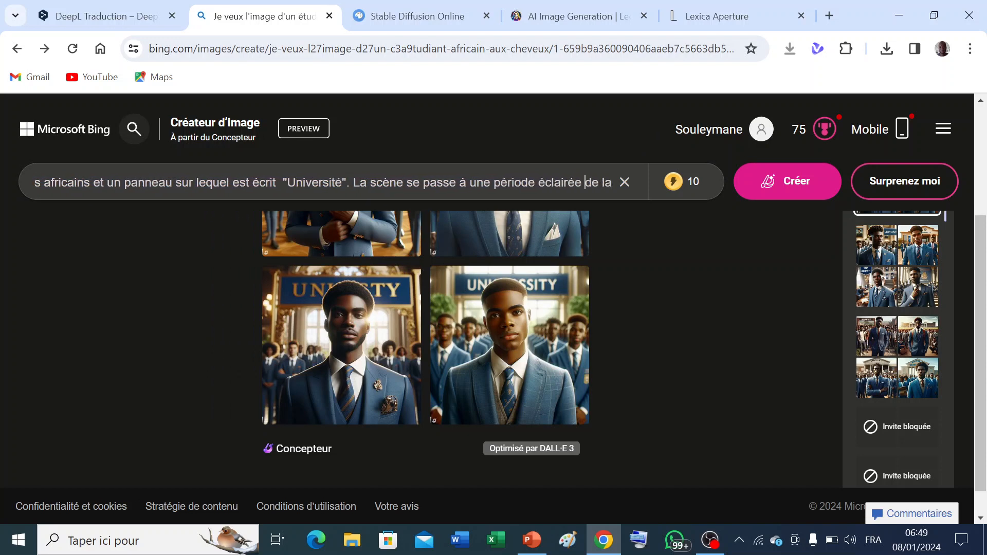
left_click_drag(610, 182, 6, 221)
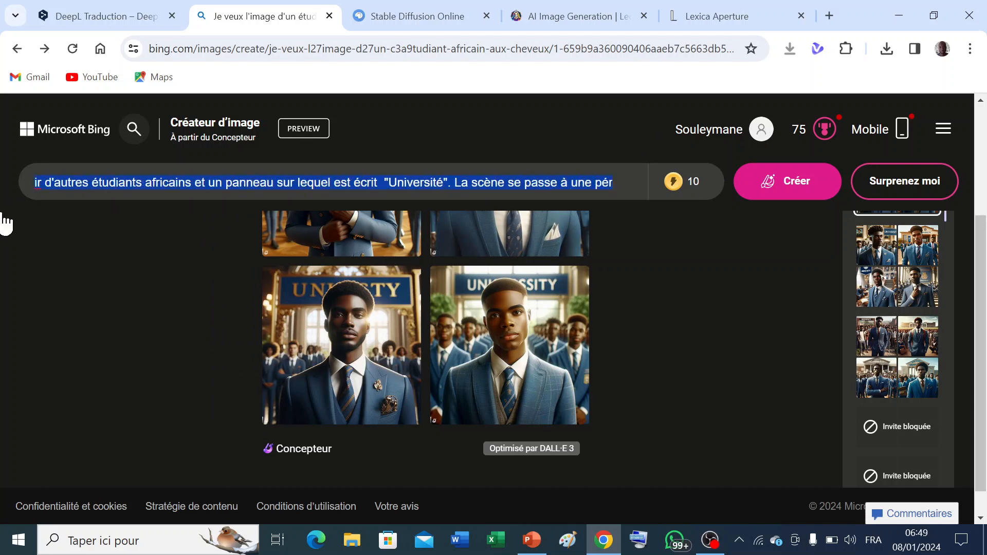
key("BackSpace")
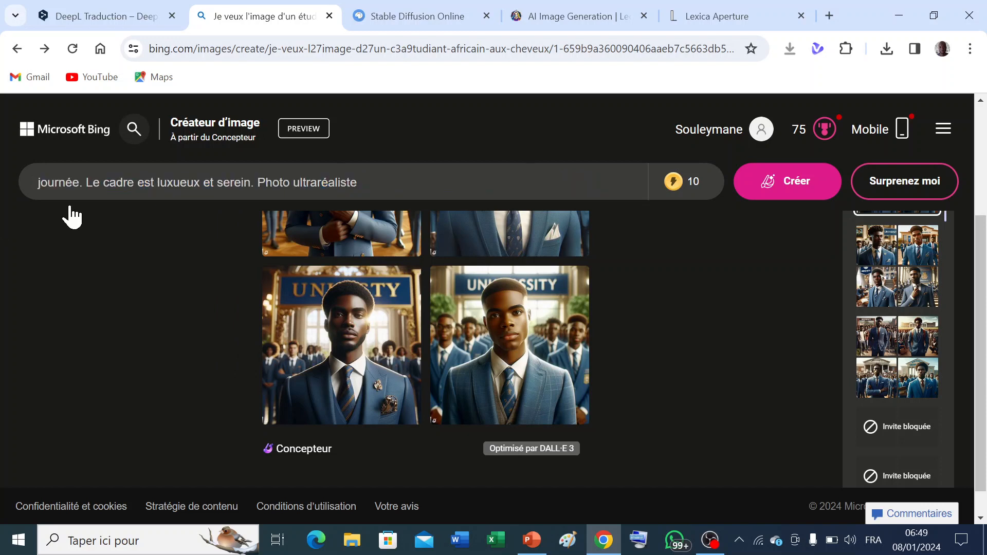
left_click_drag(360, 183, 5, 166)
key("BackSpace")
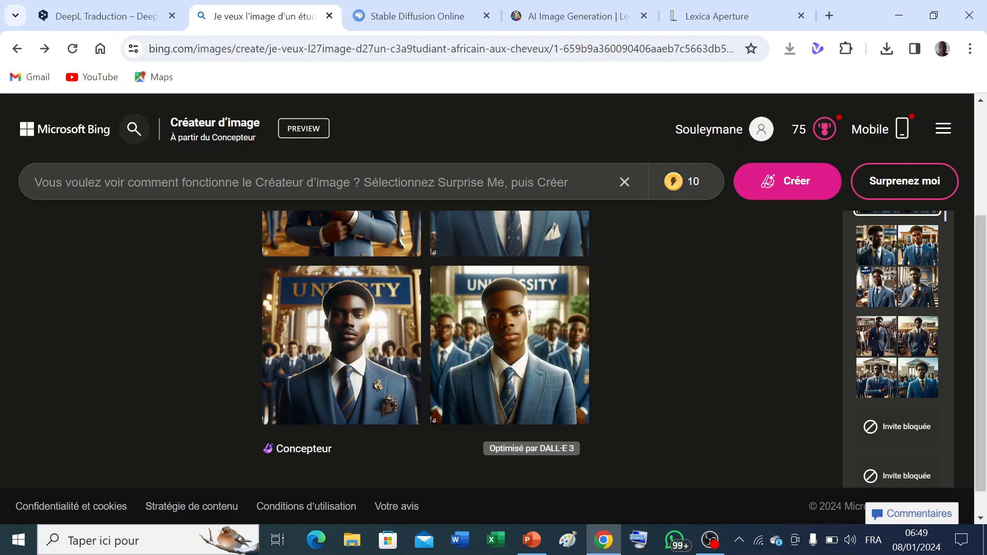
Enter "Je veux une image d'un paysan africain dans son champ de maïs. Le maïs est au stade épiaison" as the new image prompt.
type("Je ")
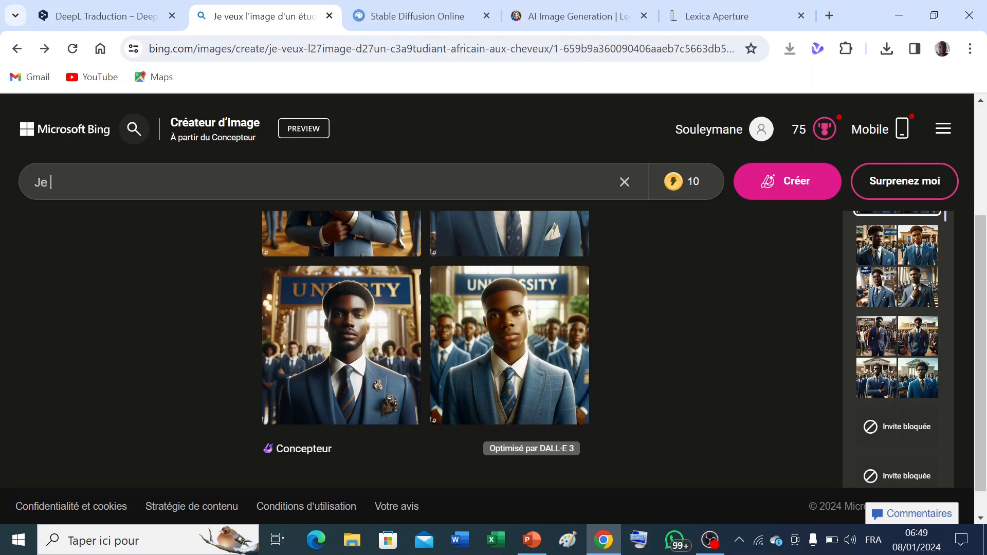
type("veux une image d'un paysan afric")
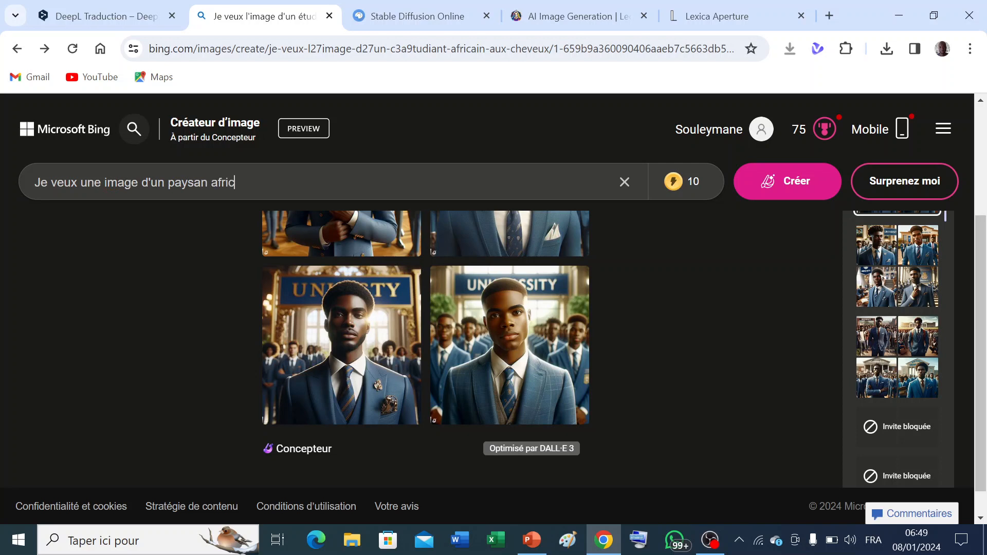
type("ain dans son champ de")
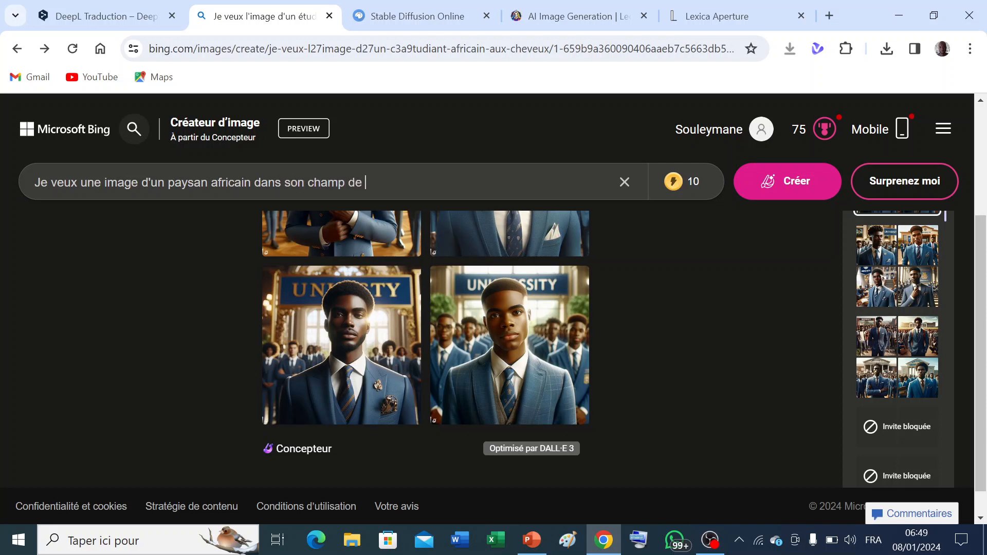
type(" ma")
type(". Le maïs")
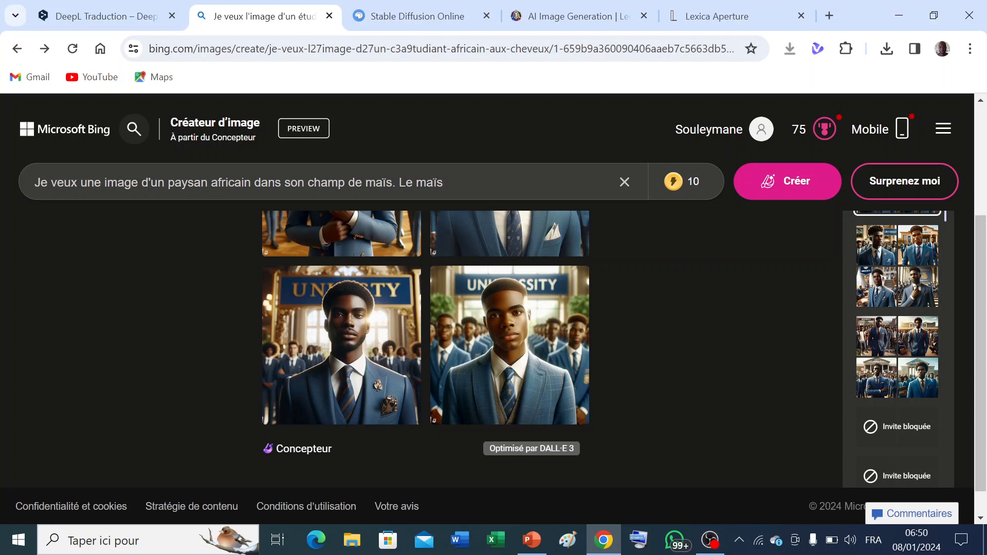
type(" est au stade épia")
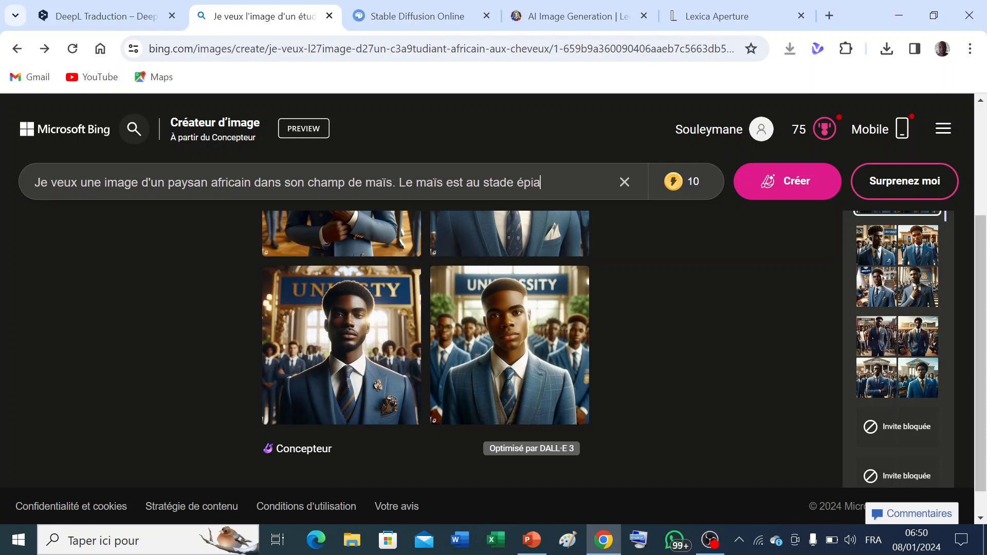
type("ison")
Continue the prompt with the sentence "On peut lire le sourire sur le visage du paysan.".
type(". On peut l")
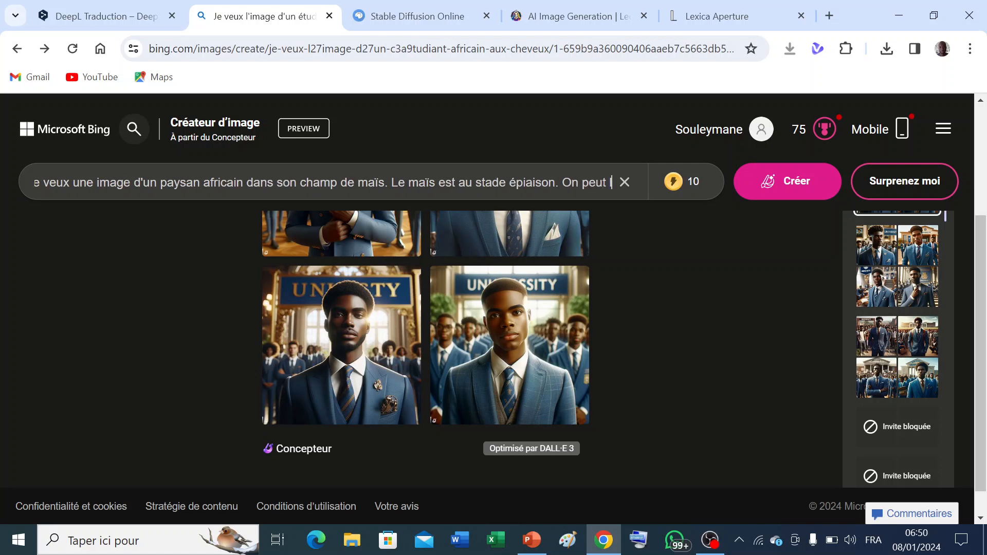
type("ire le s")
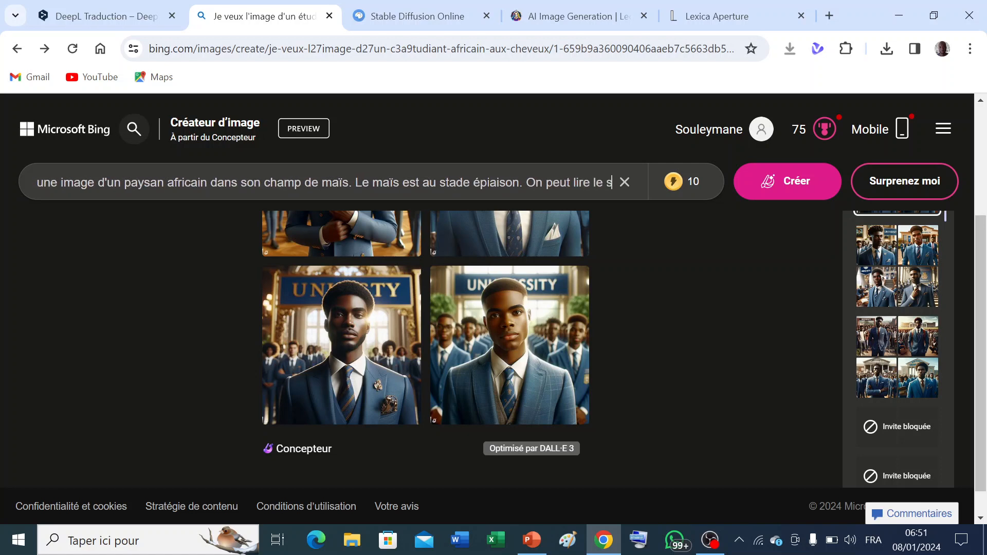
type("ourire")
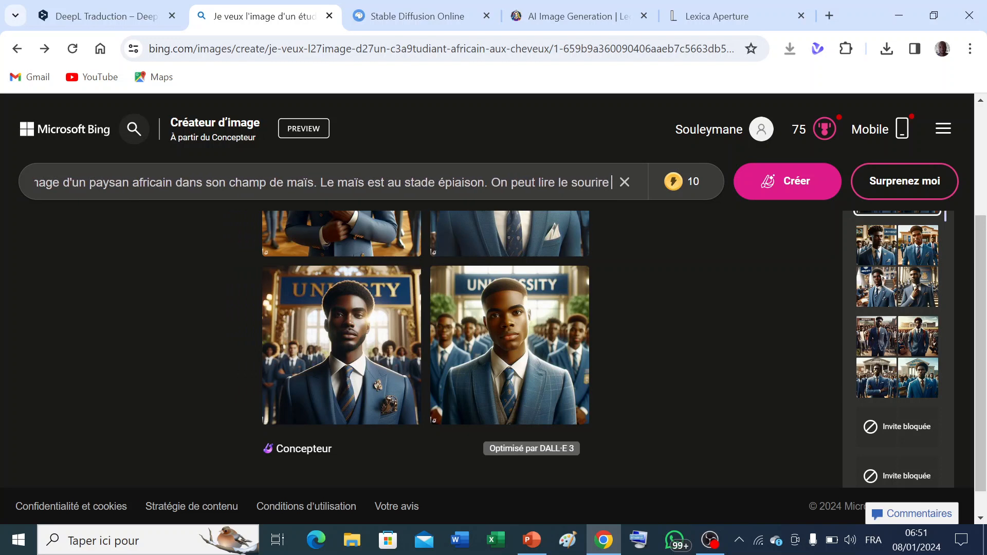
type(" sur le")
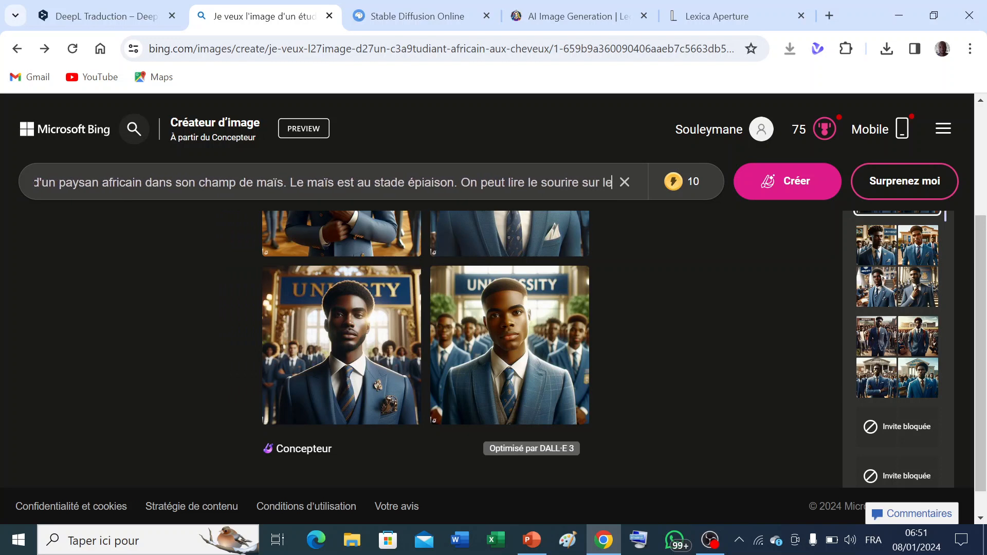
type(" visag")
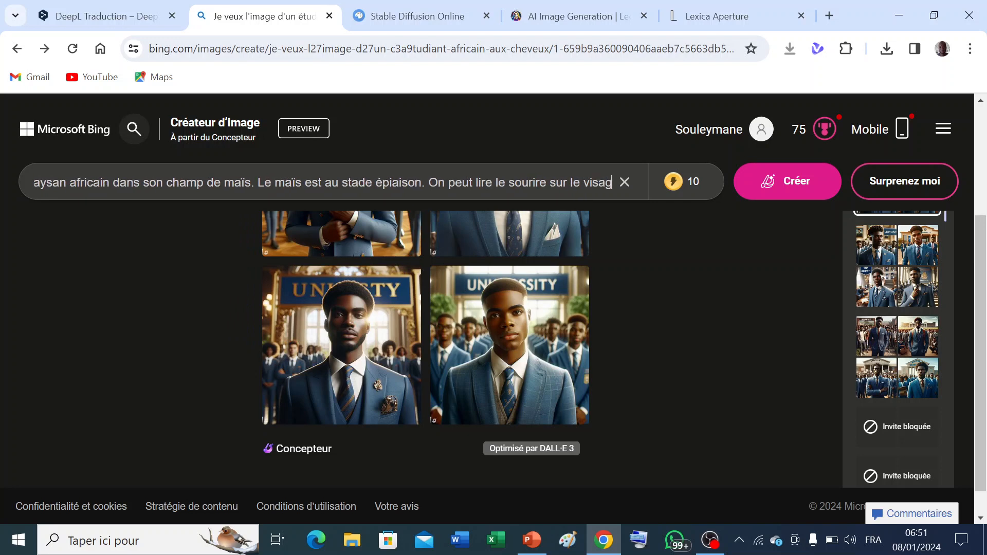
type("e du p")
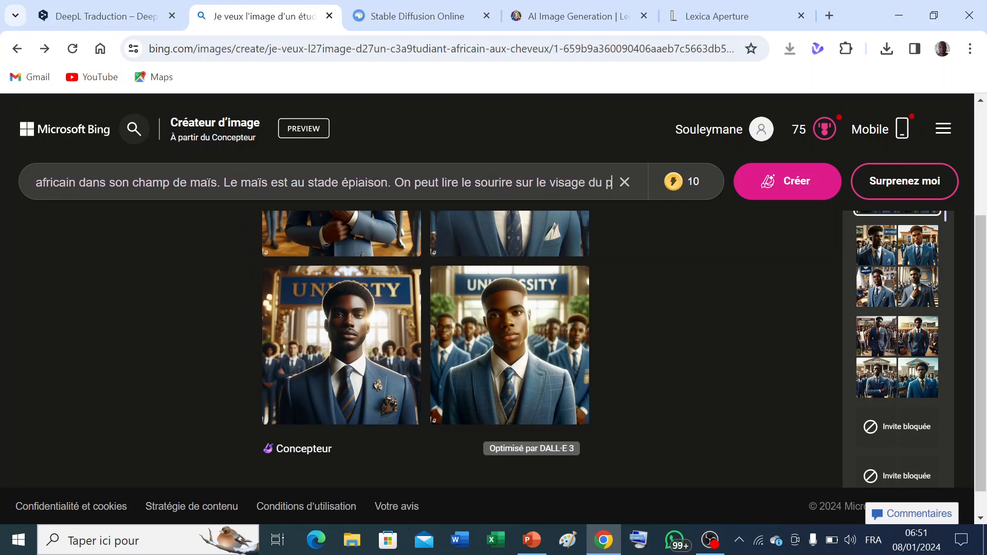
type("aysan")
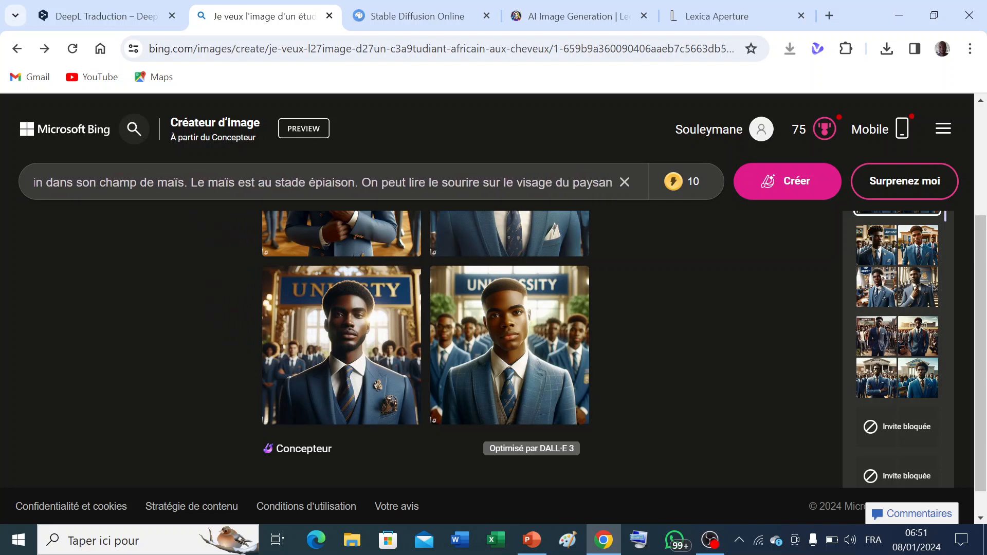
type(".")
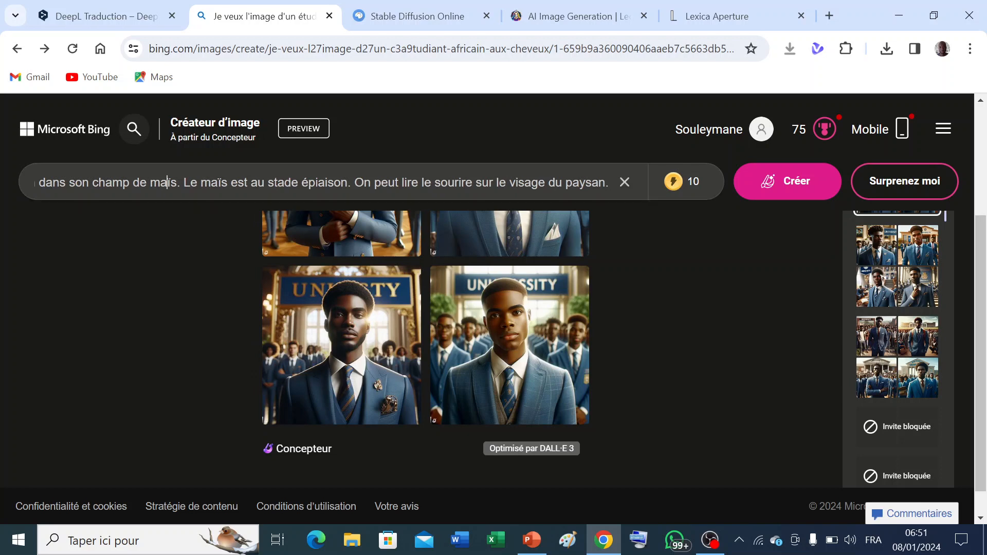
Insert "de 50 ans" after "paysan africain" in the image prompt.
left_click(35, 182)
key("Left")
key("Left")
key("Left")
key("Left")
key("Left")
key("Left")
key("Left")
key("Left")
key("Left")
key("Left")
key("Left")
key("Left")
key("Left")
key("Left")
key("Left")
key("Left")
key("Left")
key("Left")
key("Left")
key("Left")
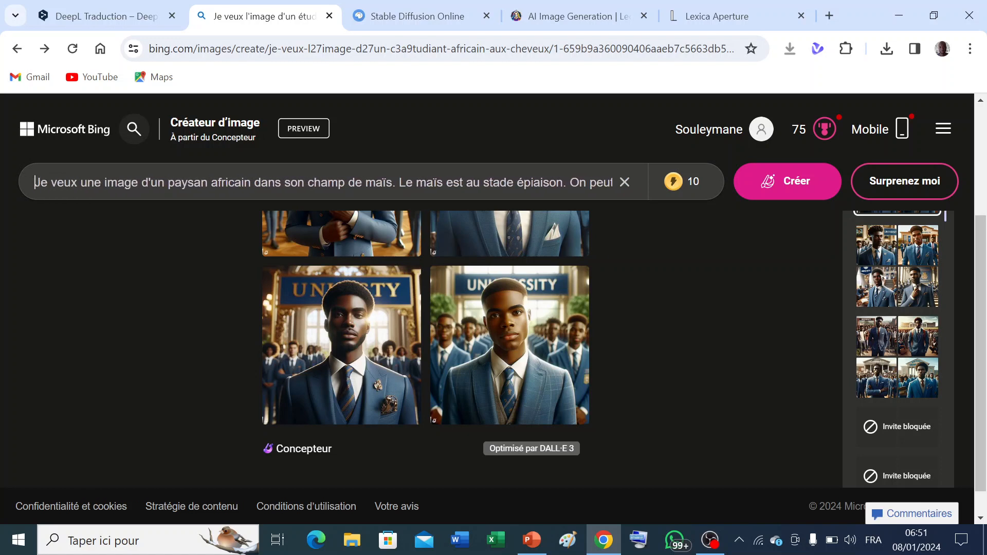
left_click(254, 183)
type("de")
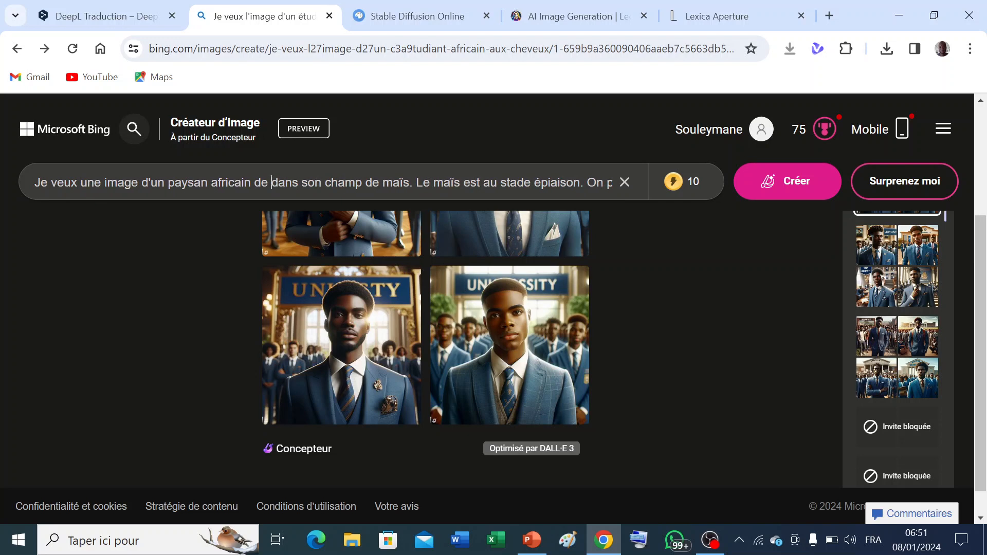
type("50 ans")
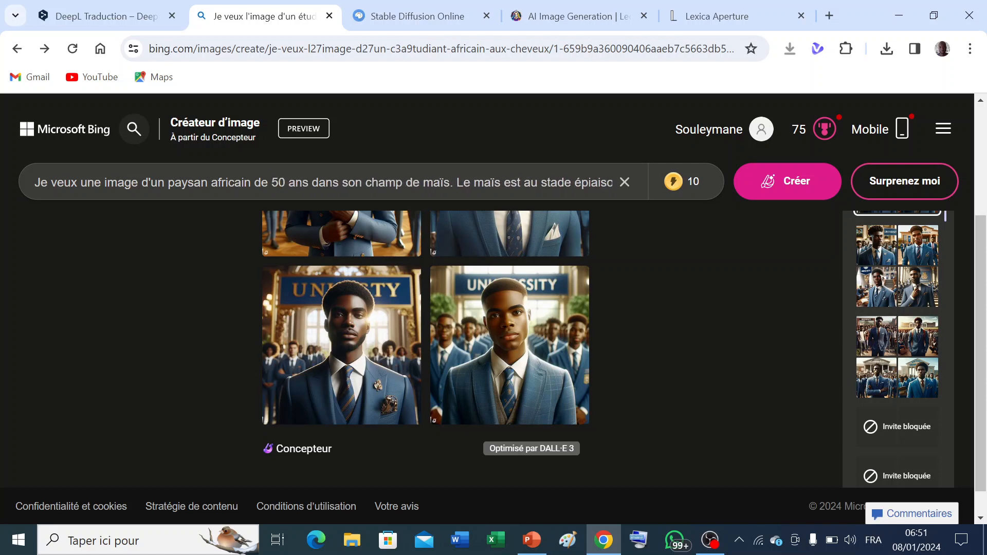
Insert "avec une tenue traditionnelle africaine" after "champ de maïs" in the image prompt.
key("Right")
key("Right")
key("Right")
key("Right")
key("Right")
key("Right")
key("Right")
key("Right")
key("Right")
key("Right")
key("Right")
key("Right")
key("Right")
key("Right")
key("Right")
key("Right")
key("Right")
key("Right")
key("Right")
key("Right")
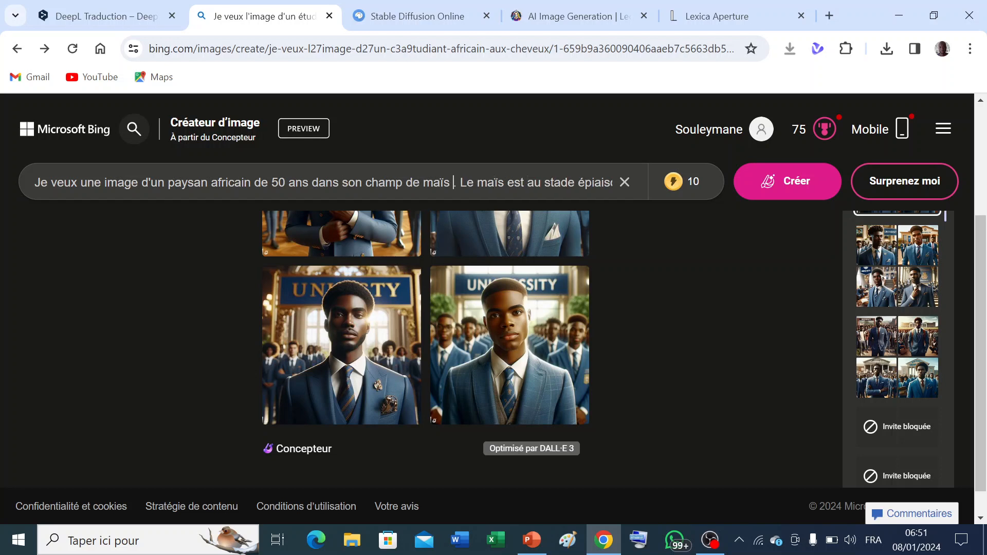
type("avec ")
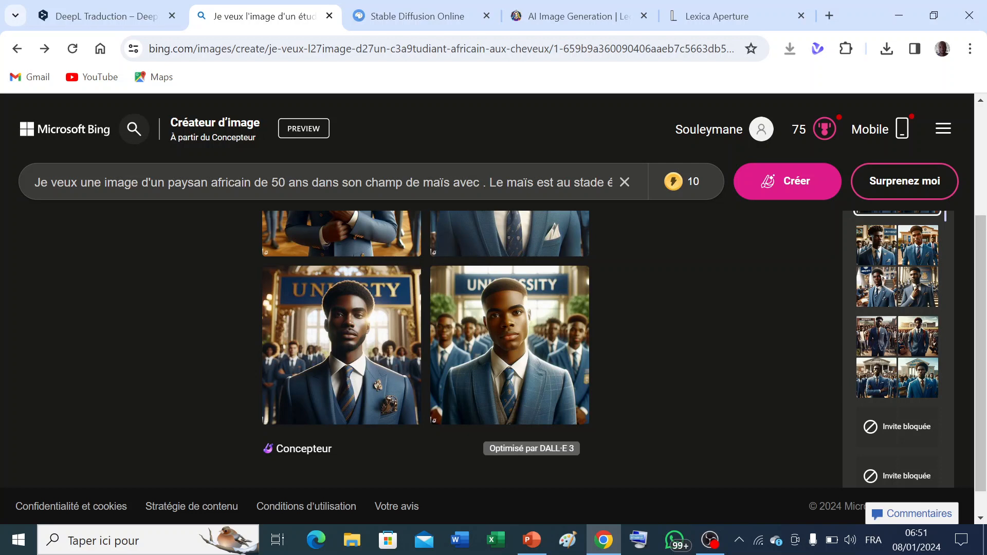
type("une tenue ")
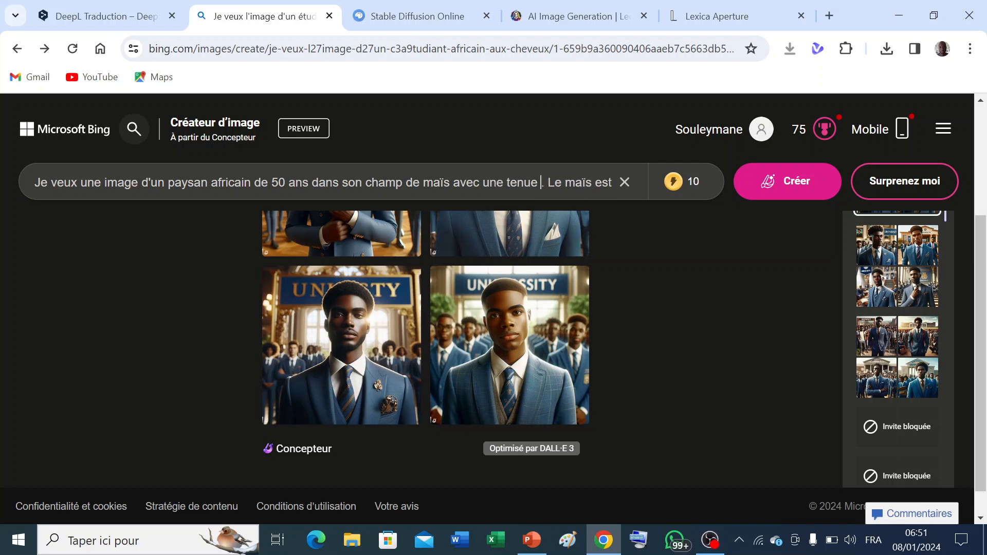
type("traditionnelle af")
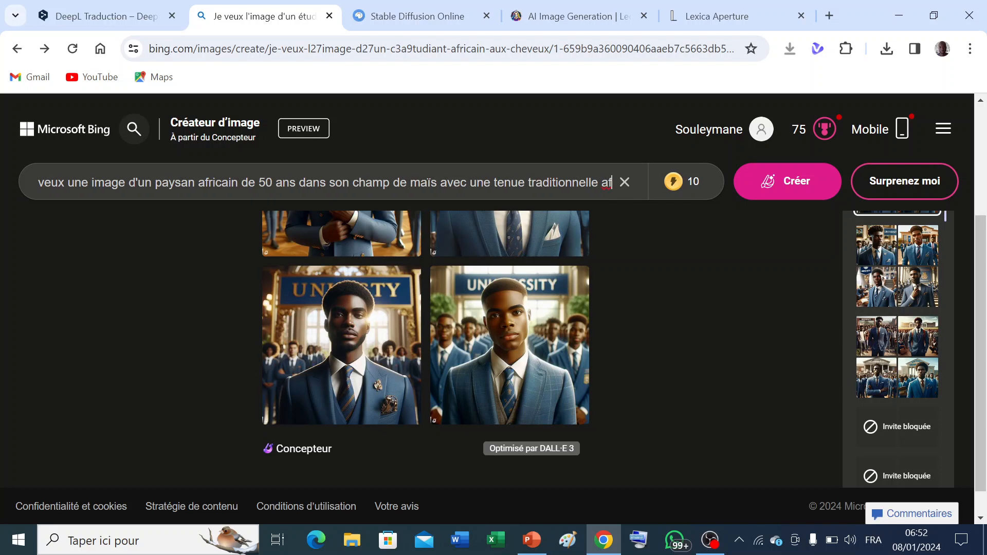
type("ricaine. Le maïs est au stade épiaison. On peut lire le sourire sur le visage du paysan.")
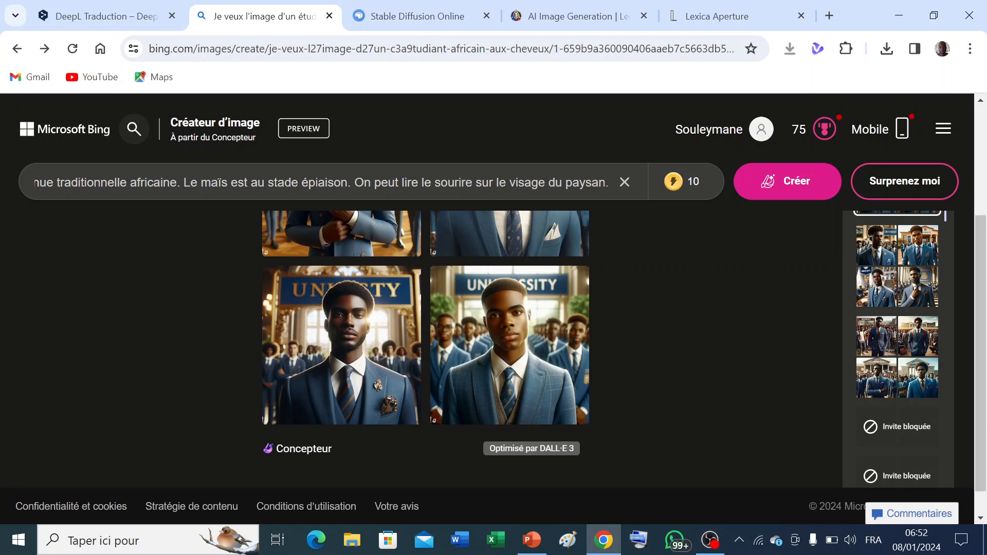
Add "Photo ultraréaliste" at the end of the farmer prompt and create the images.
type("Photo")
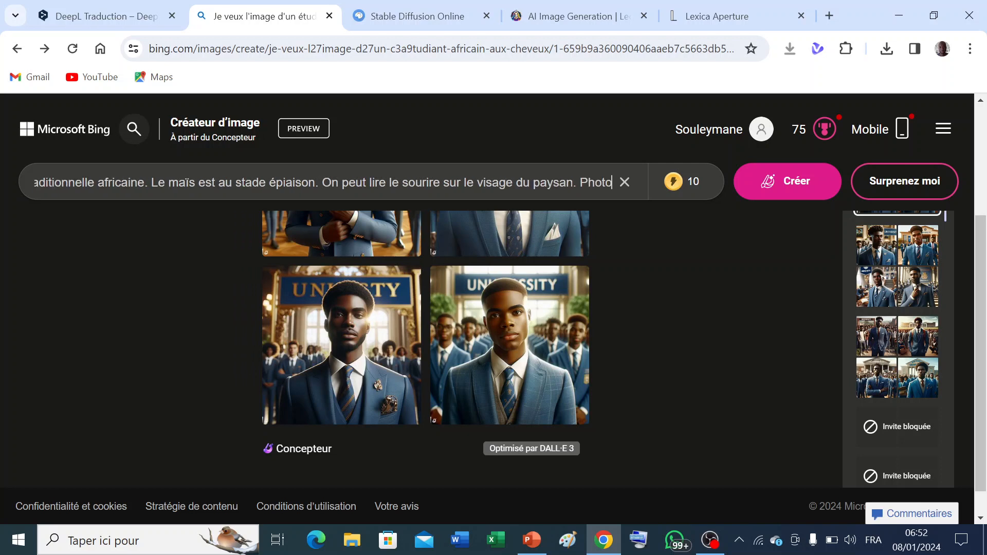
type(" u")
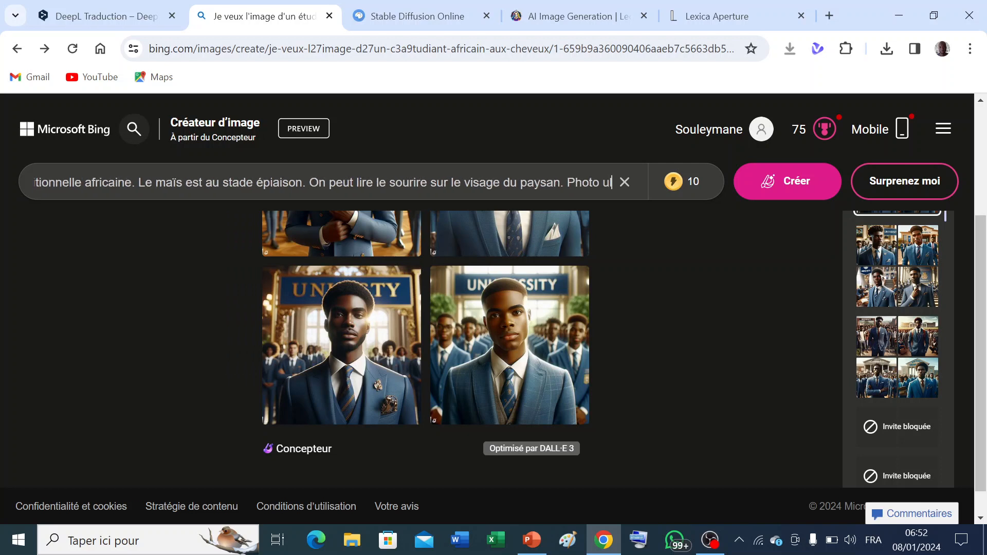
type("ltrar")
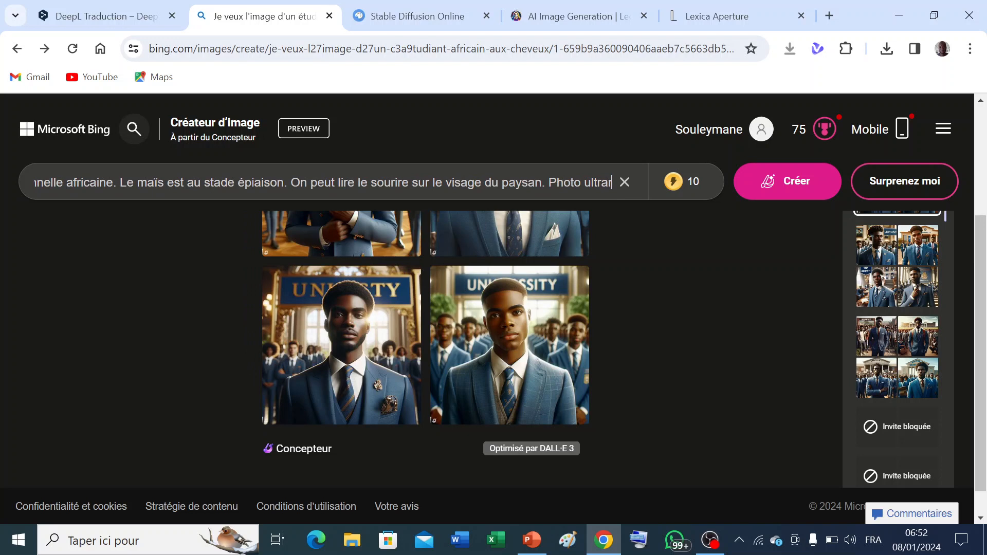
type("éaliste")
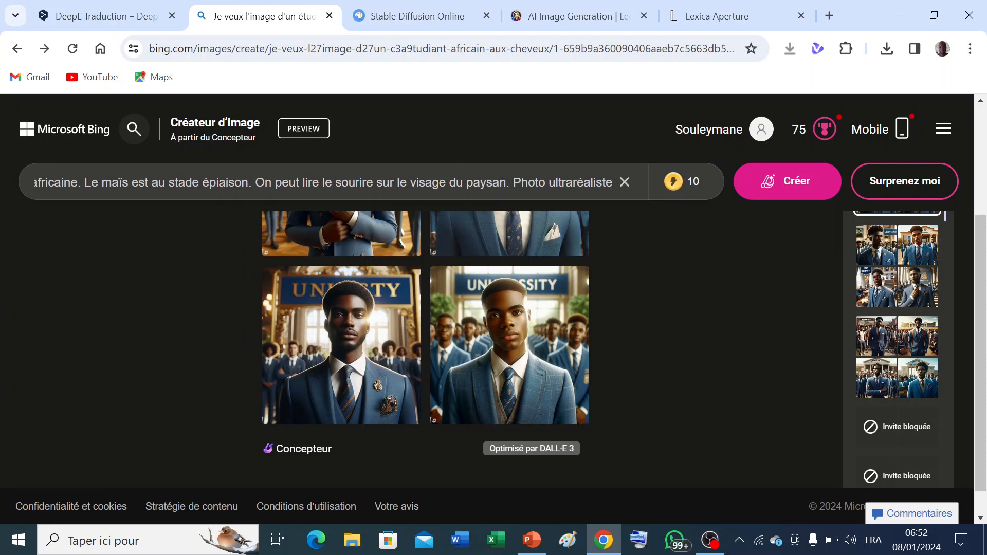
left_click_drag(612, 182, 17, 193)
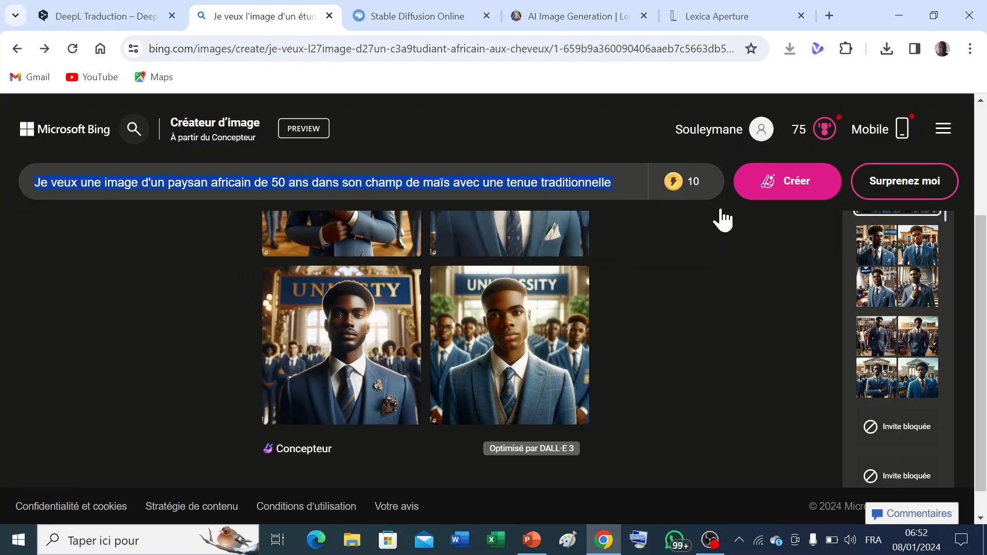
left_click(799, 191)
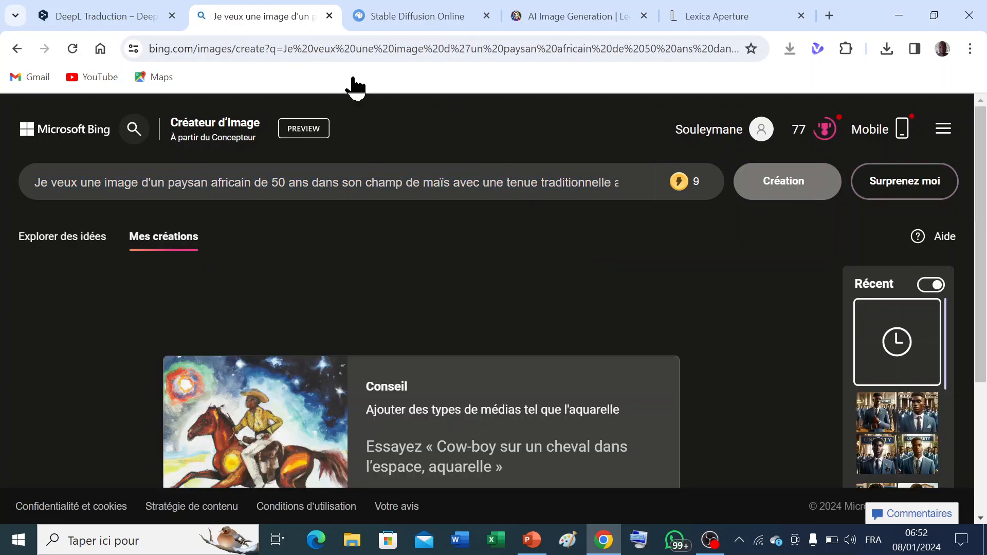
Copy the full French farmer prompt from Bing and replace the student text in DeepL with it for translation into English.
left_click(91, 19)
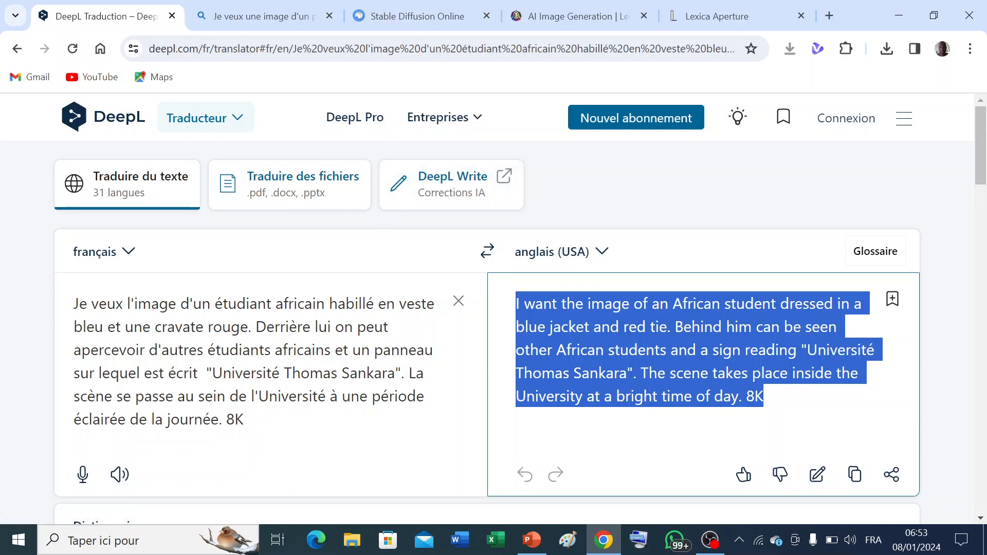
left_click(247, 420)
left_click_drag(248, 421, 73, 303)
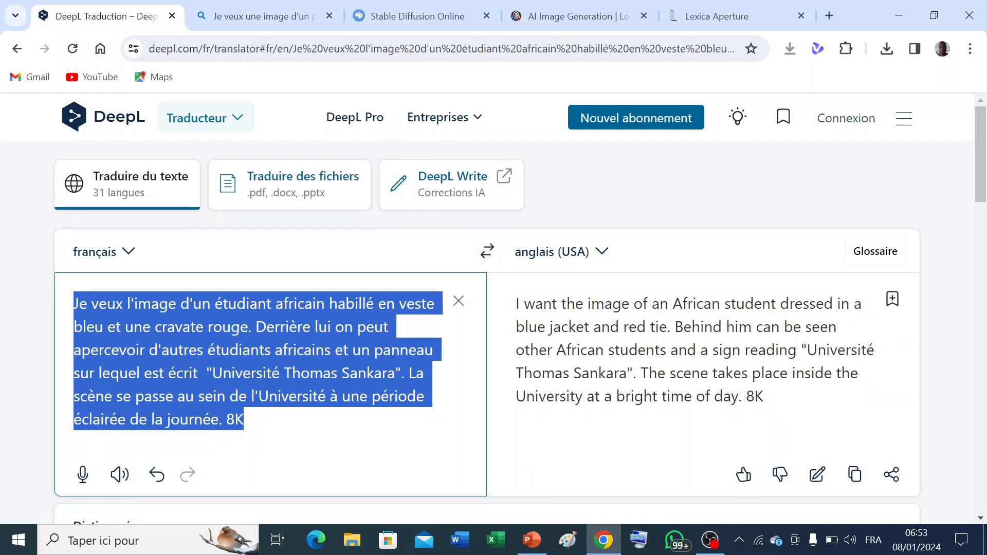
left_click(263, 23)
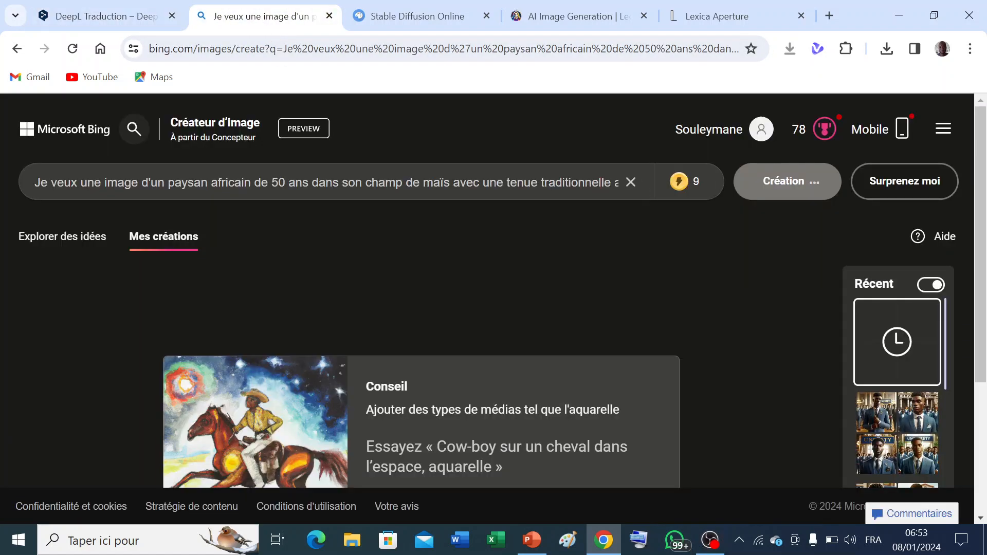
left_click_drag(35, 182, 739, 183)
key("ctrl+c")
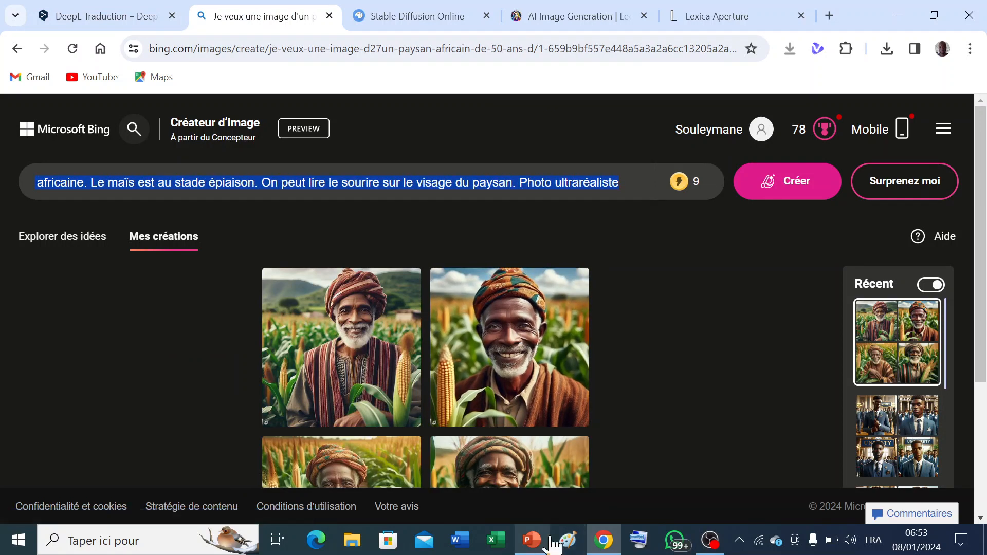
left_click(117, 17)
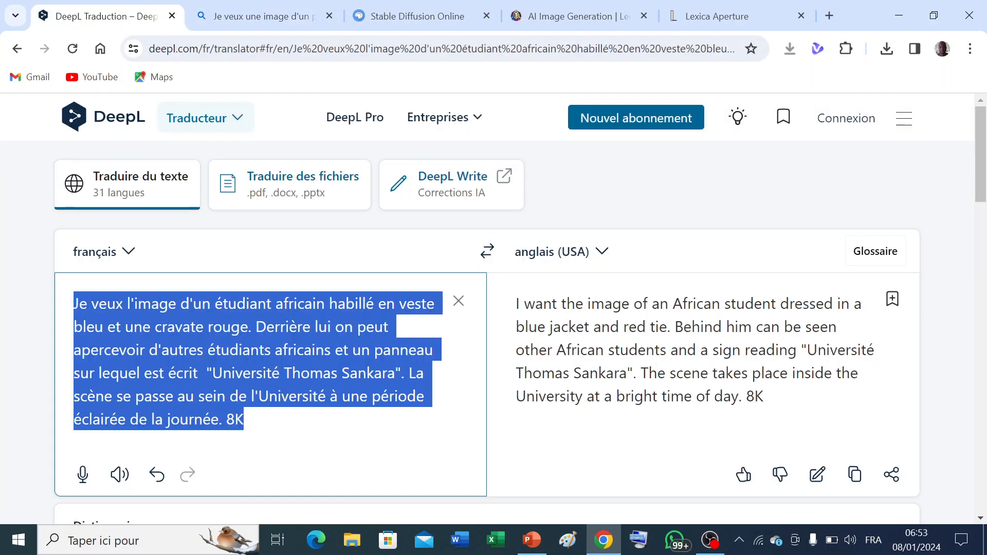
key("ctrl+v")
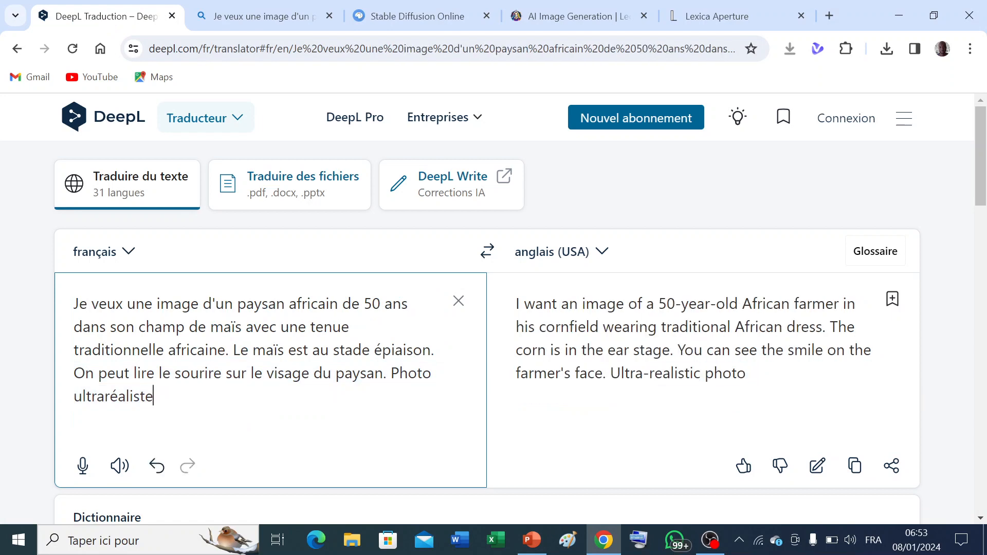
Copy DeepL's English farmer translation, replace the student prompt in Stable Diffusion Online with it, and generate the image.
left_click_drag(745, 374, 516, 303)
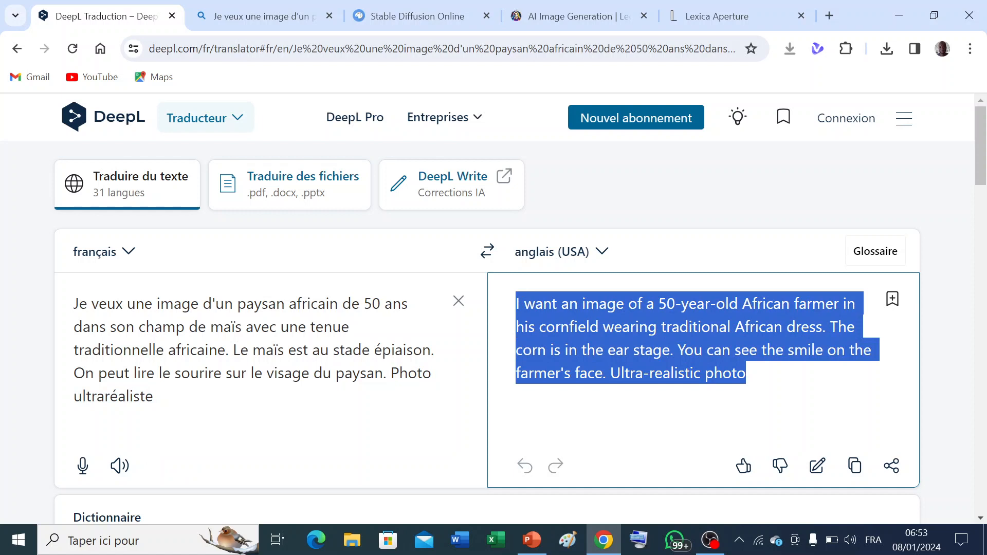
left_click(386, 26)
left_click(982, 132)
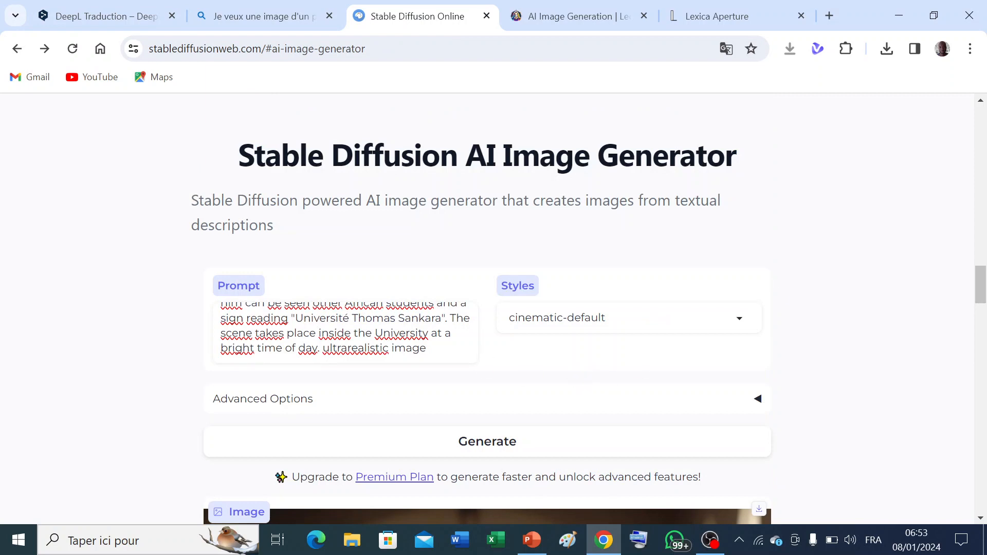
key("ctrl+a")
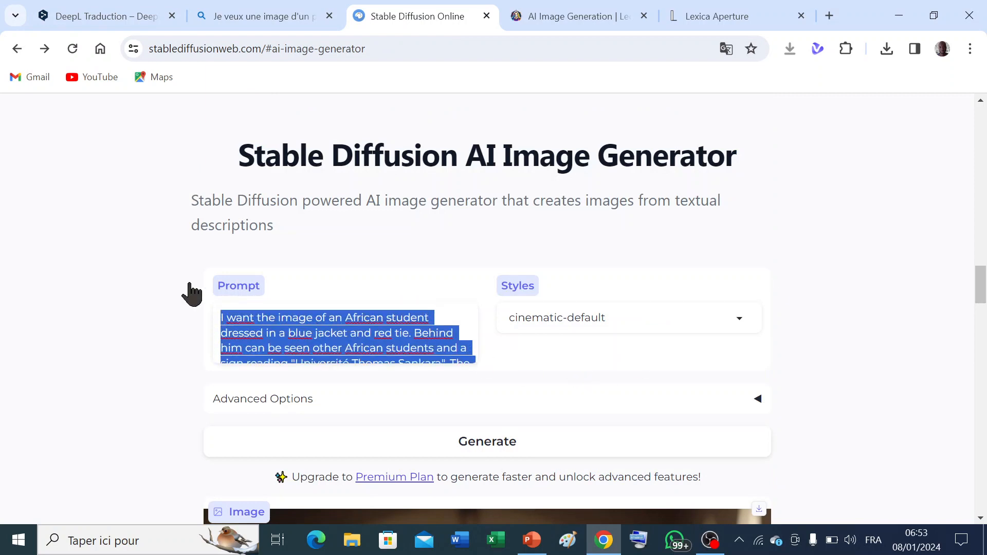
key("ctrl+v")
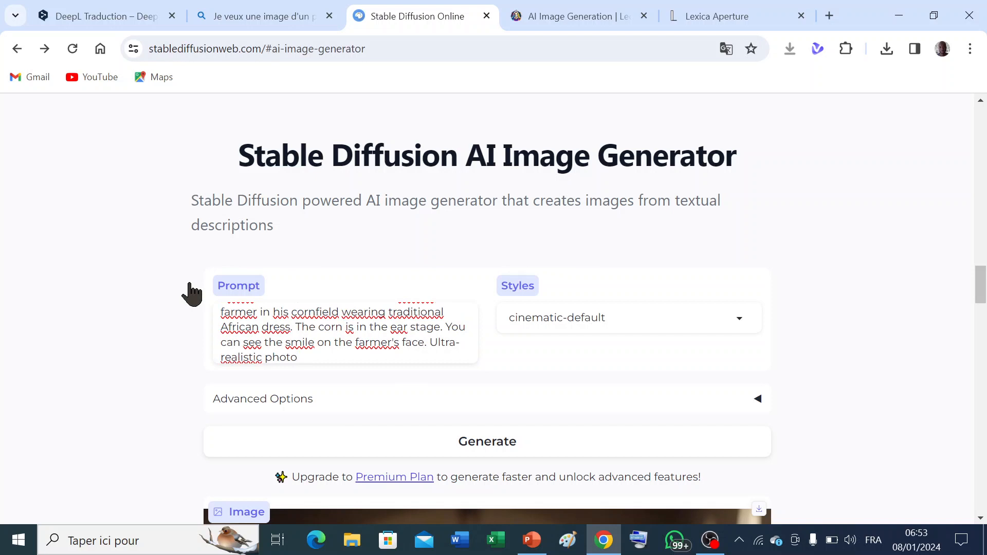
left_click(495, 450)
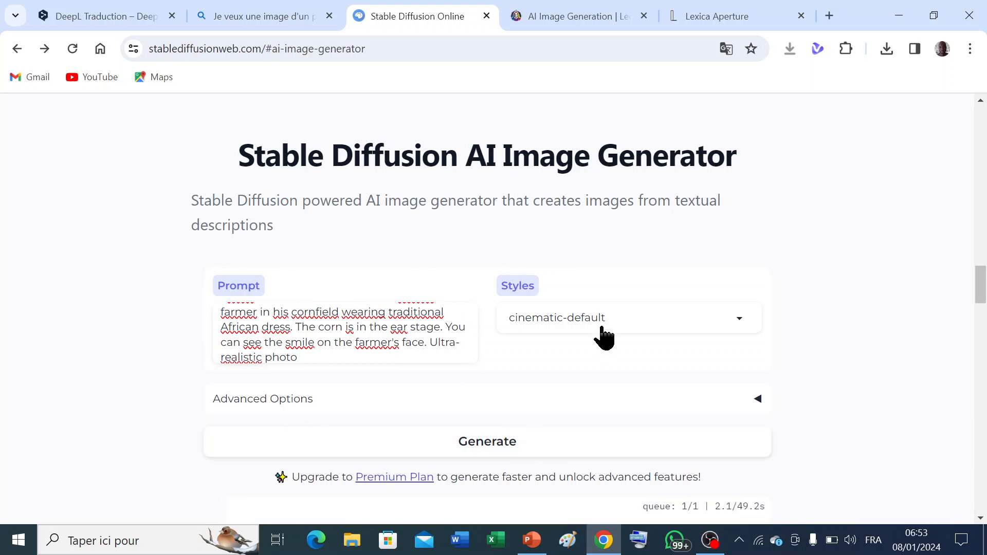
Switch to Leonardo.Ai, replace the student prompt with the English farmer description, and generate the images.
left_click(583, 20)
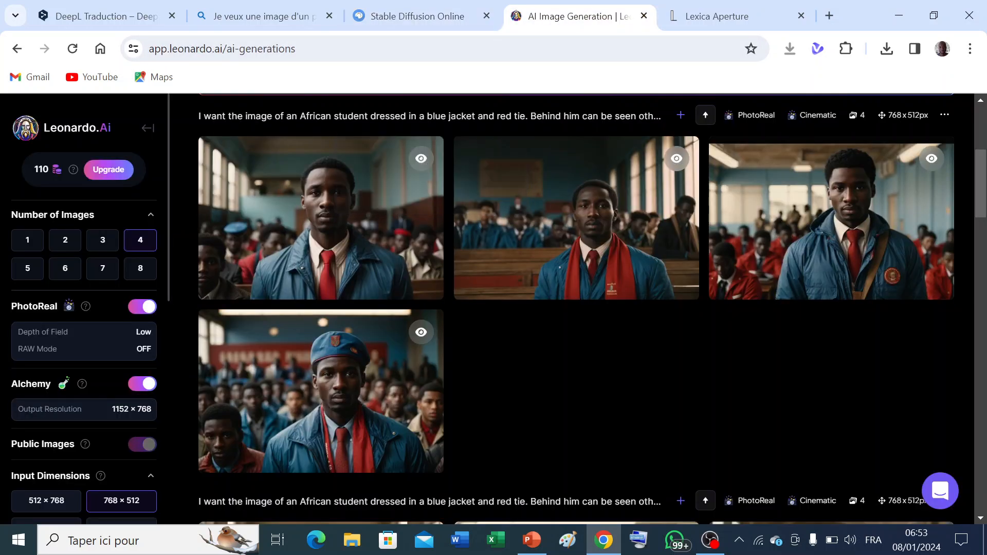
left_click_drag(981, 177, 969, 62)
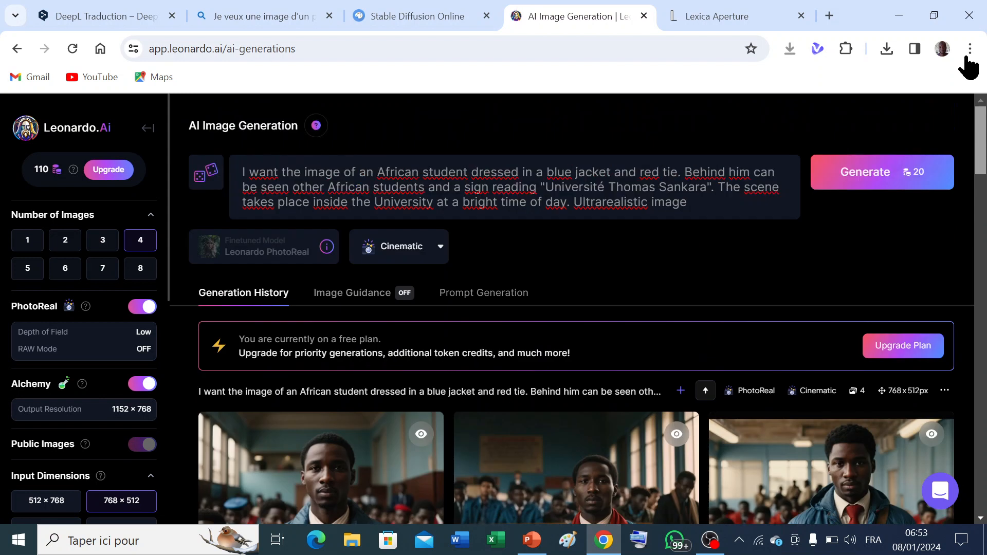
left_click_drag(688, 202, 201, 180)
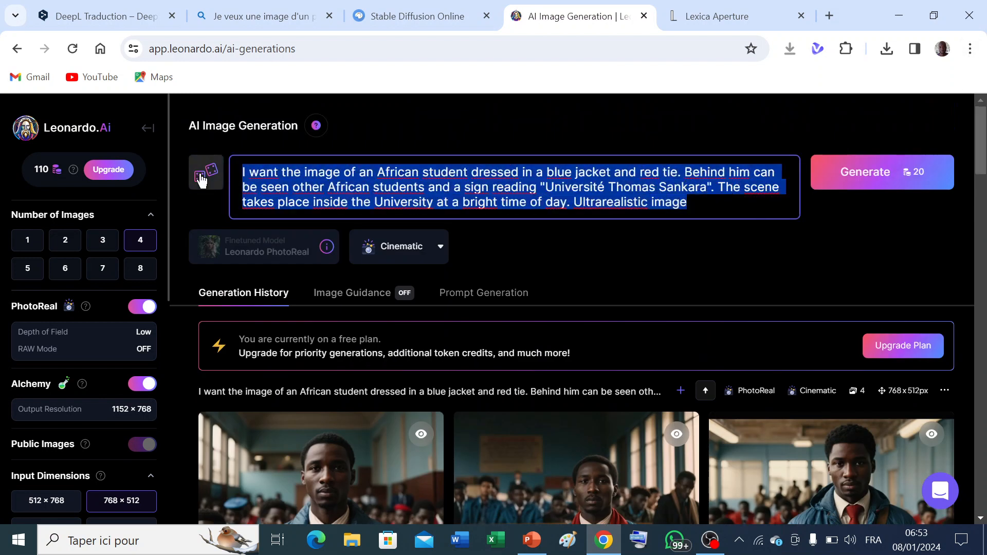
type("I want an image of a 50-year-old African farmer in his cornfield wearing traditional African dress. The corn is in the ear stage. You can see the smile on the farmer's face. Ultra-realistic photo")
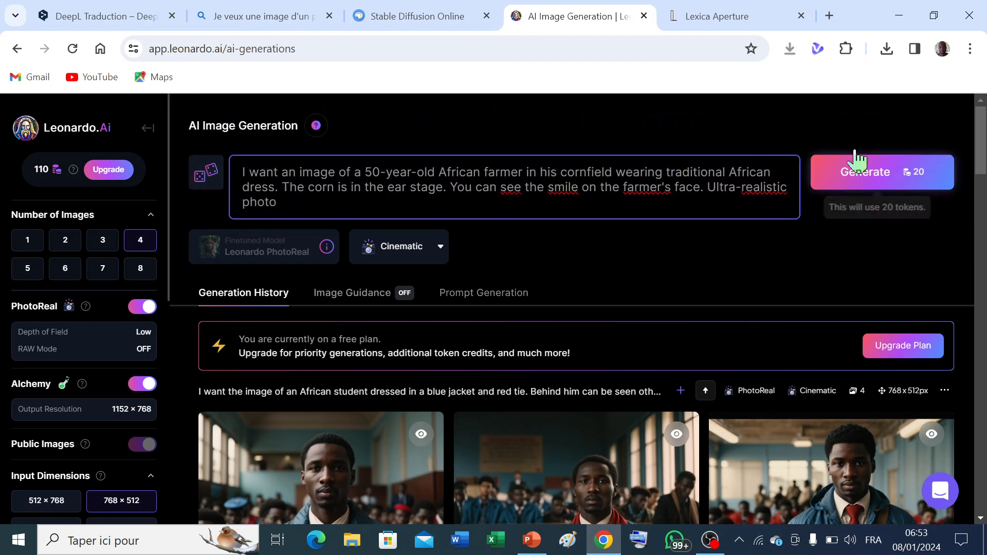
left_click(865, 180)
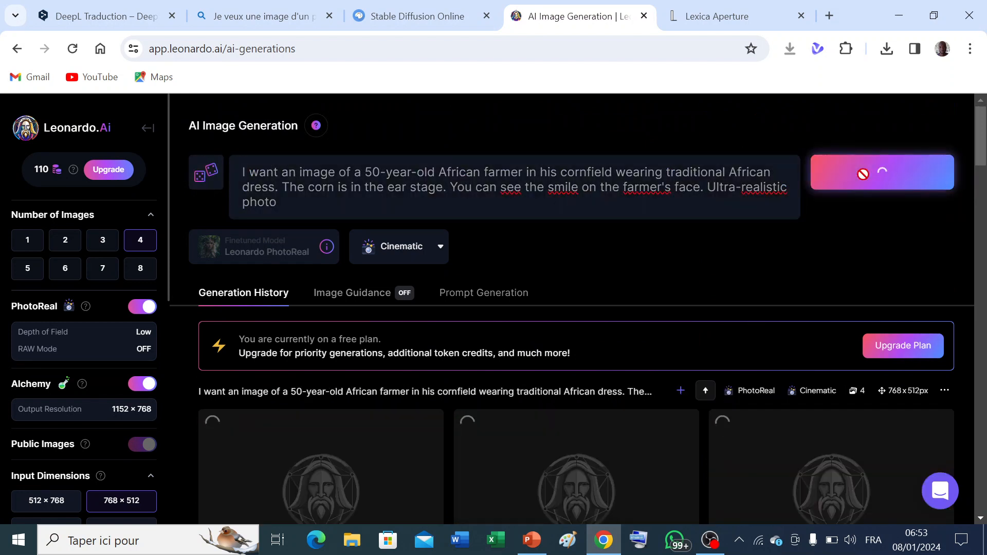
Switch to Lexica Aperture, replace the student description with the English farmer prompt, and generate the images.
left_click(716, 20)
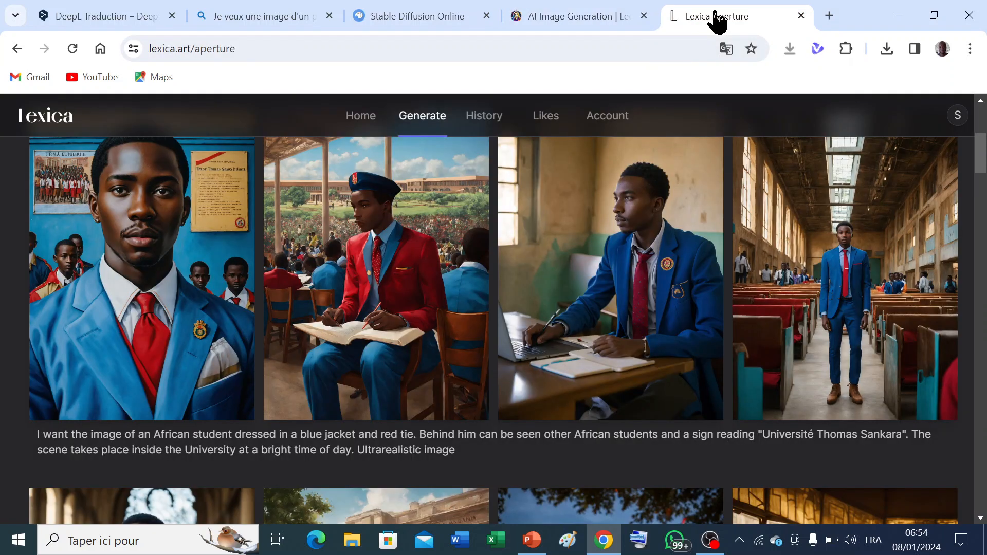
left_click_drag(980, 149, 980, 88)
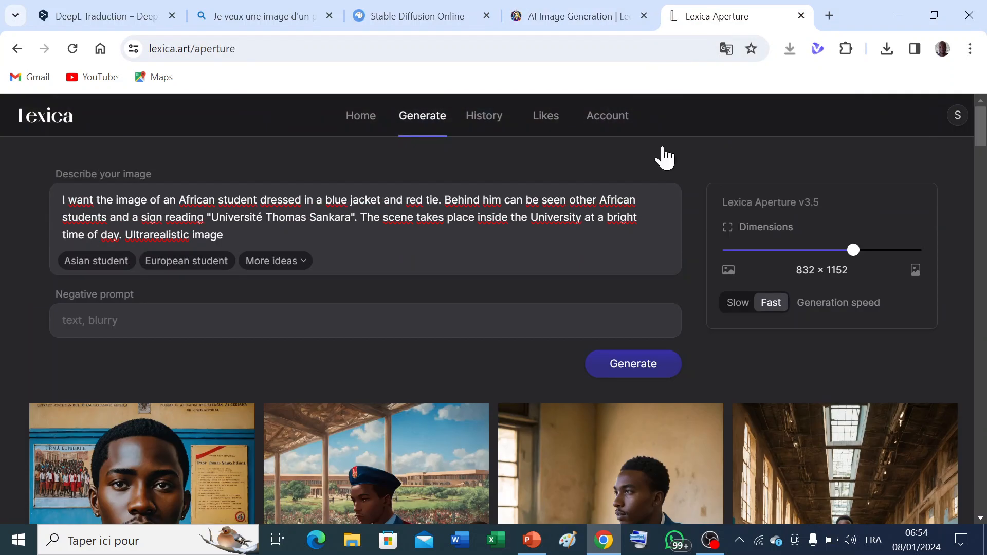
left_click_drag(224, 234, 49, 211)
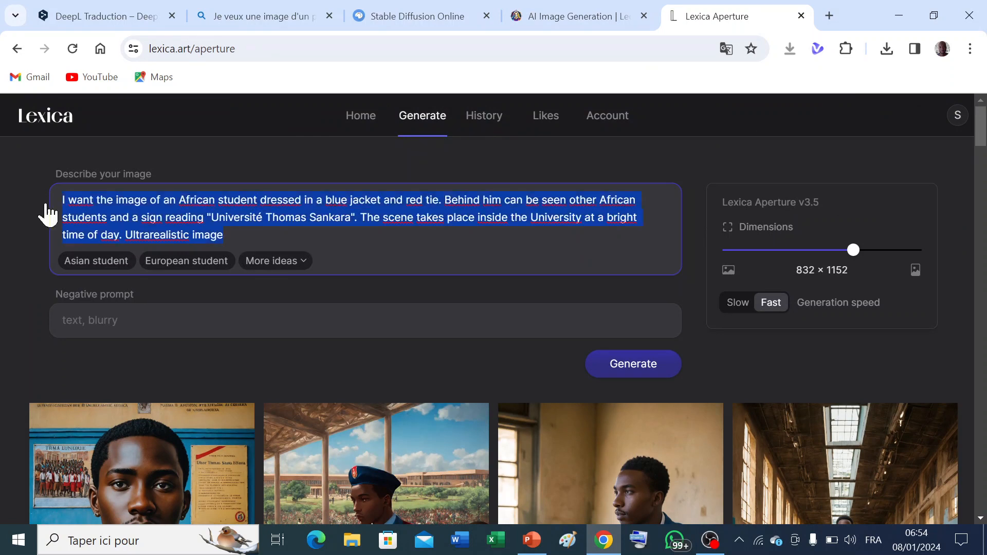
type("I want an image of a 50-year-old African farmer in his cornfield wearing traditional African dress. The corn is in the ear stage. You can see the smile on the farmer's face. Ultra-realistic photo")
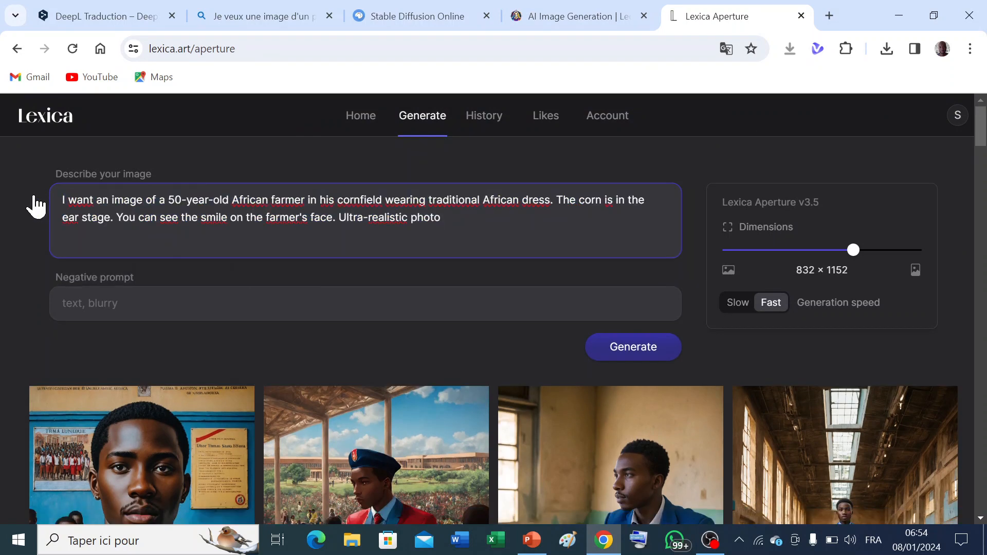
left_click(632, 354)
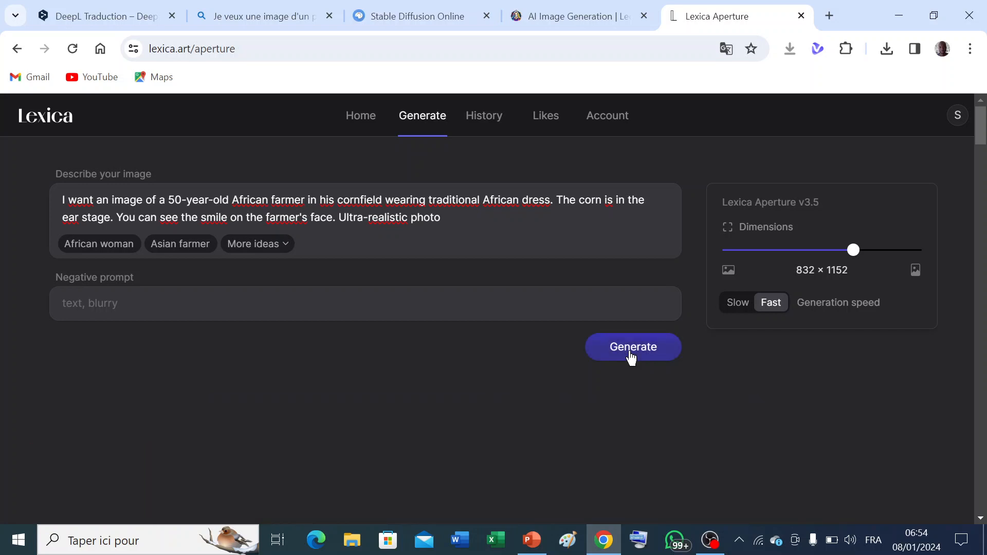
Return to Bing Image Creator and examine the four generated farmer images.
left_click(248, 28)
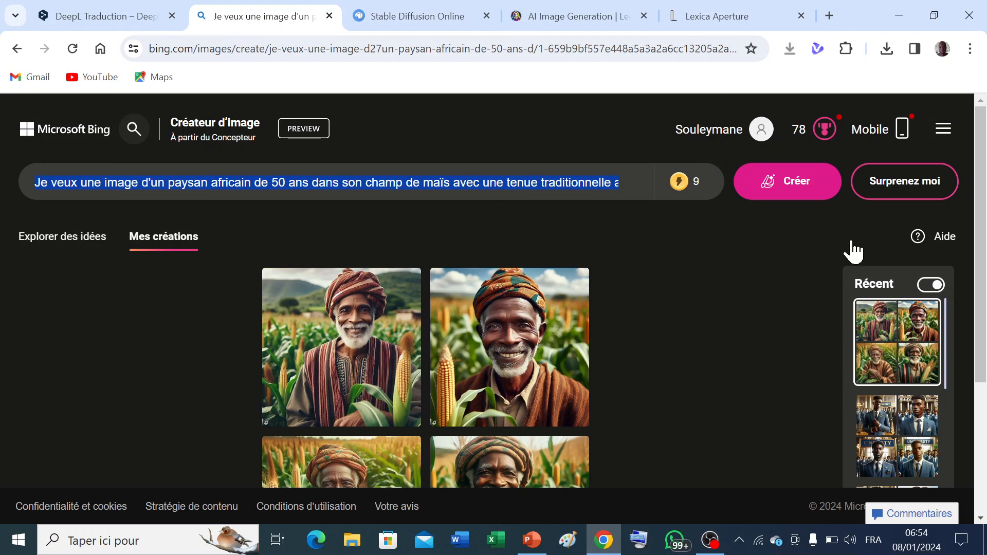
left_click_drag(981, 198, 983, 300)
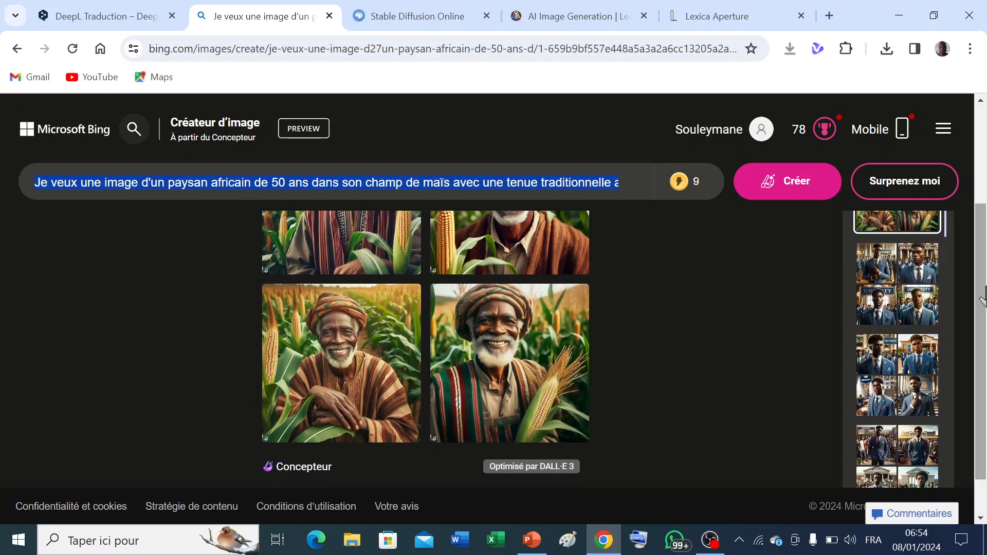
left_click_drag(983, 298, 983, 226)
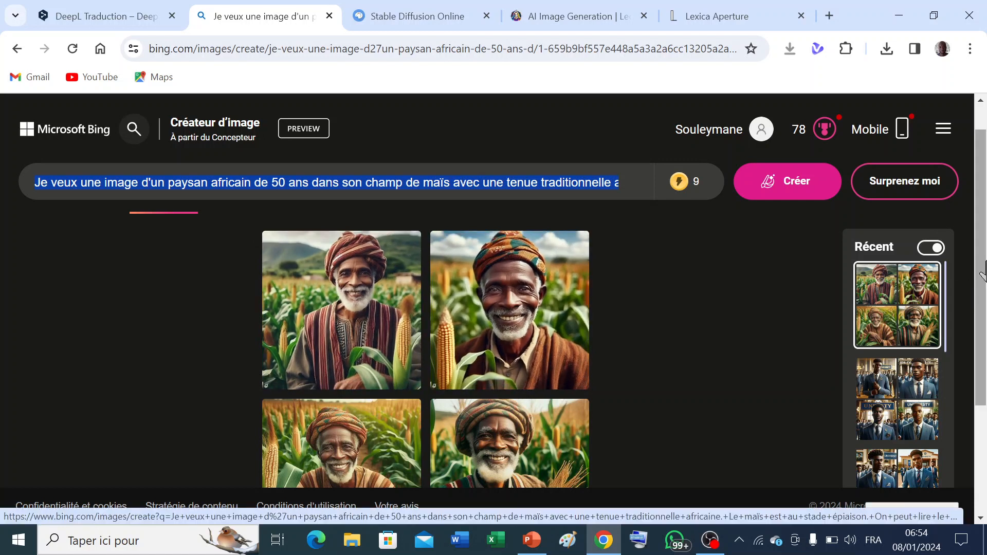
Open the second farmer image, with the orange patterned turban, and download it as PAYSAN into the IMAGES IA folder.
scroll(982, 316, "down", 1)
left_click_drag(982, 317, 983, 255)
left_click(524, 309)
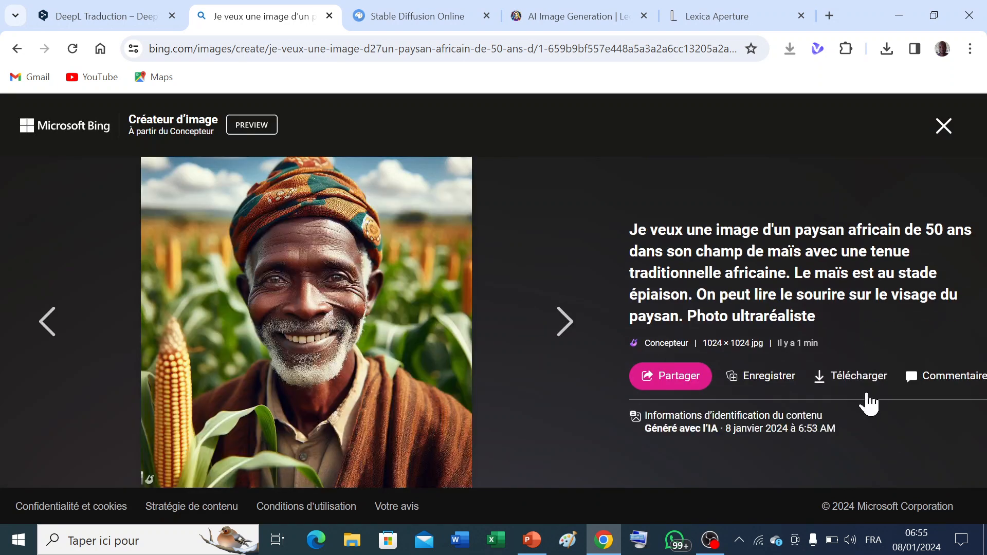
left_click(855, 377)
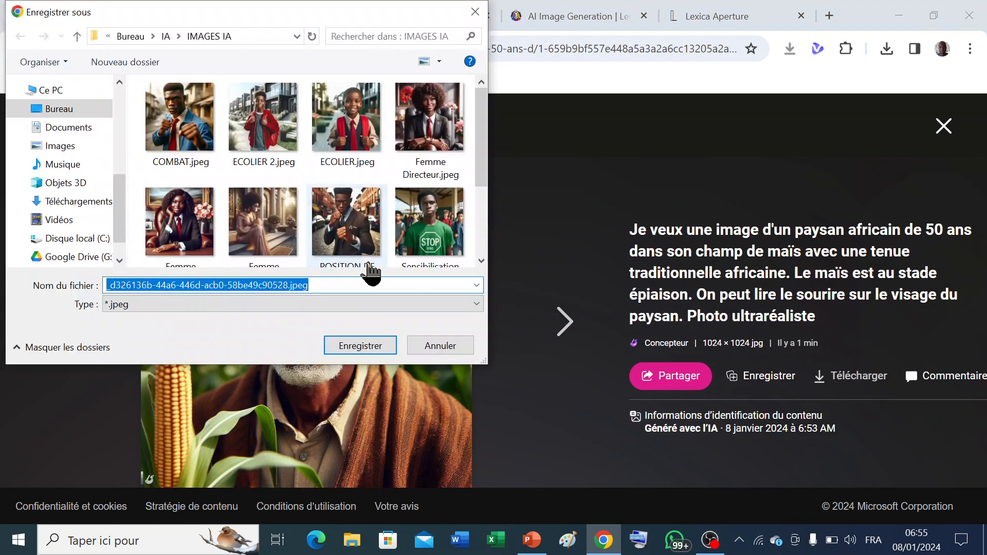
type("PAYSAN")
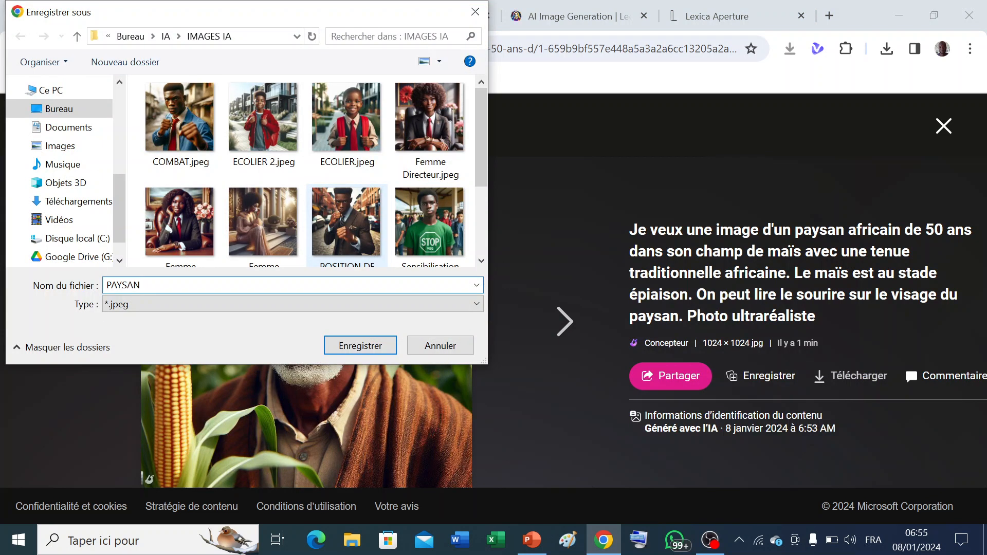
left_click(358, 352)
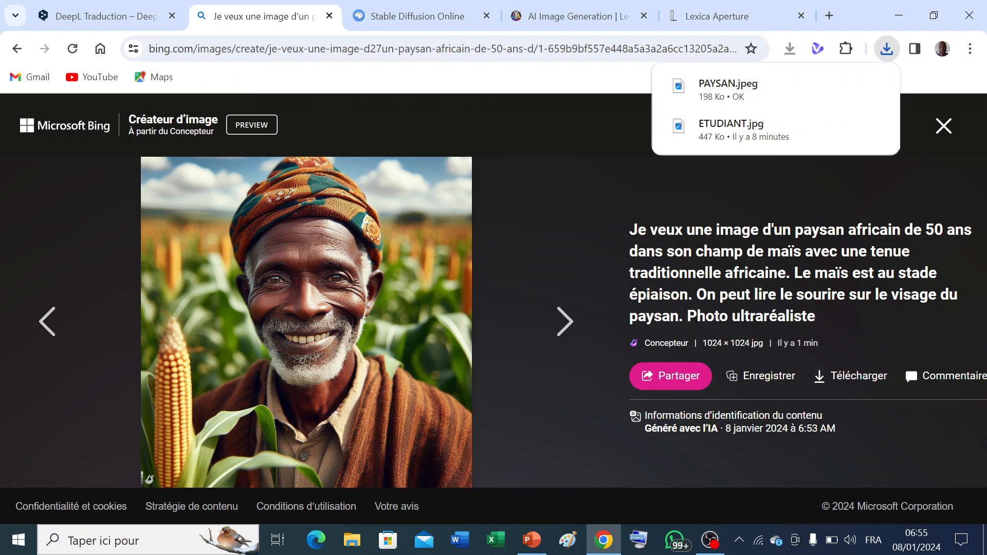
Switch to Stable Diffusion Online and examine the generated farmer image.
left_click(390, 20)
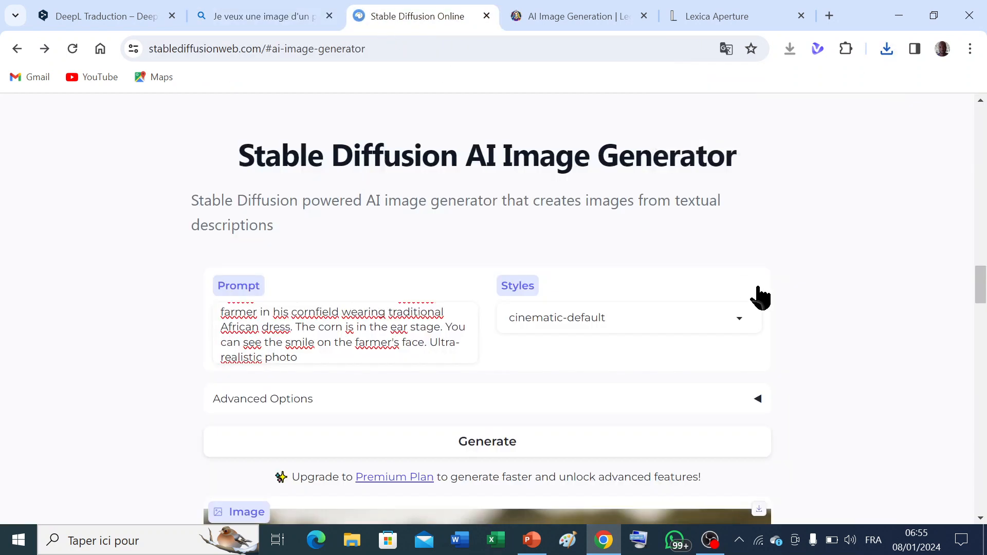
left_click_drag(982, 282, 980, 331)
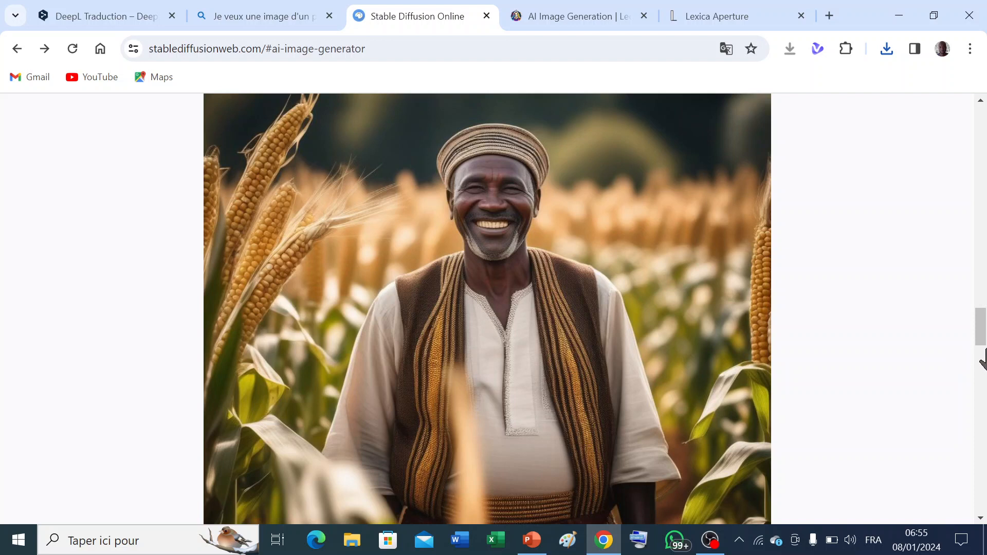
left_click_drag(979, 340, 979, 284)
Switch to Leonardo.Ai, review the farmer images, and download the second one as PAYSAN 2 into the IMAGES IA folder.
left_click(541, 30)
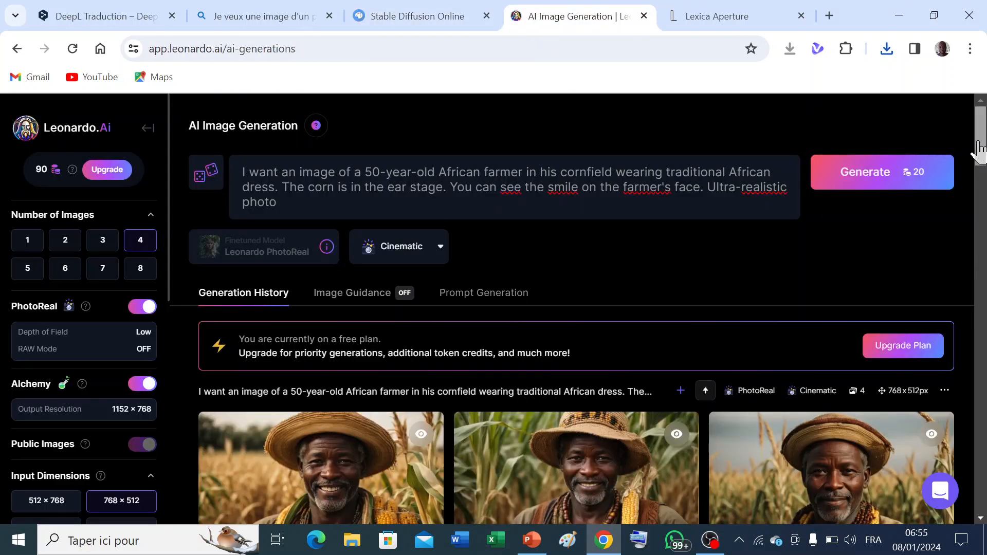
scroll(978, 183, "down", 5)
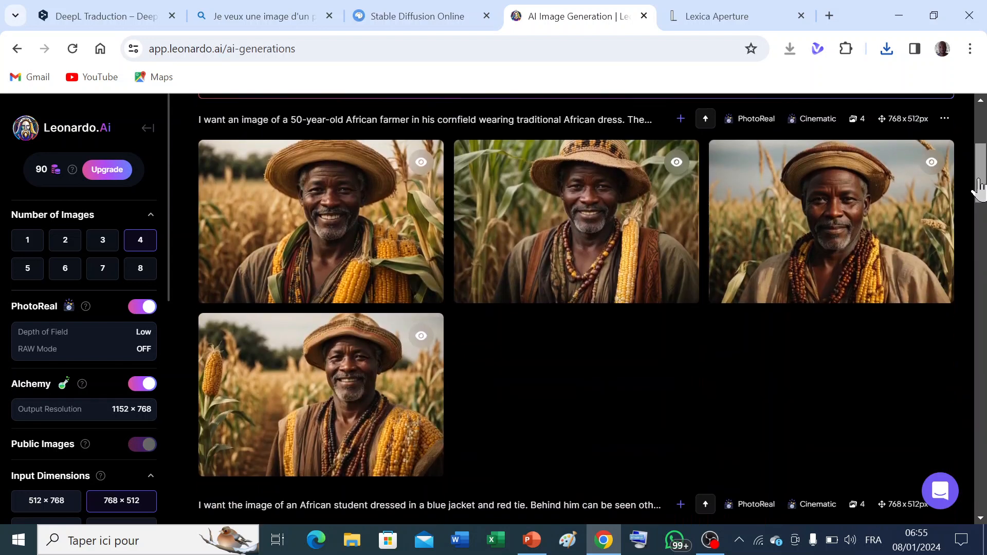
left_click_drag(978, 180, 978, 177)
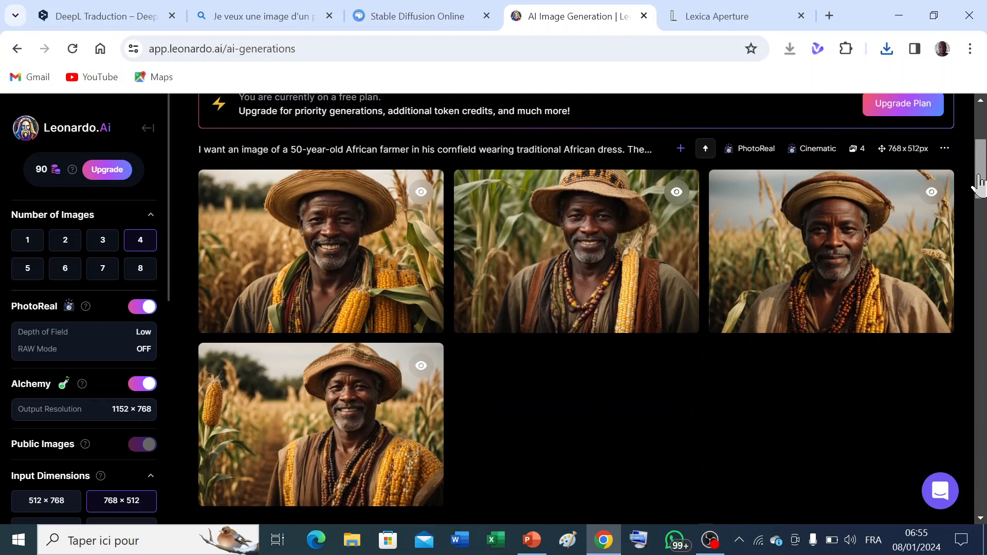
mouse_move(618, 293)
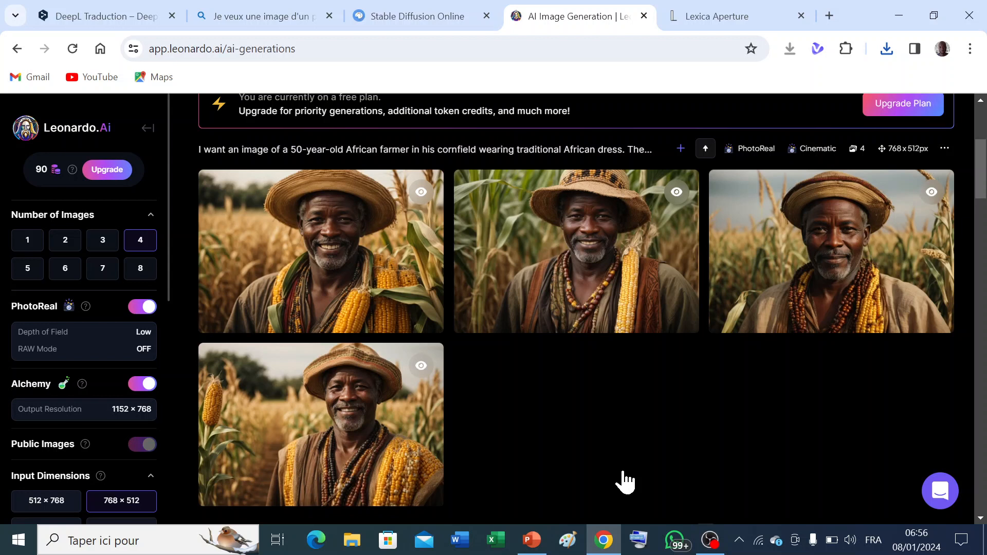
mouse_move(522, 266)
left_click(495, 312)
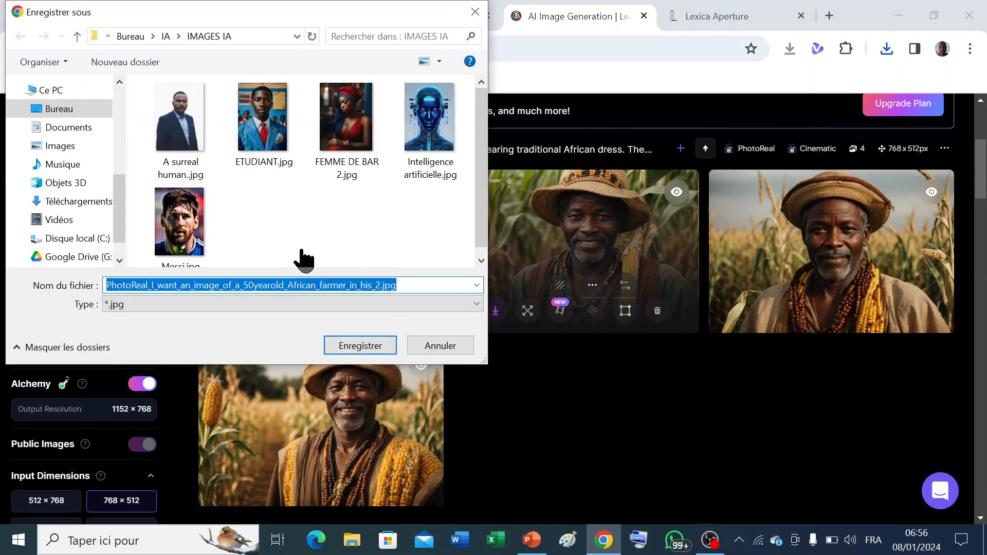
type("PAYSAN ")
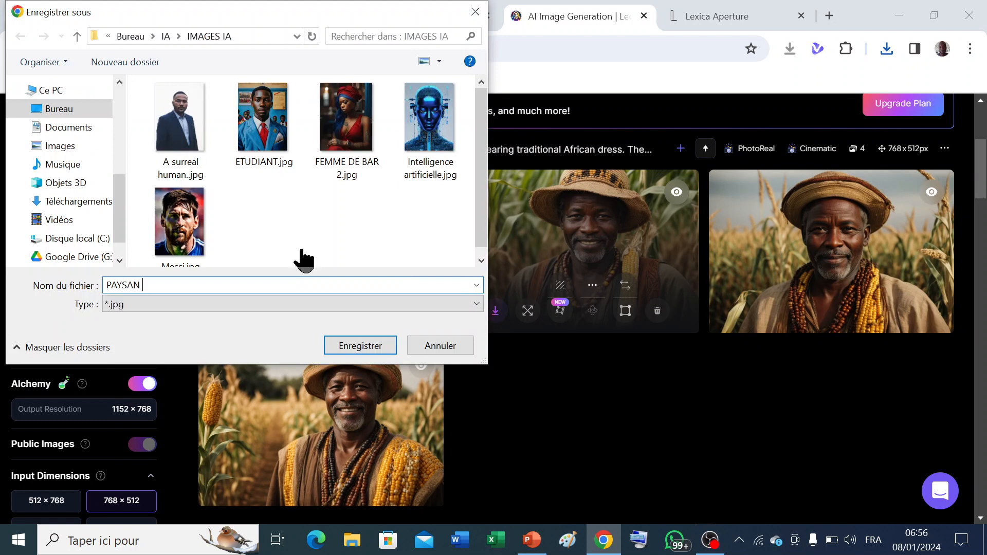
type("2")
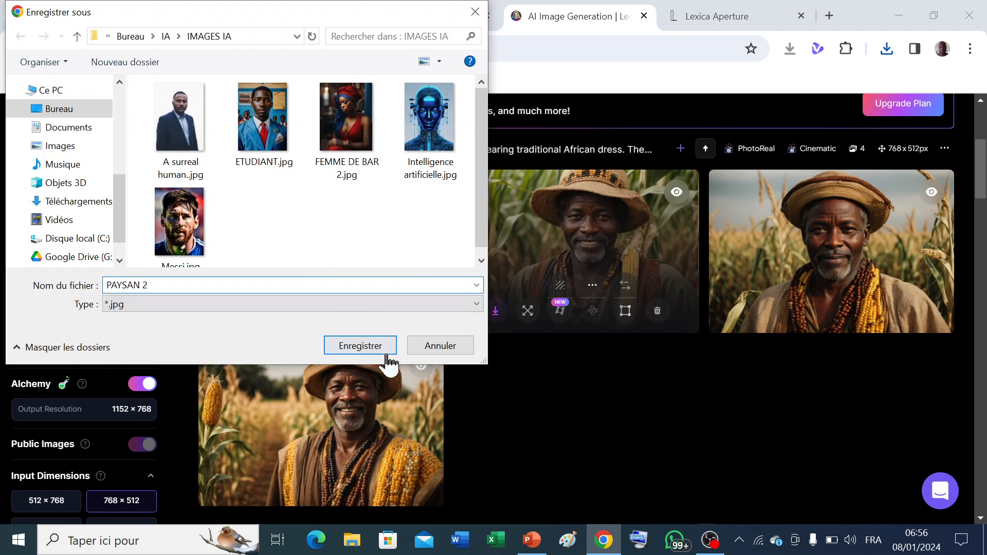
left_click(366, 348)
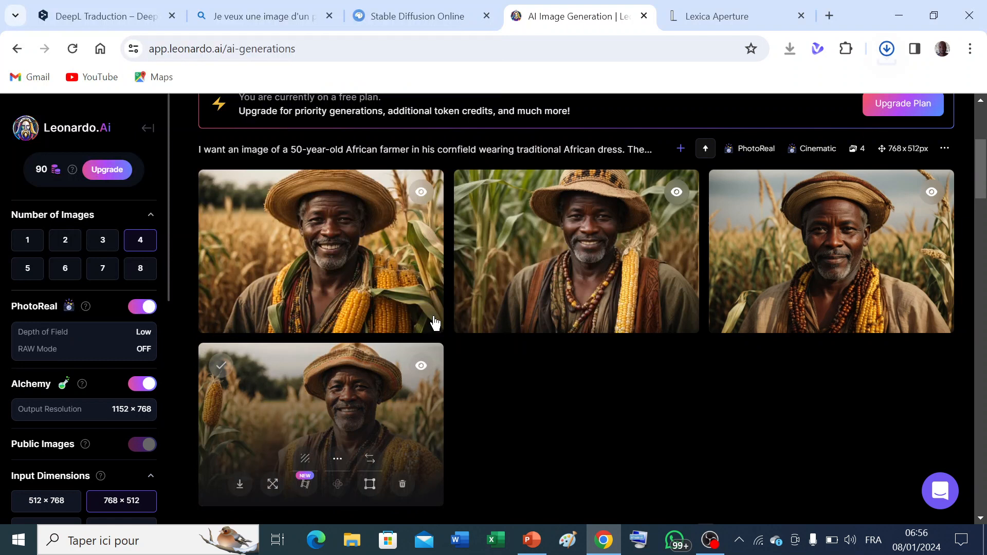
Switch to Lexica Aperture and examine the four generated farmer images.
left_click(712, 21)
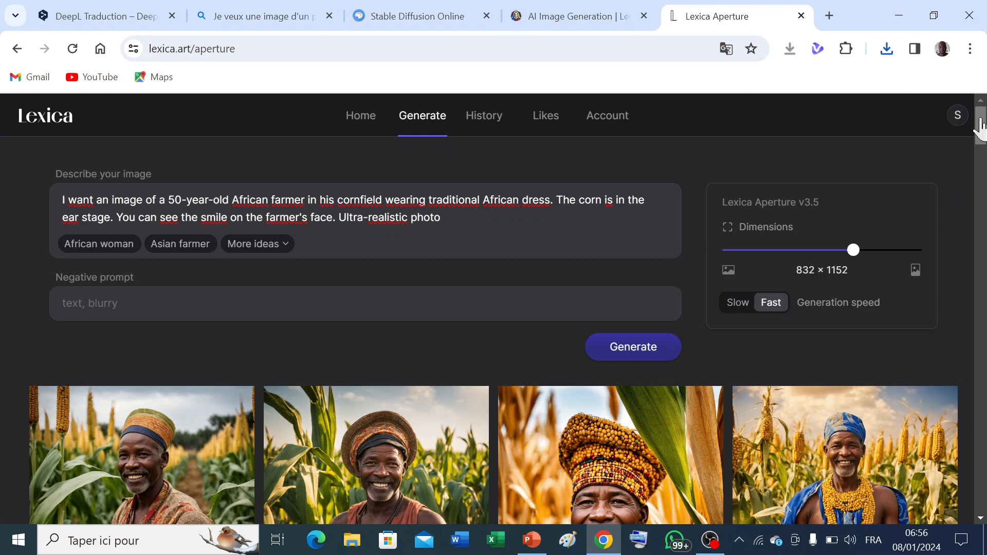
left_click_drag(980, 124, 982, 150)
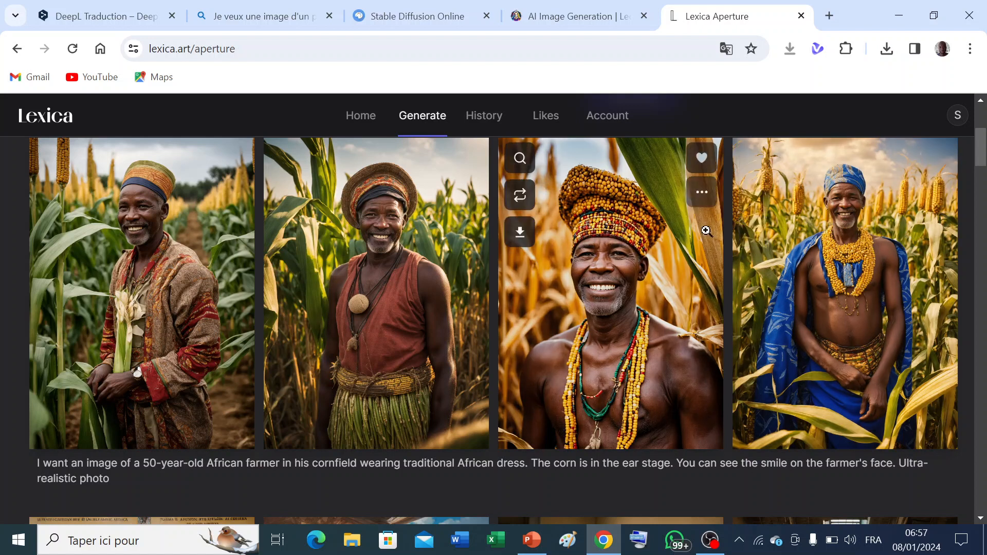
left_click_drag(978, 135, 978, 112)
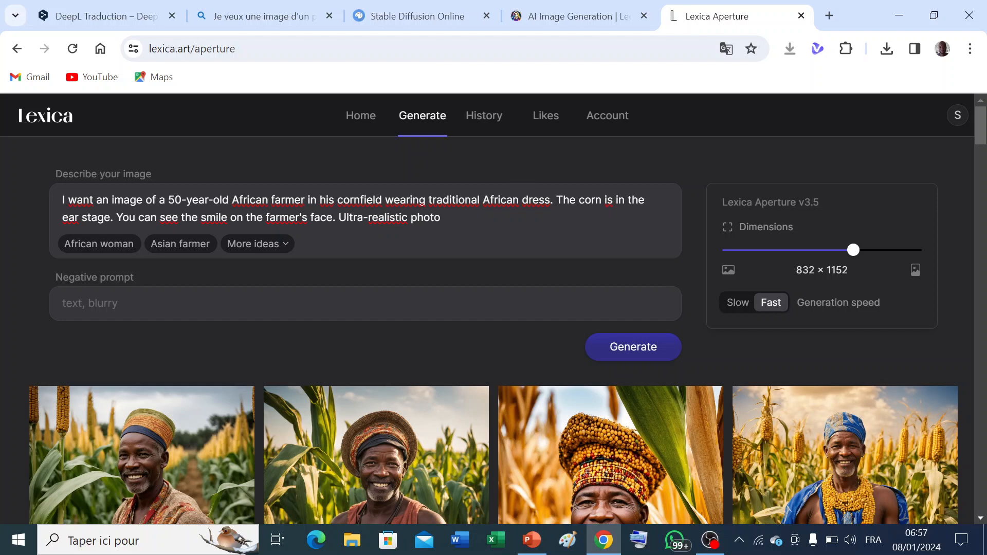
Return to Bing Image Creator, close the enlarged image, and delete the farmer description from the prompt, keeping ". Photo ultraréaliste".
left_click(256, 17)
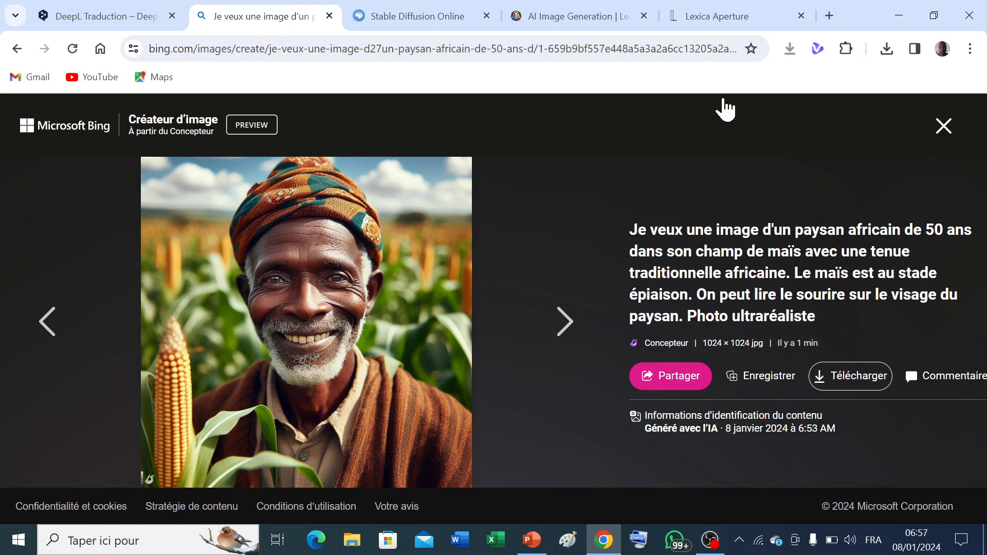
left_click(944, 127)
left_click_drag(983, 172, 976, 50)
double_click(577, 182)
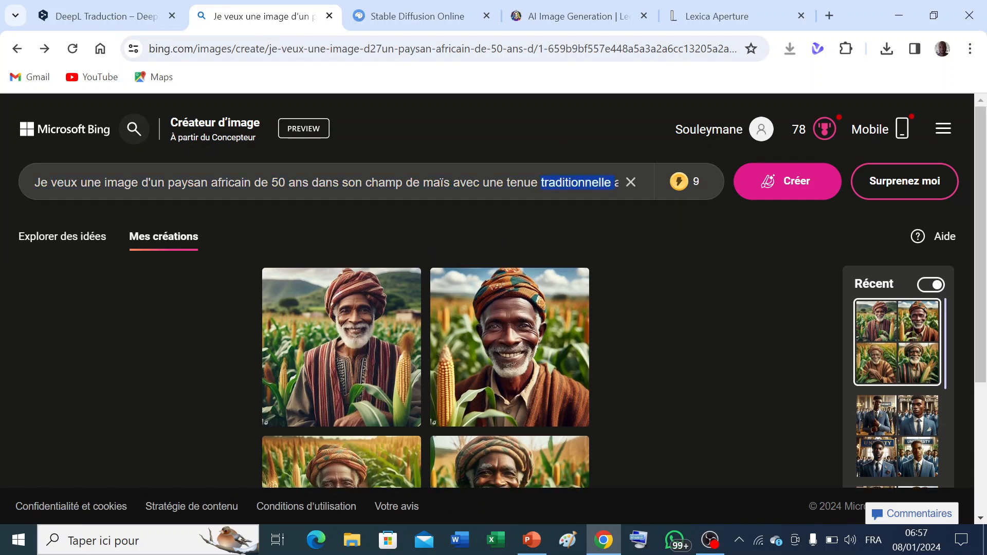
left_click_drag(576, 182, 1, 209)
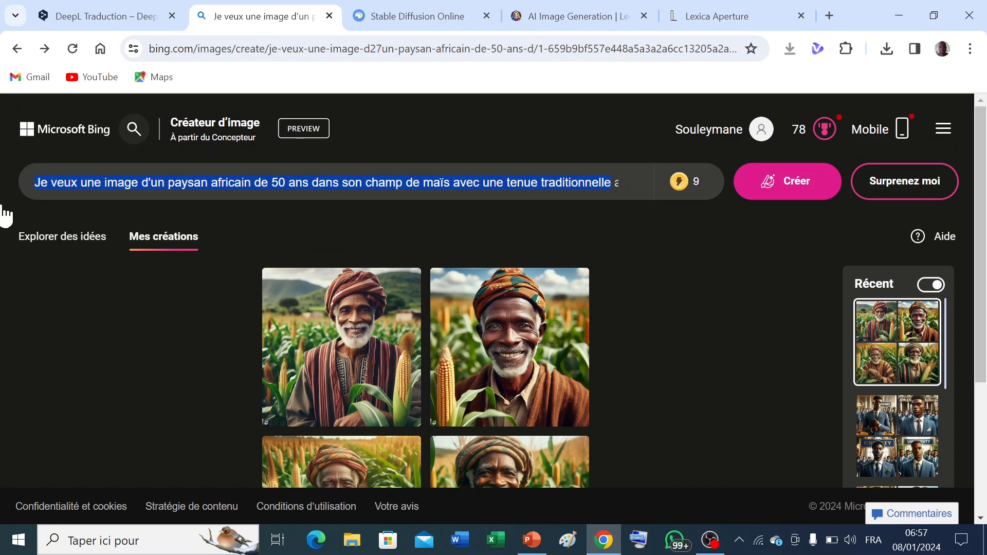
key("BackSpace")
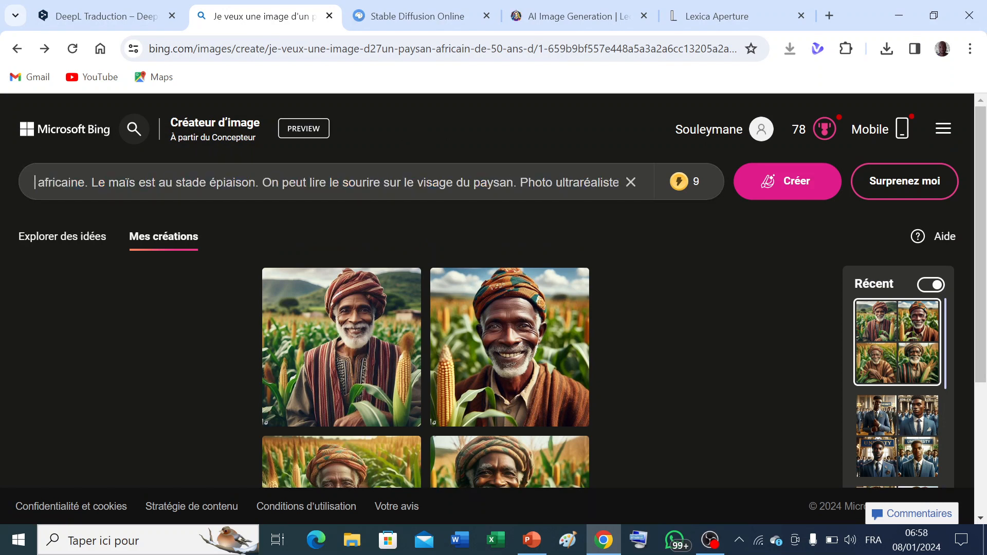
left_click_drag(513, 183, 6, 185)
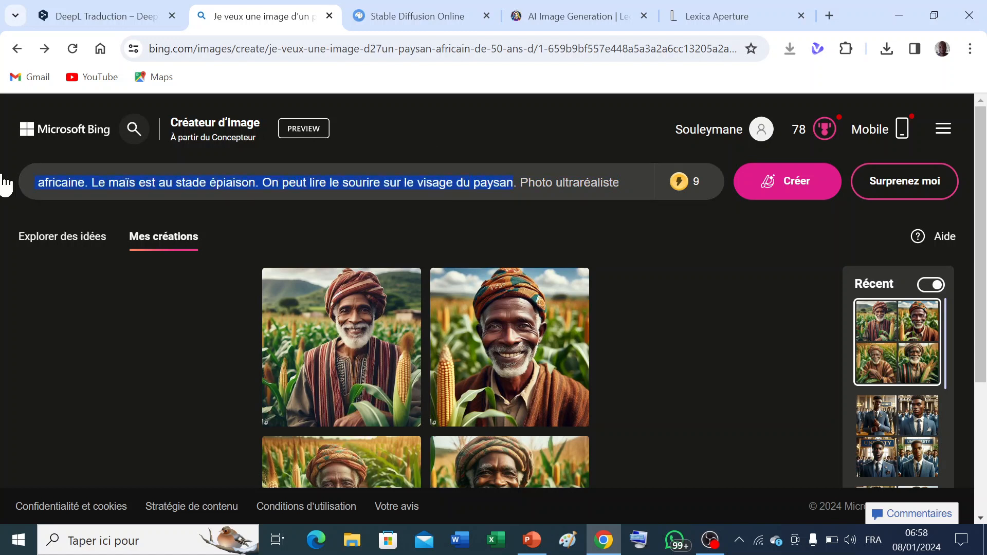
key("BackSpace")
key("Delete")
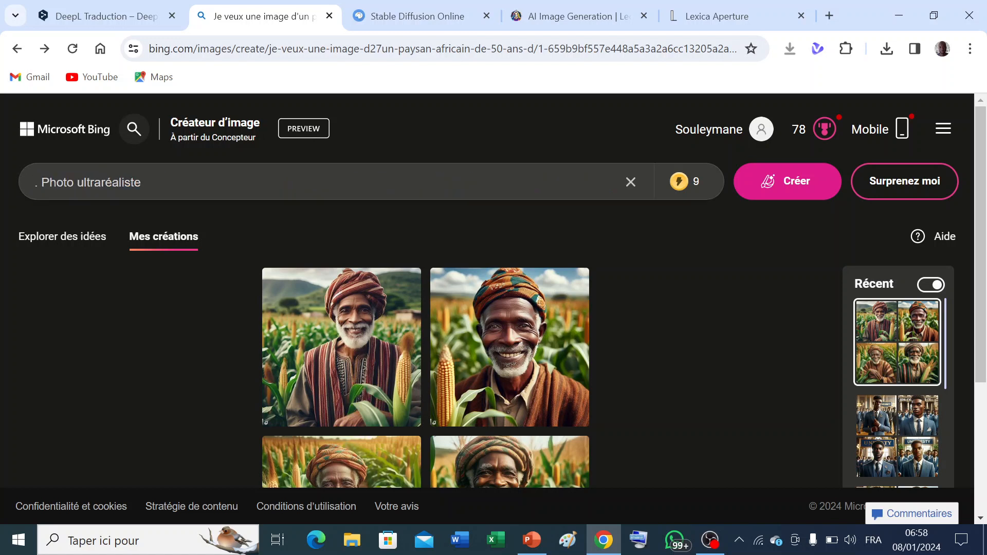
key("Delete")
Start the new prompt before ". Photo ultraréaliste" with the text "je une veux une image d'une vendeuse d'orange".
type("je une i")
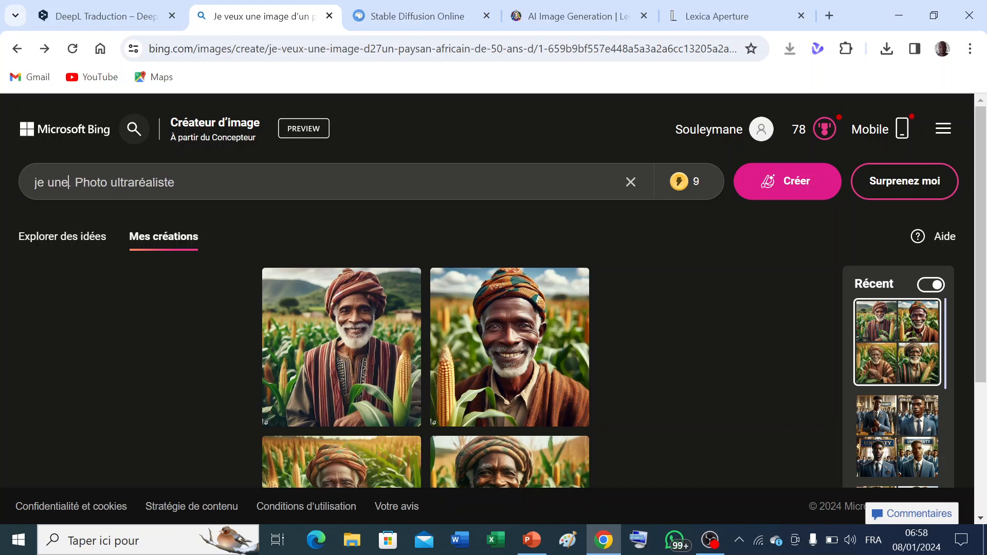
key("BackSpace")
type("veux ")
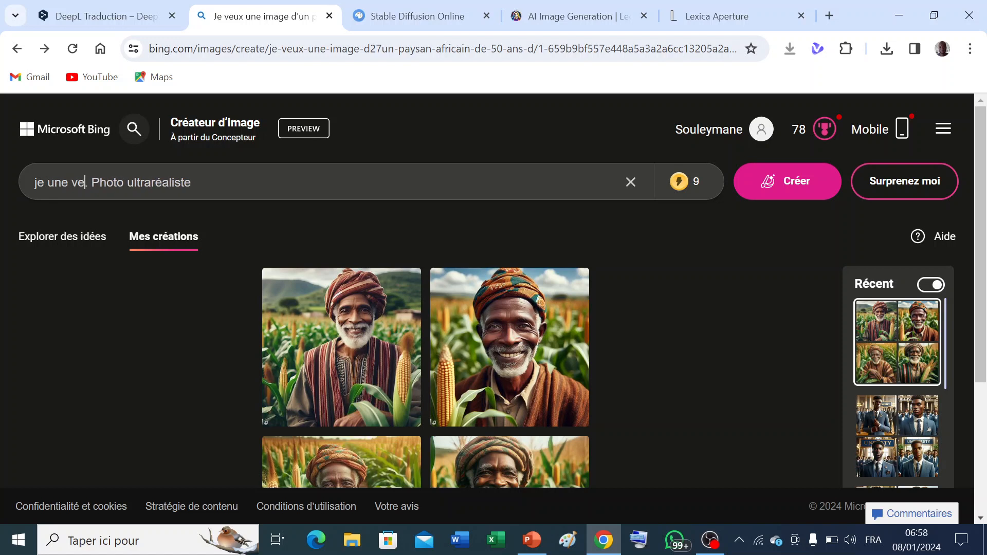
type("un ei")
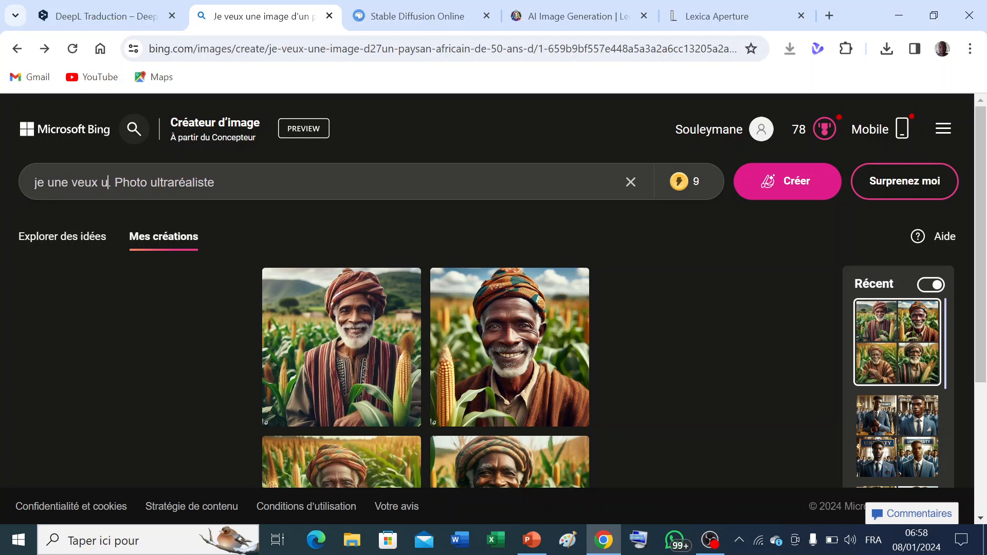
type("mage d")
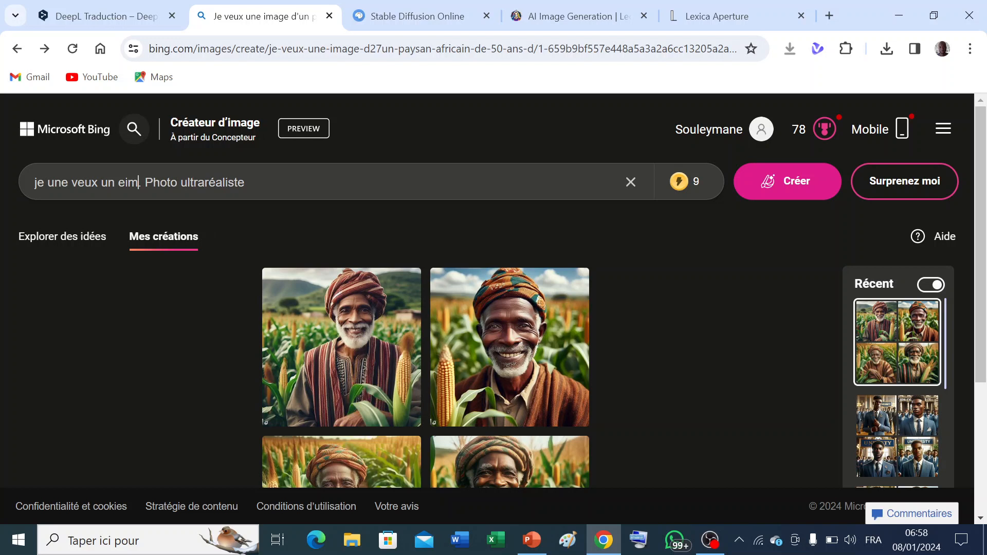
type("'une ")
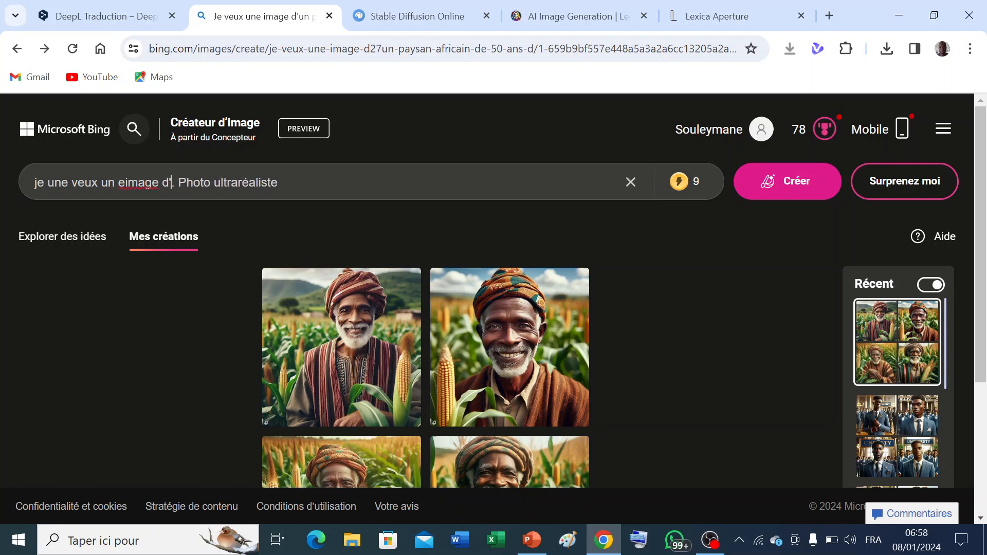
type("v")
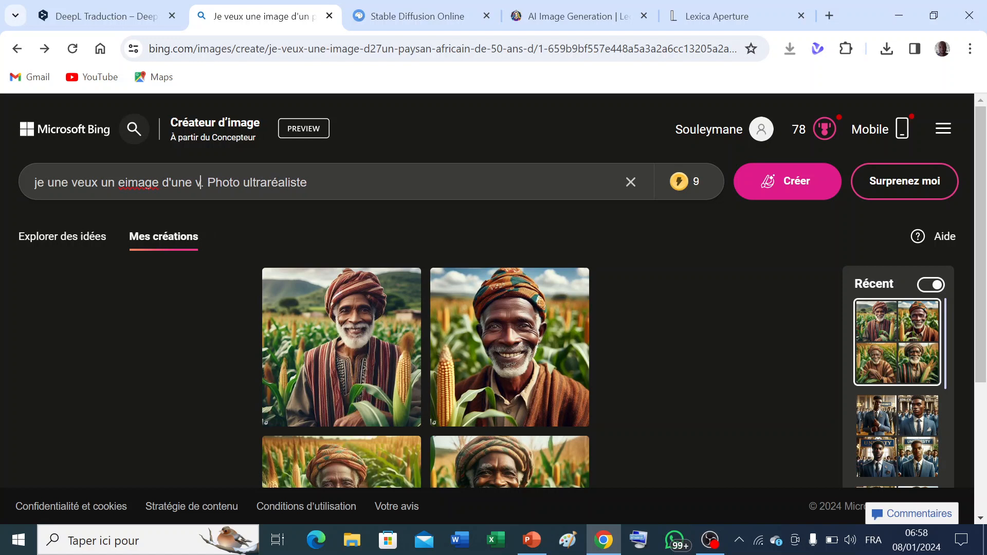
key("BackSpace")
key("Right")
type("v")
type("endeu")
type("se d'")
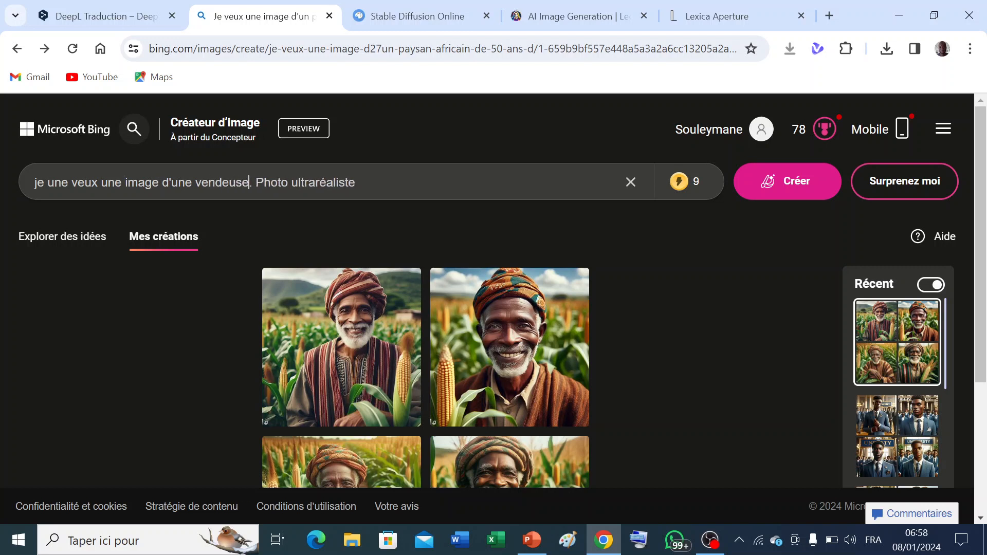
type("ora")
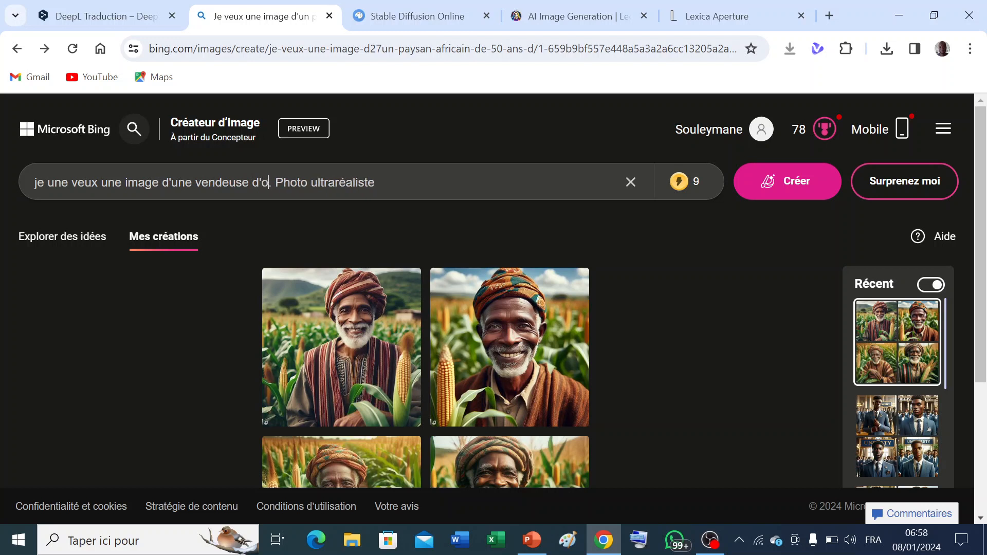
type("ng")
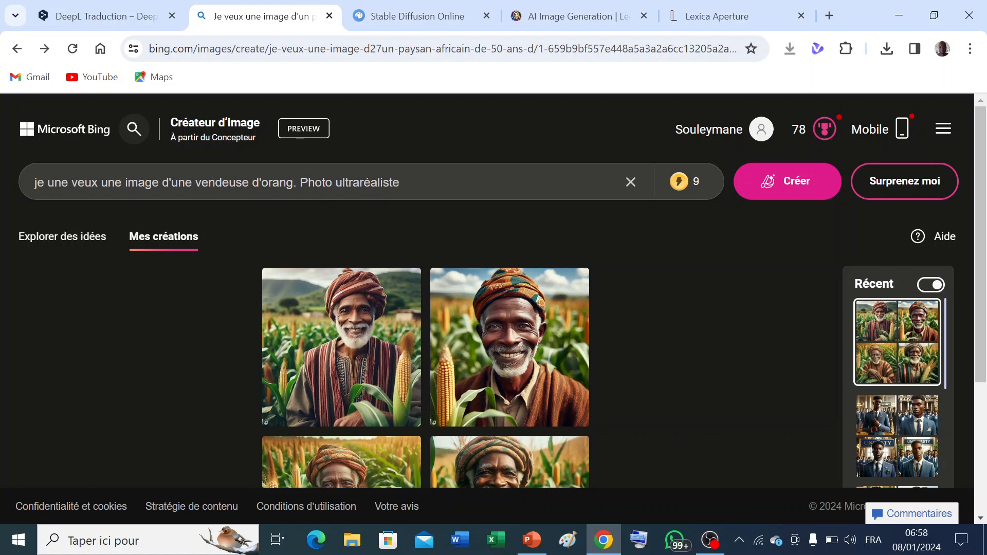
type("e")
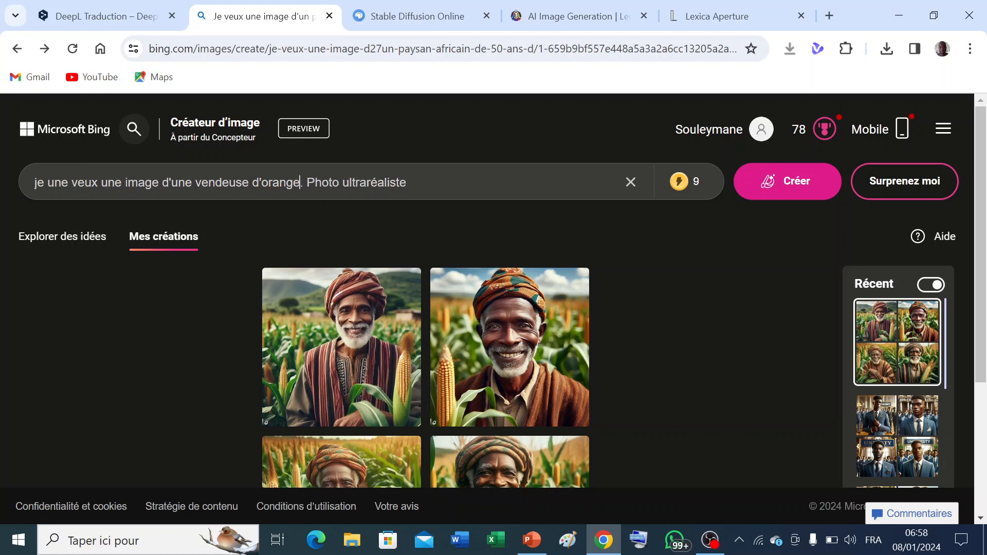
Make the oranges plural and describe the seller's location in the prompt as "assise au bord d'une grande voie".
type("s assisa")
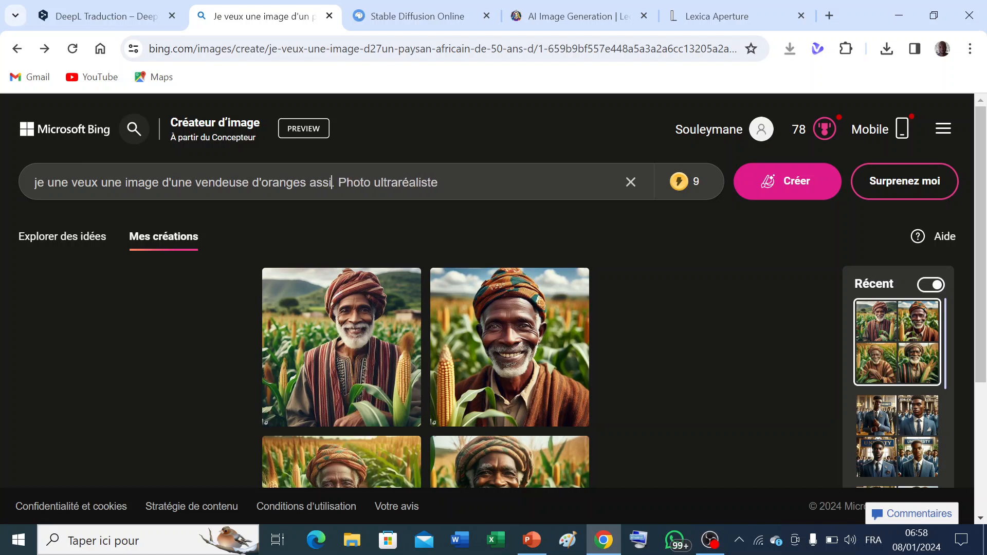
key("BackSpace")
type("e")
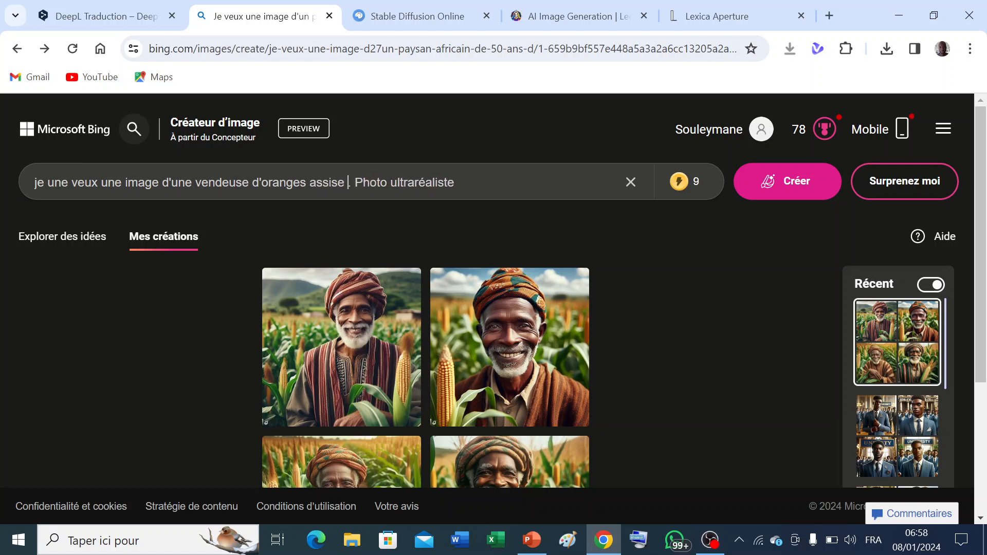
type(" au bor")
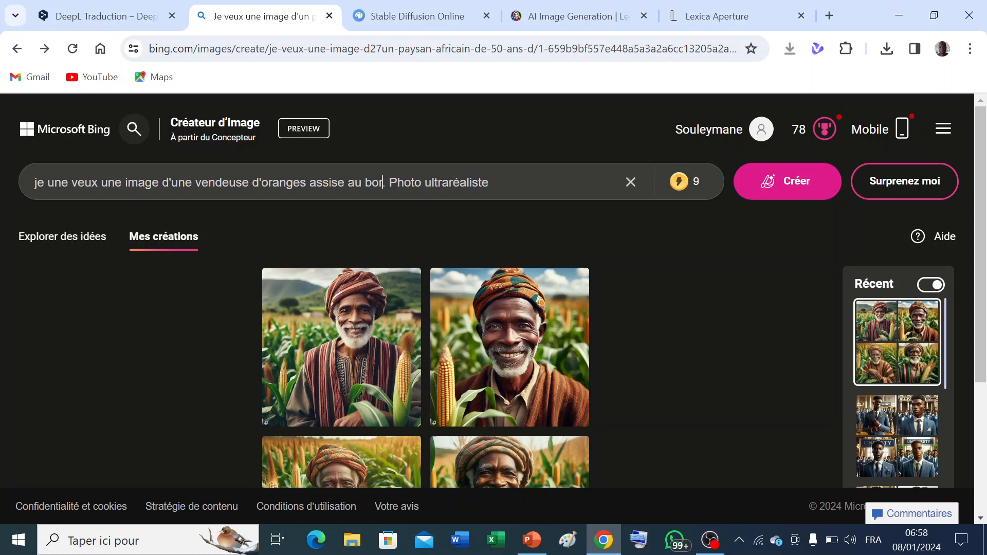
type("d de")
key("BackSpace")
type("e")
key("BackSpace")
type("'une ")
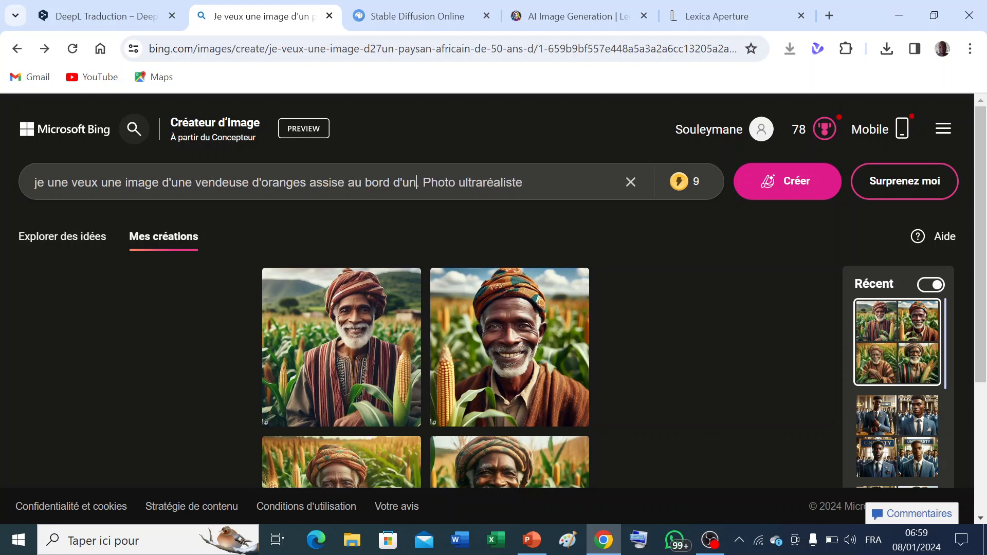
type("grande")
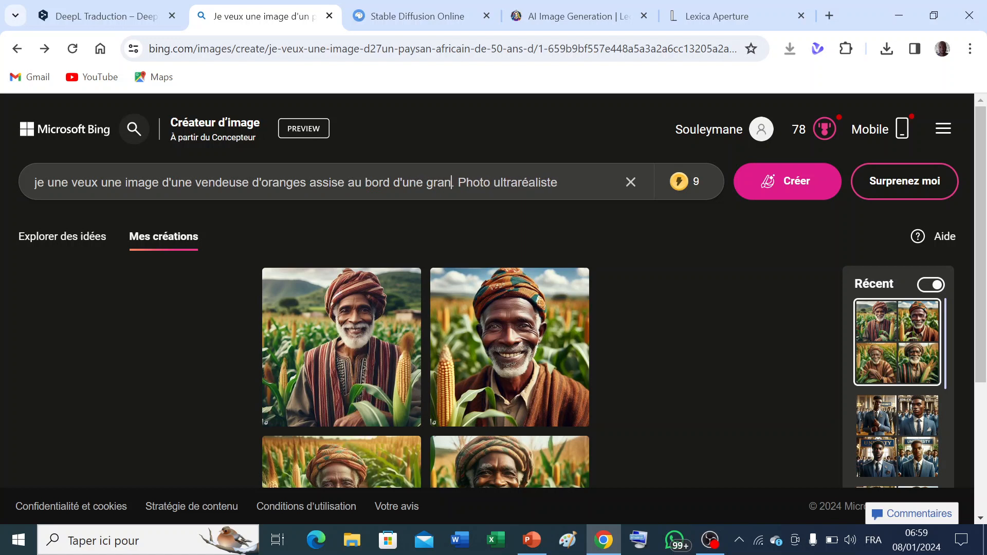
type(" voie")
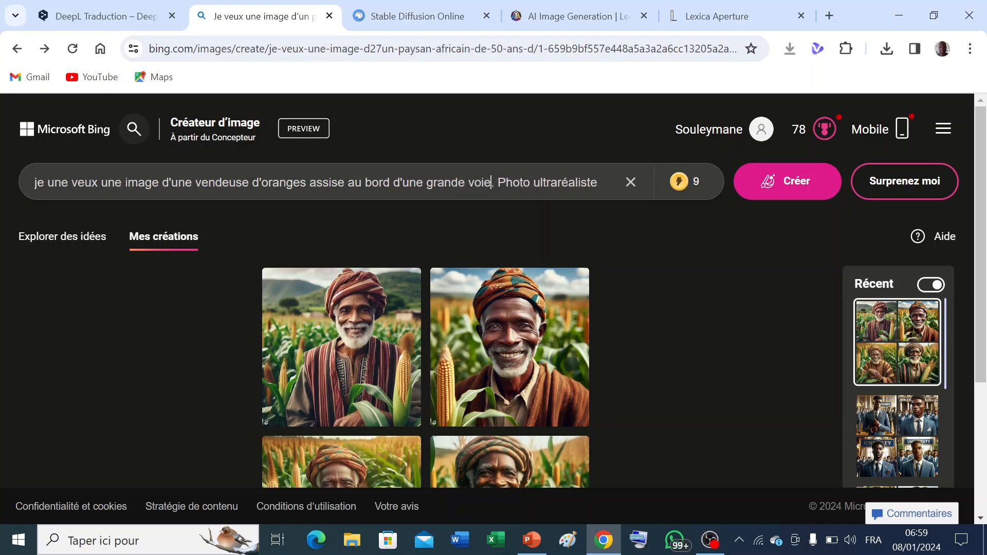
Add a second sentence to the prompt before "Photo ultraréaliste", beginning "C'est une jeune fille africaine".
key("BackSpace")
type("C'est ")
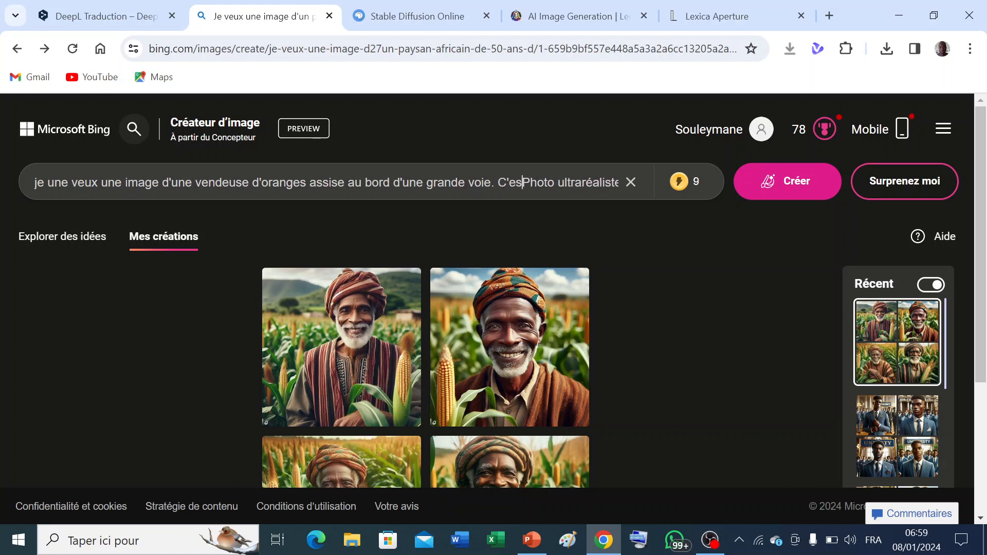
type("une ")
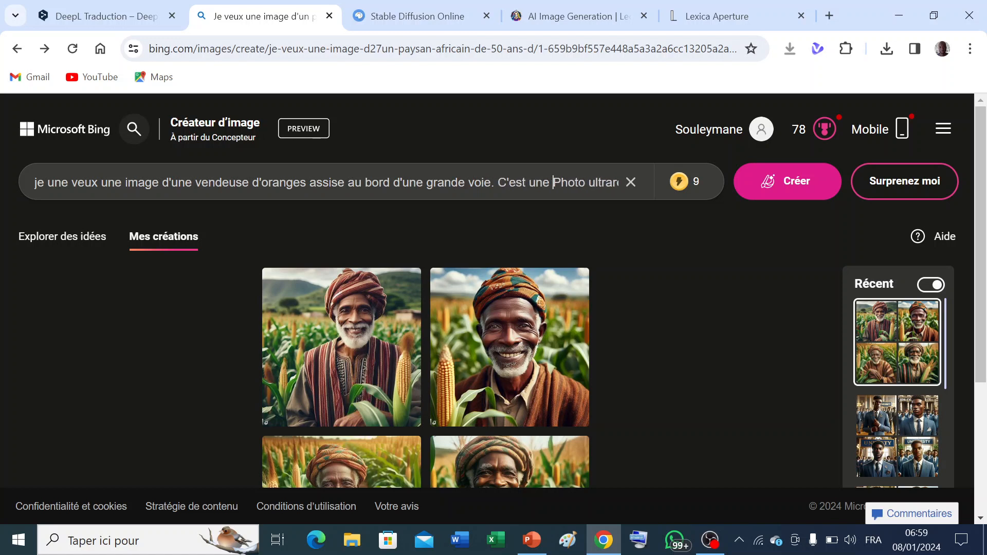
type("jeun")
key("BackSpace")
type("e fille afri")
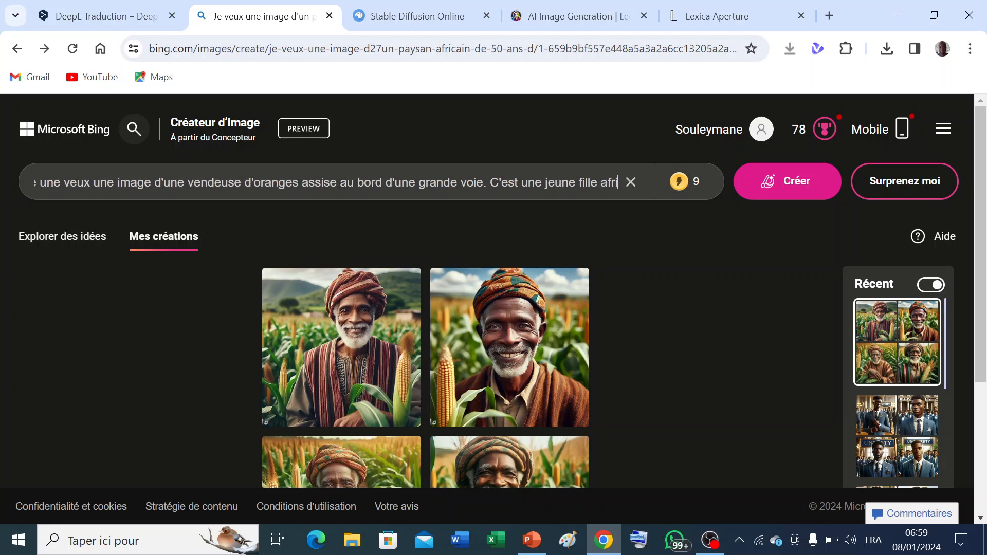
type("caine")
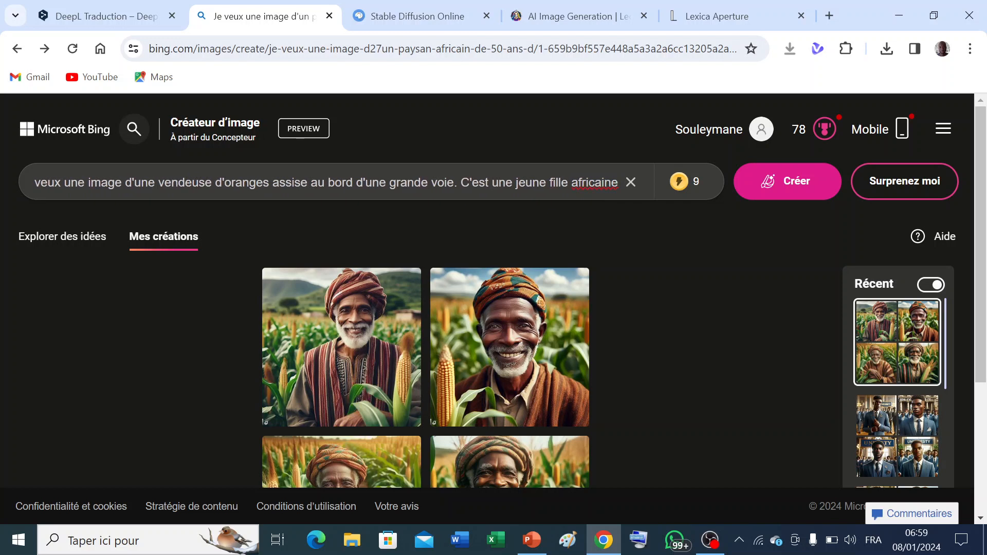
Complete the sentence about the young girl with "avec une coiffure traditionnelle.".
type(" avec")
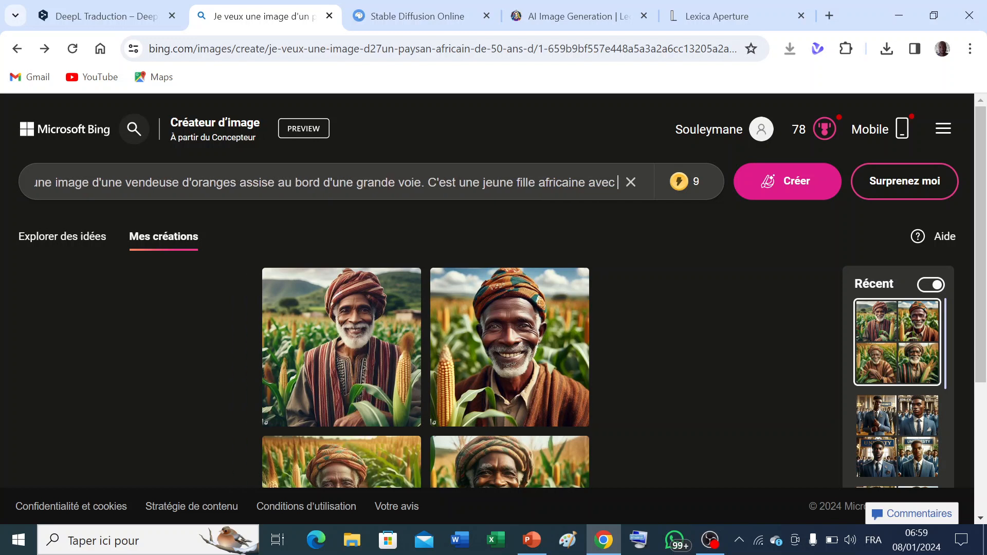
type(" u")
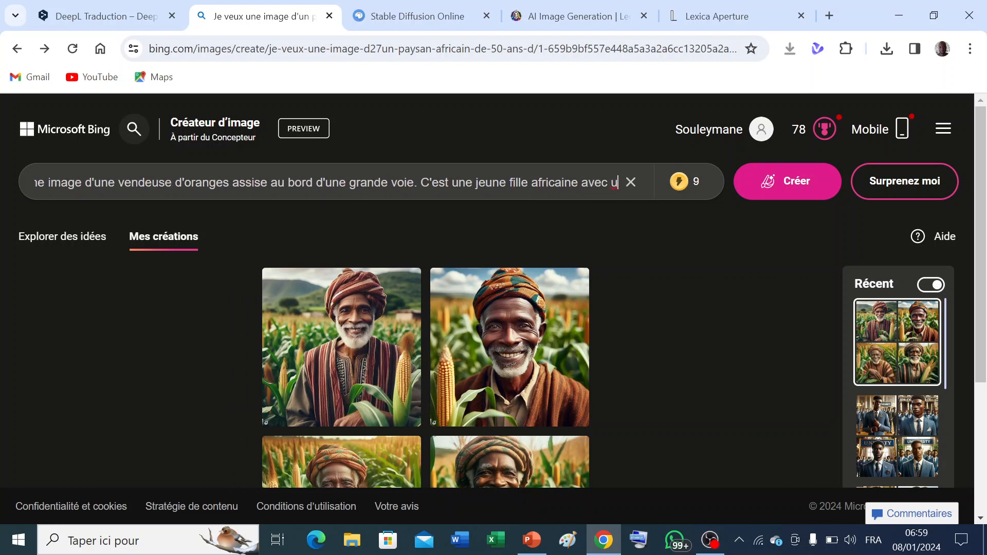
type("ne ")
type("coi")
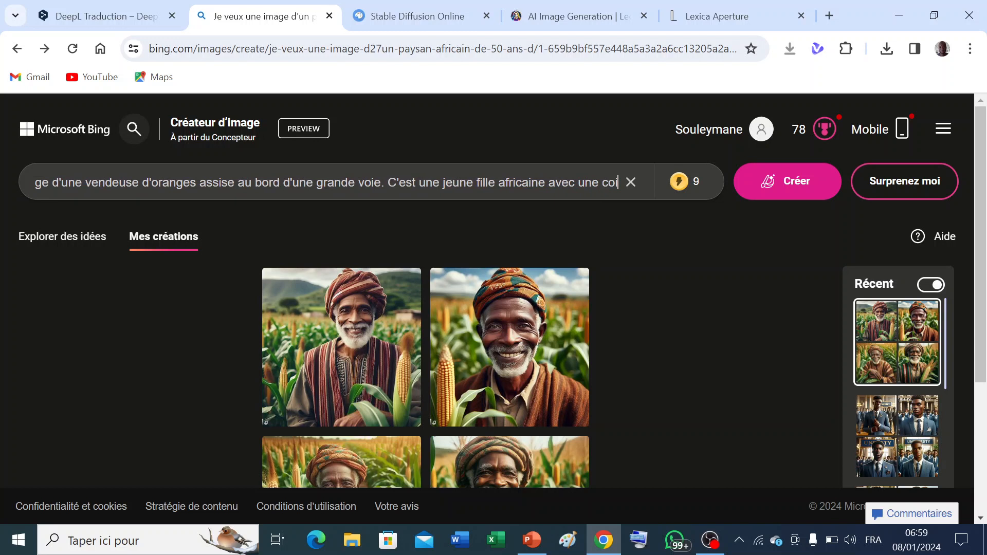
type("ffure tr")
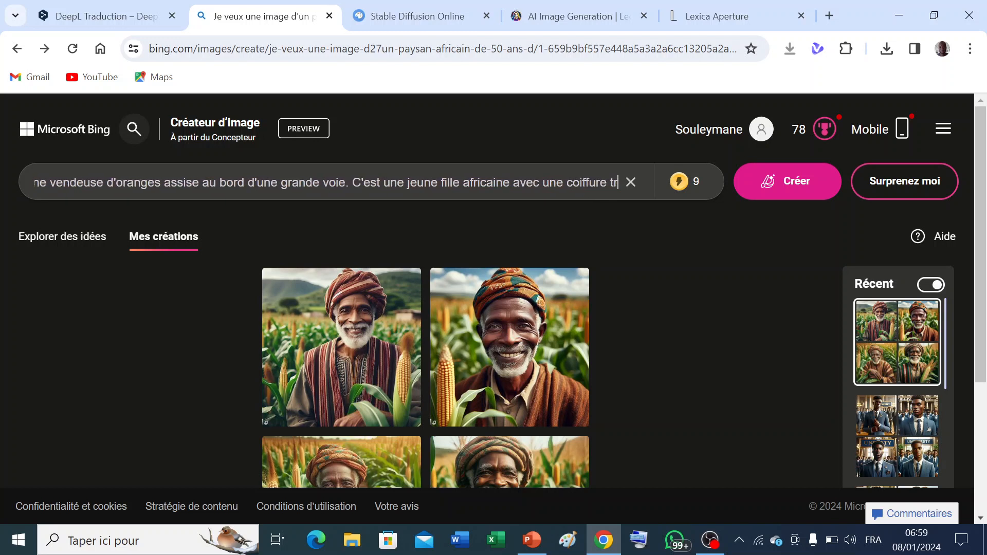
type("aditio")
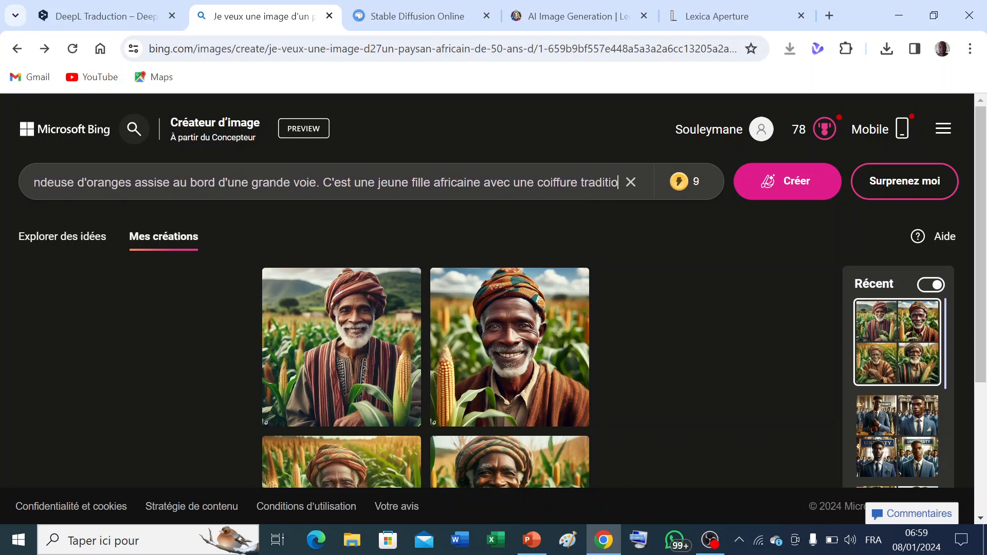
type("nnelle")
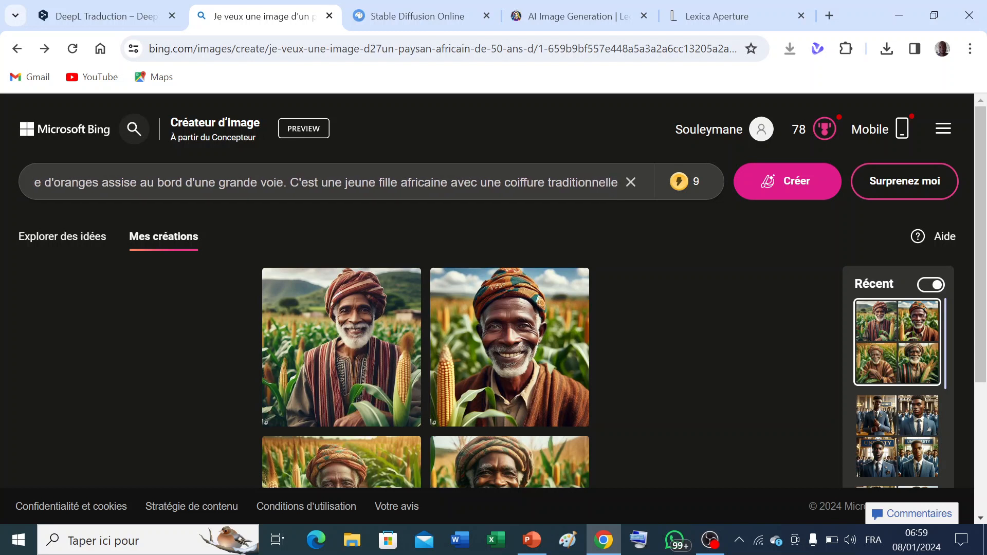
type(".")
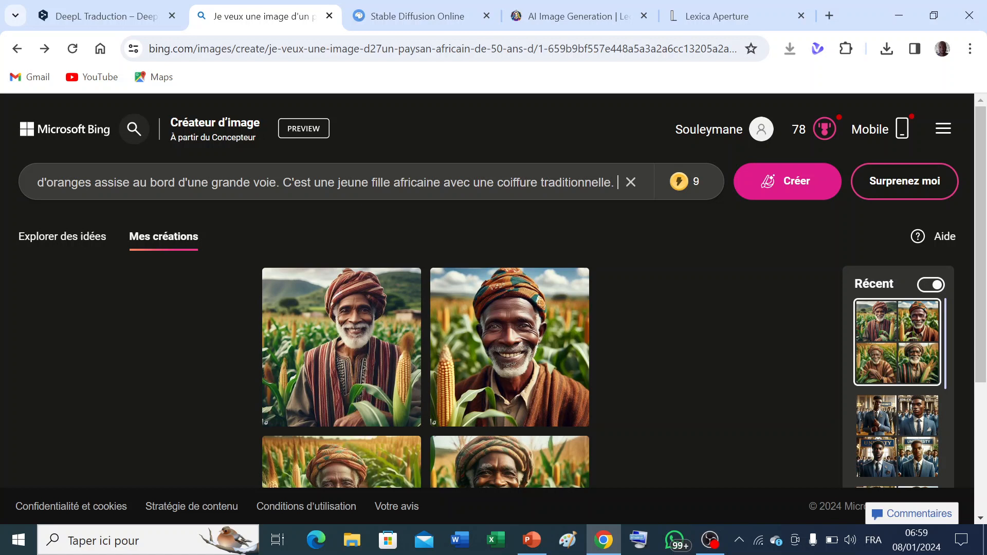
After "avec une coiffure traditionnelle." in the prompt, begin a new sentence with "Derrière elle se trouve une boutique".
type("e coiffure traditionn")
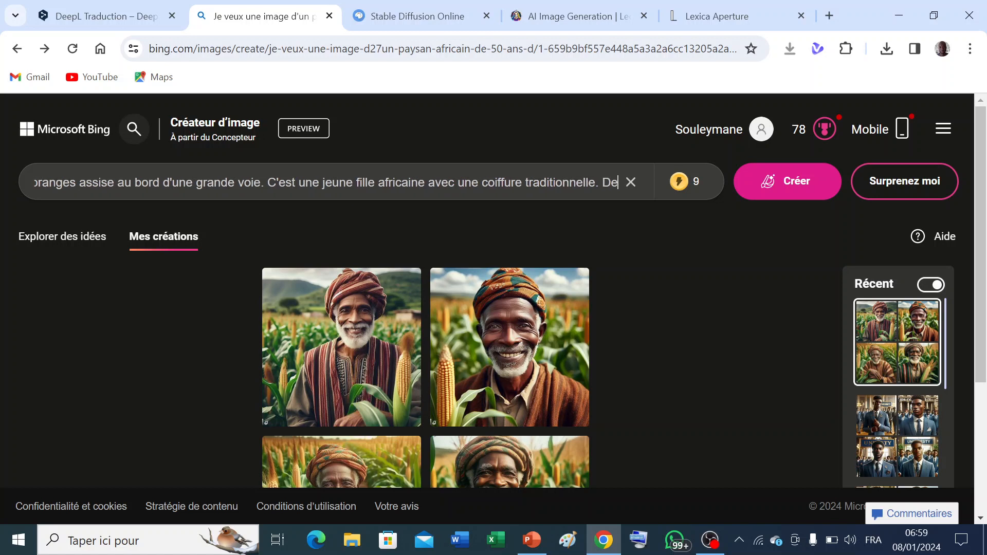
type("elle. De")
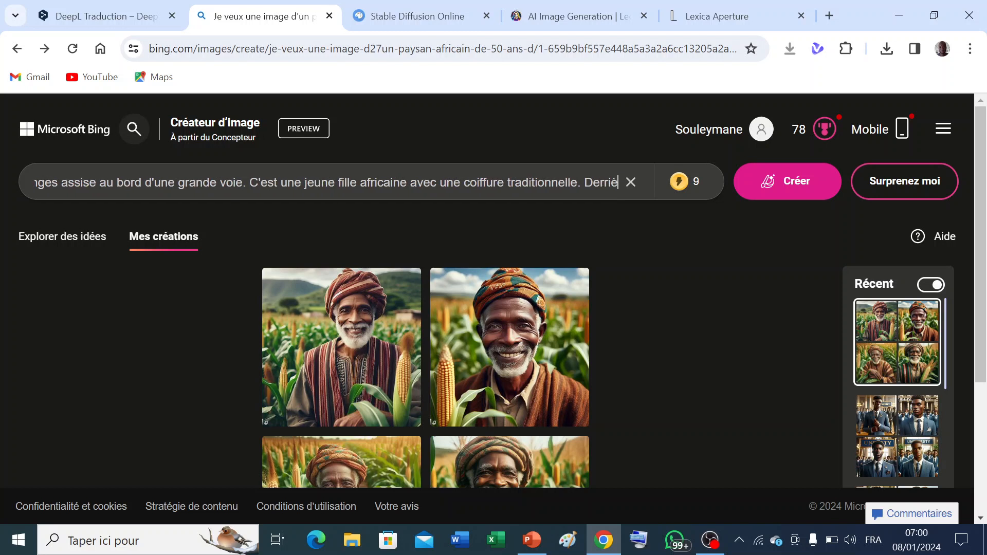
type("rrière elle se trouve")
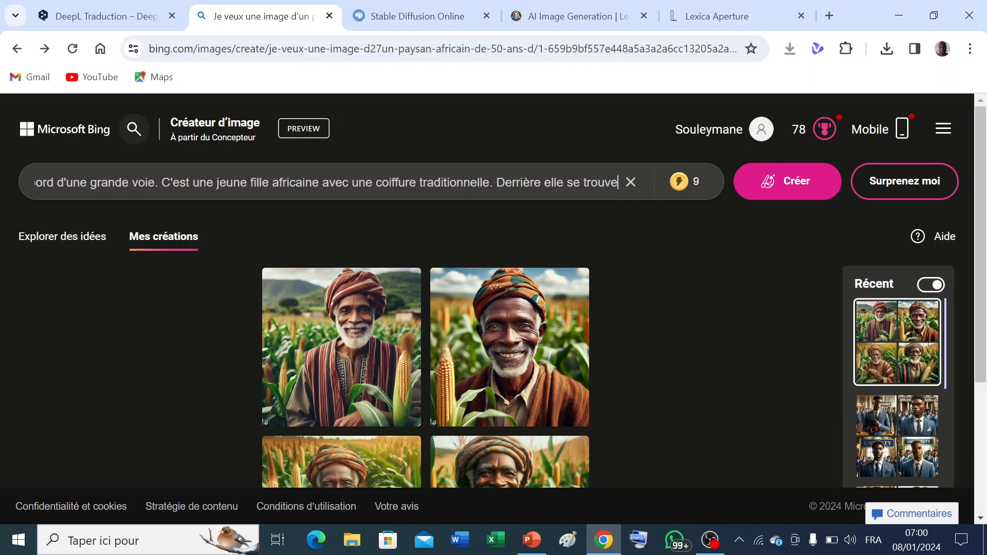
type(" une ")
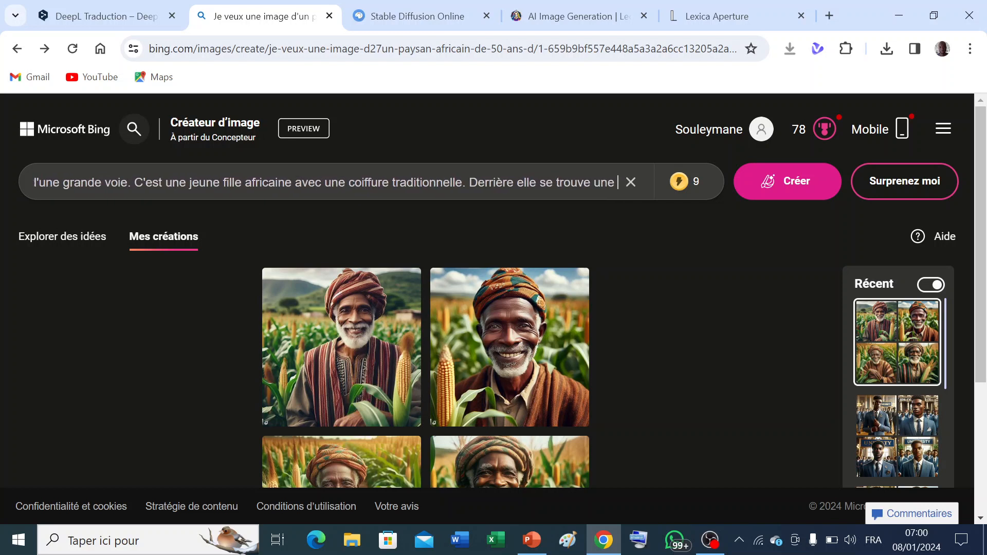
type("boutique")
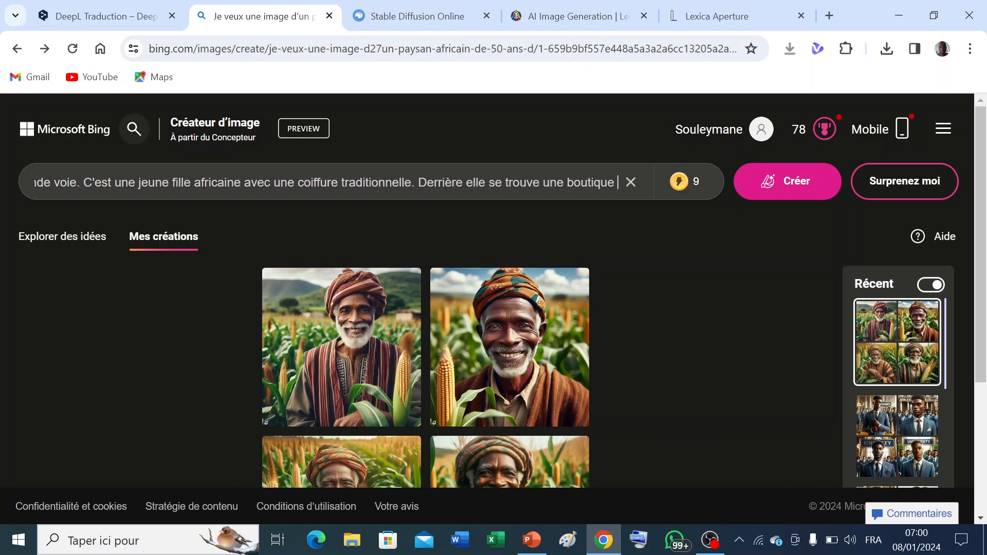
Complete the sentence about the boutique with the text "où on a écrit "Sali Shop" à l'entrée.".
type("où ")
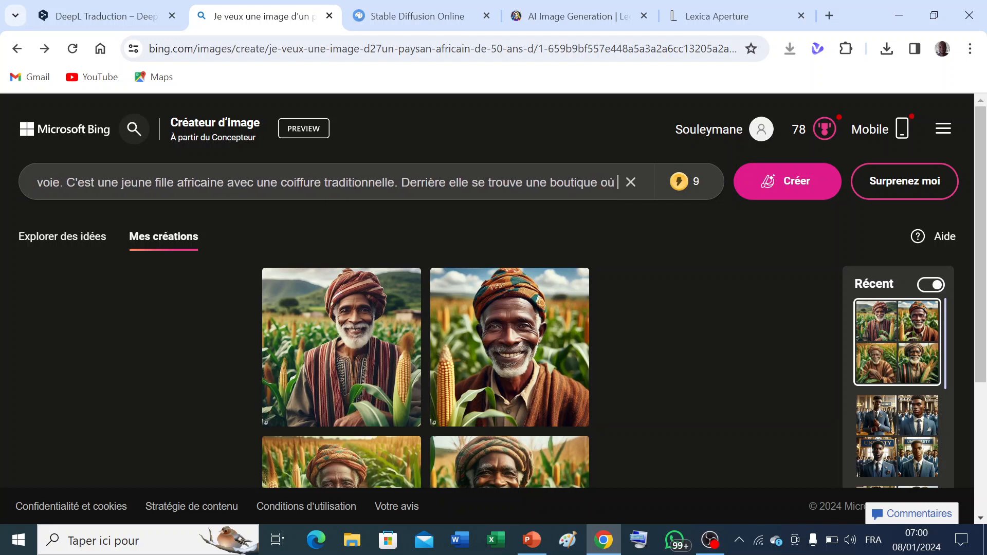
type("on")
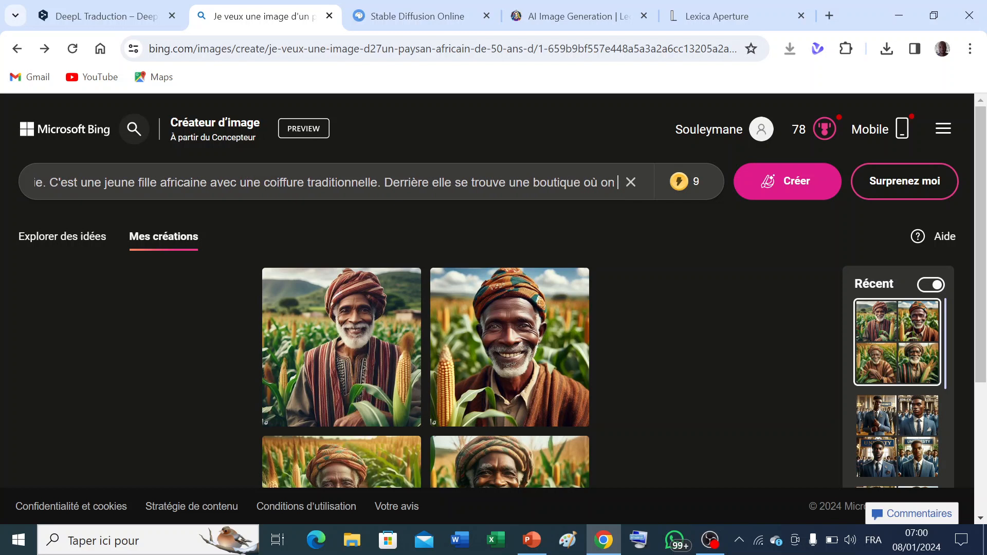
type(" Pl")
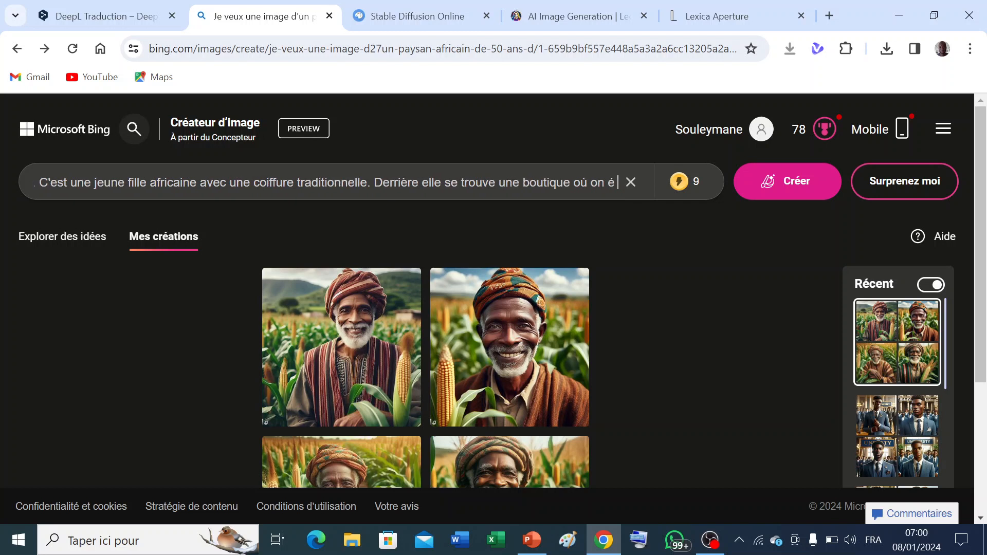
type("a écrit")
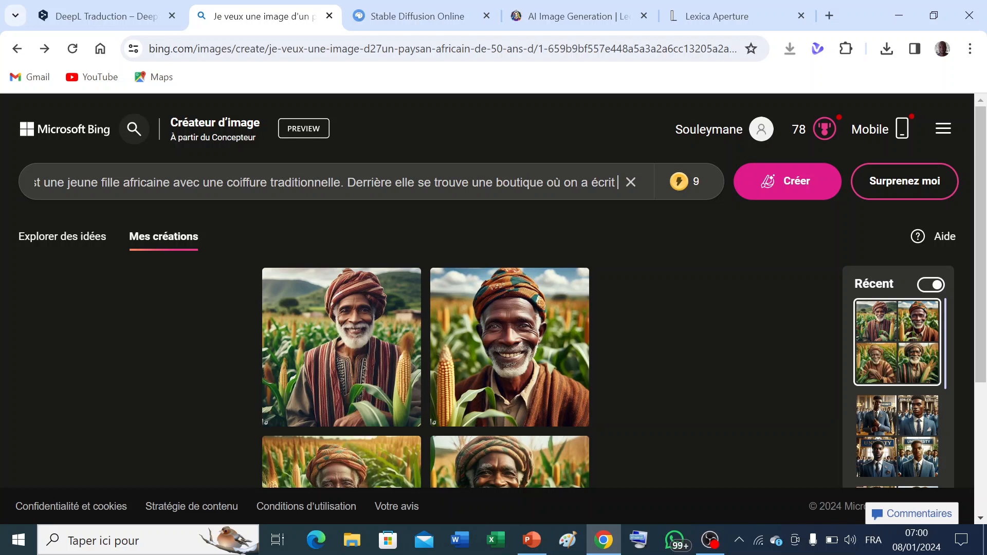
type("\"")
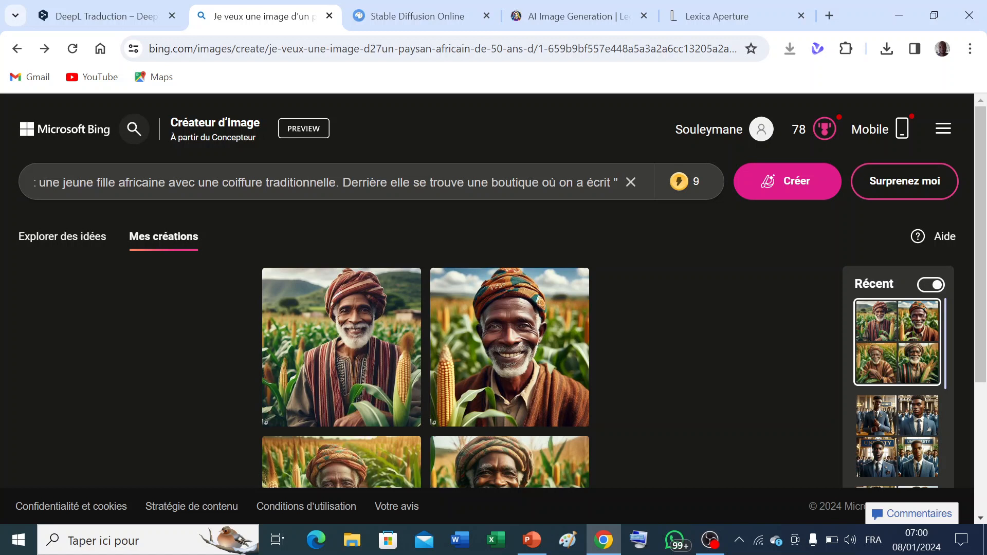
type("Sali")
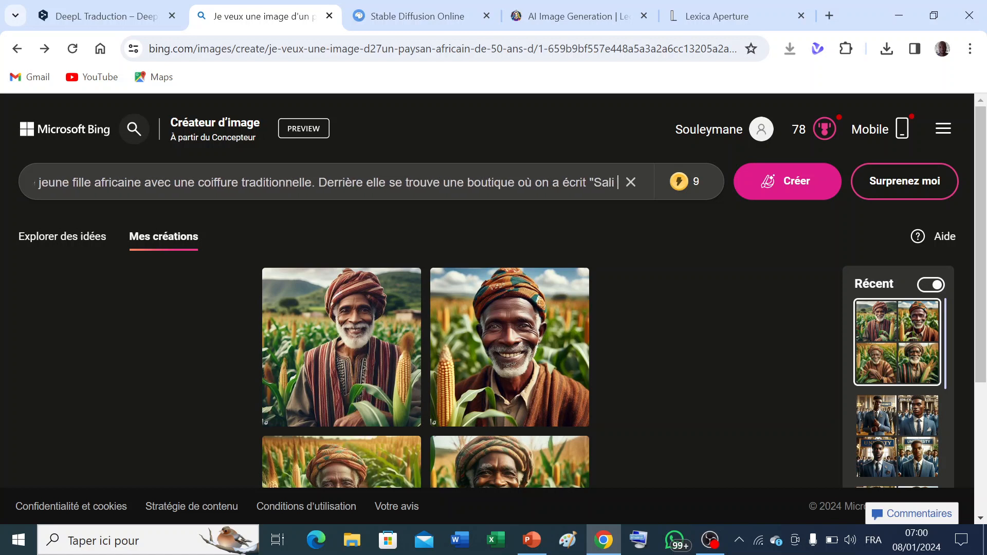
type(" Sho")
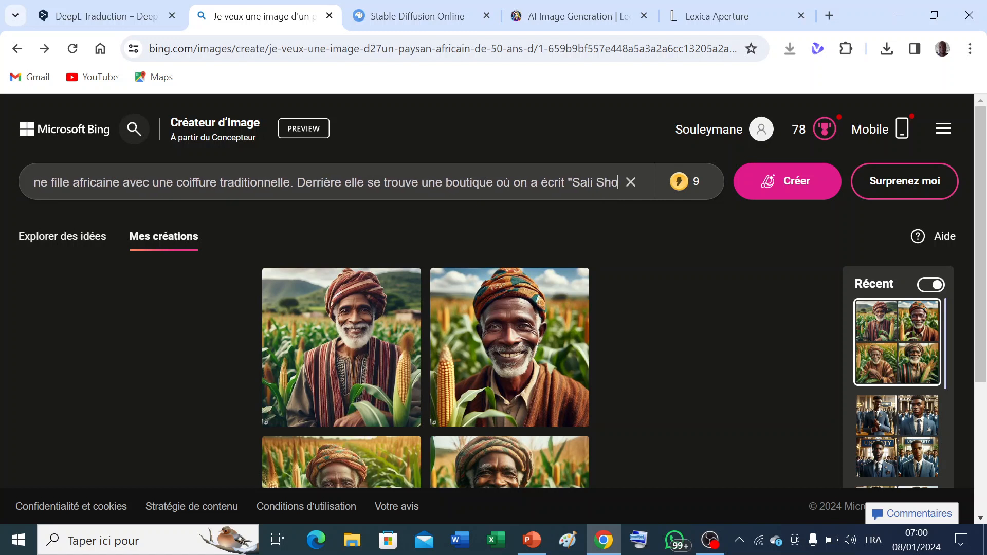
type("p\"")
type(" à l'")
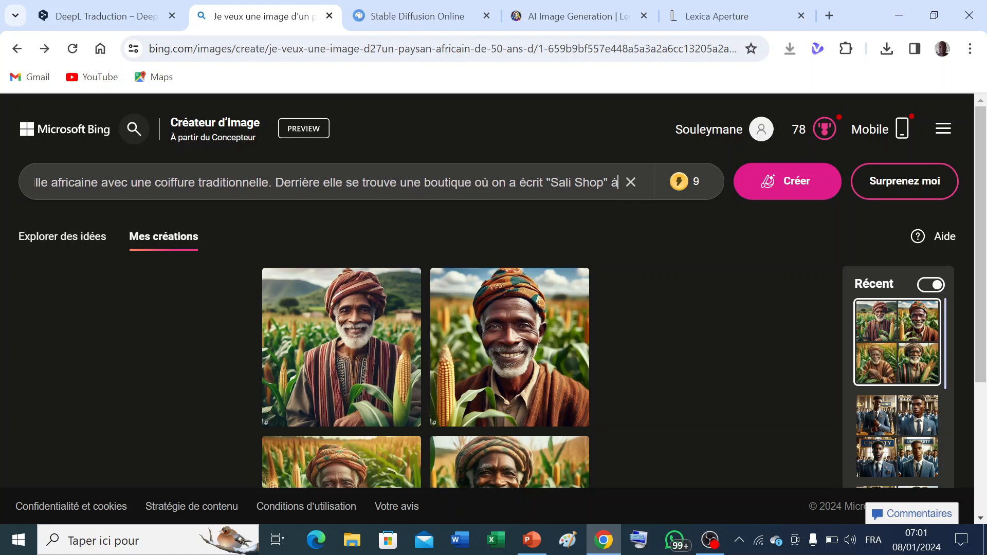
type("entrée")
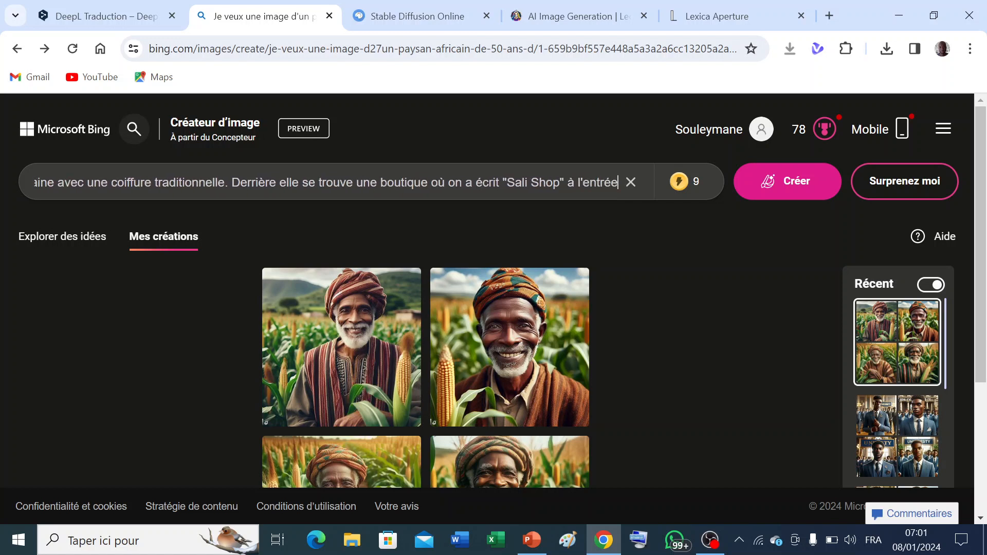
type(".")
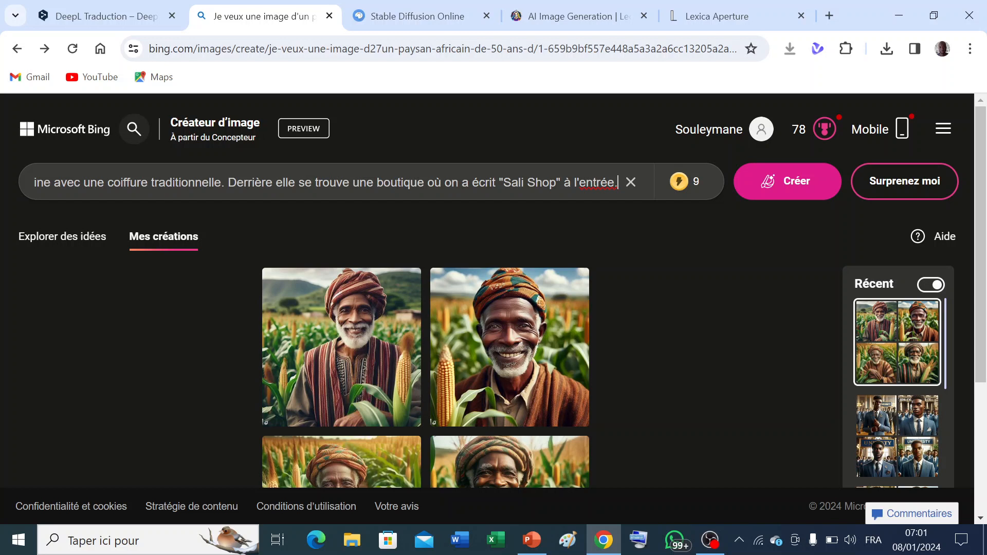
Correct the missing space between "entrée." and "Photo ultraréaliste" using the suggested spelling "entrée. Photo".
right_click(600, 182)
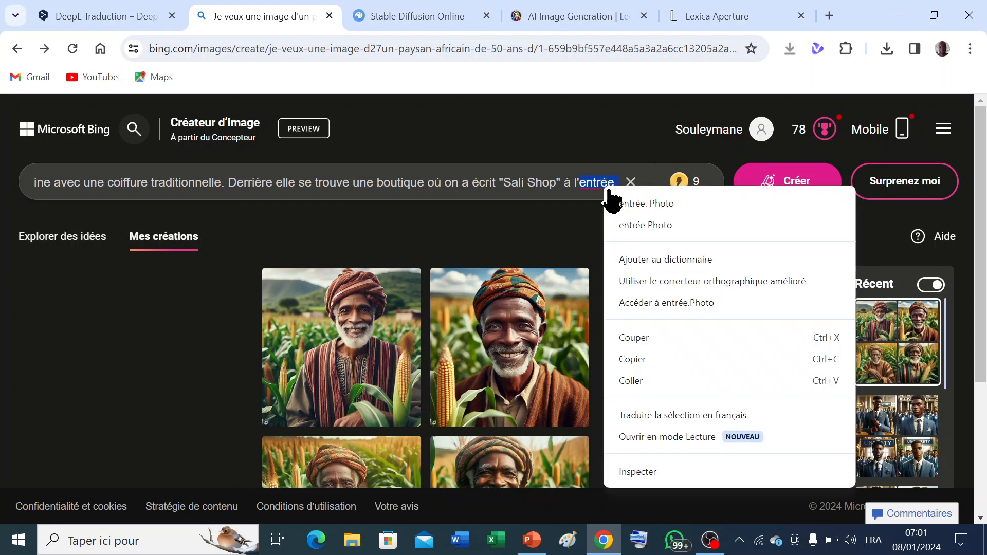
left_click(639, 204)
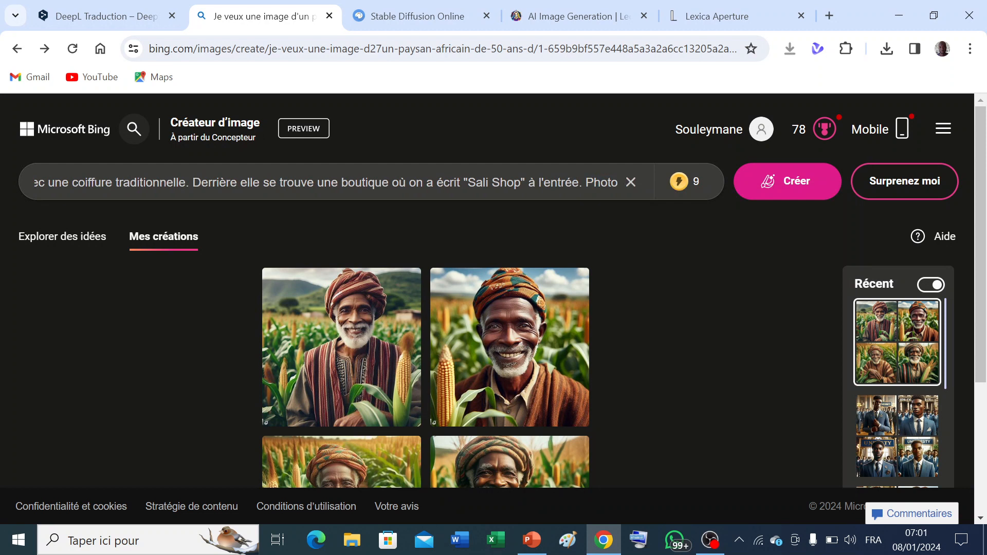
type("ultraréaliste")
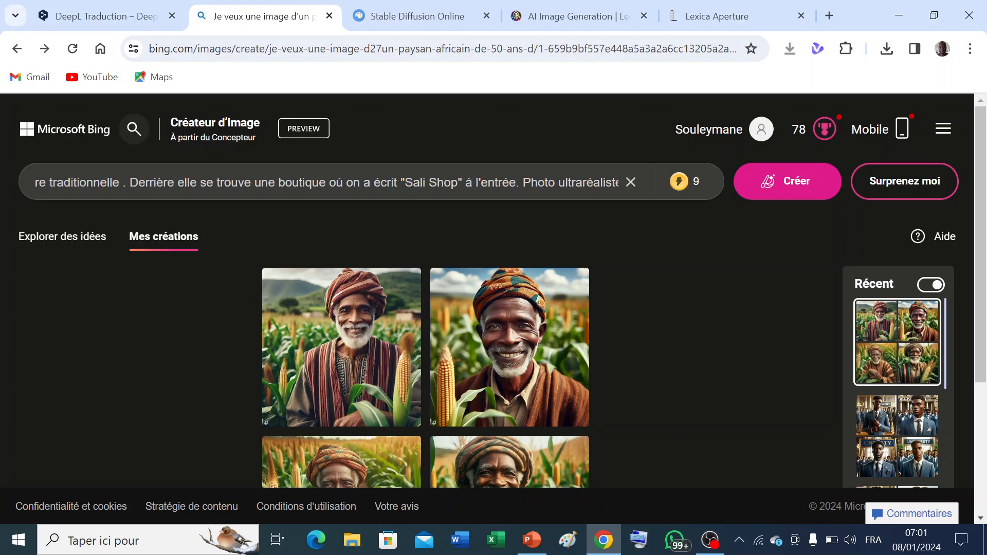
type("ris")
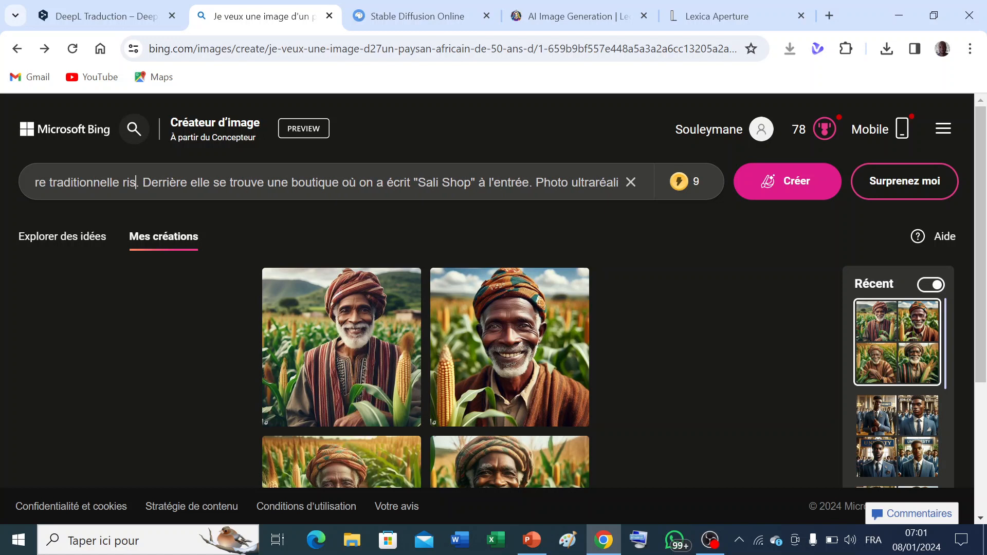
key("BackSpace")
key("BackSpace")
key("BackSpace")
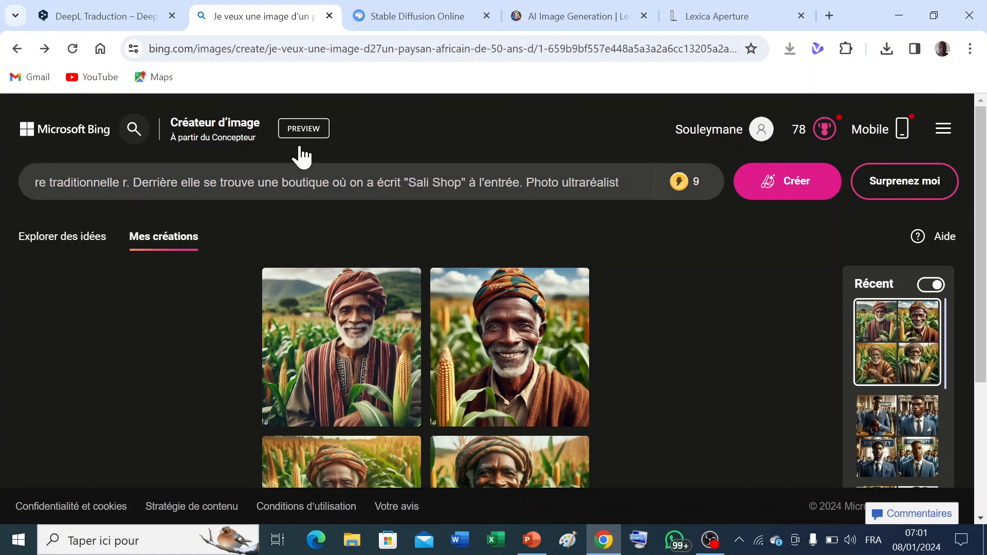
type("gris")
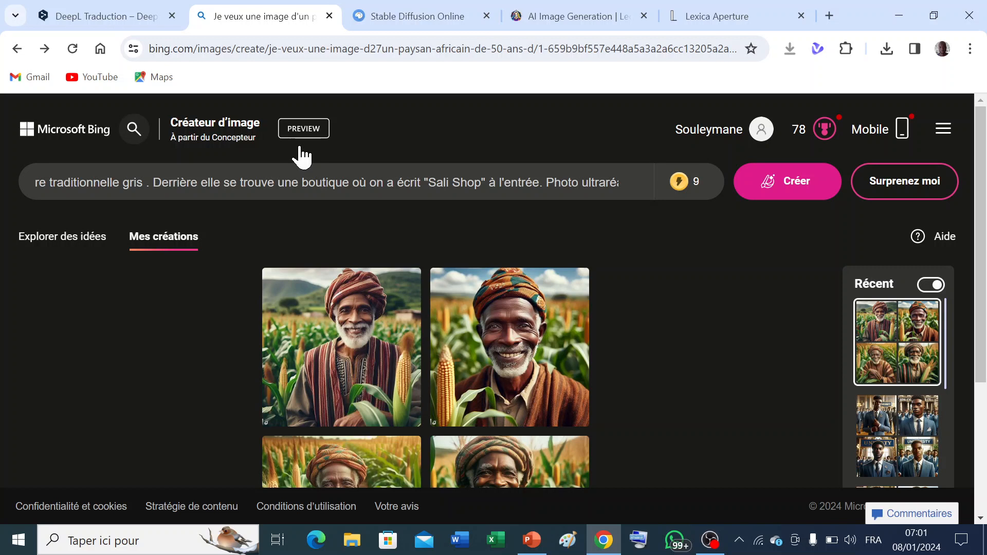
type("b")
key("BackSpace")
key("BackSpace")
key("BackSpace")
key("BackSpace")
key("BackSpace")
key("BackSpace")
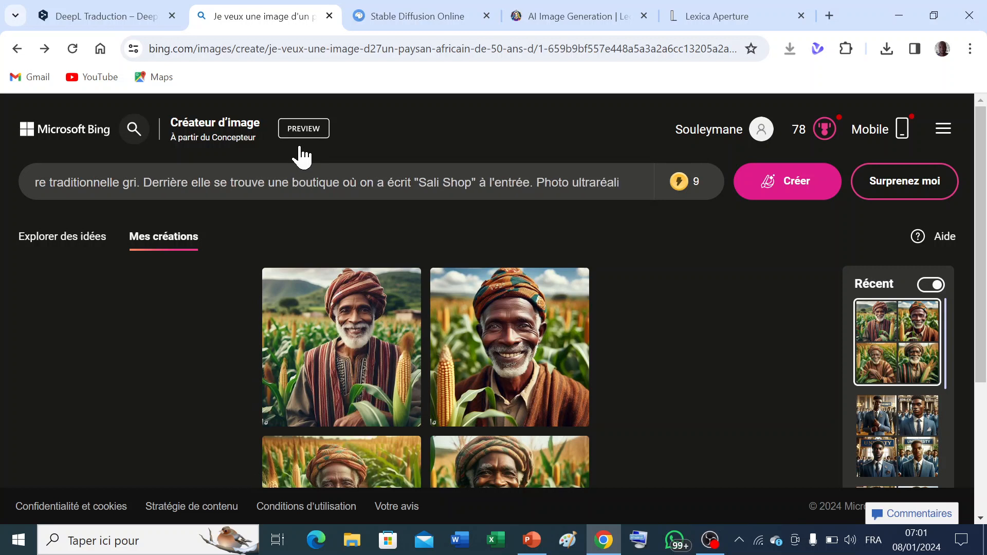
Add the hairstyle's colour "bleu gris" right after "traditionnelle" in the prompt.
type("bleu gris")
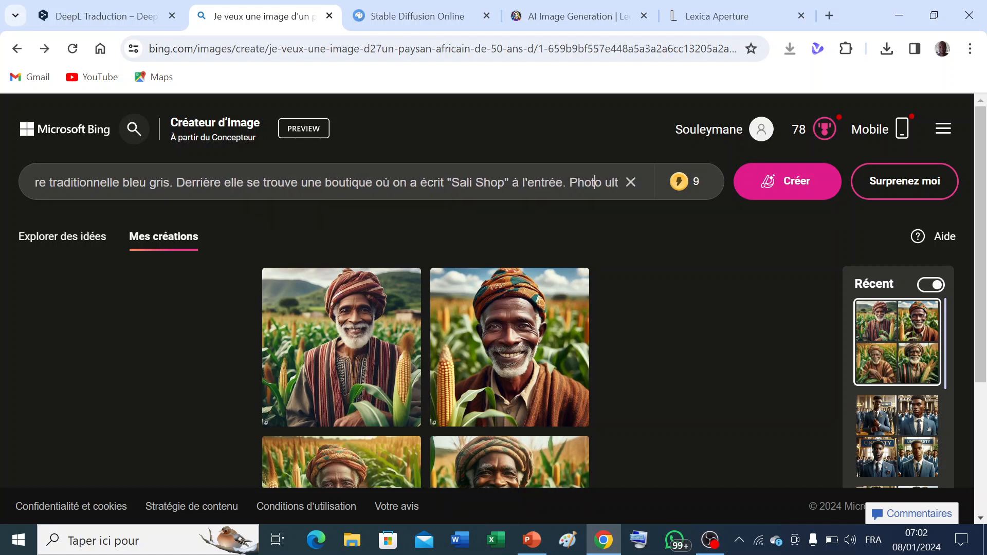
type("raréaliste")
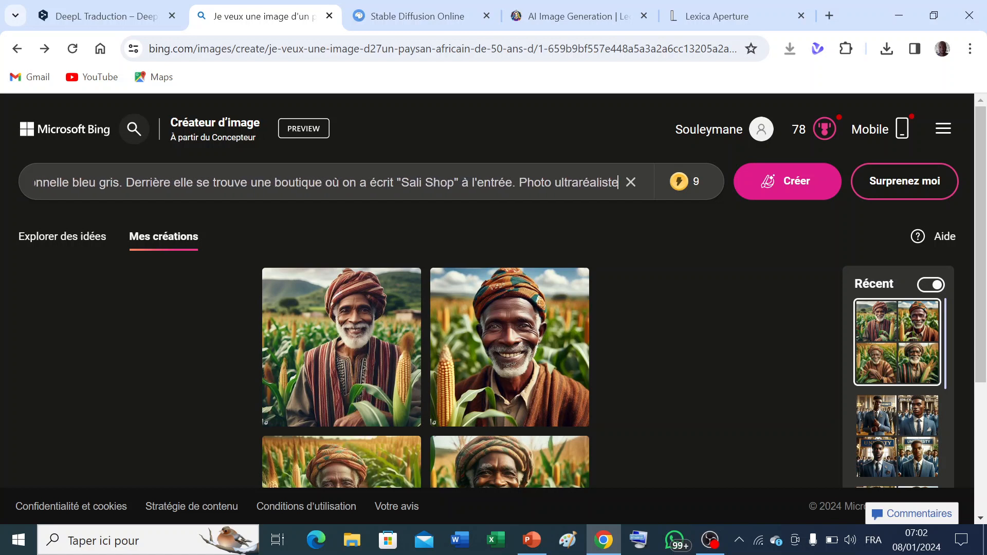
Copy the entire orange seller prompt and generate images from it.
left_click_drag(618, 182, 5, 198)
key("ctrl+c")
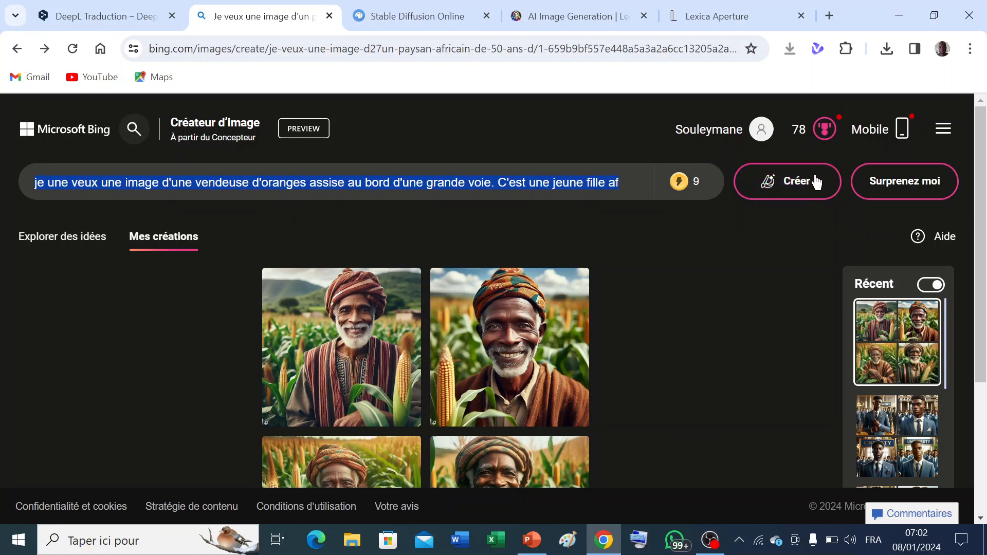
left_click(800, 189)
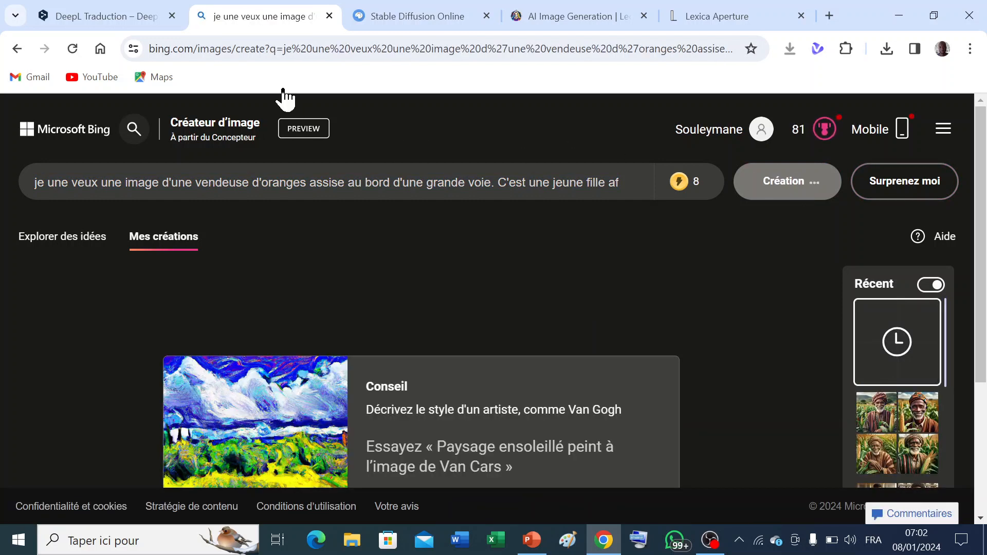
Switch to DeepL and replace the French farmer text with the copied orange seller prompt for translation into English.
left_click(125, 20)
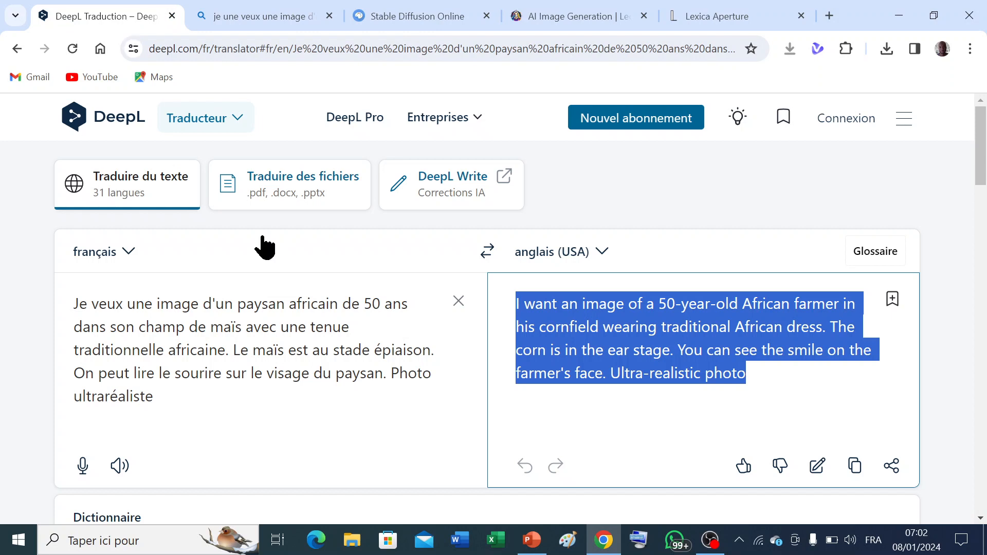
left_click_drag(156, 397, 74, 304)
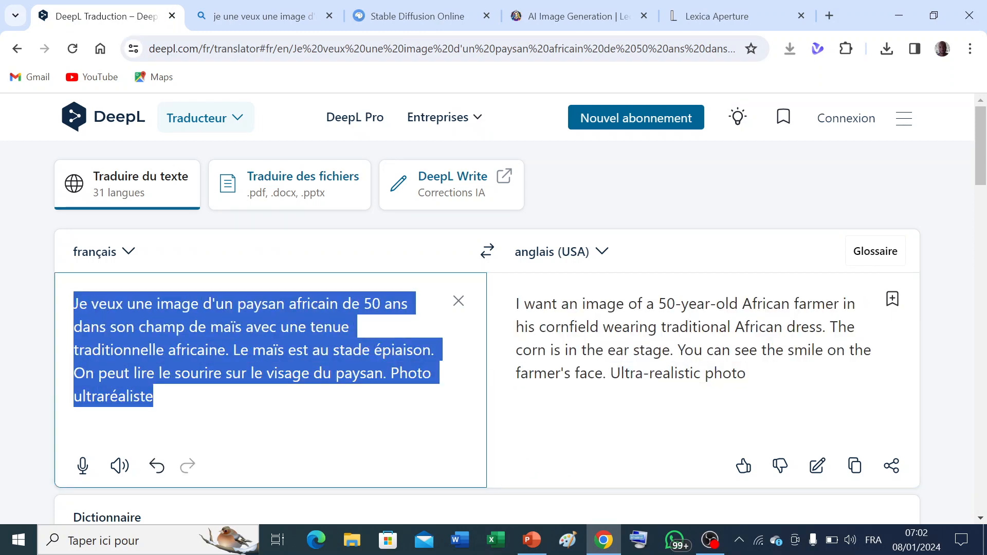
key("ctrl+v")
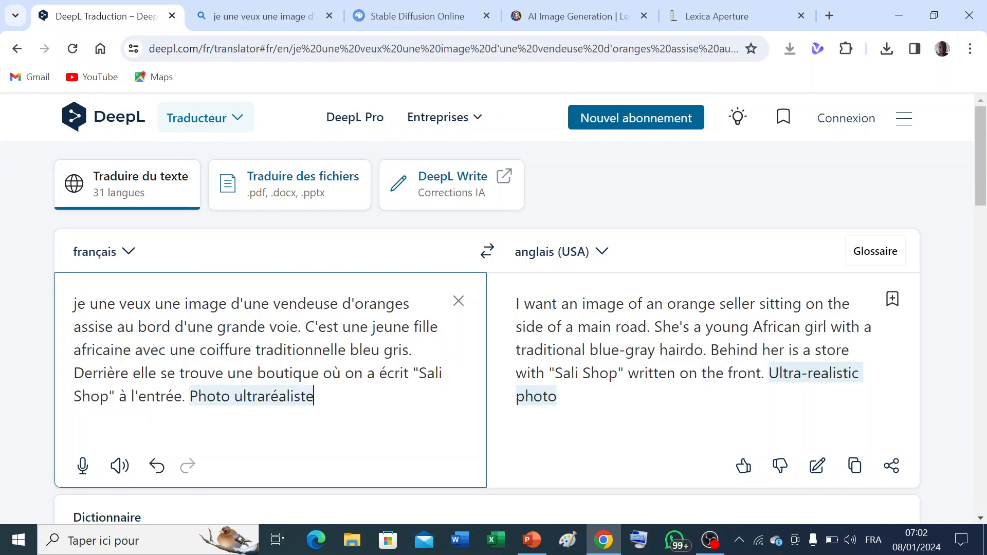
Copy the English translation, replace the farmer prompt in Stable Diffusion Online with it, and generate the image.
left_click_drag(558, 396, 515, 303)
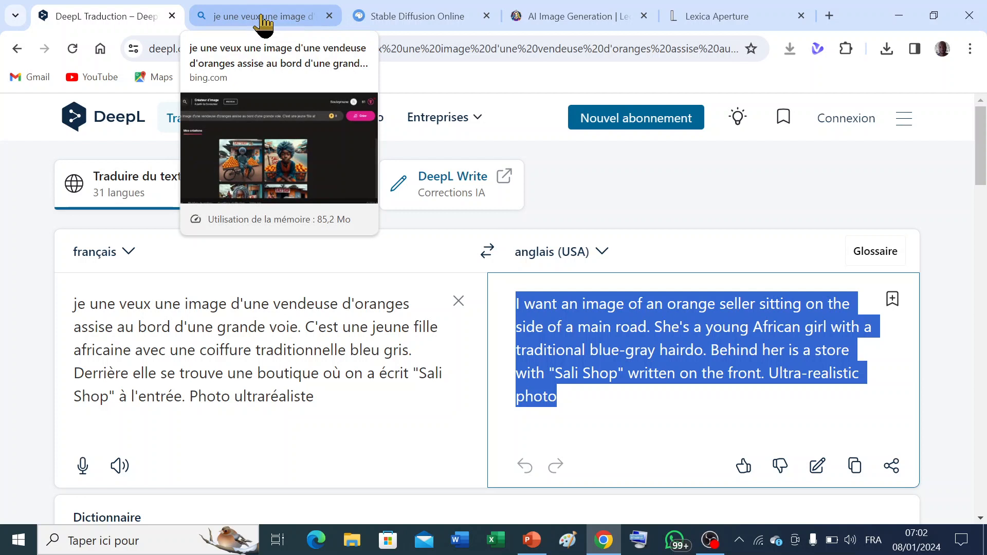
left_click(409, 23)
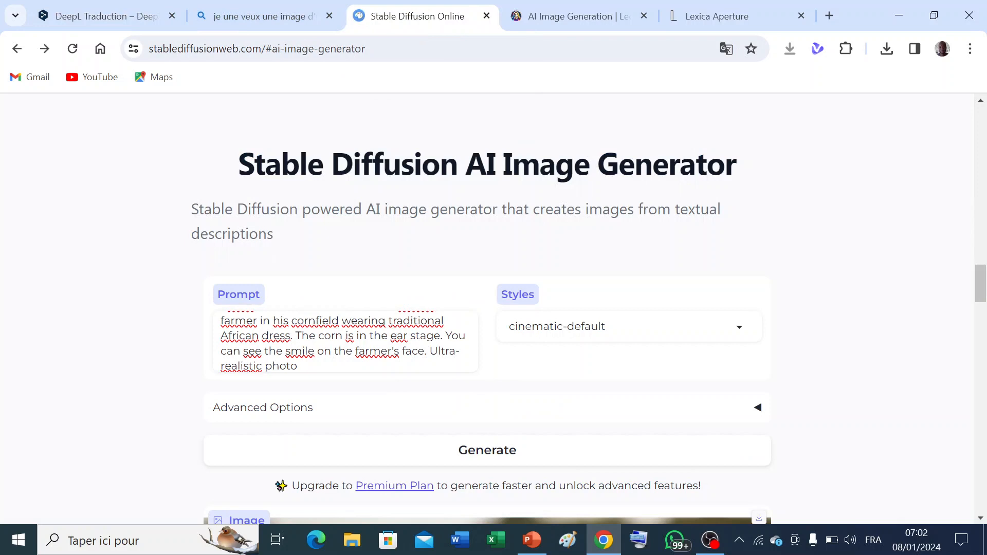
left_click_drag(298, 366, 199, 282)
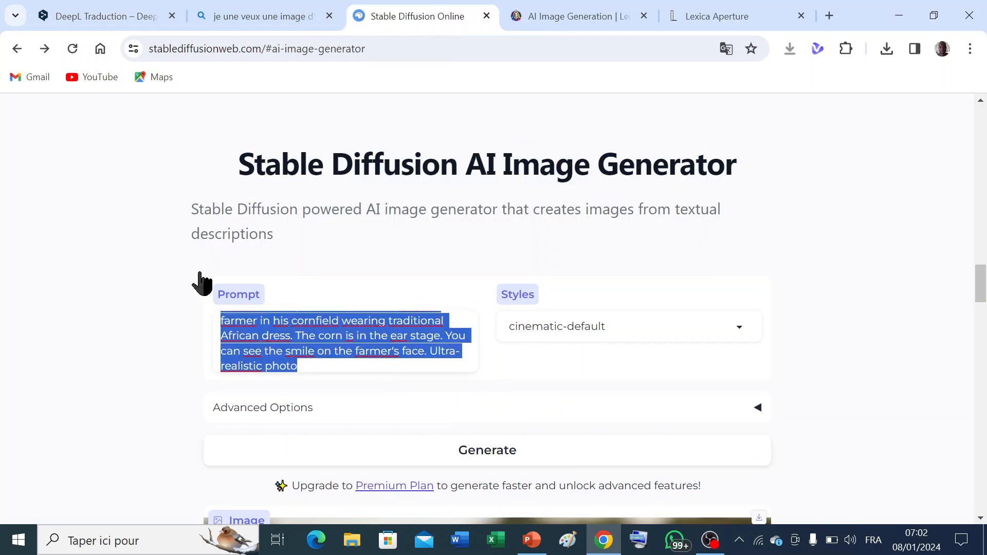
key("ctrl+v")
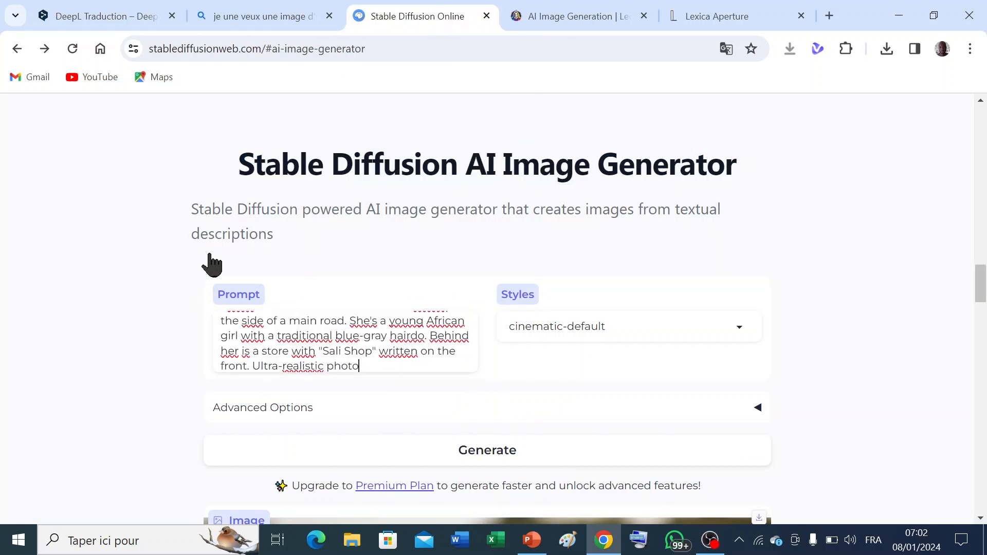
left_click(496, 454)
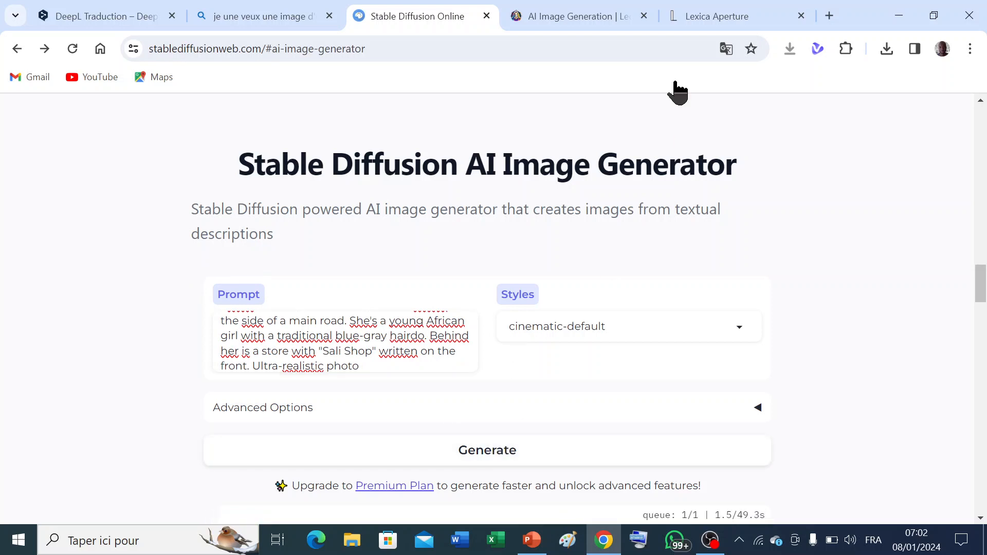
Switch to Leonardo.Ai, replace the farmer prompt with the copied English orange seller prompt, and generate the images.
left_click(579, 23)
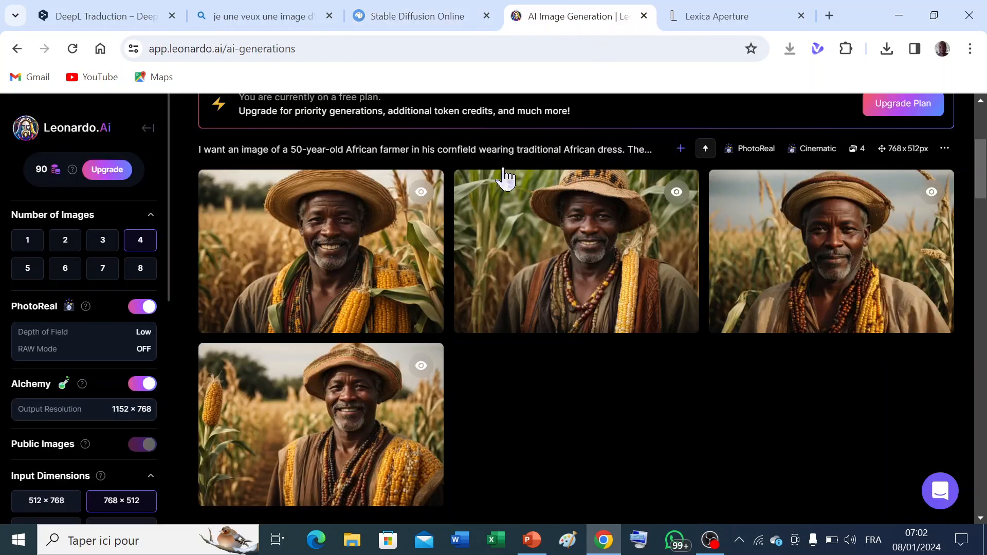
scroll(980, 167, "up", 1)
scroll(981, 167, "up", 5)
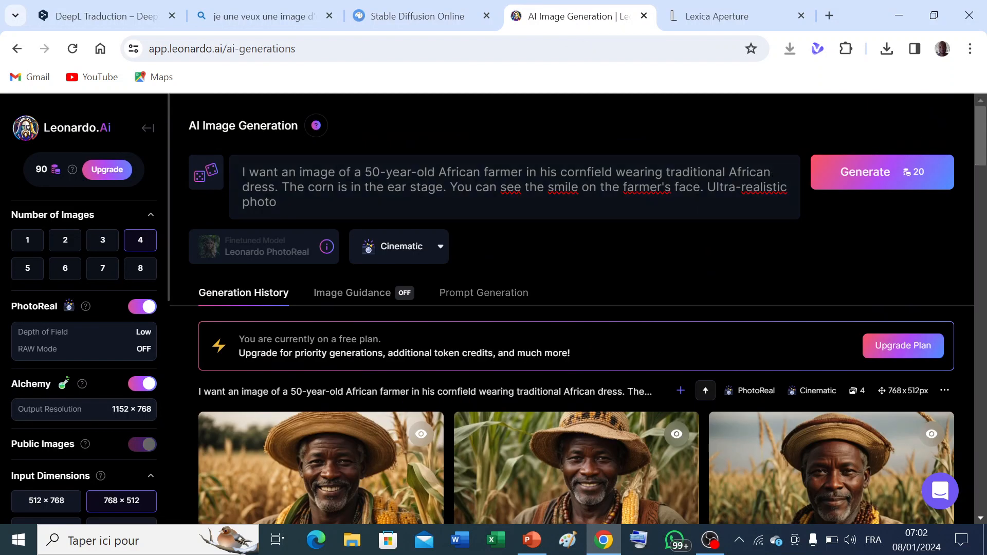
left_click_drag(787, 188, 327, 172)
left_click_drag(277, 202, 243, 172)
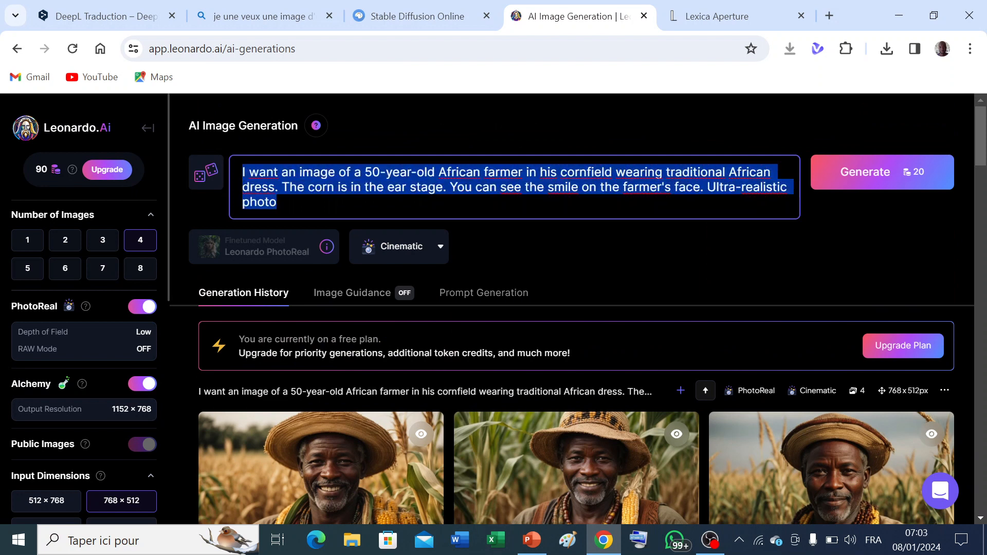
key("ctrl+v")
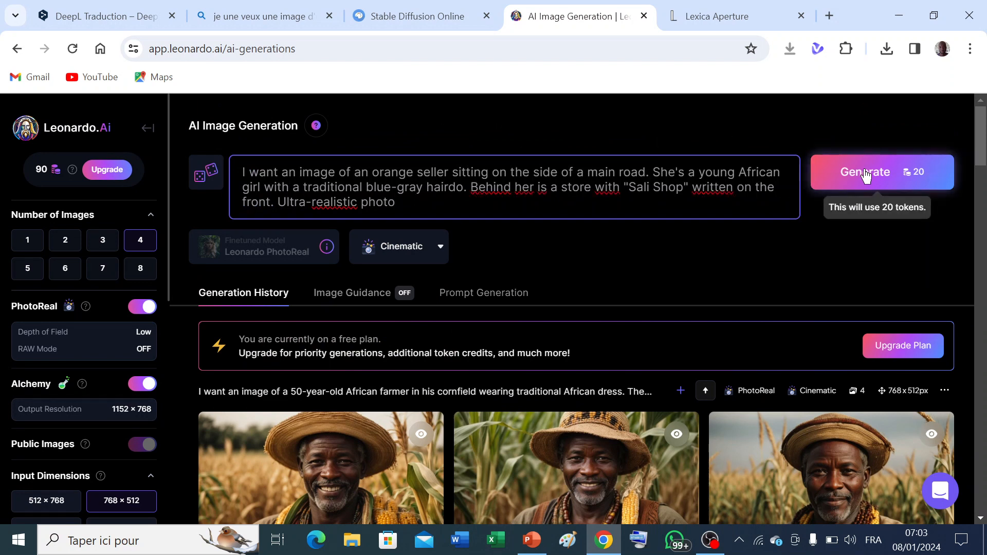
left_click(865, 175)
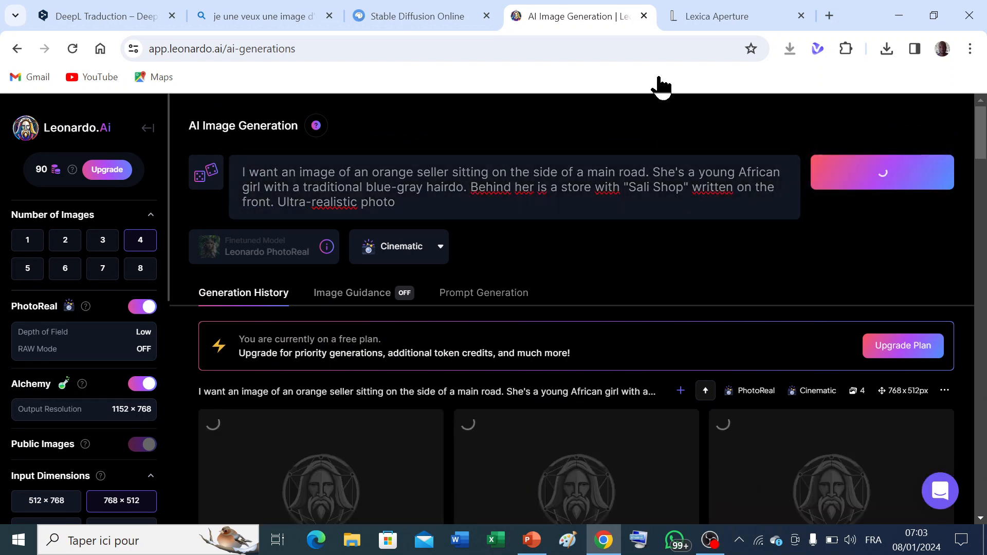
Switch to Lexica Aperture, replace the farmer description with the copied English orange seller prompt, and generate the images.
left_click(707, 20)
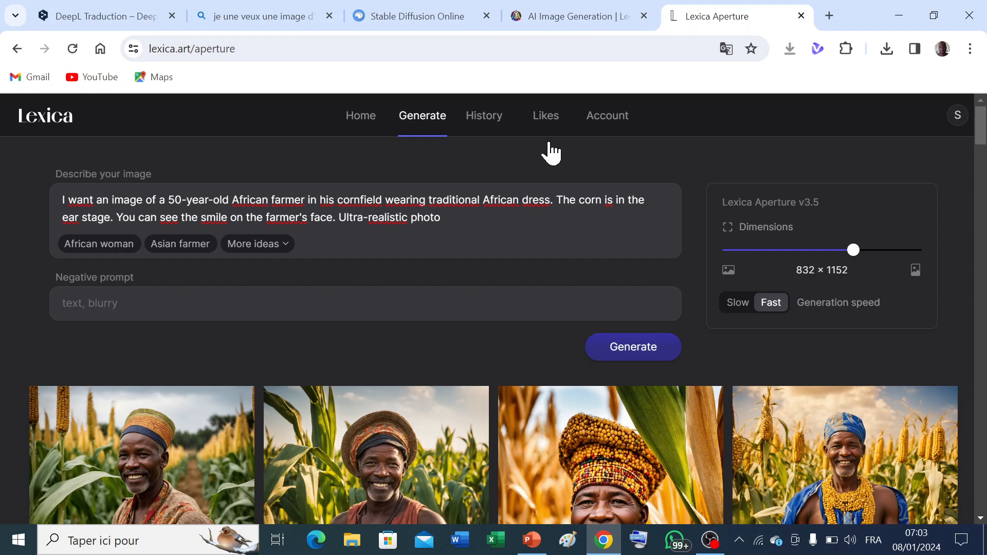
triple_click(187, 193)
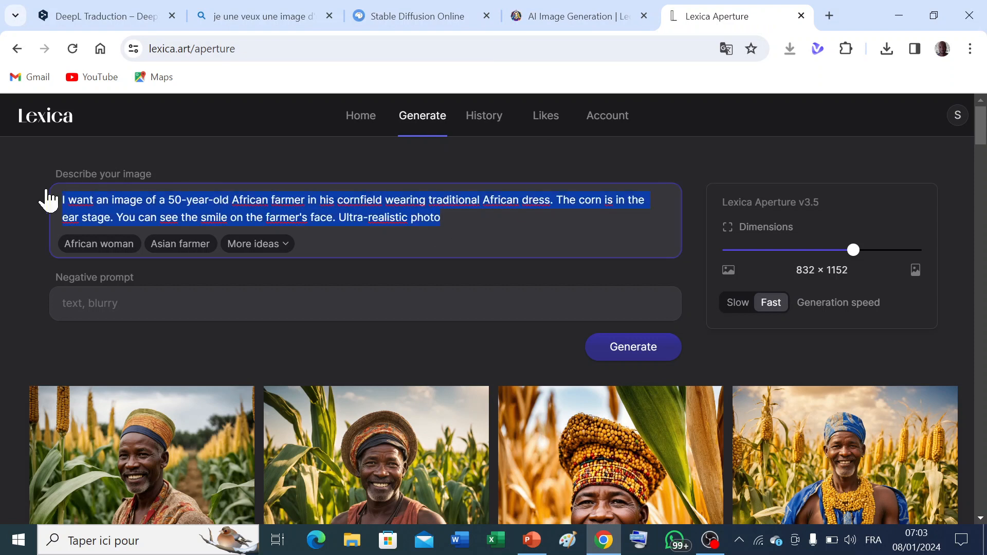
type("I want an image of an orange seller sitting on the side of a main road. She's a young African girl with a traditional blue-gray hairdo. Behind her is a store with \"Sali Shop\" written on the front. Ultra-realistic photo")
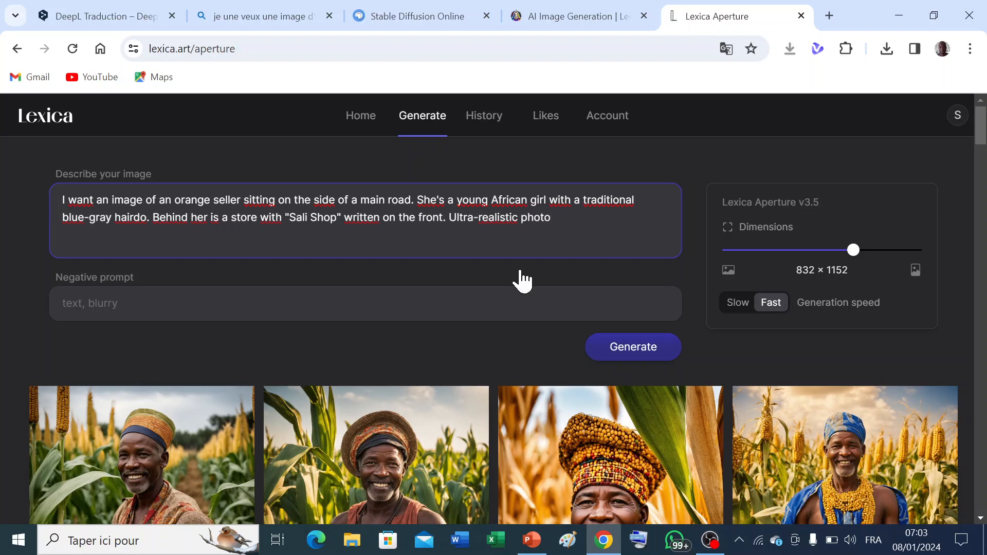
left_click(647, 350)
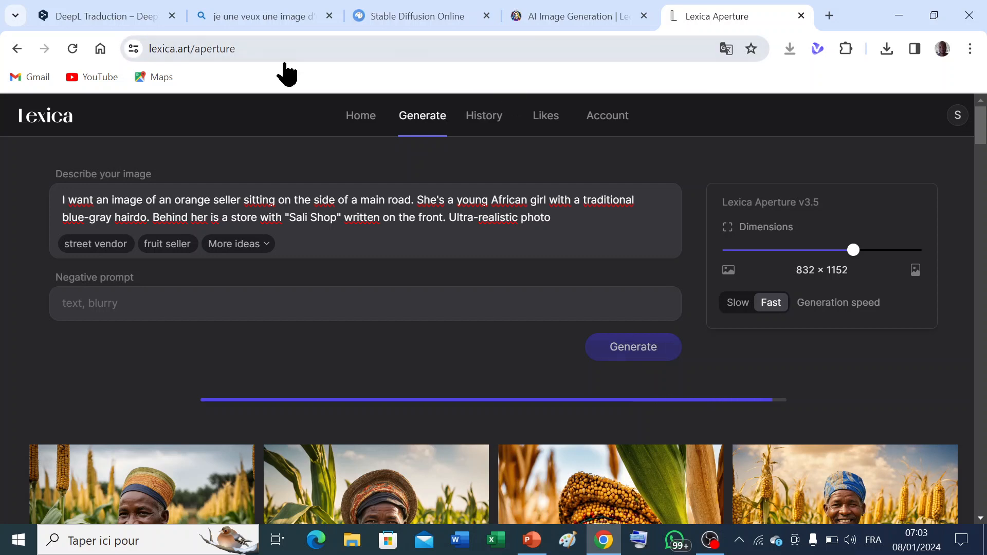
Switch to Bing Image Creator and examine the four generated orange seller images.
left_click(251, 25)
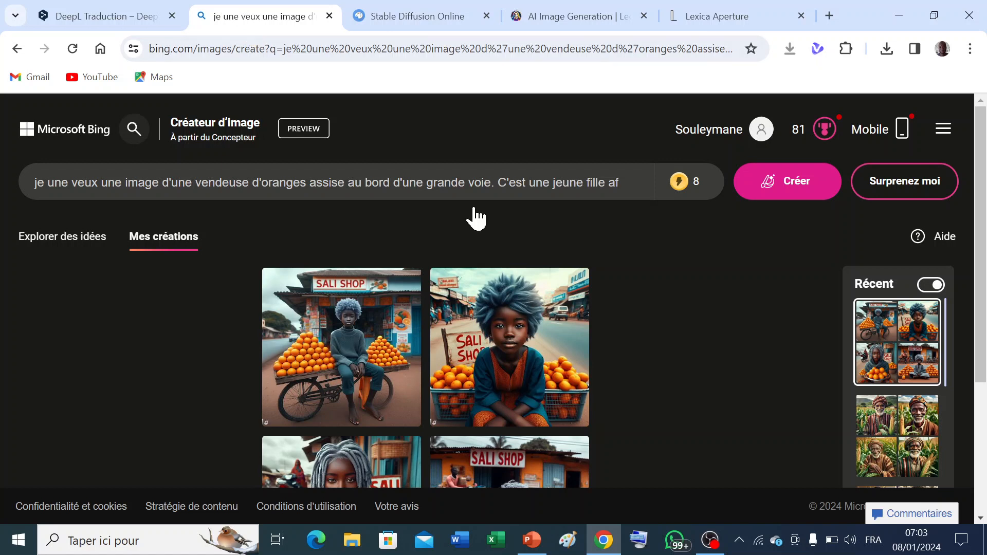
left_click_drag(981, 172, 981, 244)
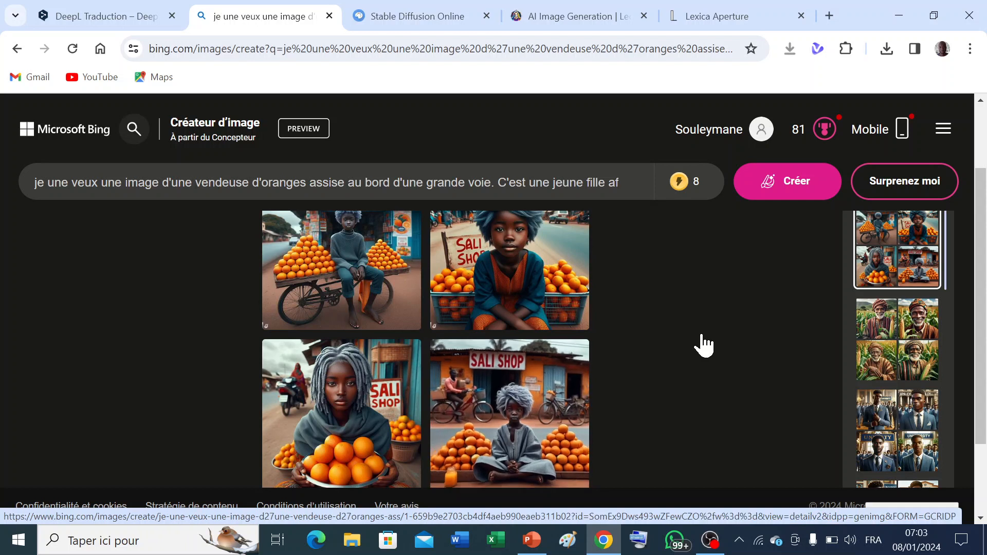
left_click_drag(978, 203, 977, 190)
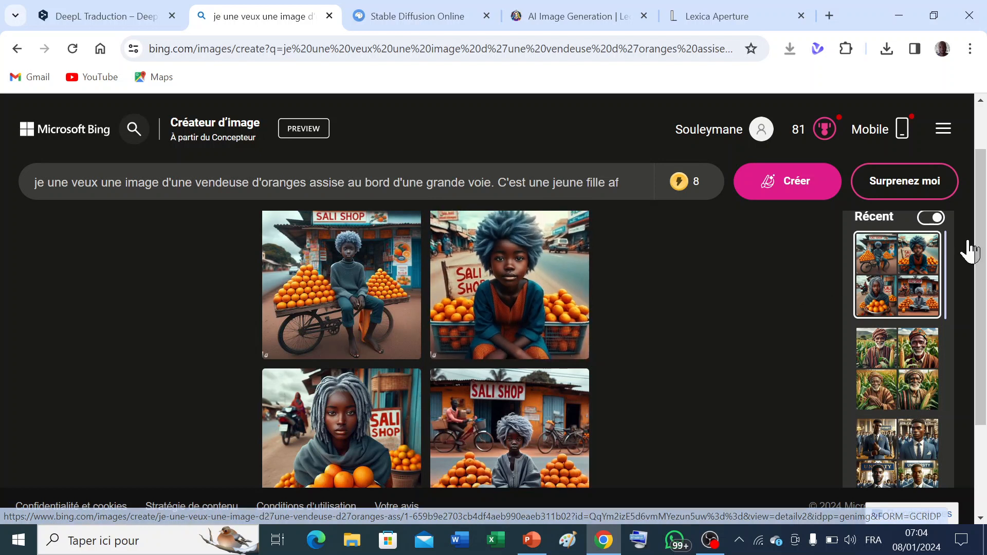
left_click_drag(981, 235, 976, 198)
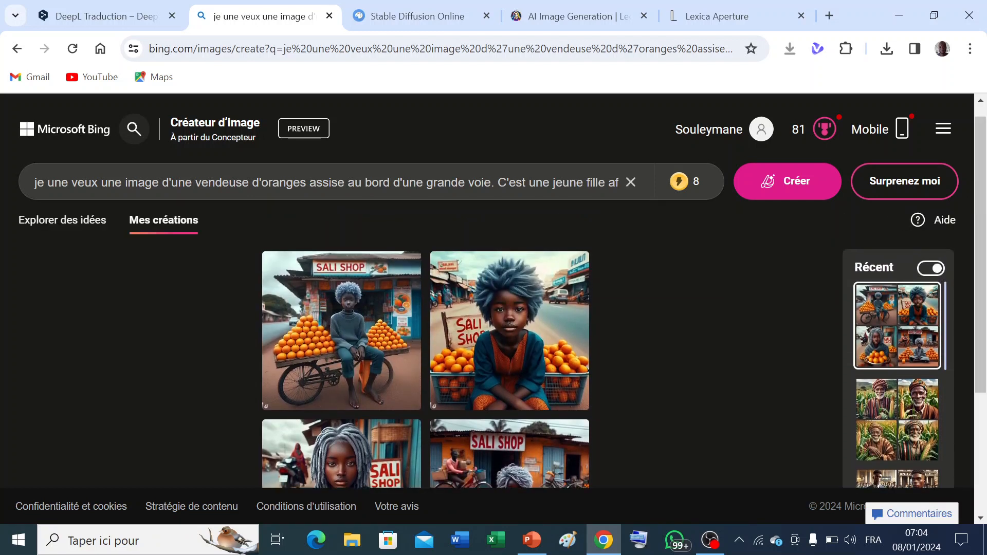
Insert "Les oranges sont exposés sur une table." after "bleu gris." in the Bing prompt and generate new images.
key("Right")
key("Right")
key("Right")
key("Right")
key("Right")
key("Right")
key("Right")
key("Right")
key("Right")
key("Right")
key("Right")
key("Right")
key("Right")
key("Right")
key("Right")
key("Right")
key("Right")
key("Right")
key("Right")
key("Right")
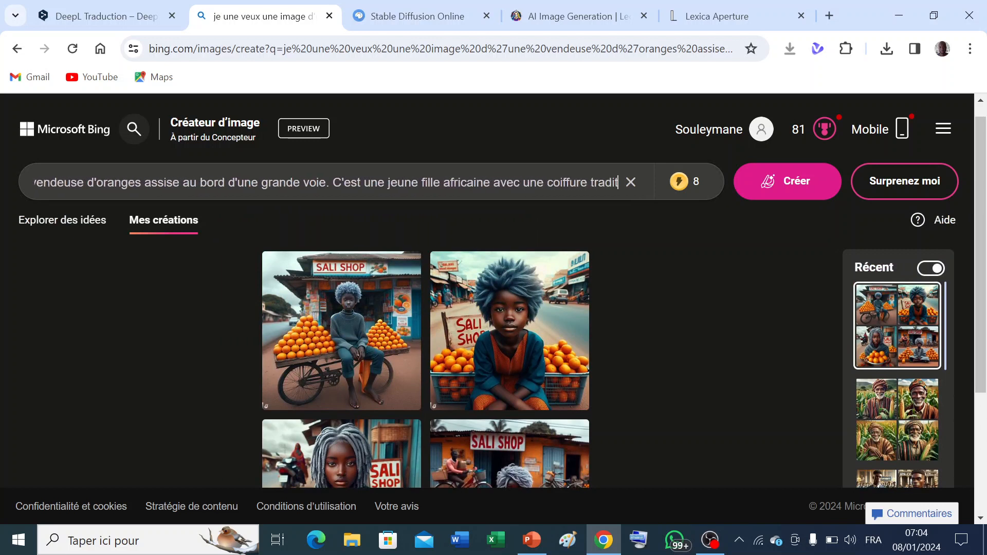
key("Right")
key("Right")
key("Right")
key("Right")
key("Right")
key("Right")
key("Right")
key("Right")
key("Right")
key("Right")
key("Right")
key("Right")
key("Right")
key("Right")
key("Right")
key("Right")
key("Right")
key("Right")
key("Right")
key("Right")
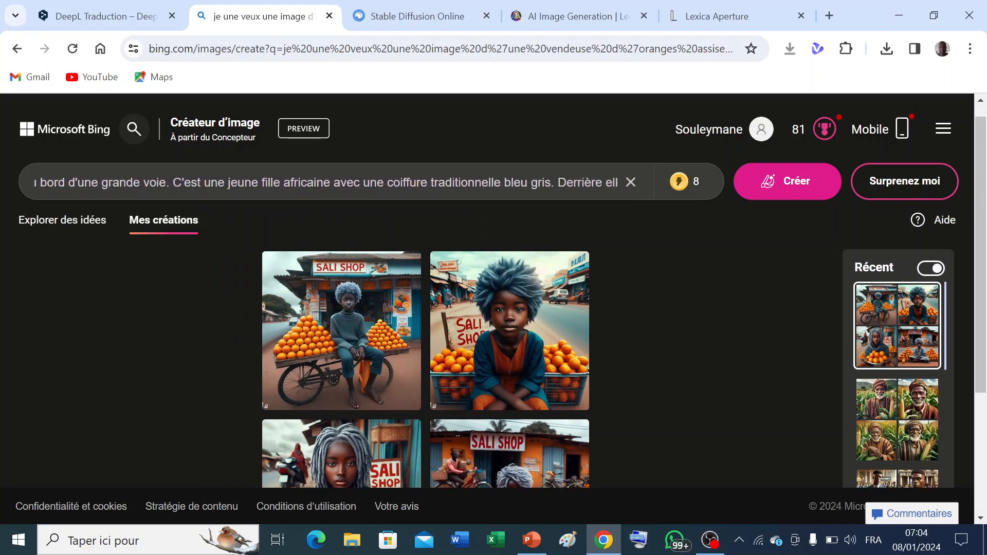
key("Left")
key("Left")
key("Left")
key("Left")
key("Left")
key("Left")
key("Left")
key("Left")
key("Left")
key("Left")
key("Left")
key("Left")
type("Les oranges sont ")
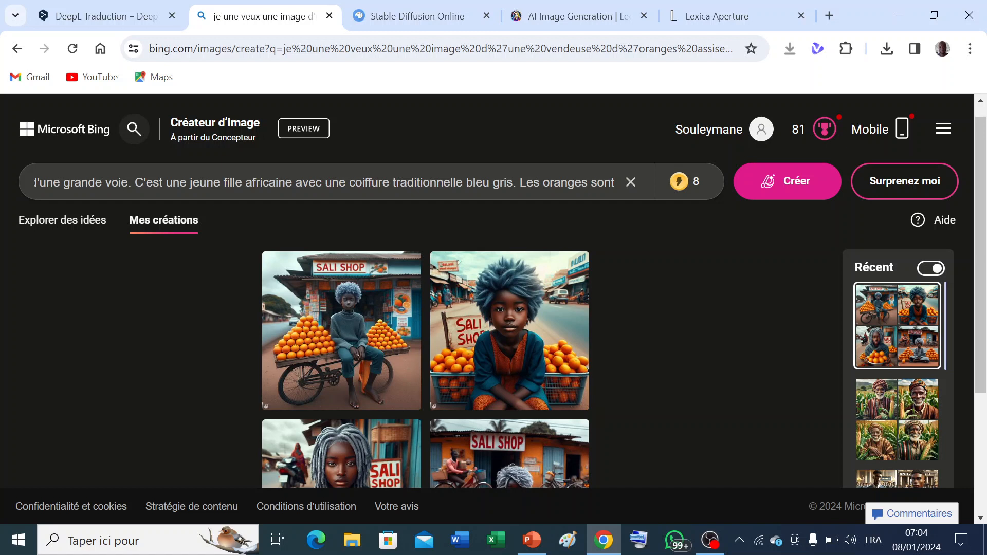
type("e")
type("xpos")
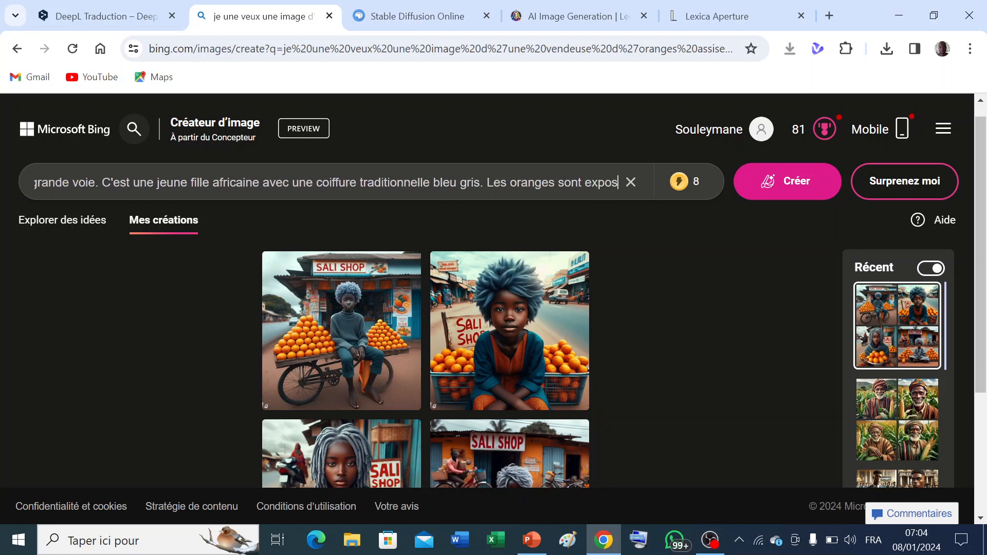
type("és ")
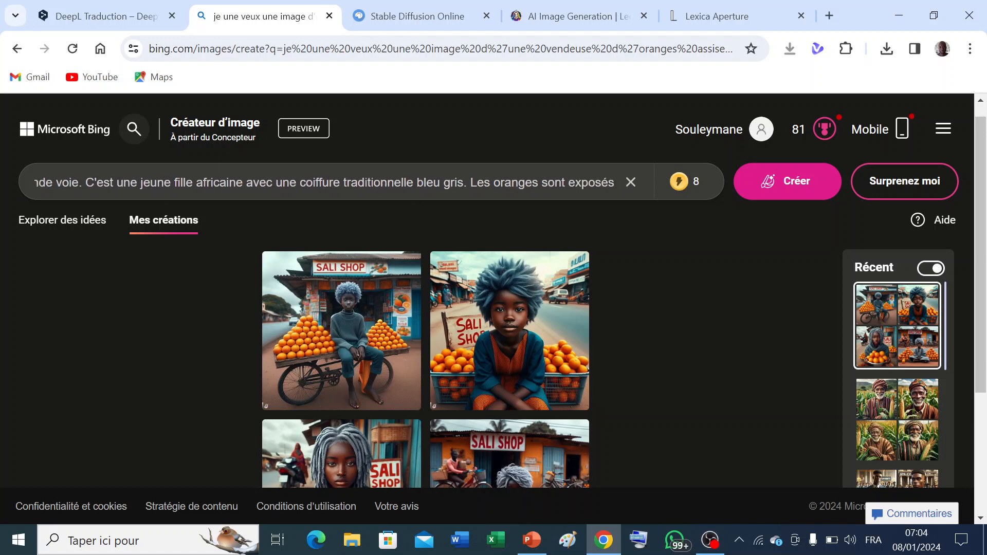
type("s")
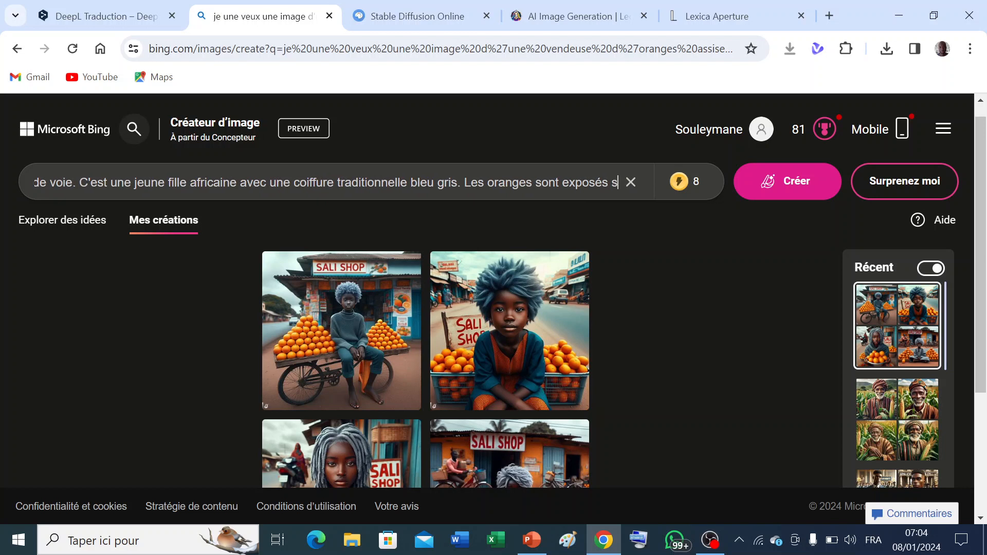
type("ur une ")
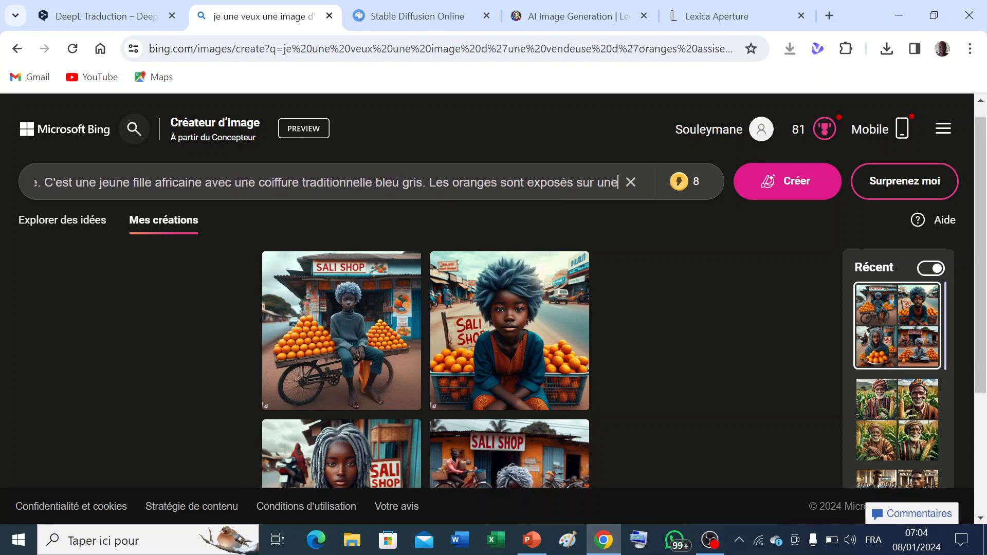
type("tab")
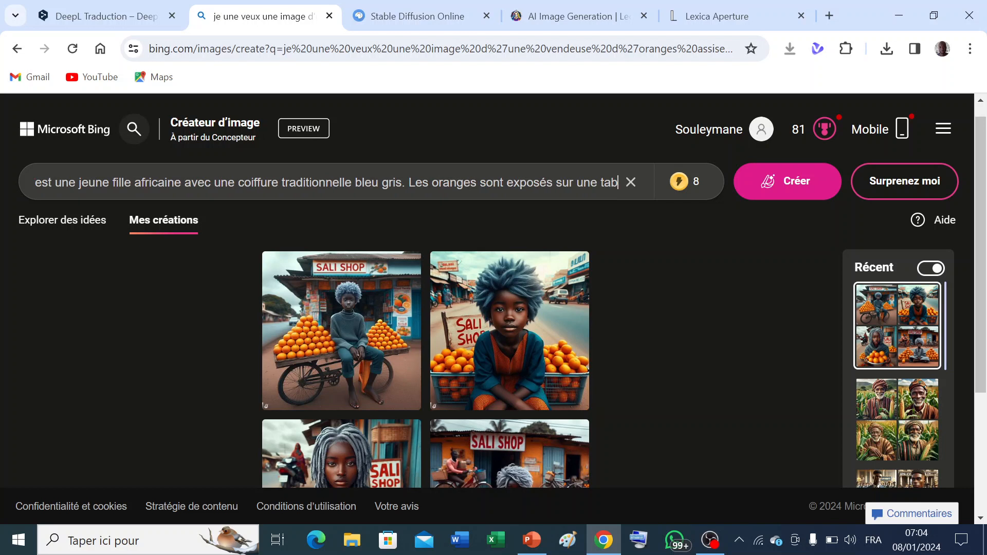
type("le.")
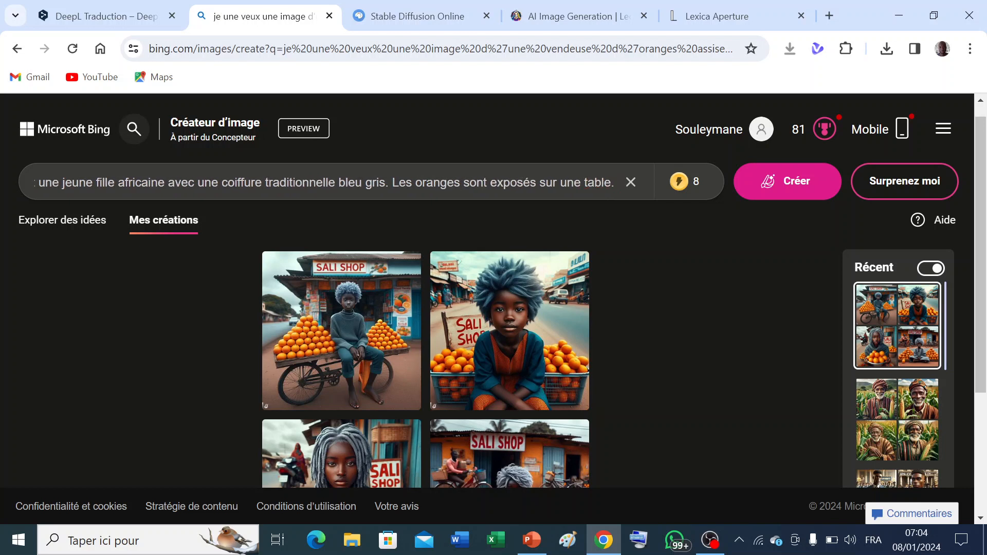
left_click(791, 186)
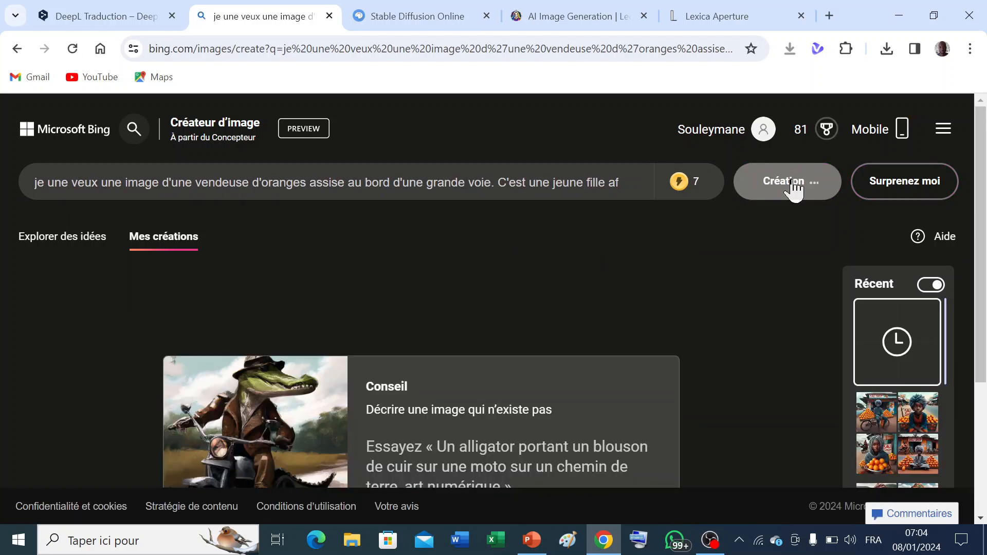
Switch to Stable Diffusion Online and examine the generated orange seller image.
left_click(399, 20)
left_click_drag(979, 282, 982, 327)
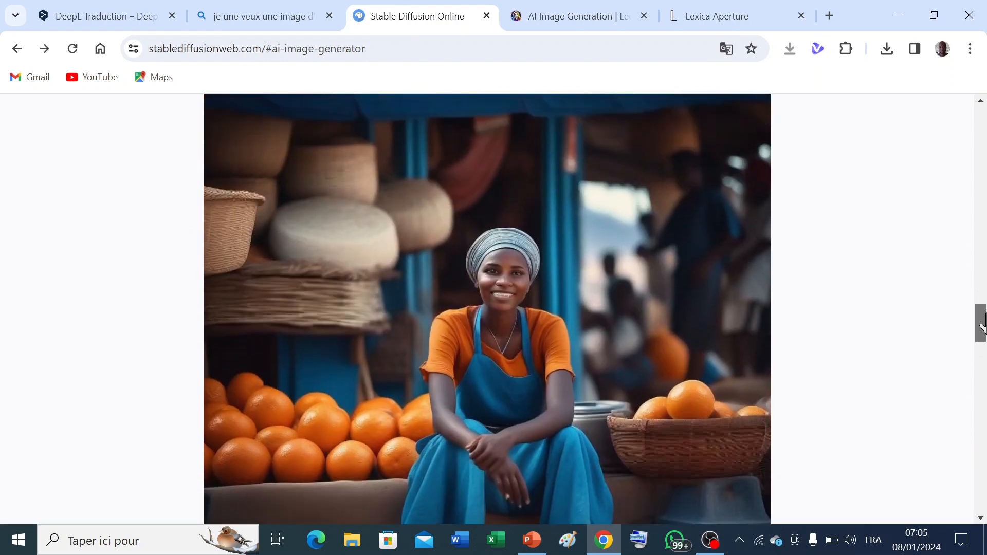
mouse_move(982, 326)
left_mouse_down()
mouse_move(982, 312)
mouse_move(982, 323)
left_mouse_up()
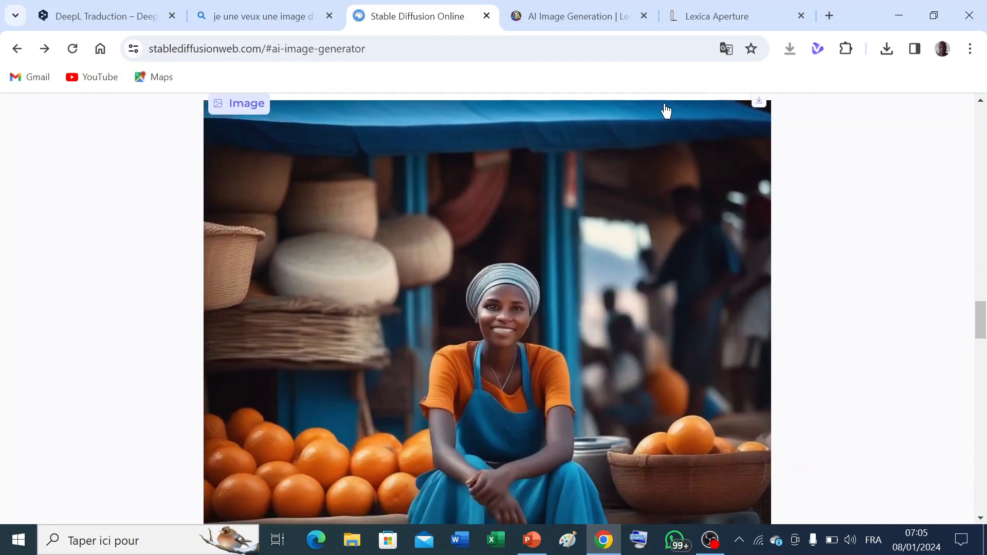
Switch to Leonardo.Ai and examine the generated orange seller images, including the shop signs behind the girl.
left_click(584, 18)
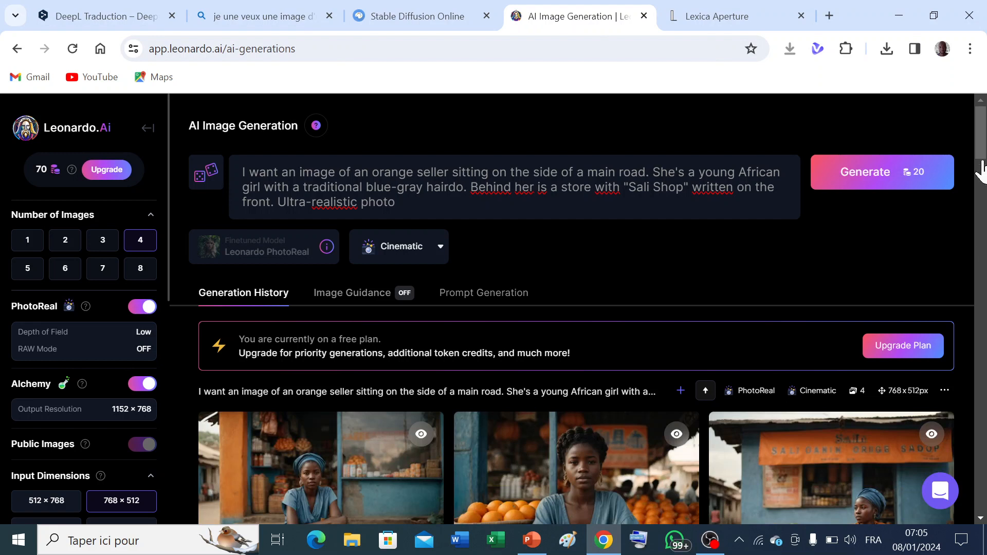
left_click_drag(979, 149, 982, 183)
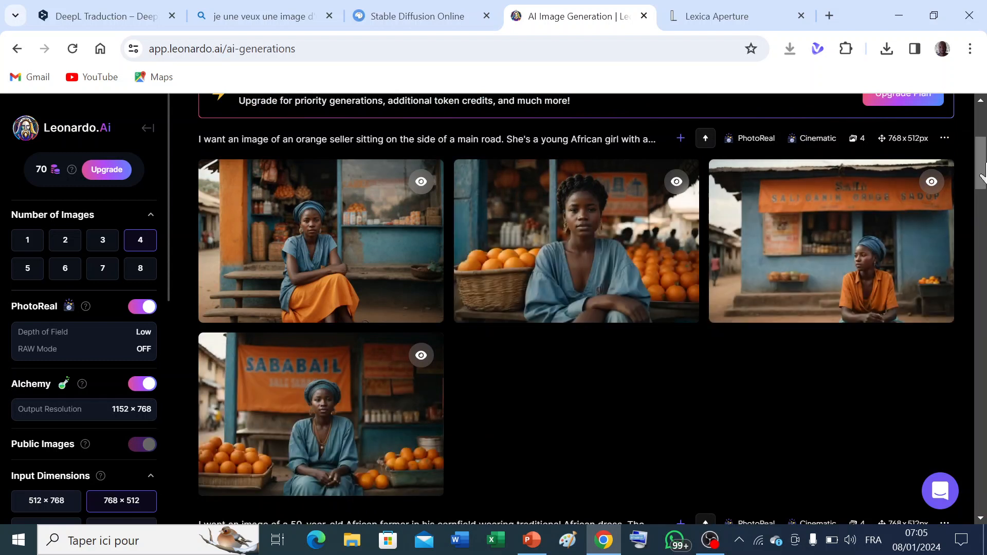
mouse_move(981, 161)
left_mouse_down()
mouse_move(981, 189)
mouse_move(980, 163)
left_mouse_up()
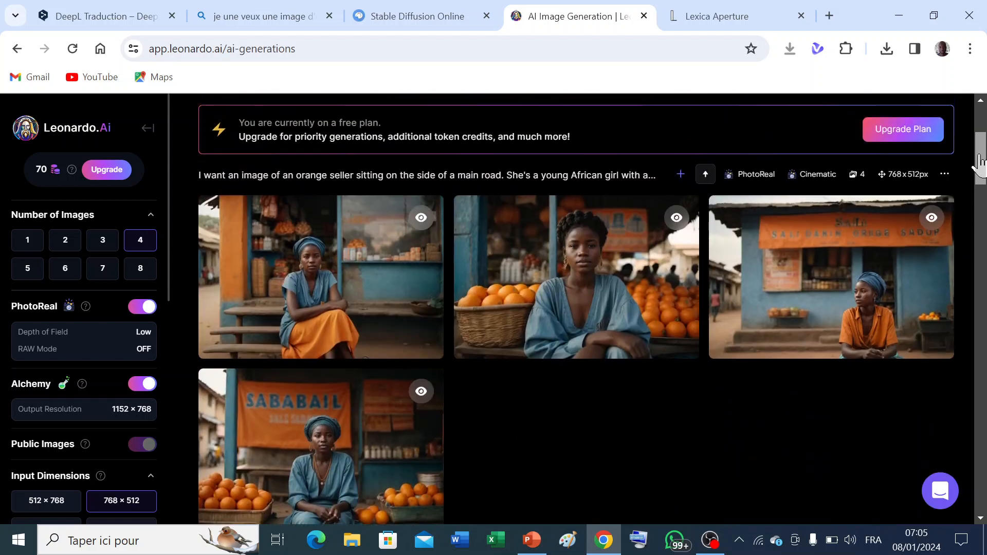
Switch to Lexica Aperture, compare the orange seller images, and view the one with the all-blue headwrap enlarged before closing it.
left_click(719, 18)
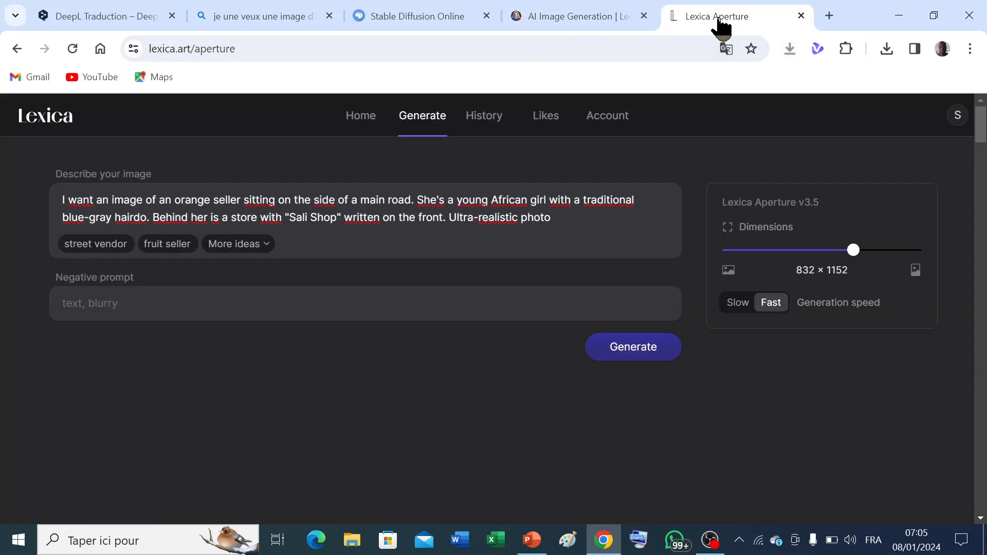
left_click_drag(980, 116, 982, 147)
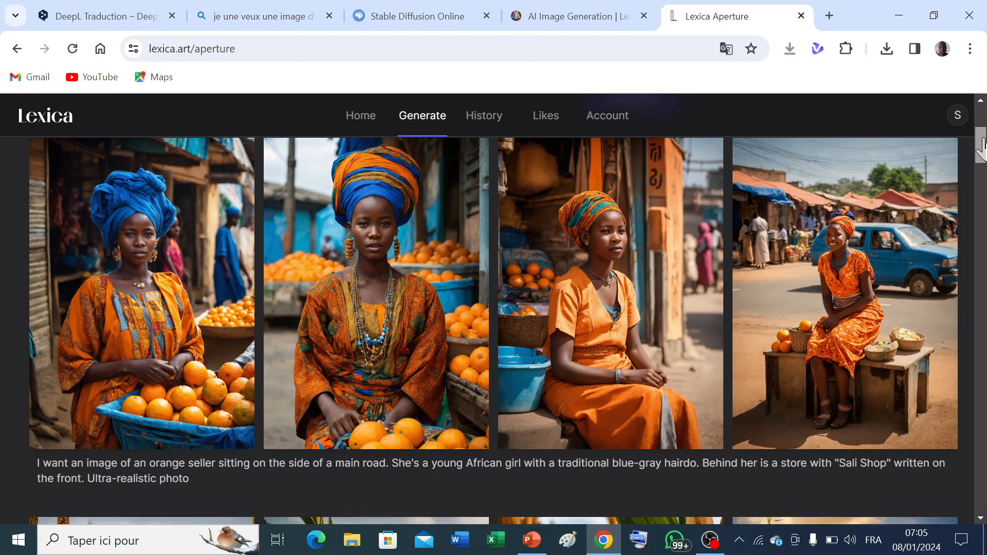
mouse_move(656, 293)
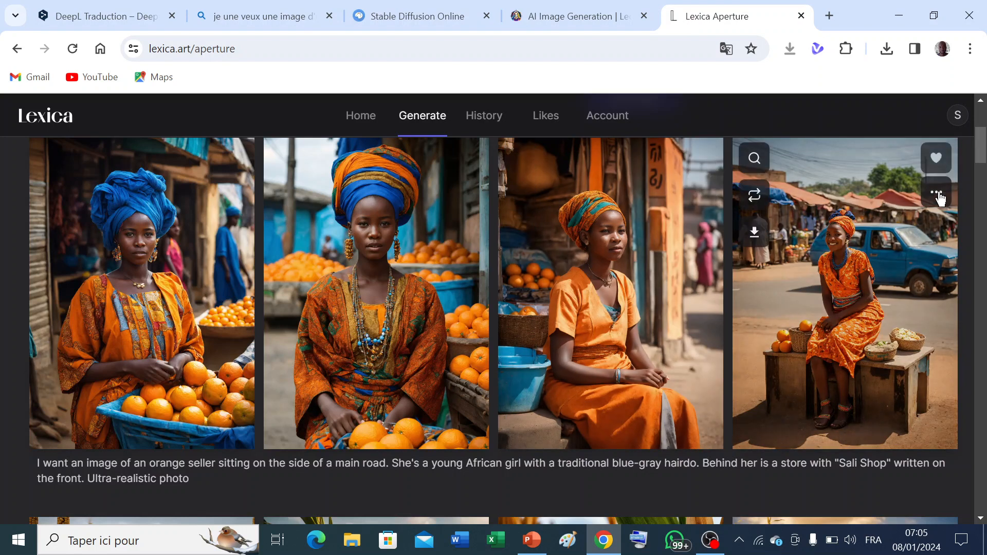
mouse_move(981, 153)
left_mouse_down()
mouse_move(986, 163)
mouse_move(985, 143)
mouse_move(982, 152)
left_mouse_up()
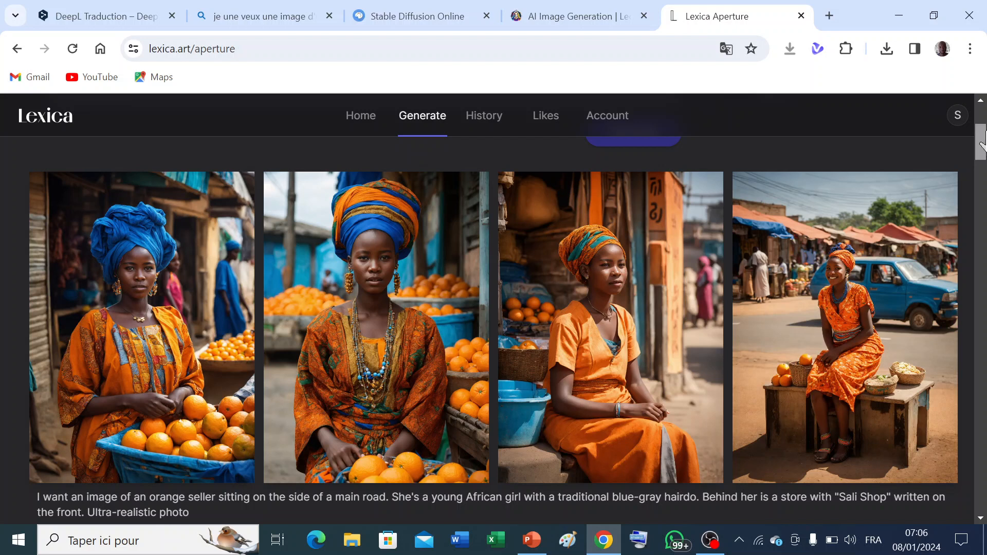
scroll(981, 151, "down", 1)
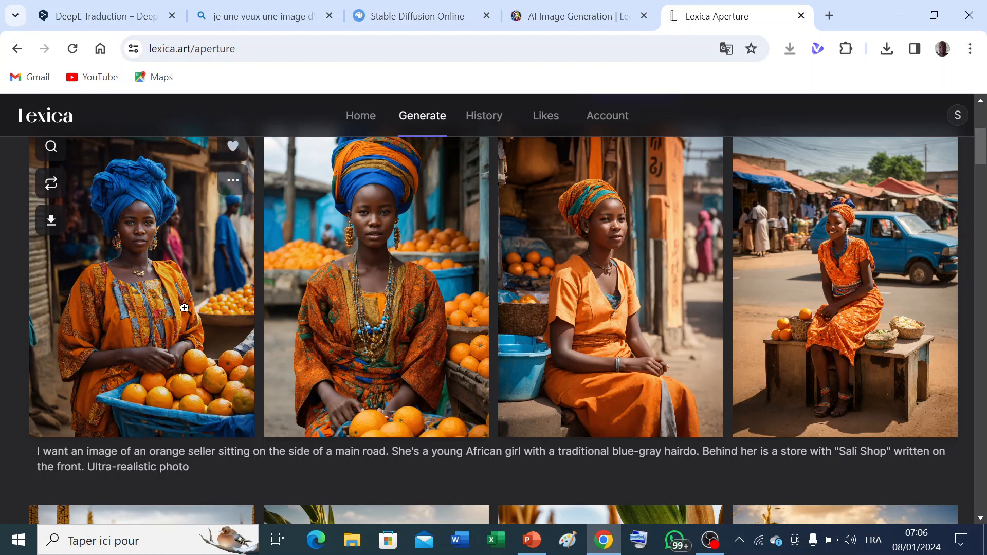
left_click(184, 307)
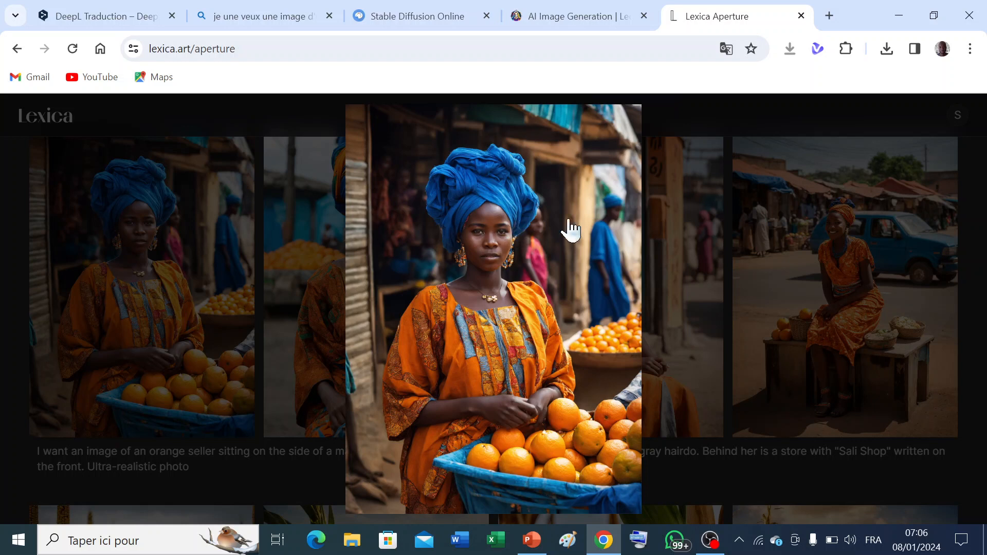
left_click(289, 275)
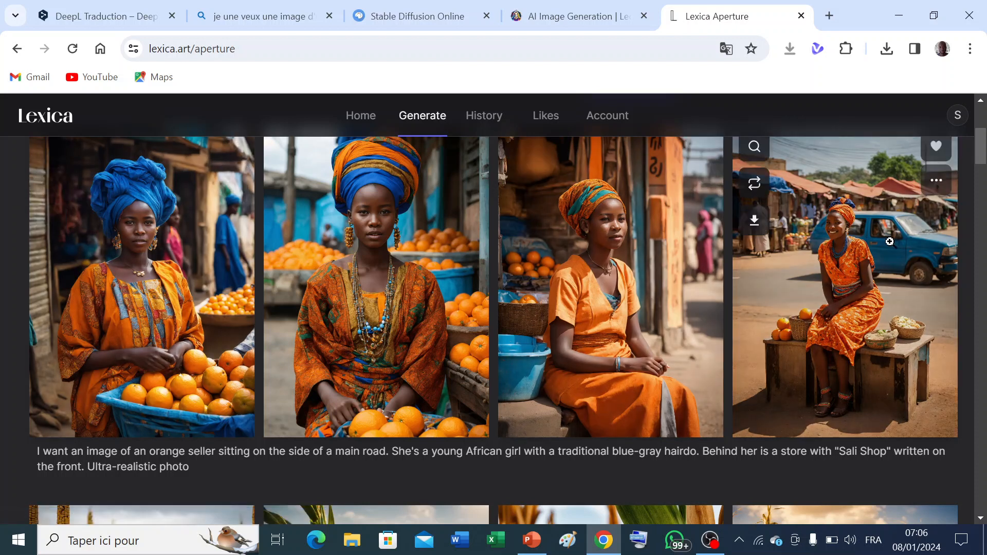
Download the Lexica image of the smiling seller seated on a bench near the blue vehicle as "Vendeuse d'oranges" in the IMAGES IA folder.
left_click(754, 222)
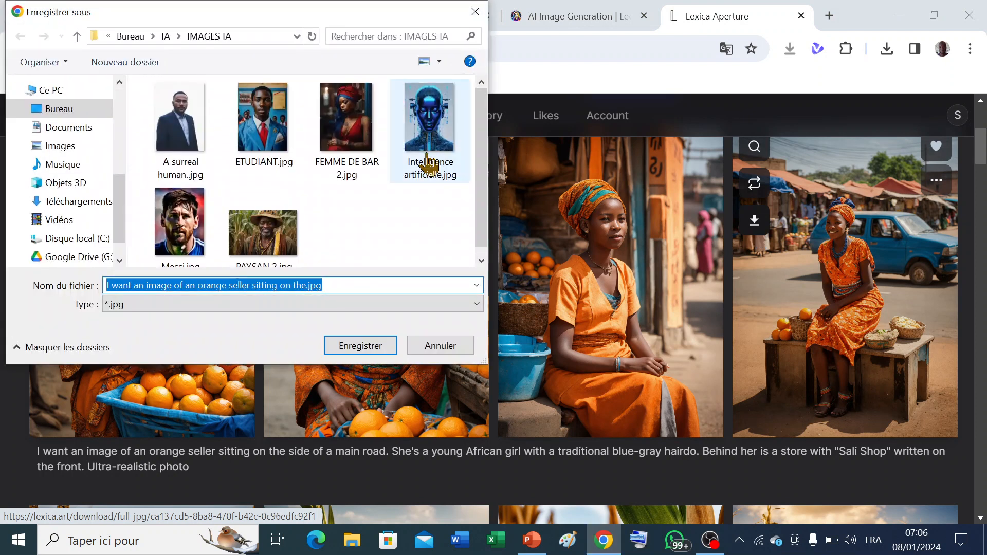
type("V")
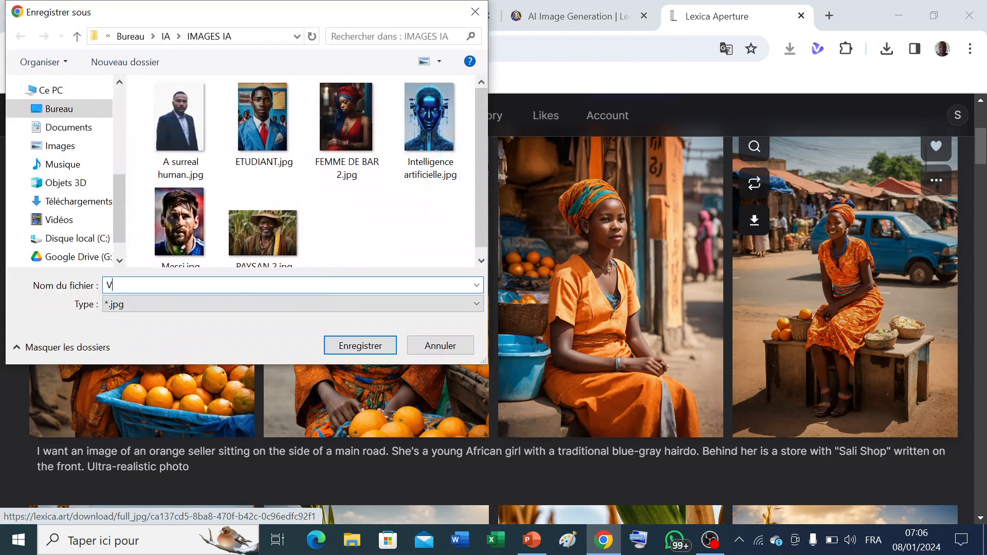
type("endeuse d'oranges")
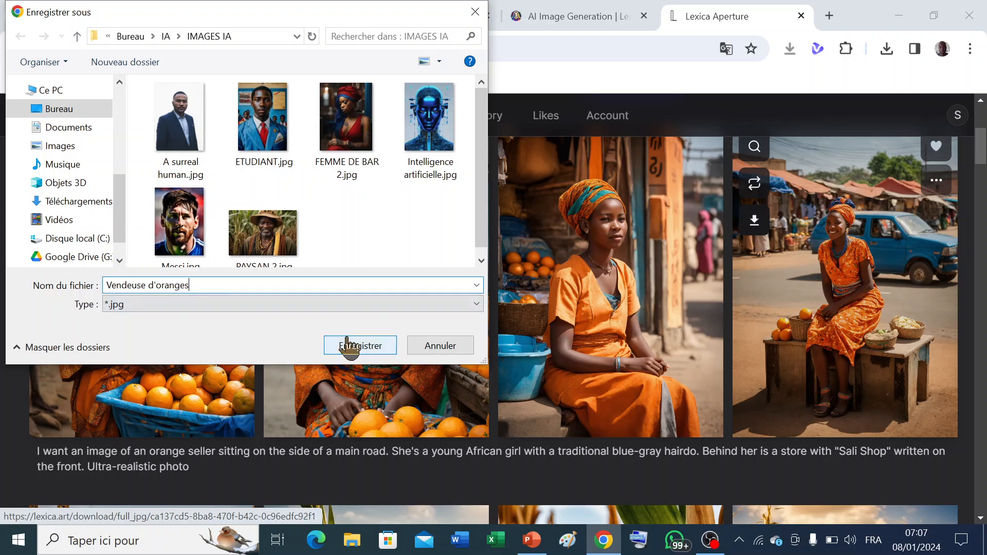
left_click(360, 346)
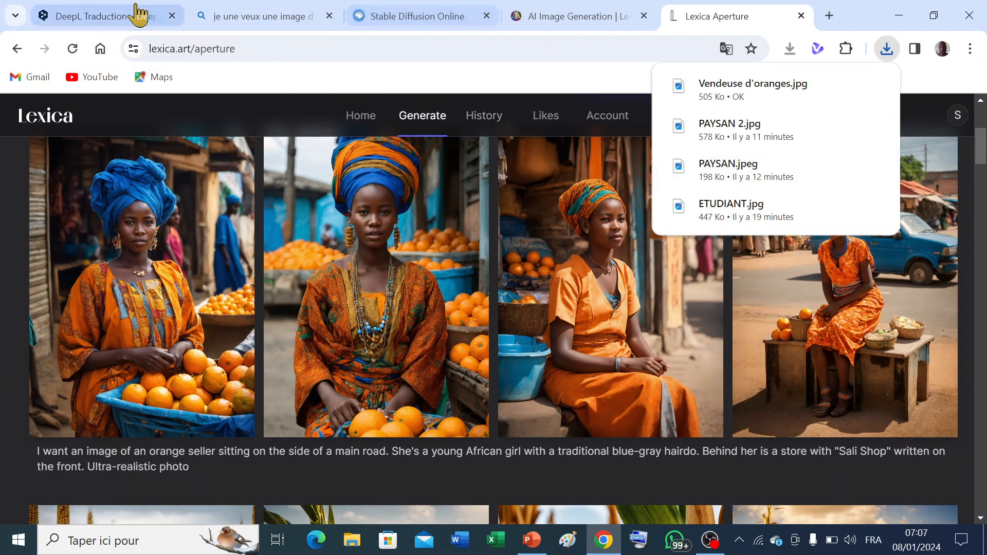
Switch to Bing Image Creator, replace "jeune fille" with "femme" in the orange seller prompt and generate new images.
left_click(115, 19)
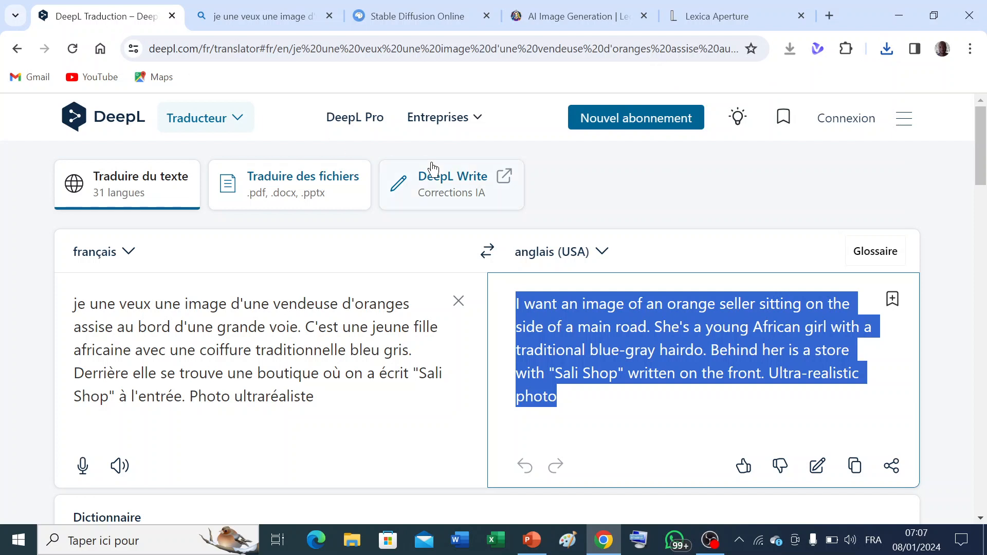
left_click(273, 25)
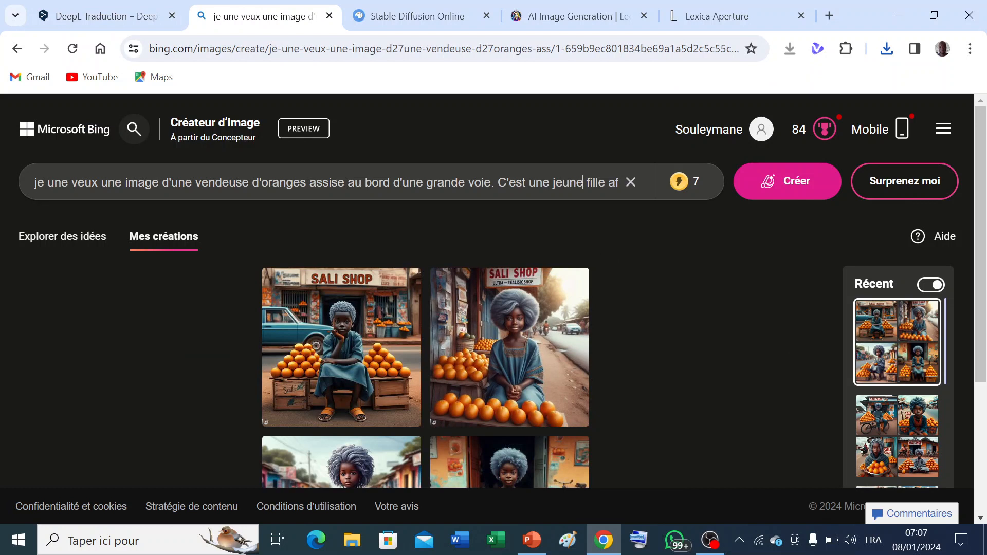
key("BackSpace")
key("BackSpace")
key("BackSpace")
key("BackSpace")
key("BackSpace")
key("BackSpace")
key("BackSpace")
key("BackSpace")
key("BackSpace")
key("BackSpace")
key("BackSpace")
type("femme")
left_click(809, 191)
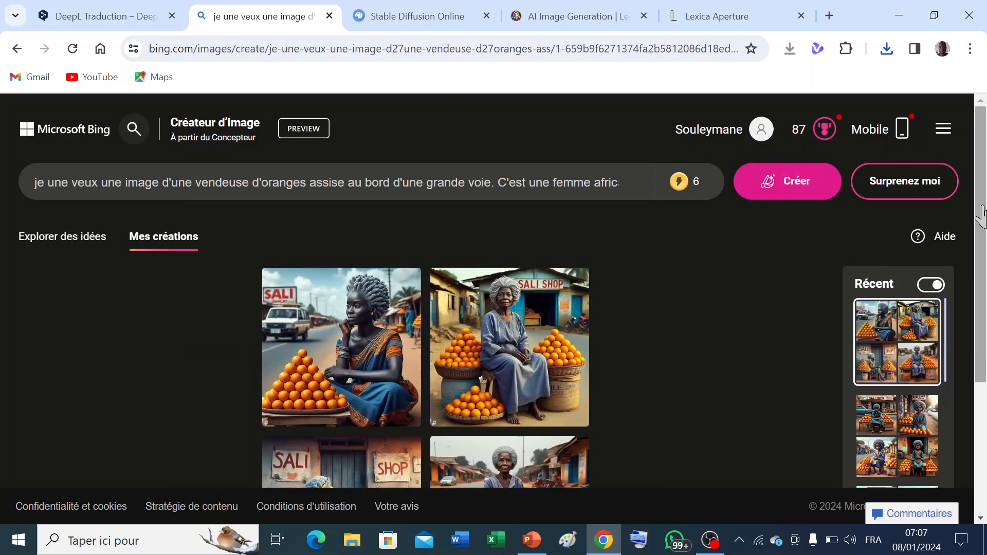
Insert "de 30 ans" after "femme africaine" in the Bing prompt and generate new images.
left_click_drag(982, 215, 982, 236)
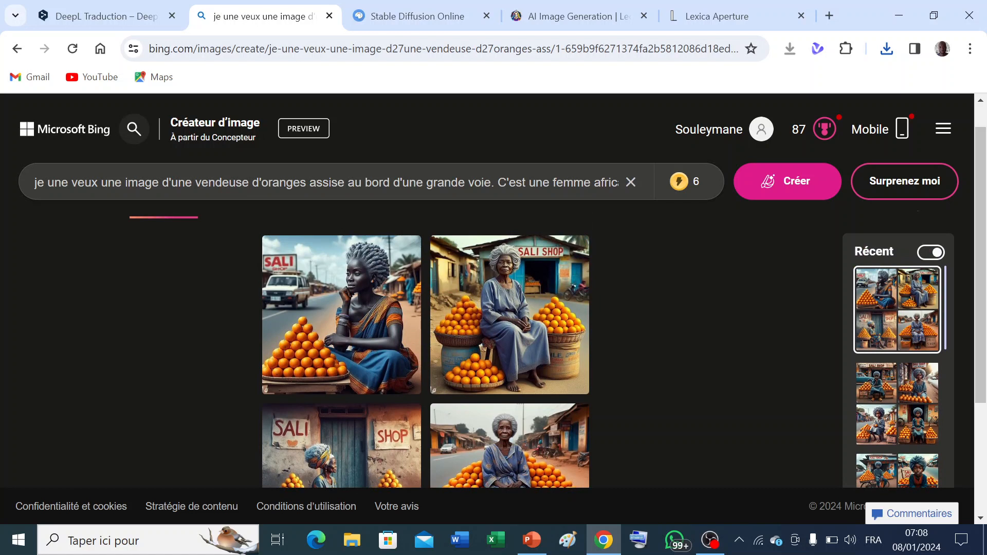
type("aine avec une")
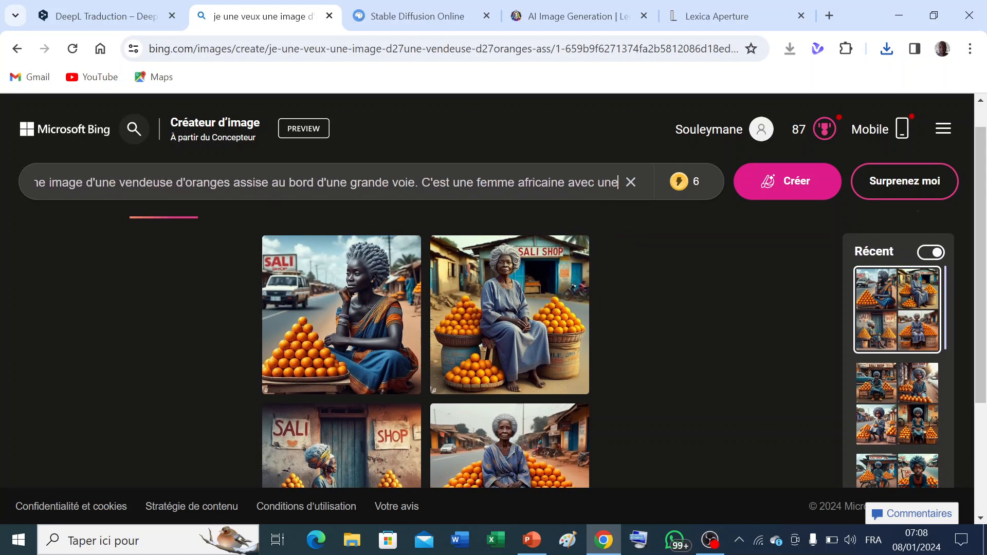
type("de 30 ans")
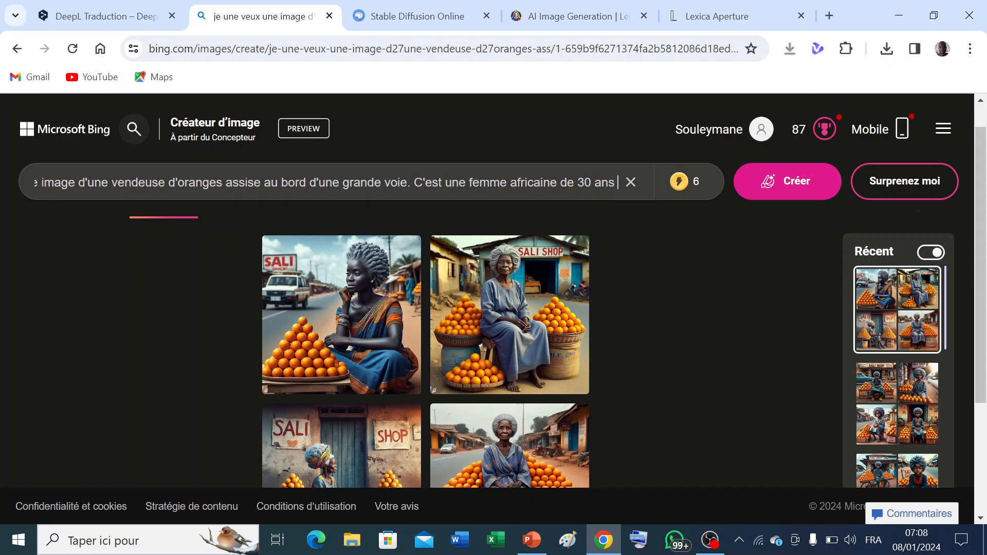
key("Return")
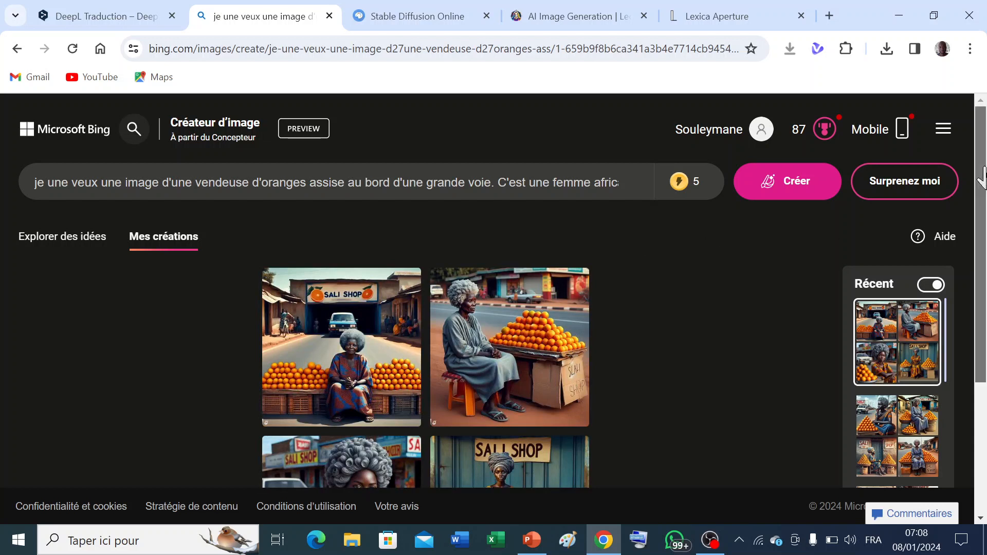
Compare the new orange seller images and enlarge the one of the woman seated between two orange piles before blue doors.
left_click_drag(983, 174, 982, 193)
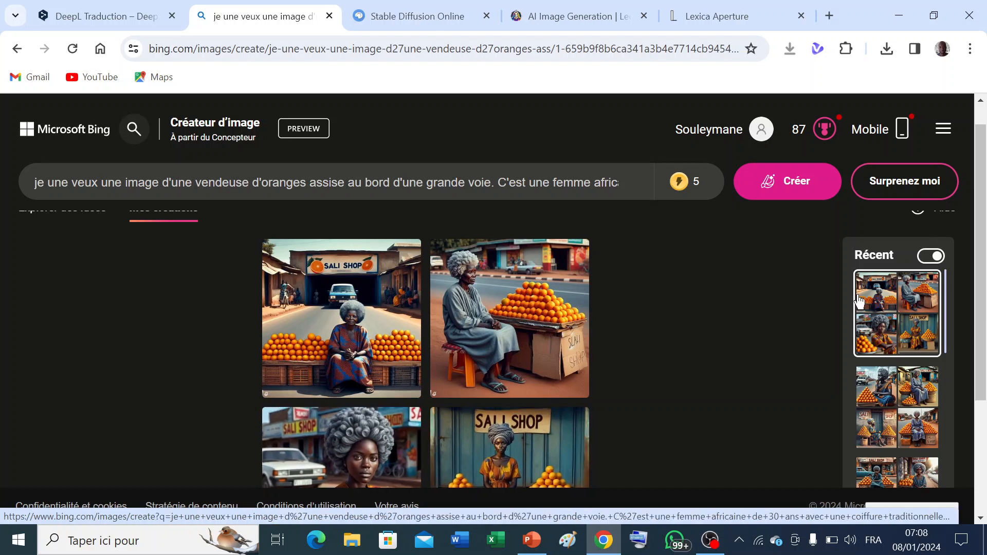
left_click_drag(981, 211, 981, 280)
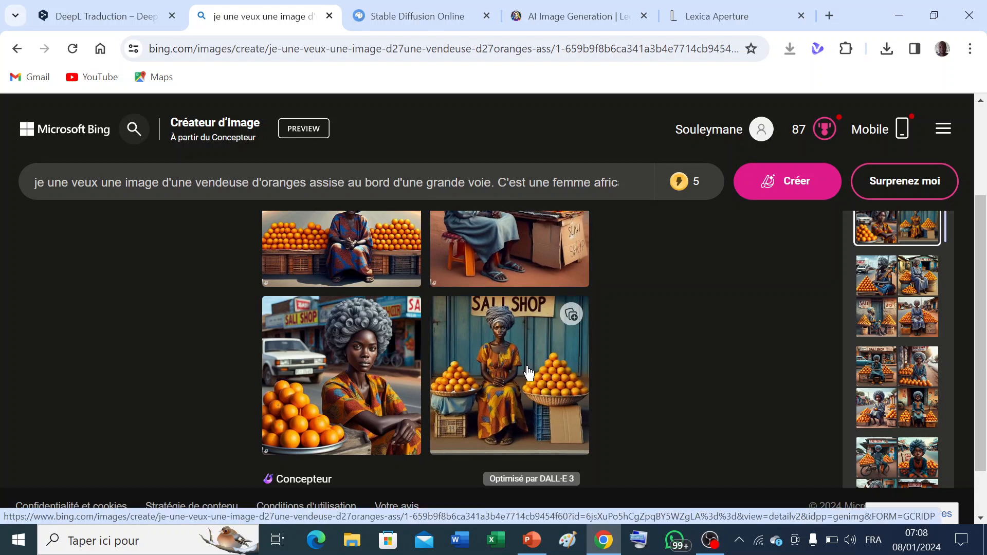
left_click(510, 341)
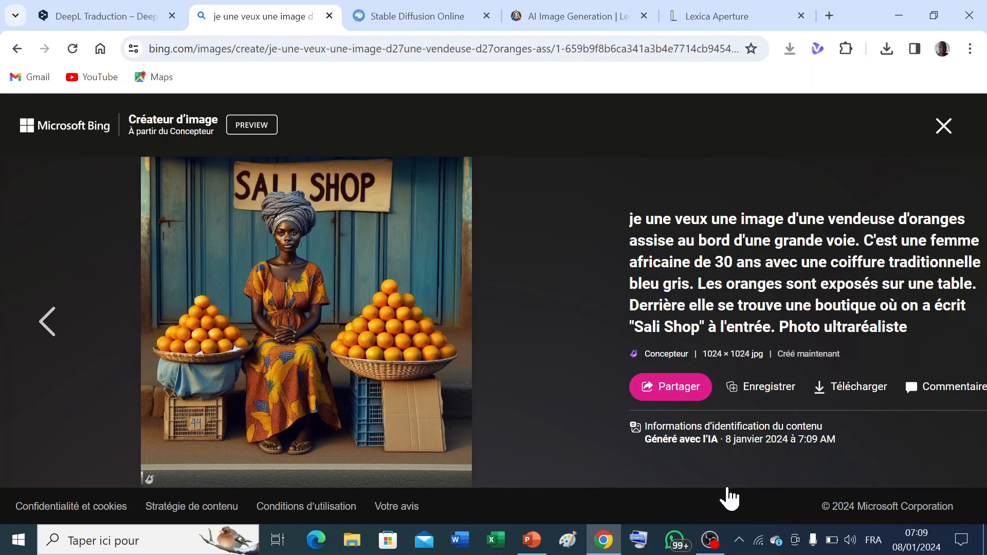
left_click(714, 545)
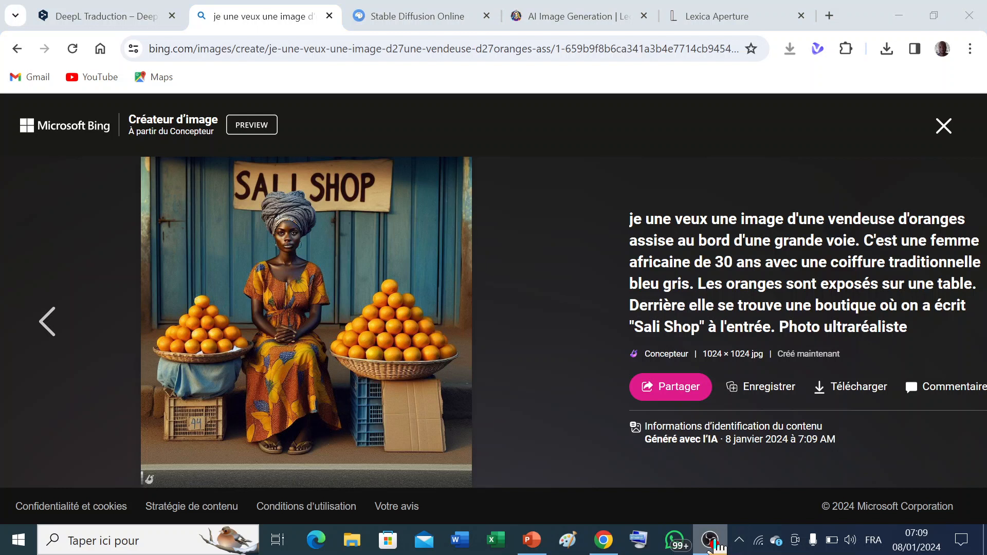